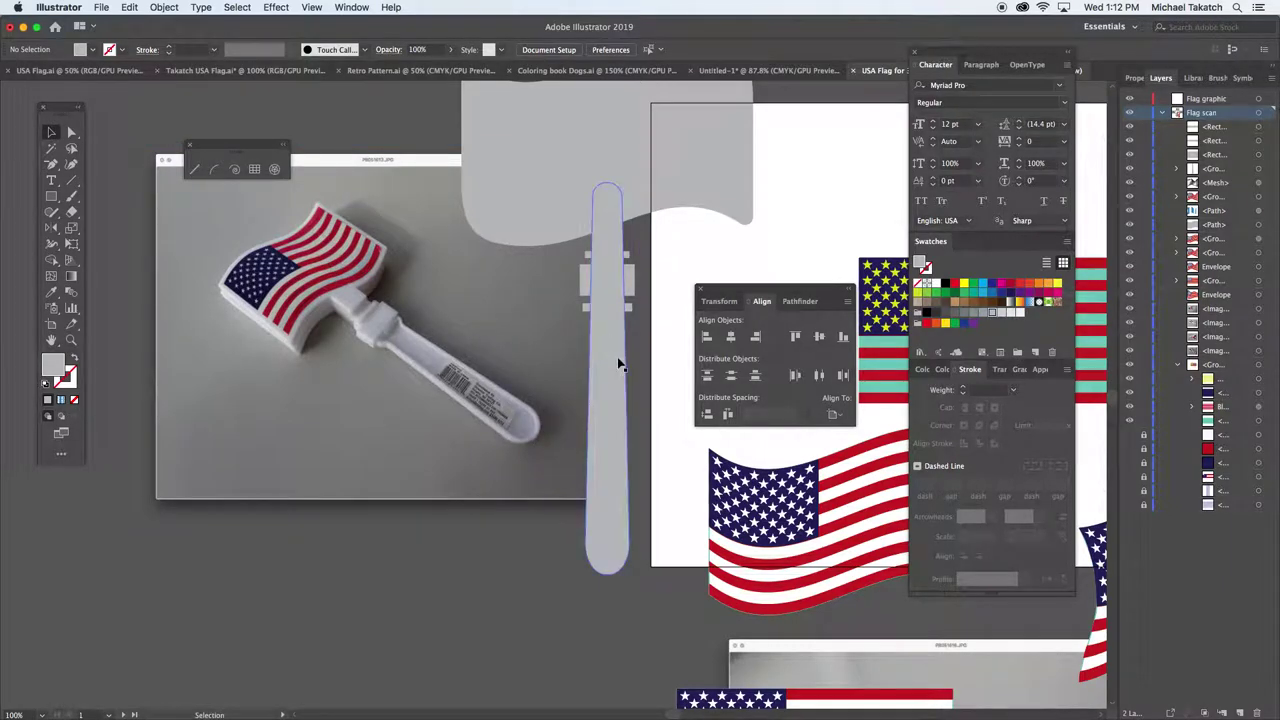
- Survey the flag versions, selecting the flat flag group and the lower waving flag's star canton
left_click_drag(628, 340, 125, 370)
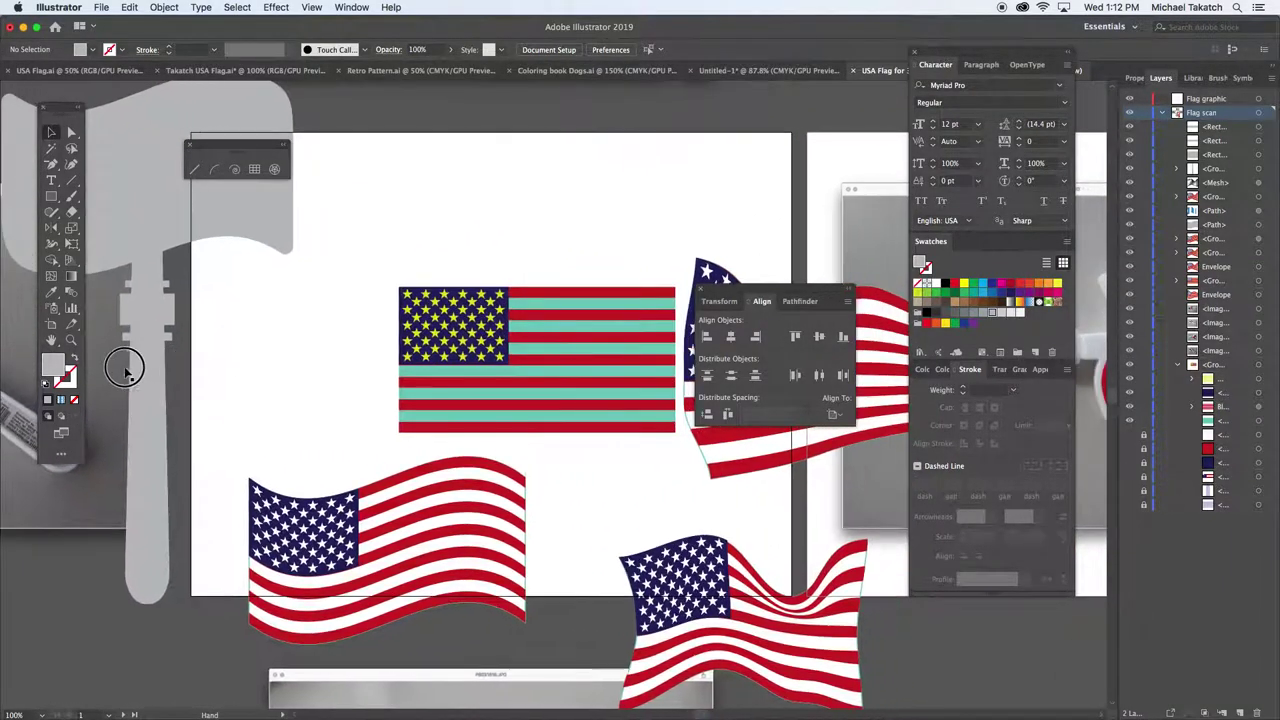
left_click(405, 315)
key("super+minus")
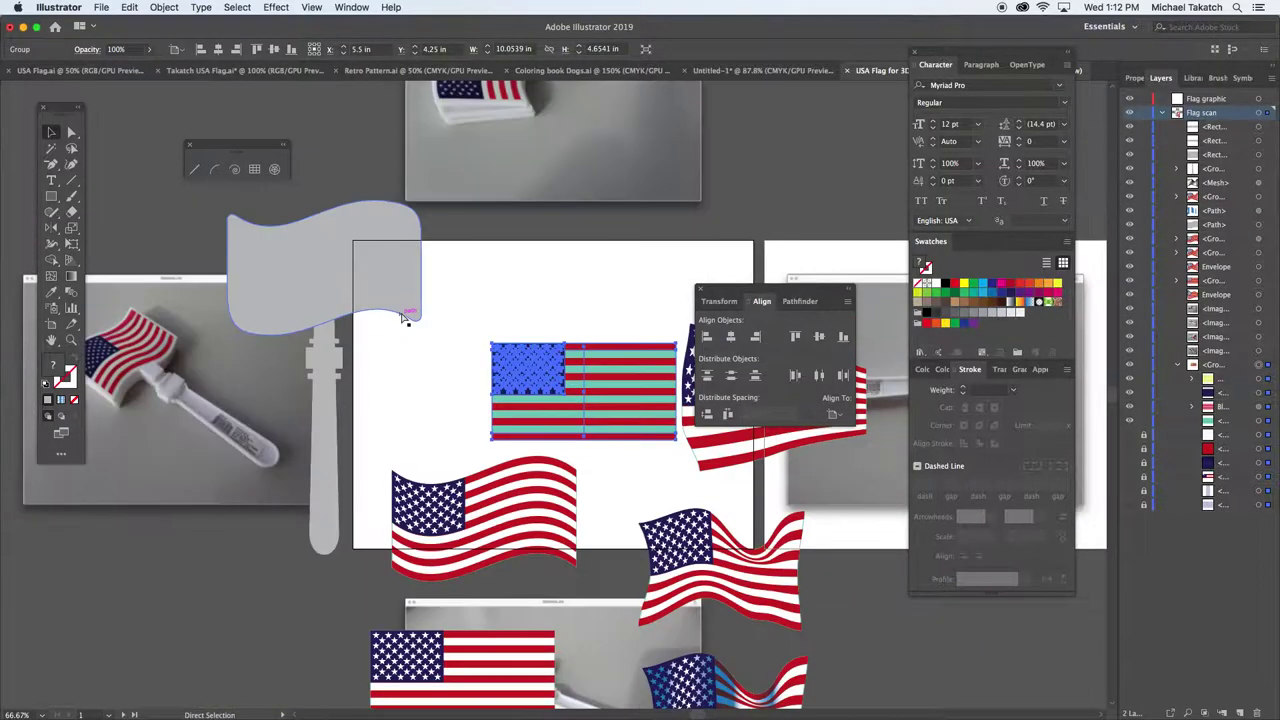
key("super+minus")
left_click_drag(483, 339, 385, 329)
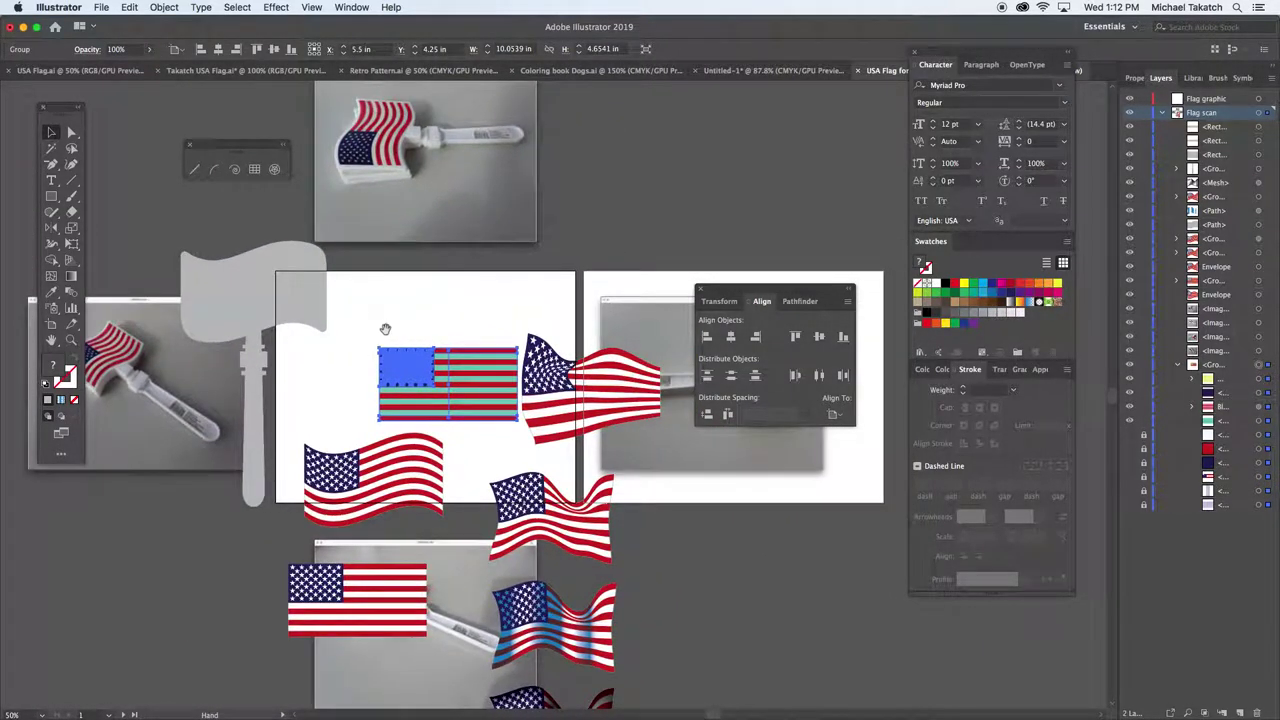
left_click(385, 329)
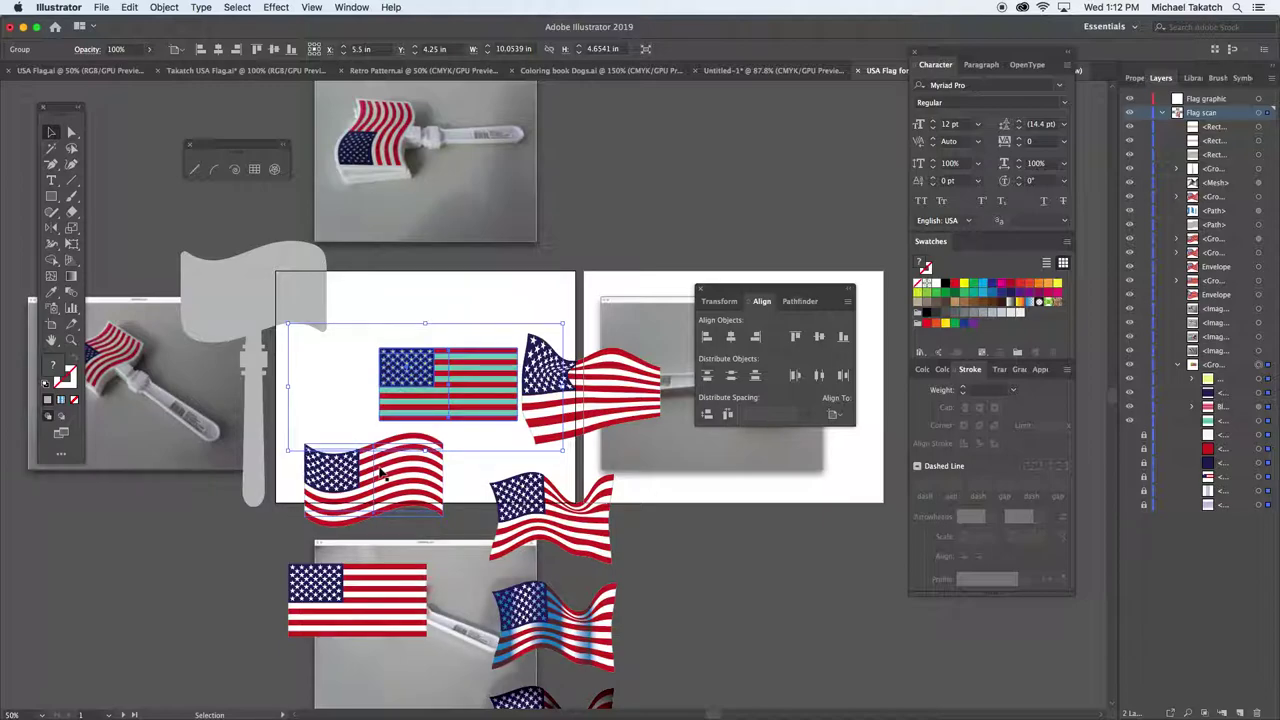
left_click(340, 485)
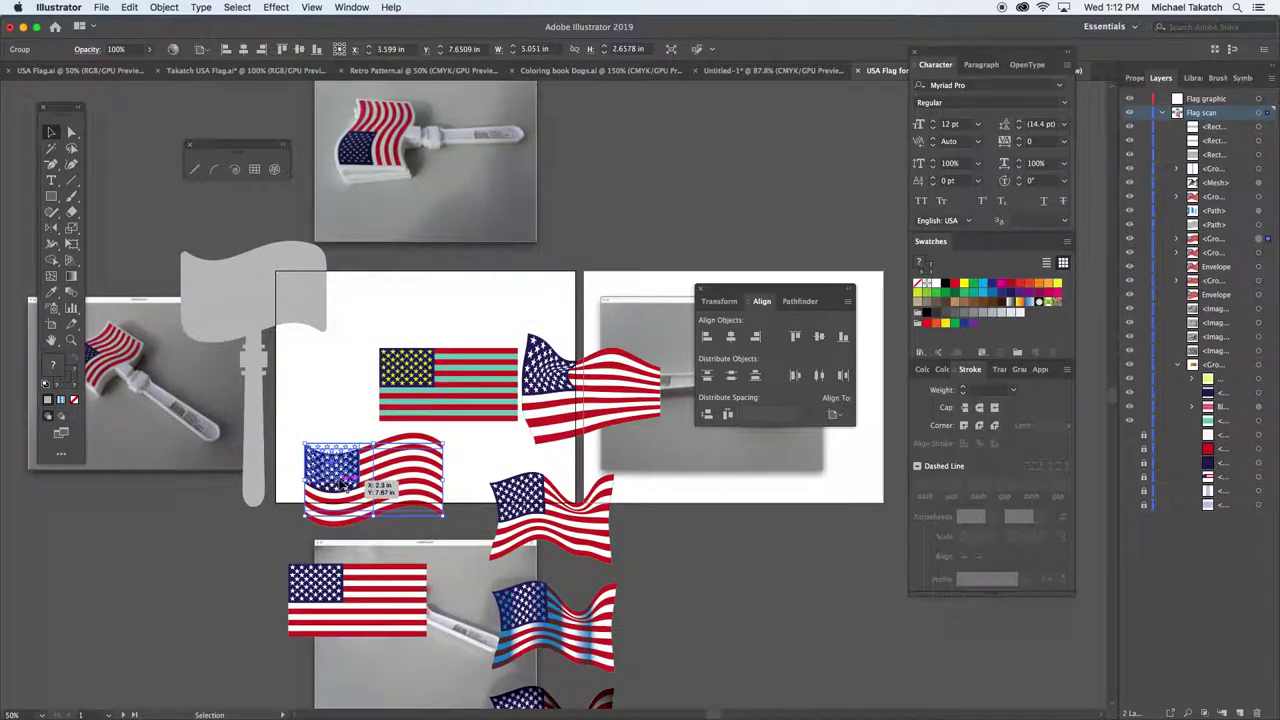
key("a")
left_click(340, 485)
key("super+equal")
key("v")
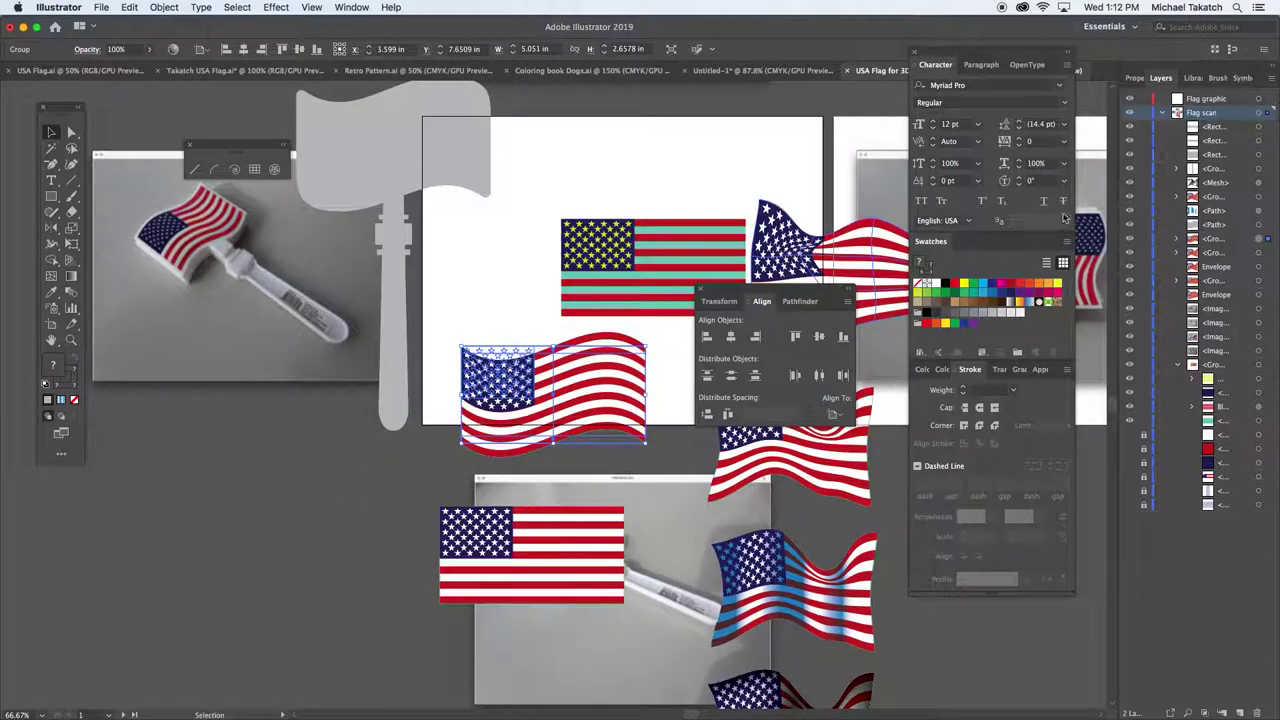
- Toggle the Flag scan layer's sublayer visibility, leaving the striped flag artwork shown
left_click(1165, 115)
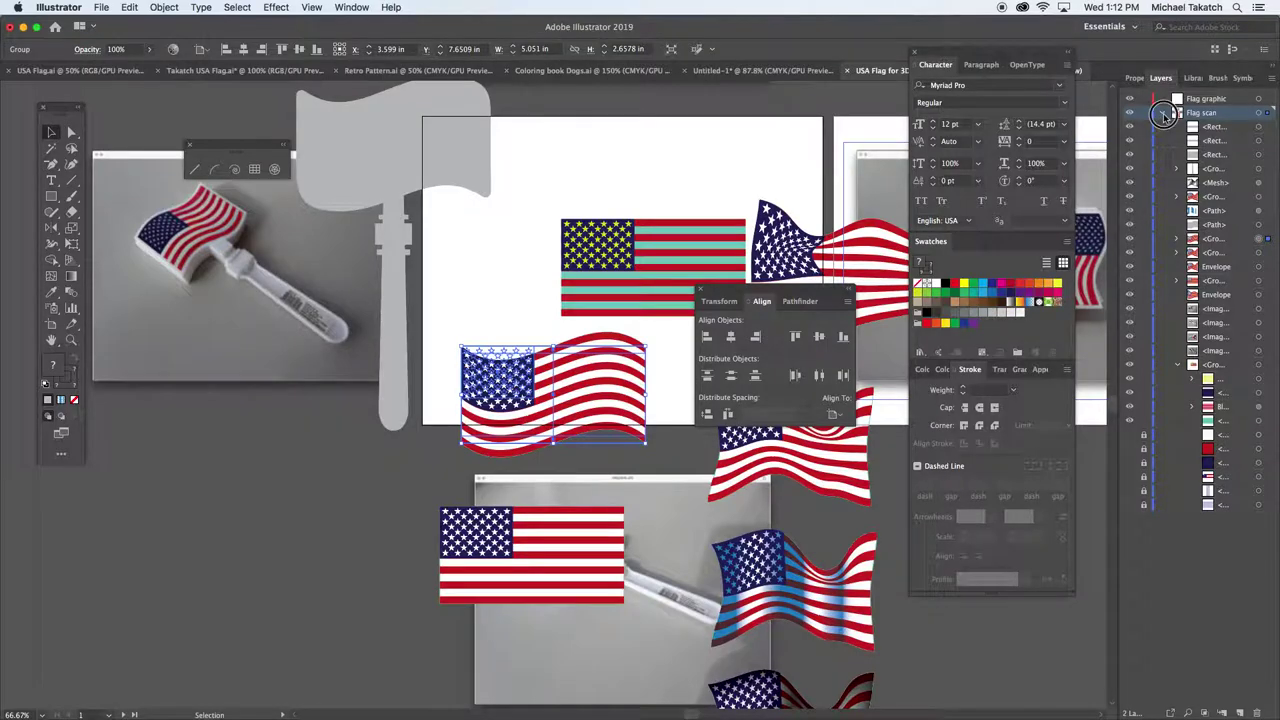
left_click(1165, 115)
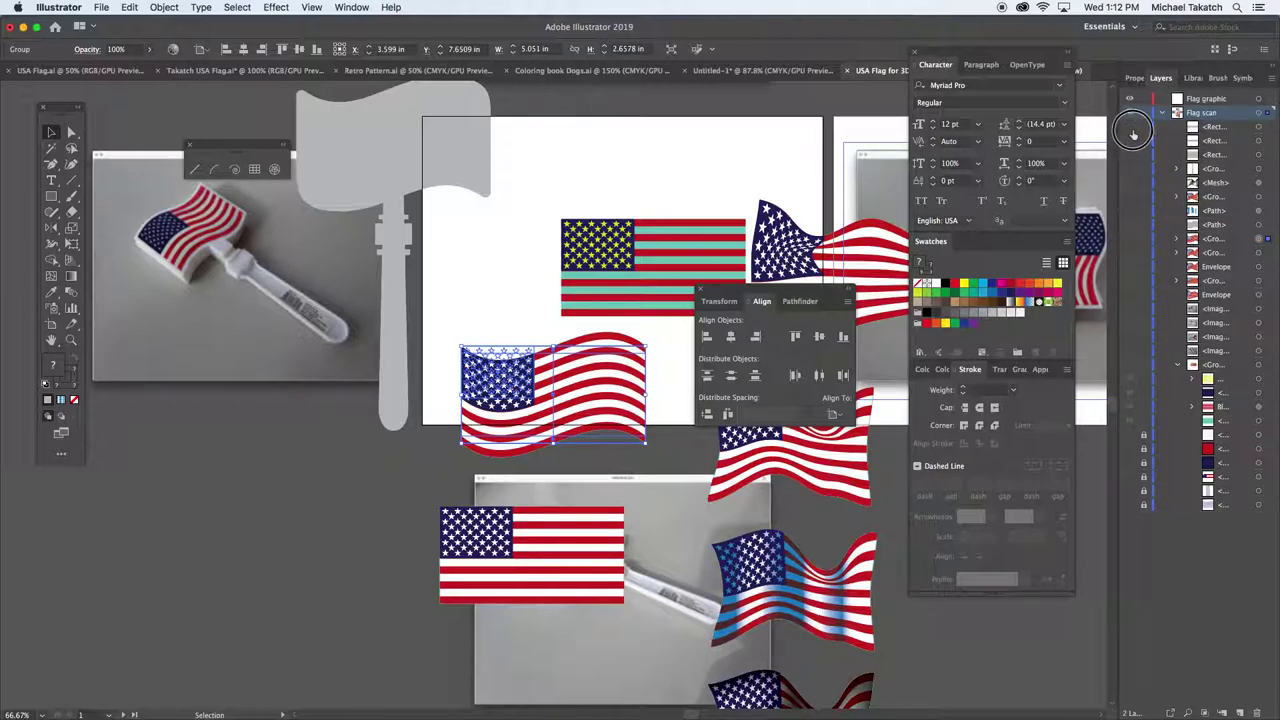
left_click(1130, 113)
left_click_drag(1131, 132, 1130, 312)
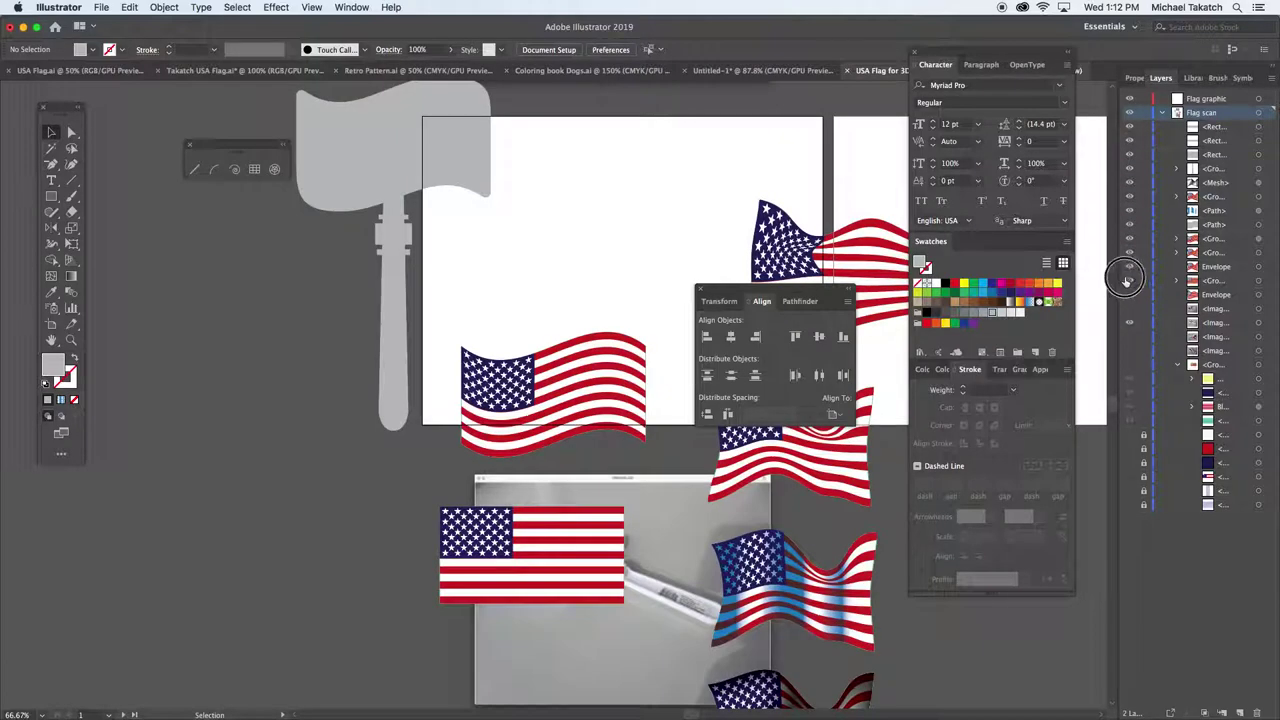
left_click_drag(1131, 133, 1136, 335)
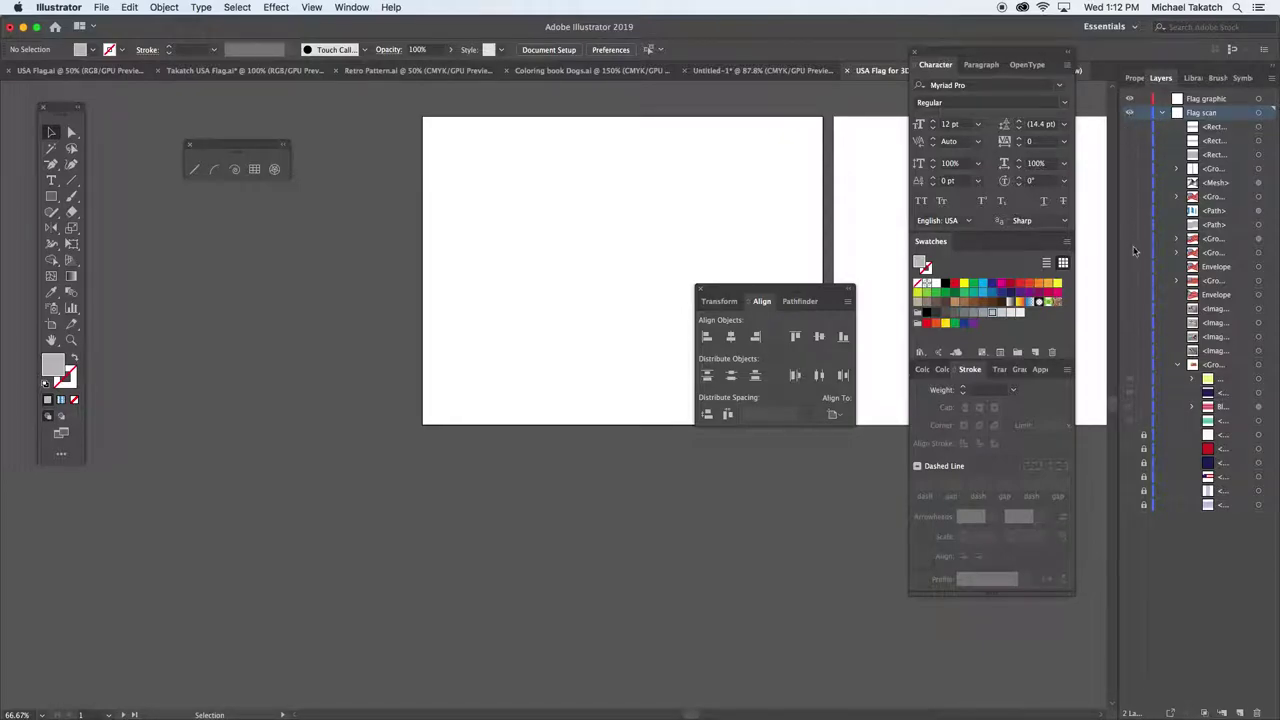
left_click(1129, 368)
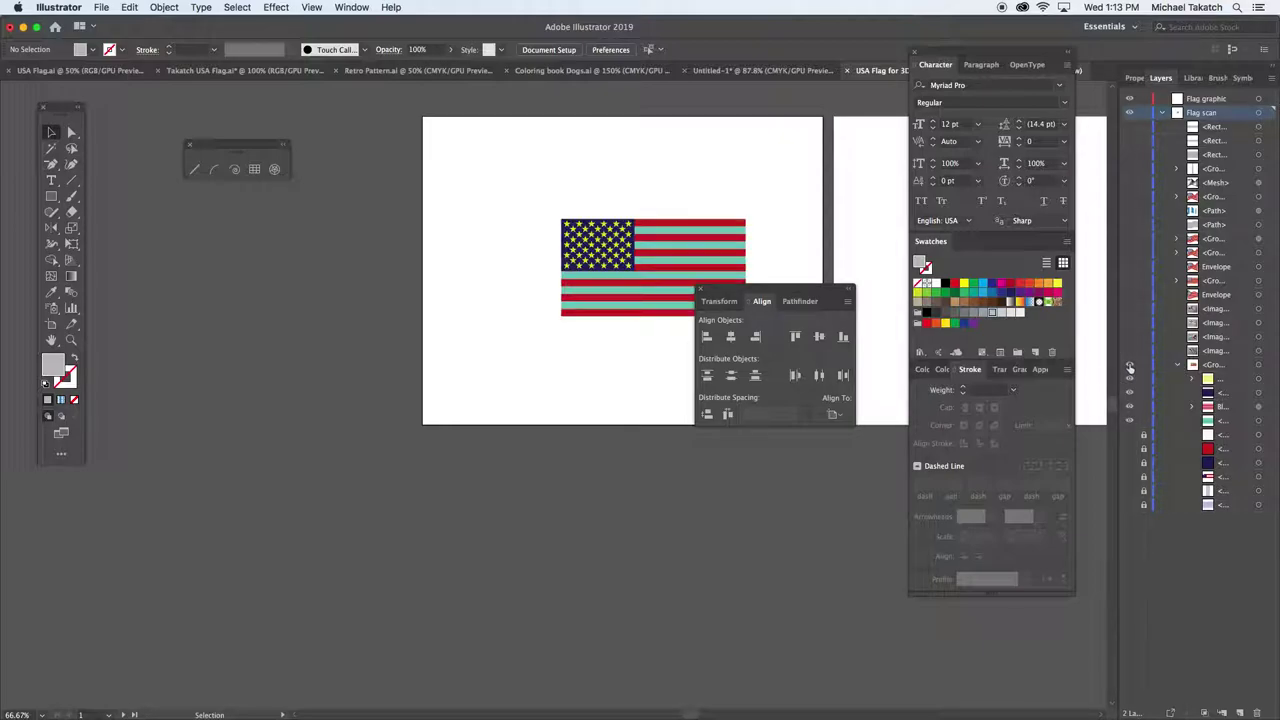
left_click_drag(1129, 368, 1129, 135)
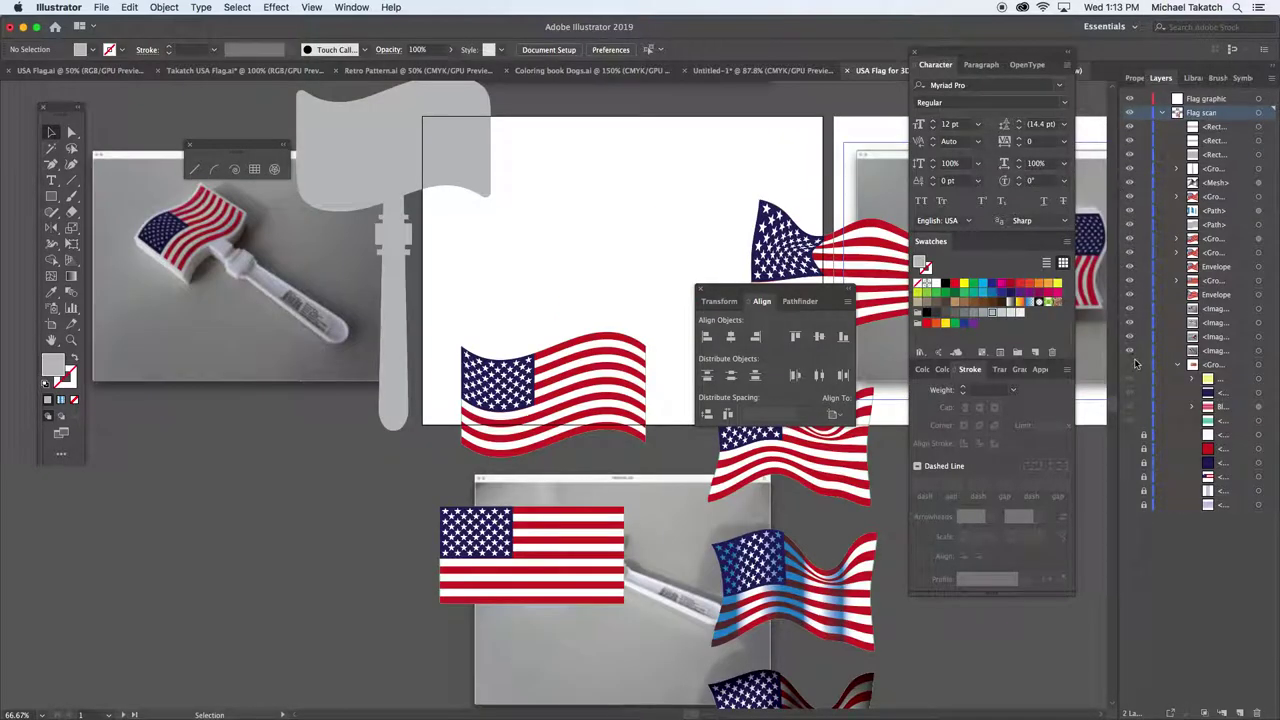
left_click(1130, 370)
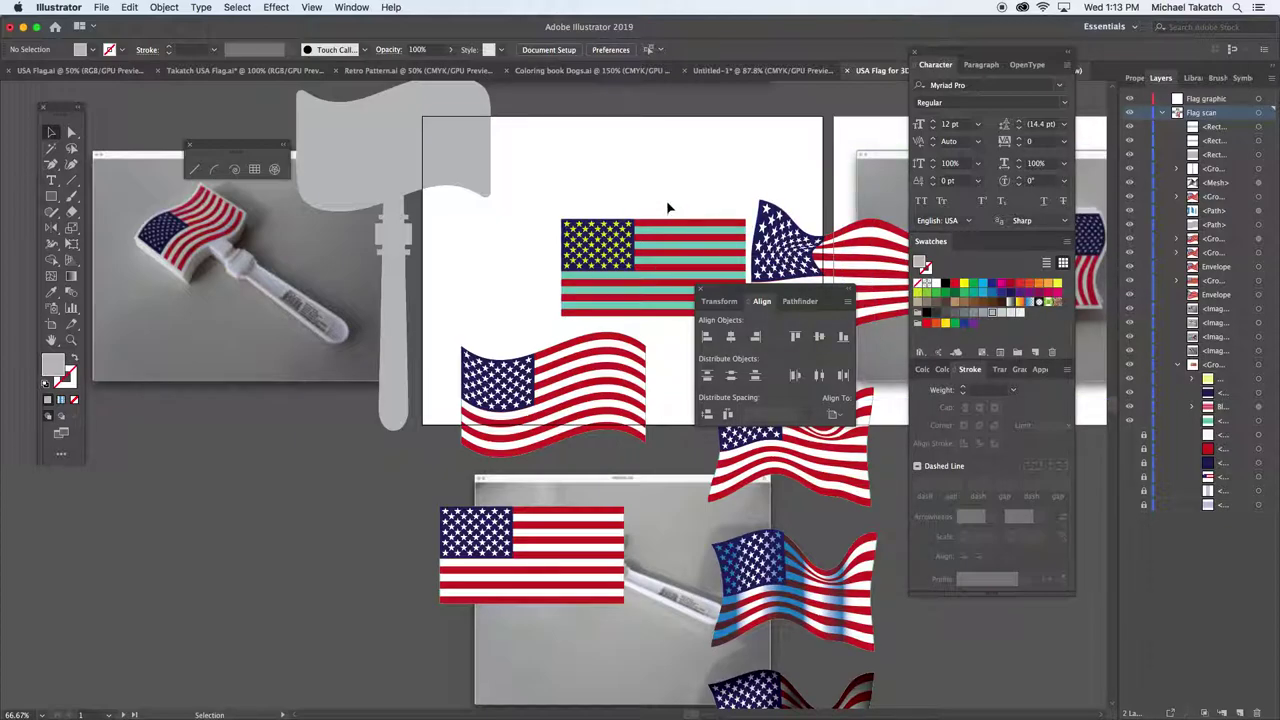
- Copy the flat flag just below the original and nudge the copy into place
scroll(668, 205, "right", 5)
scroll(668, 205, "down", 2)
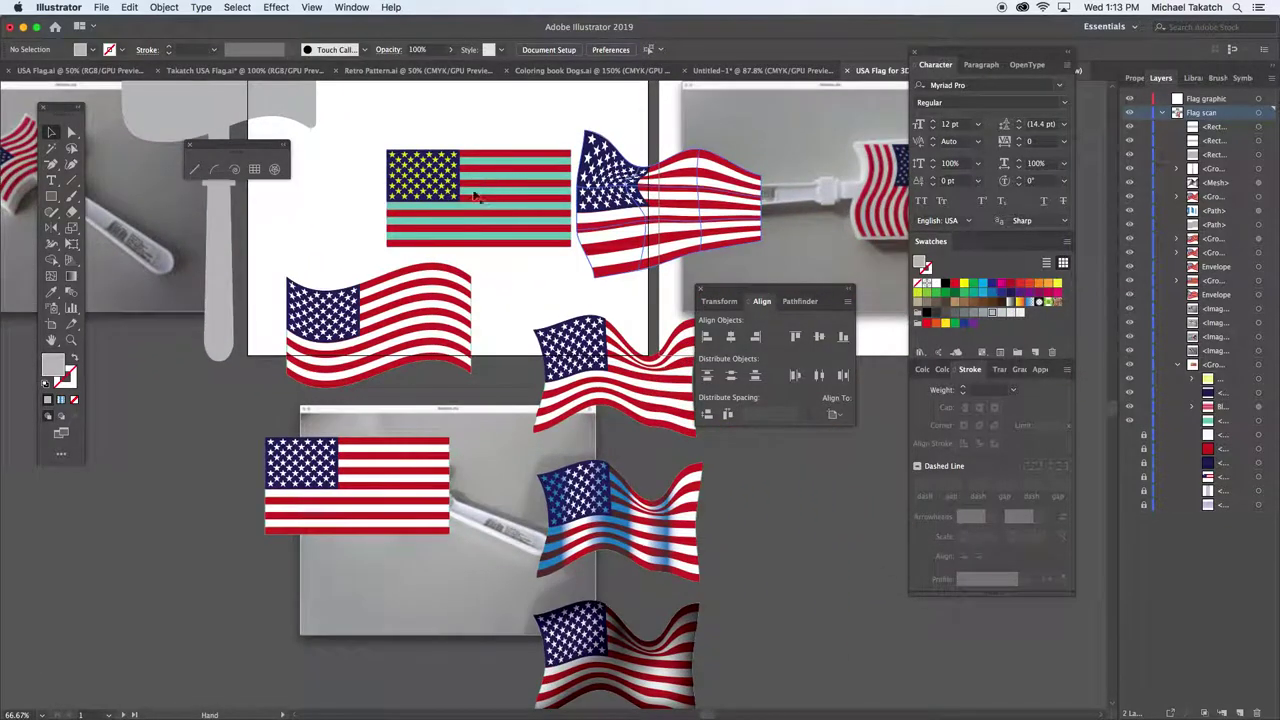
left_click_drag(366, 451, 443, 180)
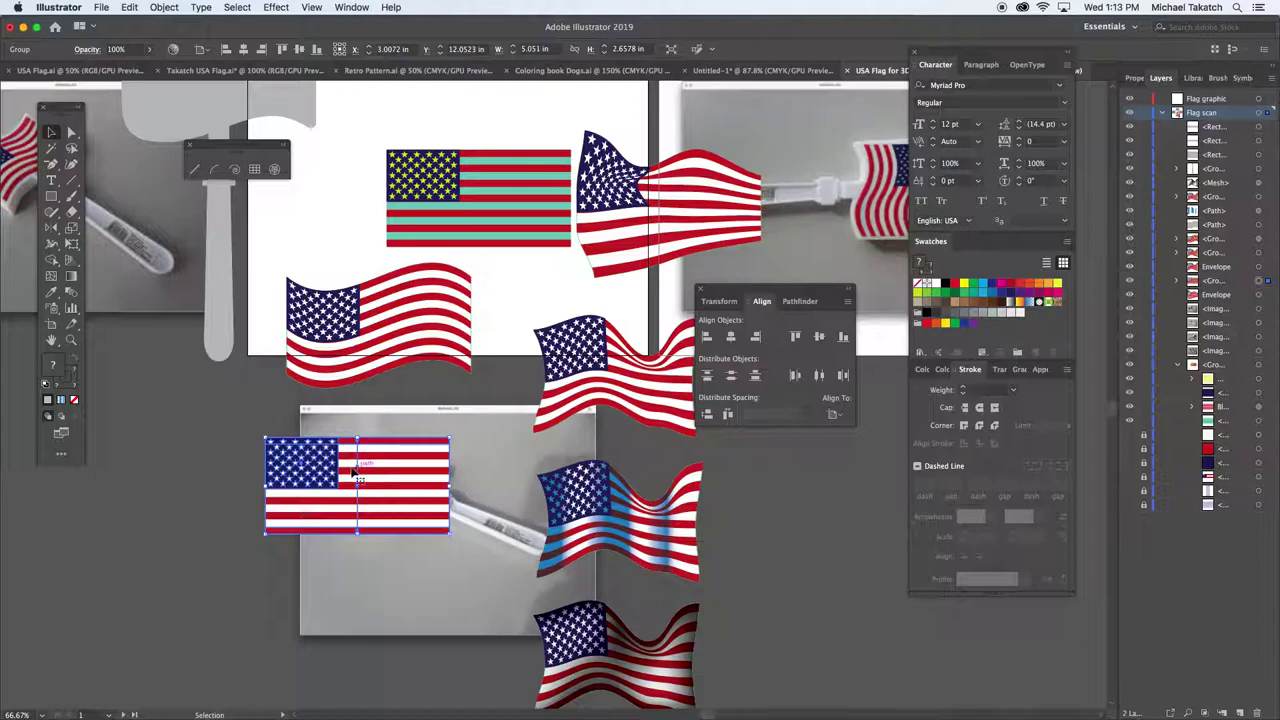
left_click_drag(345, 470, 332, 581)
key("super+equal")
key("super+equal")
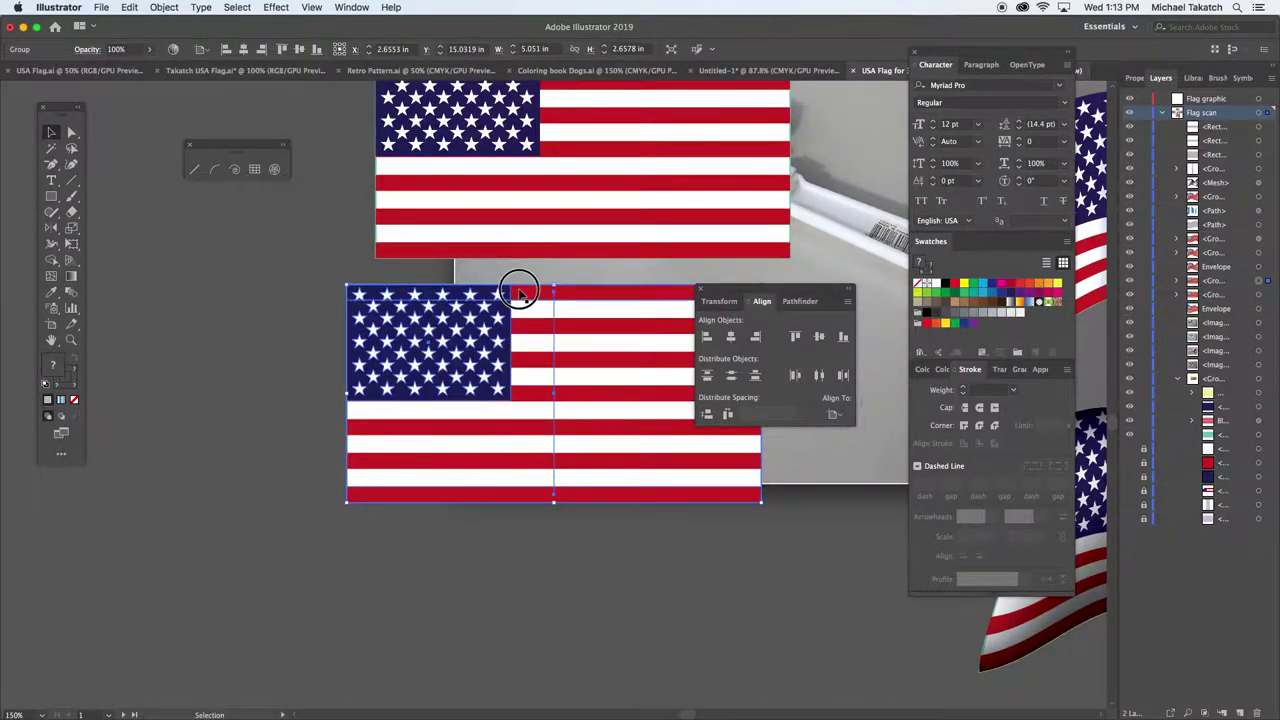
left_click_drag(522, 287, 452, 307)
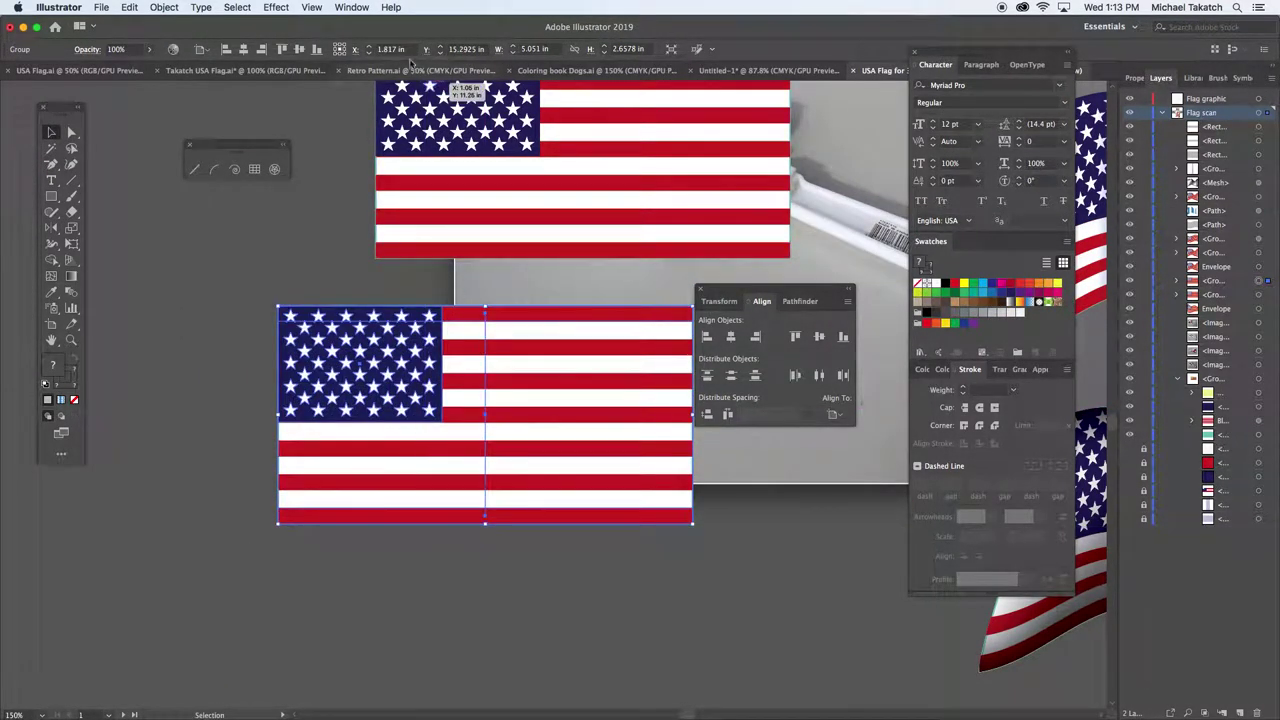
left_click(286, 8)
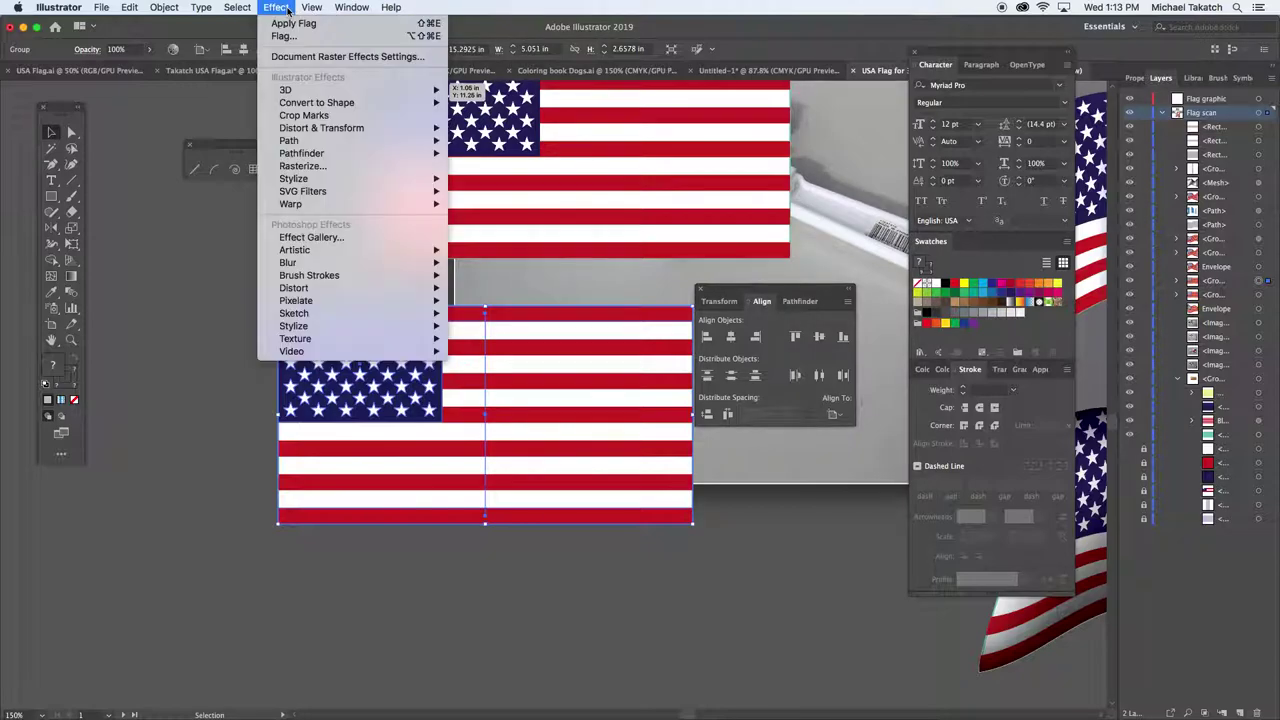
mouse_move(320, 206)
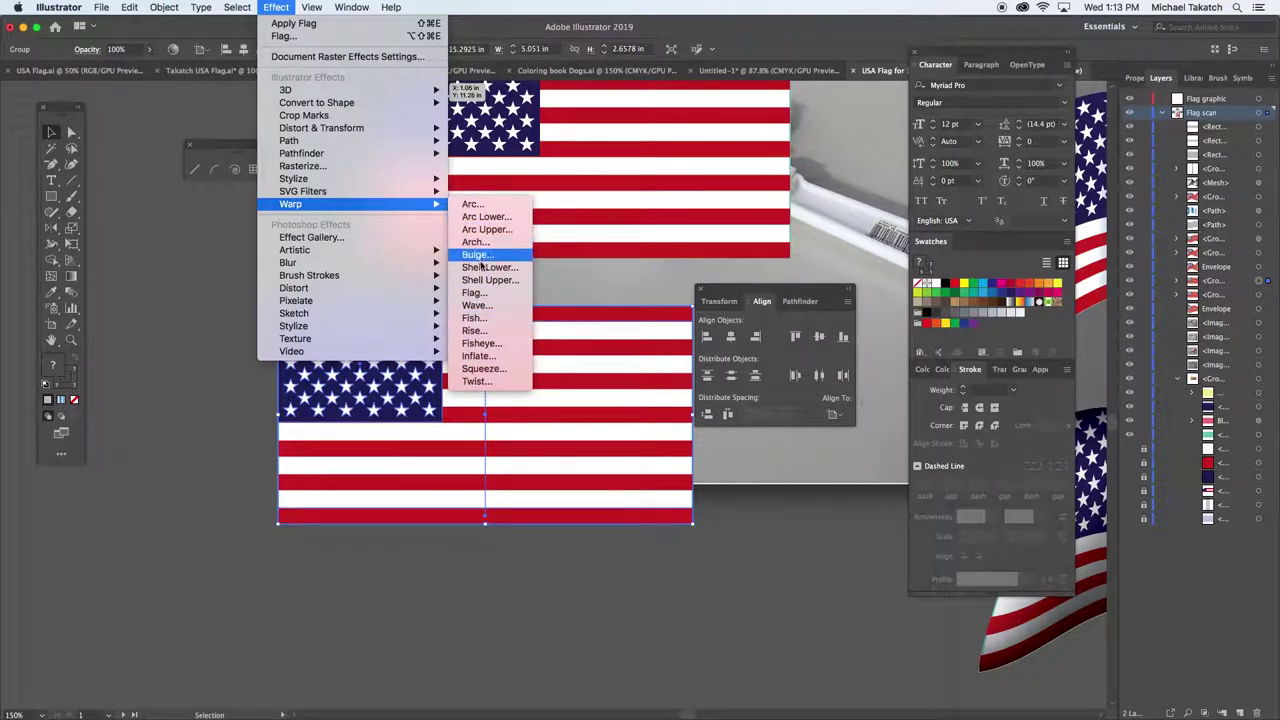
left_click(490, 292)
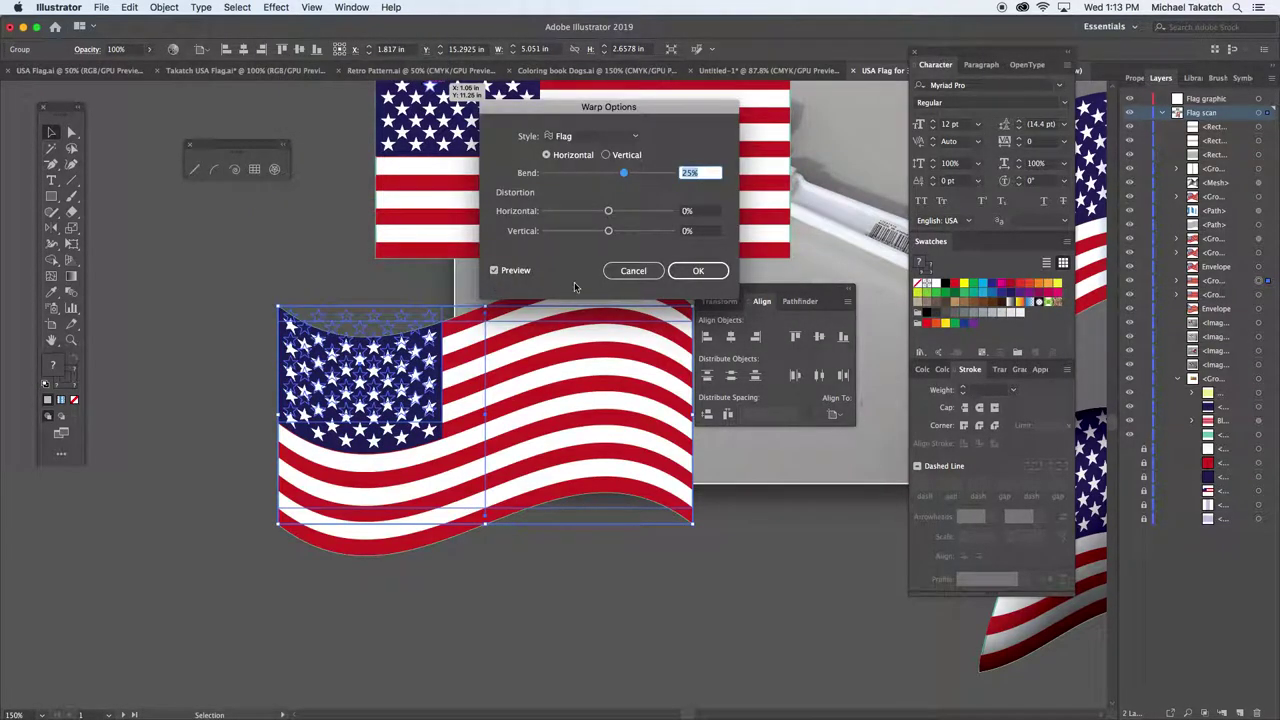
left_click_drag(630, 177, 594, 210)
left_click(600, 175)
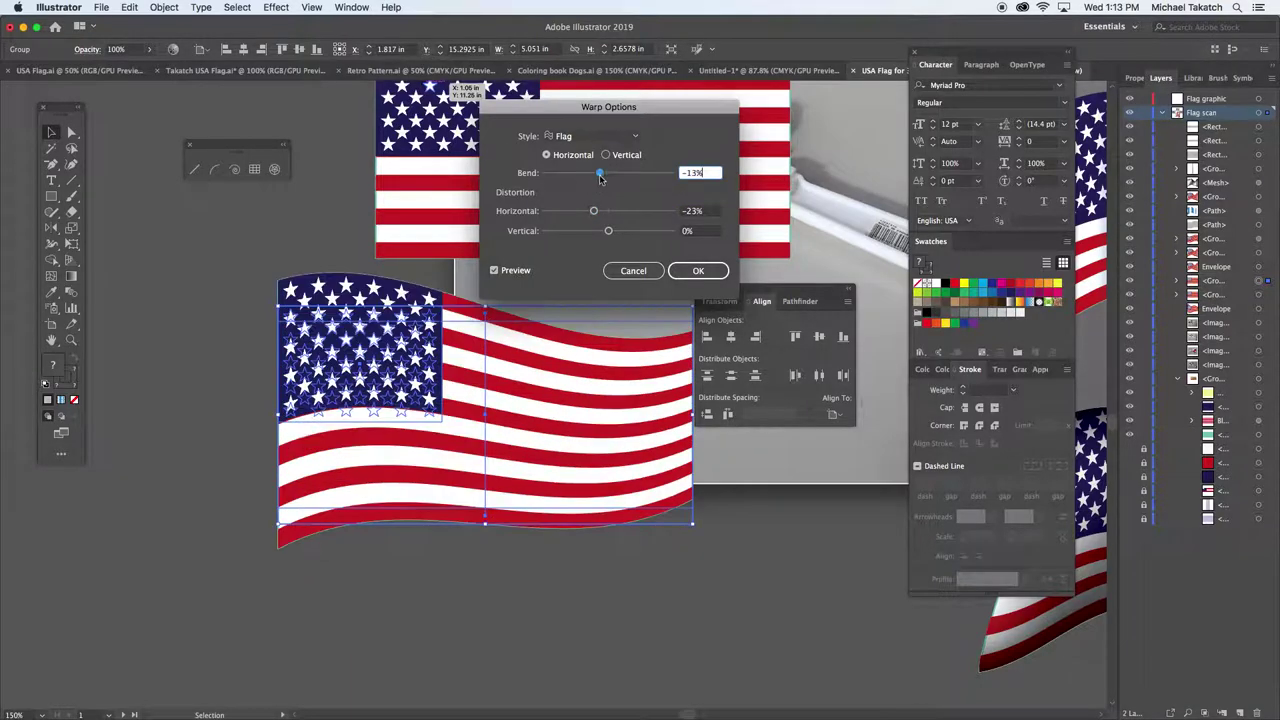
left_click(634, 271)
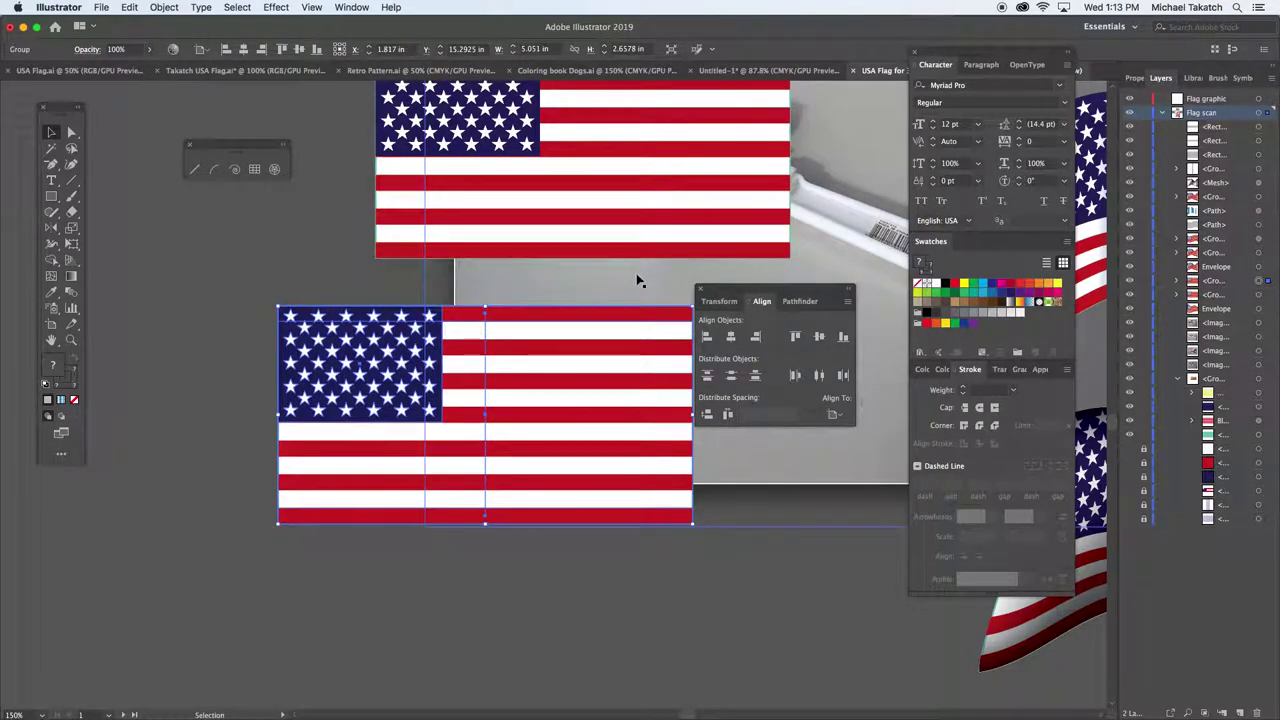
key("super+minus")
key("super+minus")
- Move the flat flag copy onto the gray flag head and shrink it to 4.6883 × 2.4669 in
scroll(630, 450, "up", 5)
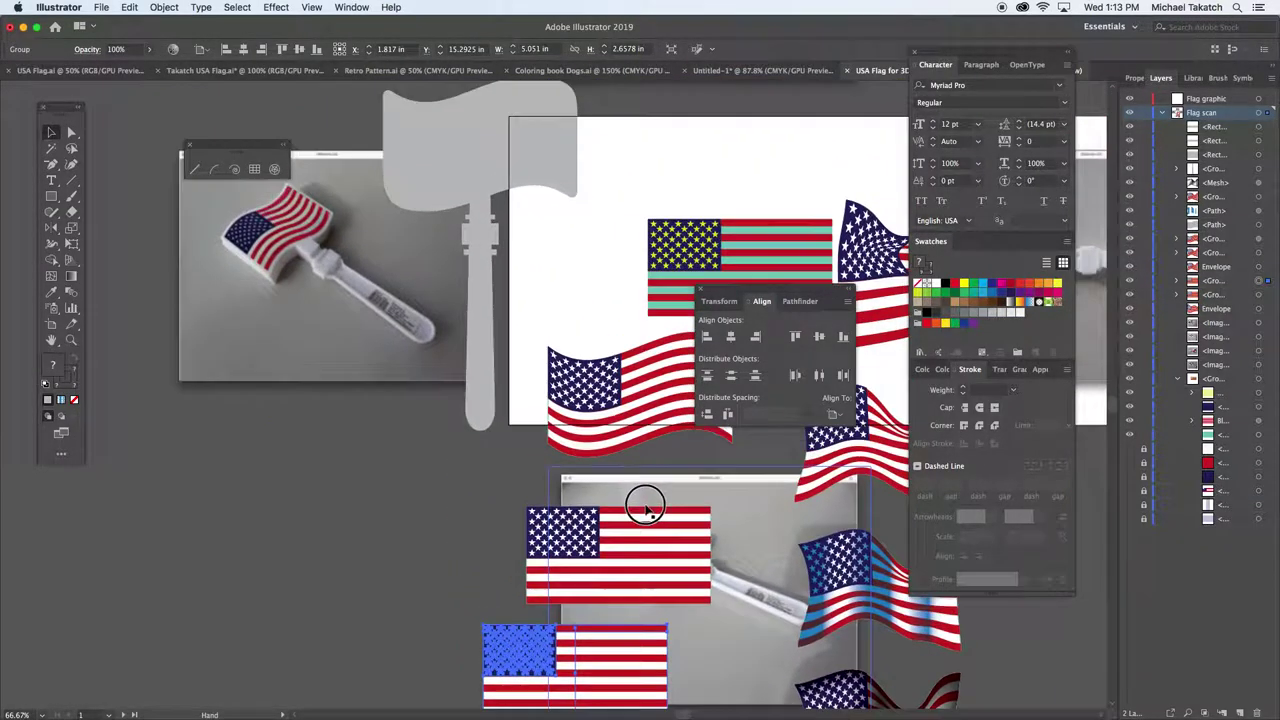
left_click_drag(622, 695, 526, 156)
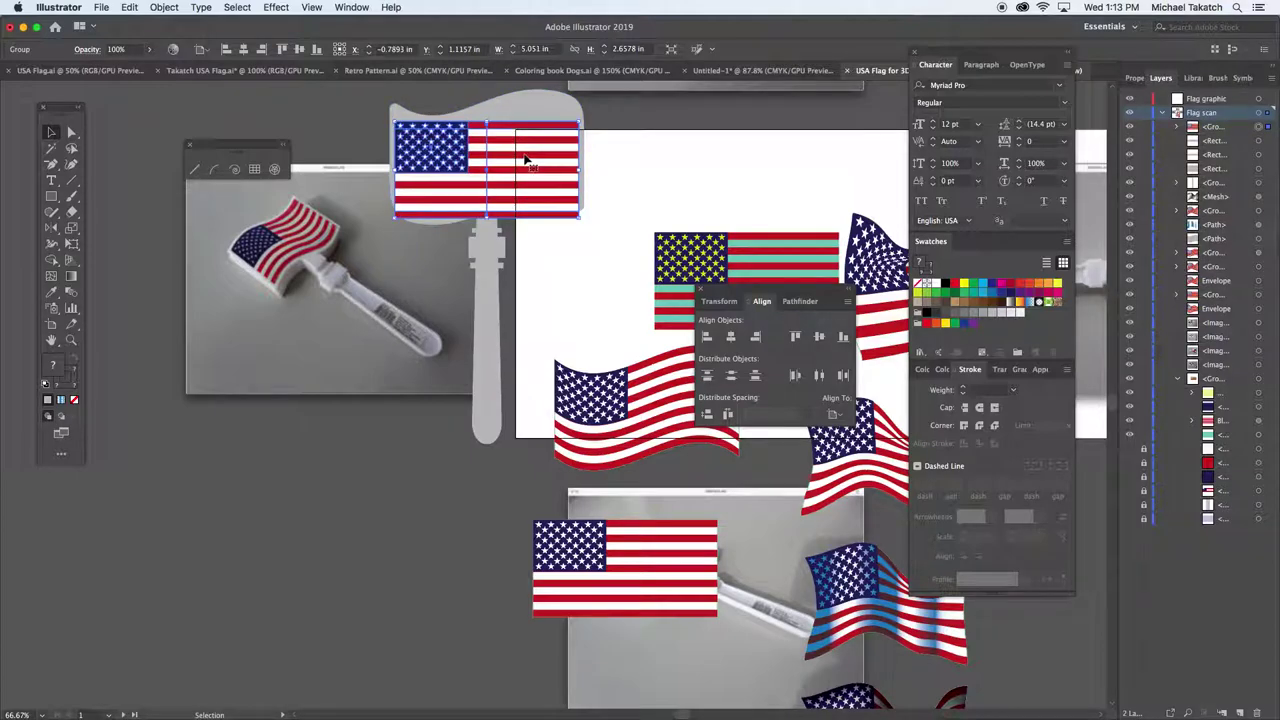
key("super+equal")
key("super+equal")
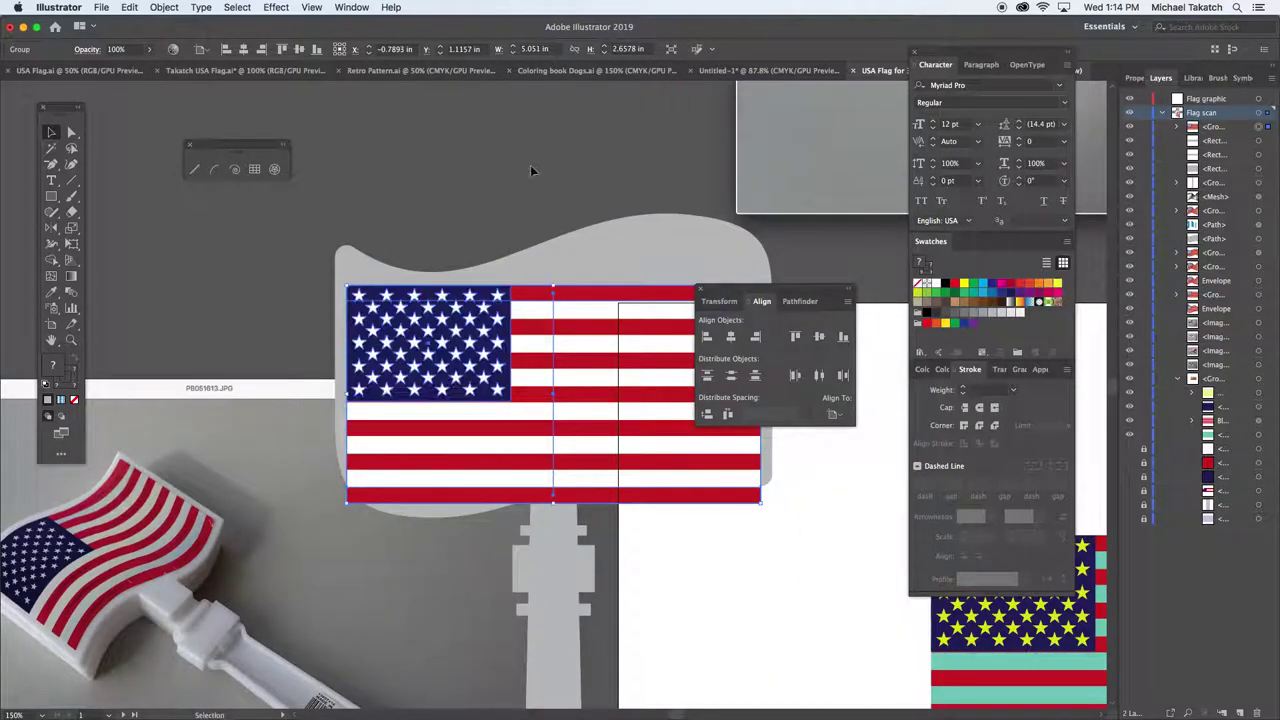
left_click_drag(699, 286, 749, 491)
left_click(761, 504)
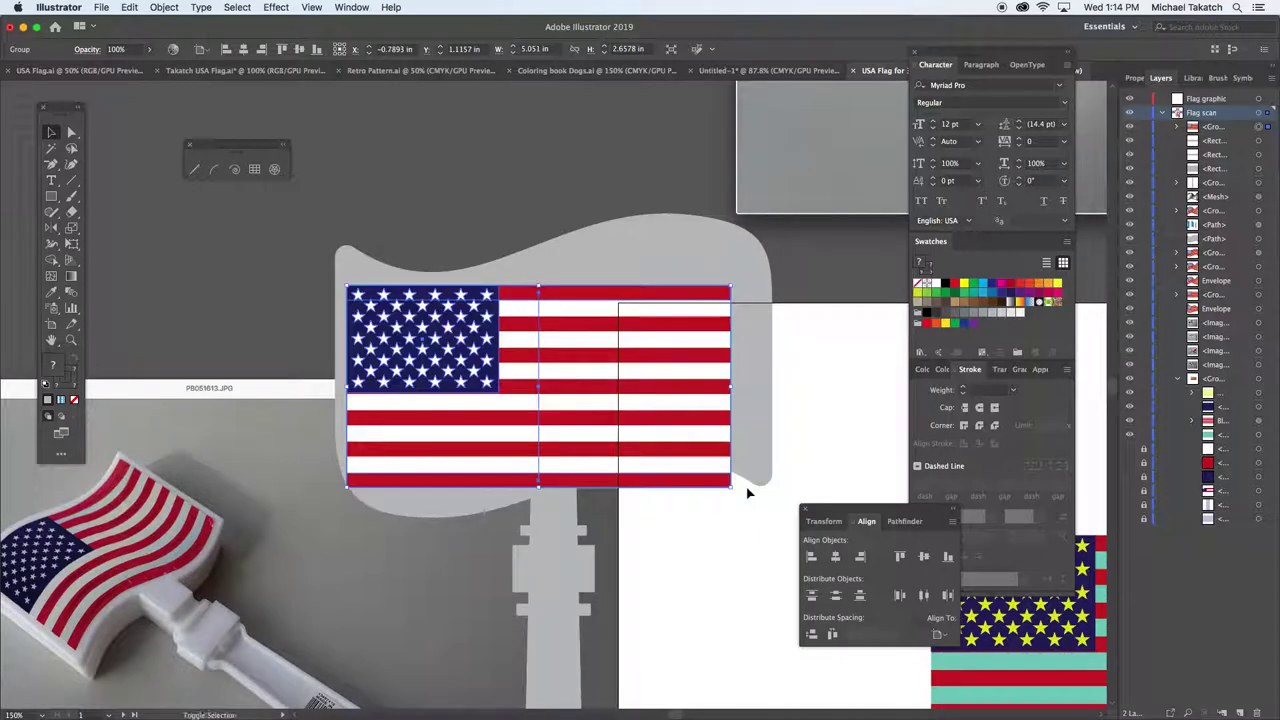
left_click_drag(714, 414, 726, 407)
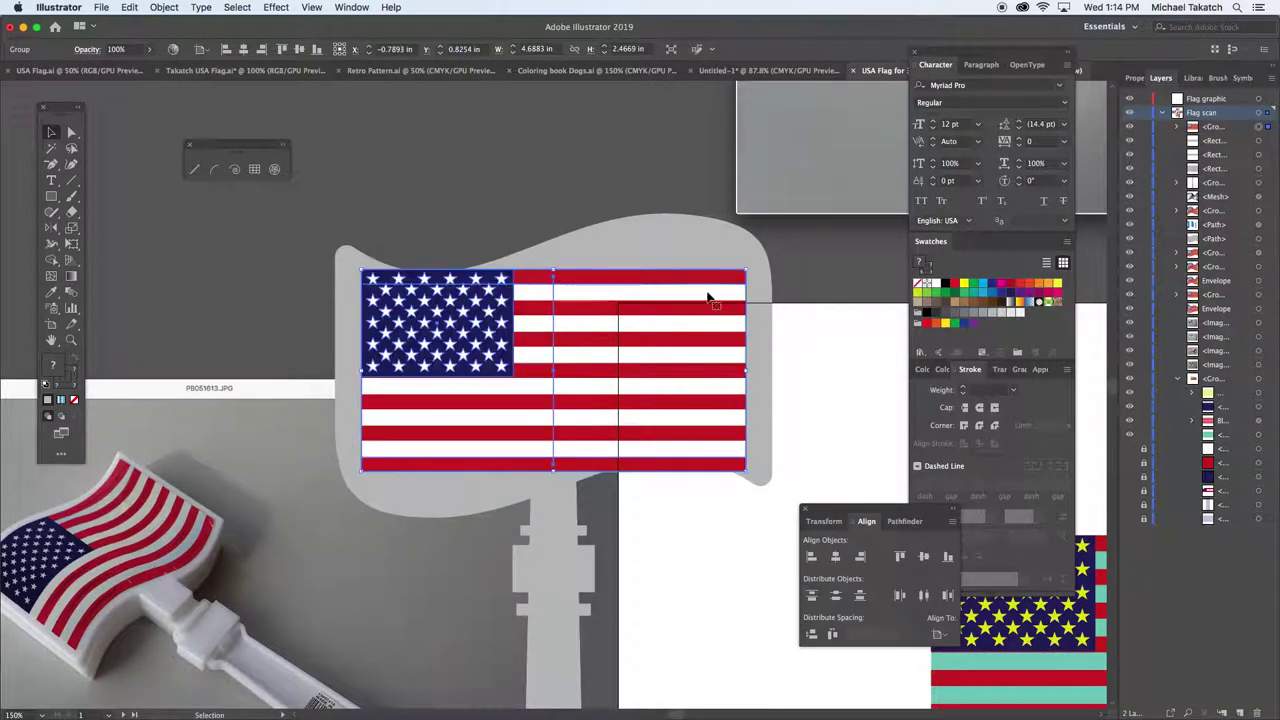
- Warp the flag copy with the Flag style at -2% horizontal distortion and 27% bend
left_click(163, 8)
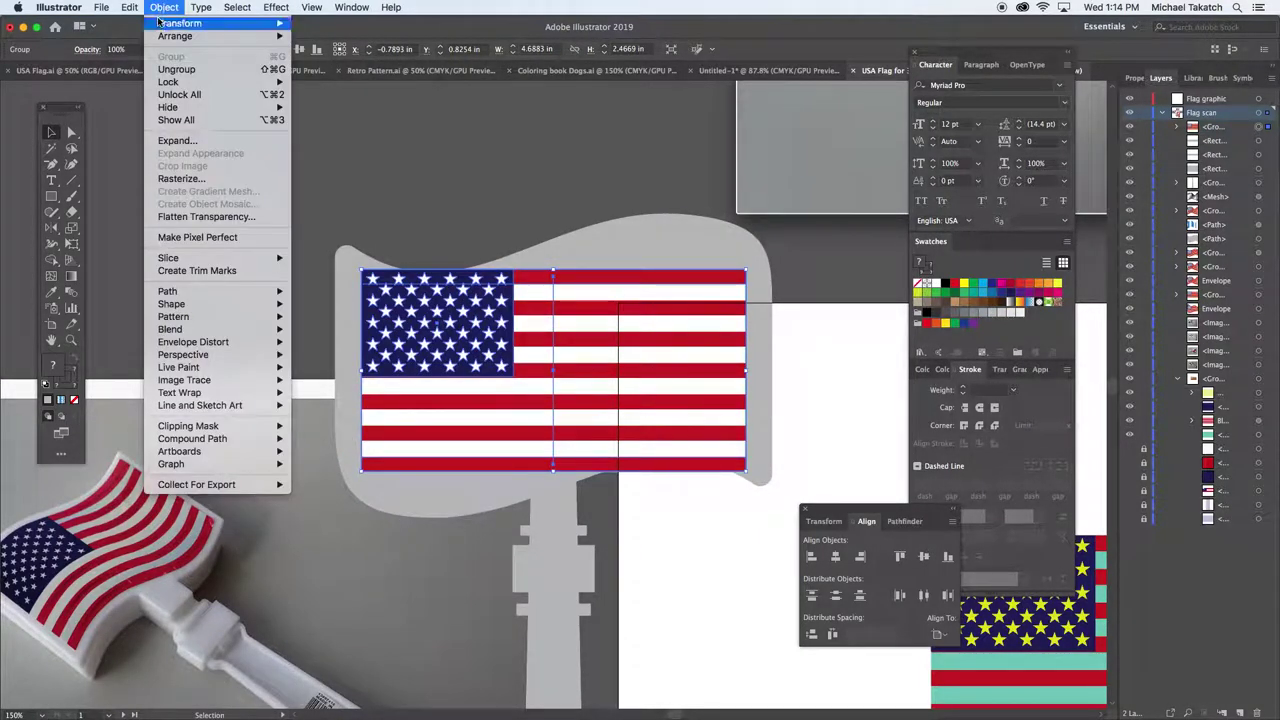
mouse_move(180, 347)
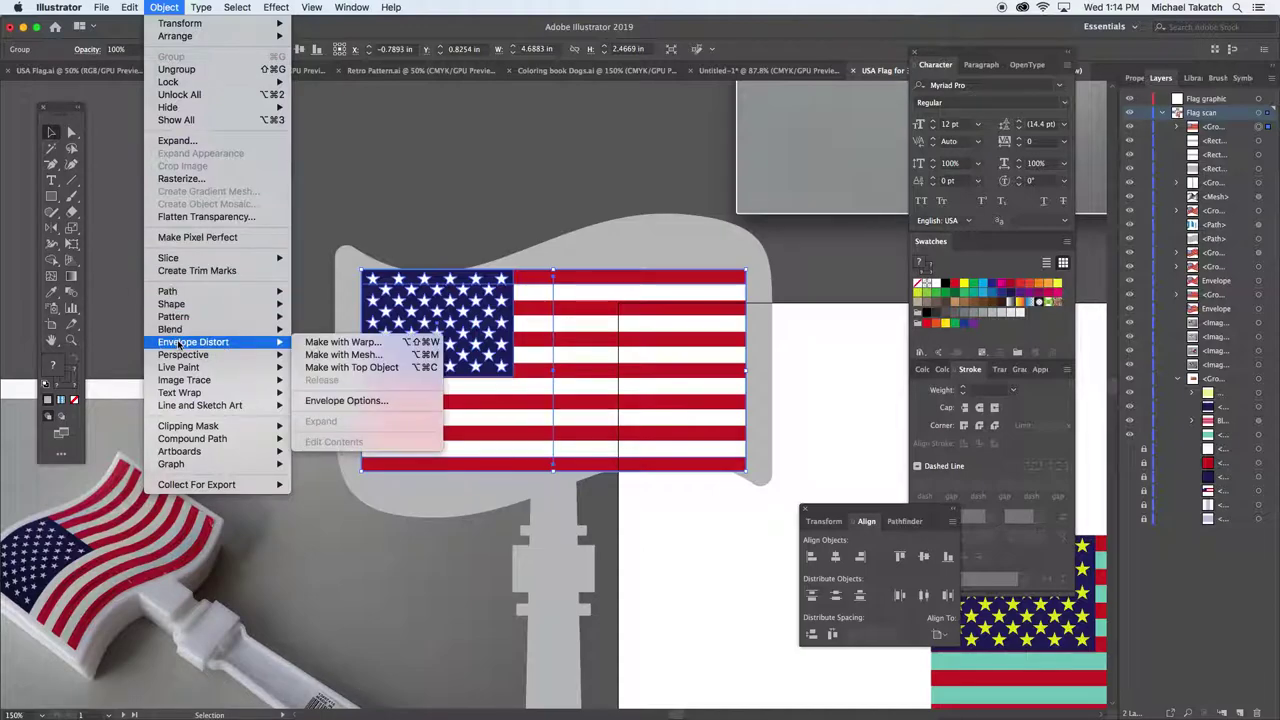
left_click(318, 343)
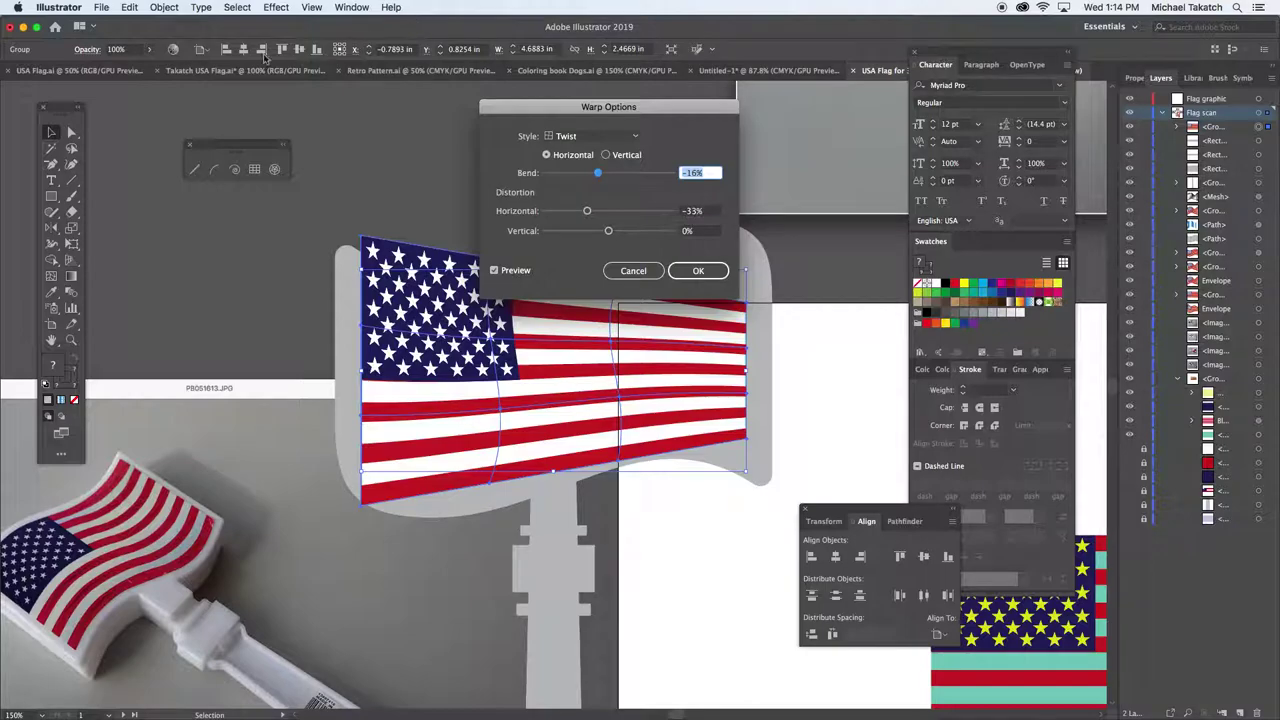
left_click(608, 137)
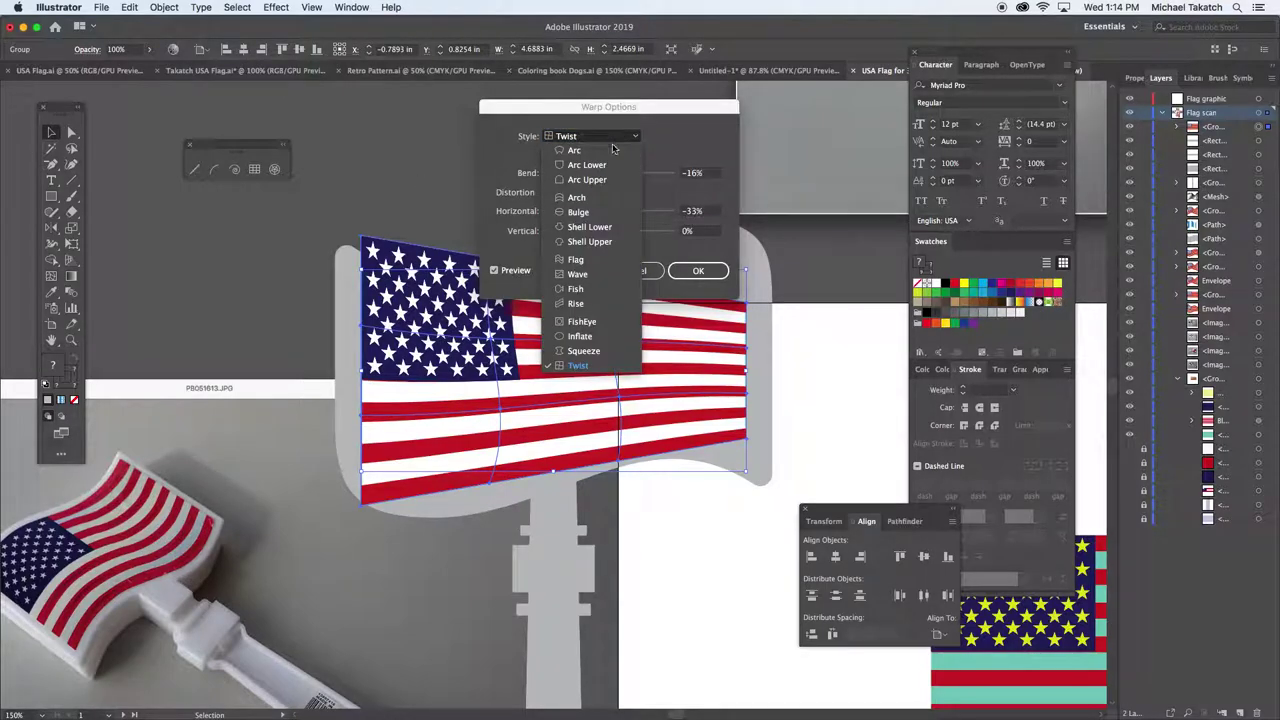
left_click(576, 260)
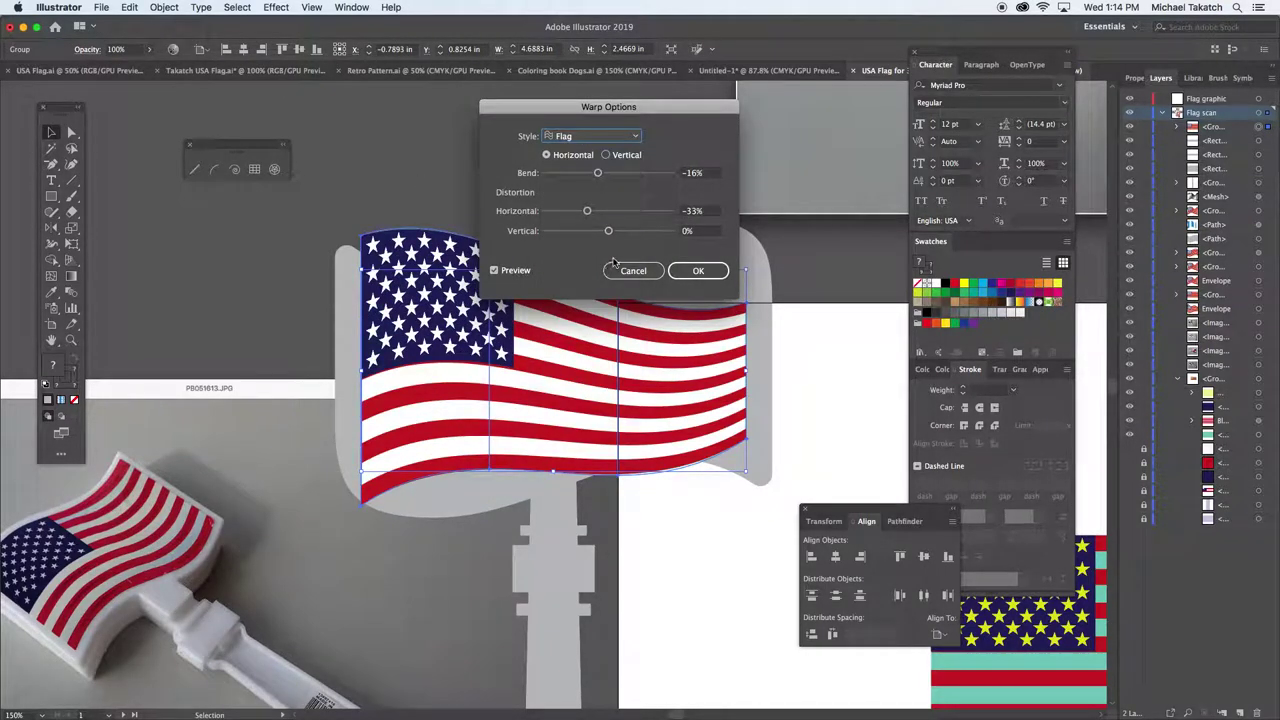
left_click_drag(588, 211, 607, 211)
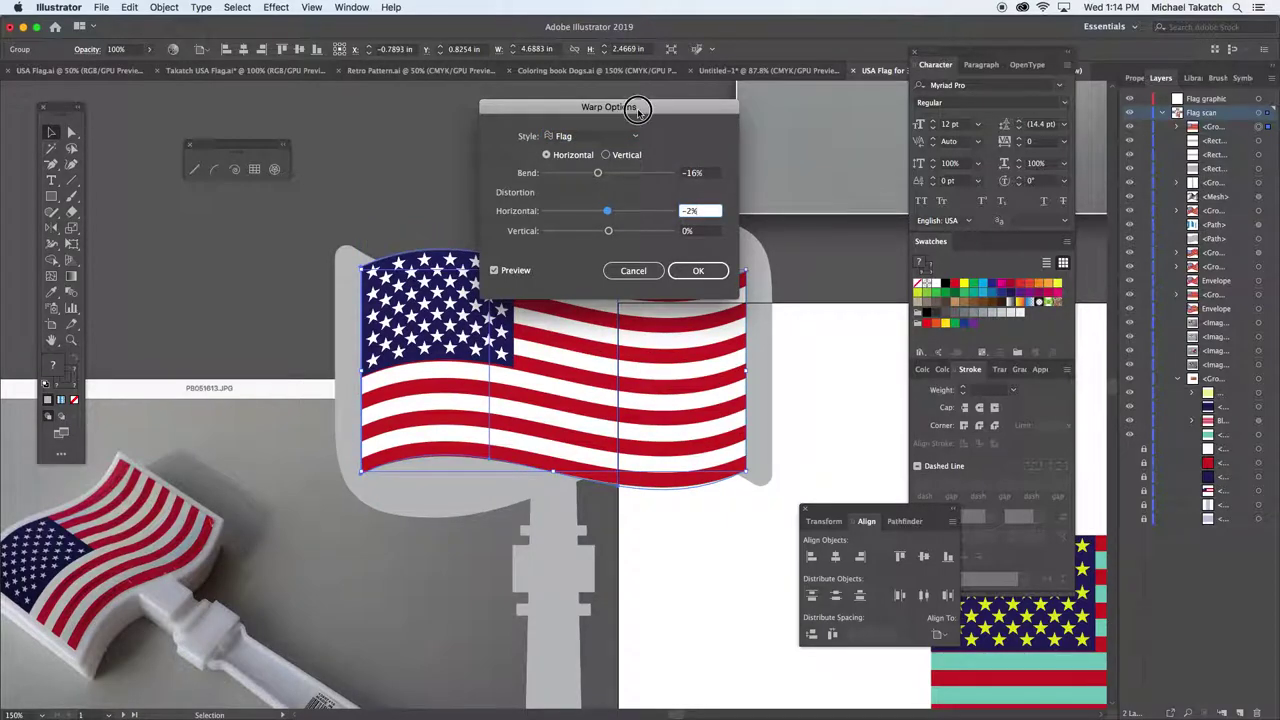
left_click_drag(638, 113, 882, 144)
left_click(947, 204)
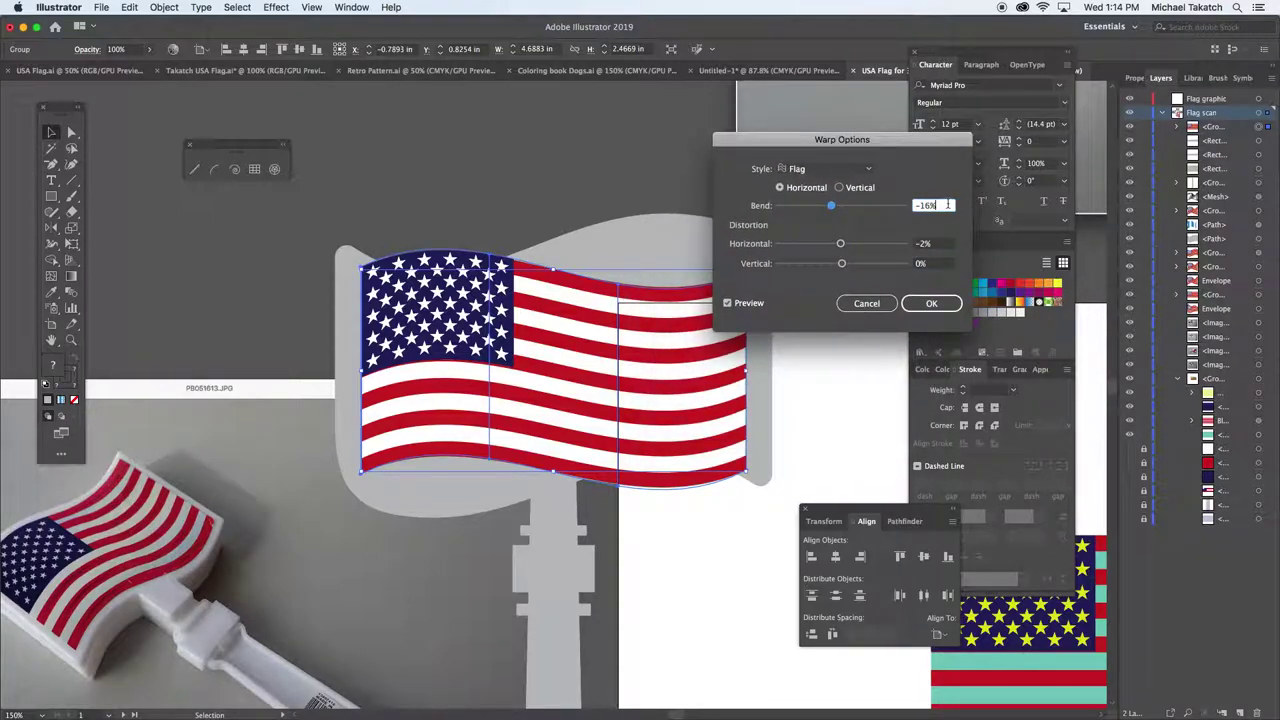
key("Up")
key("Up")
key("Up")
key("Up")
key("Up")
key("Up")
key("Up")
key("Up")
key("Up")
key("Up")
key("Up")
key("Up")
key("Up")
key("Up")
key("Up")
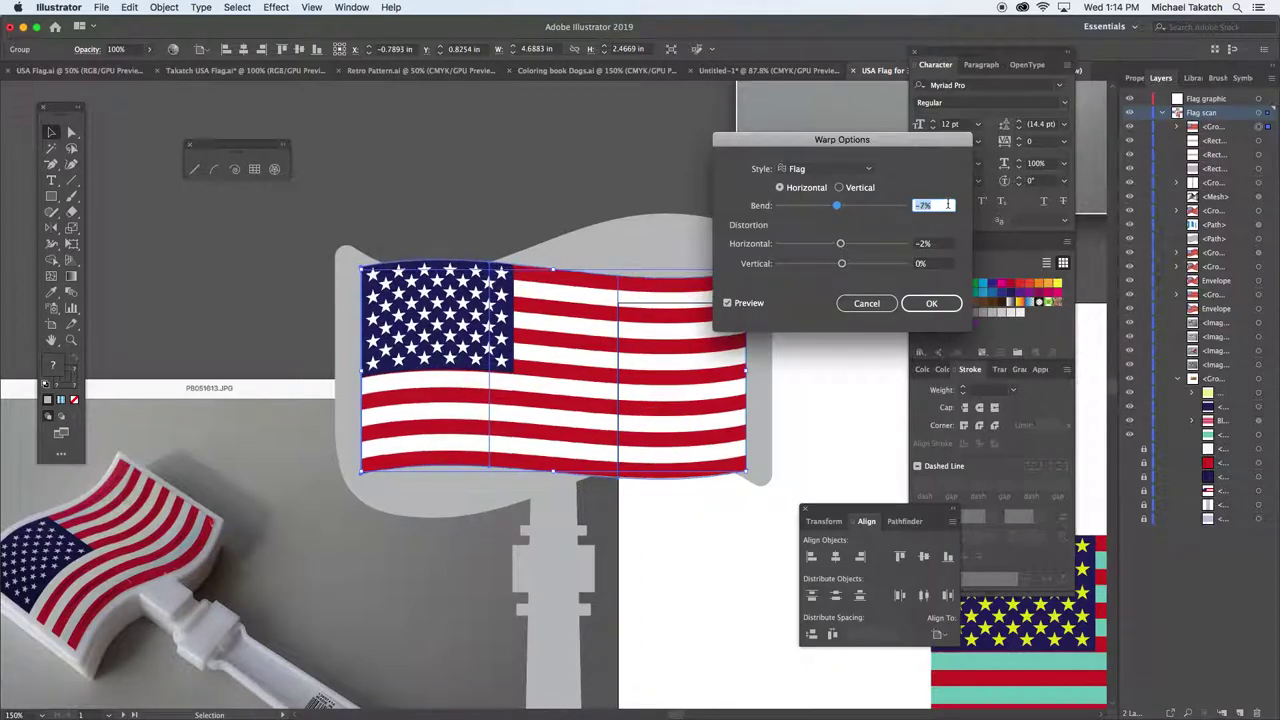
key("Up")
key("Up")
key("Up")
key("Up")
key("Up")
key("Up")
key("Up")
key("Up")
key("Up")
key("Up")
key("Up")
key("Up")
key("Up")
key("Up")
key("Up")
key("Up")
key("Up")
key("Up")
key("Up")
key("Up")
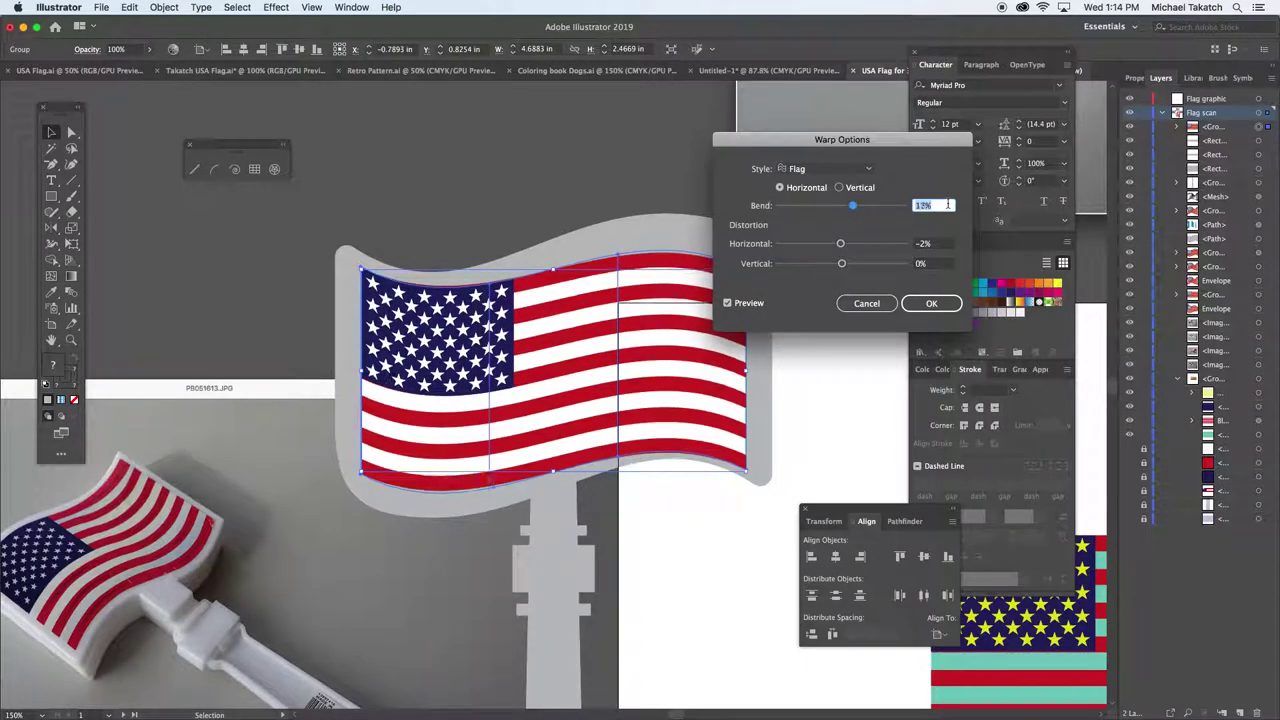
key("Up")
key("Up")
key("Up")
key("Up")
key("Up")
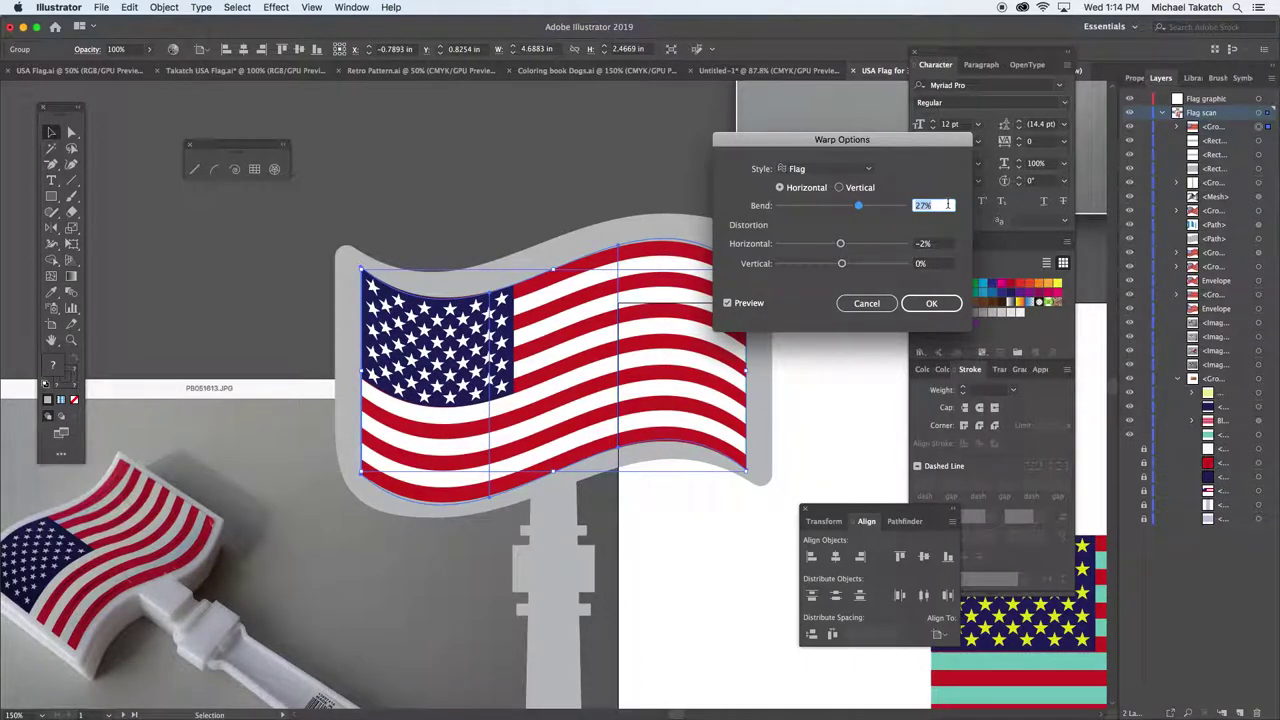
left_click(924, 303)
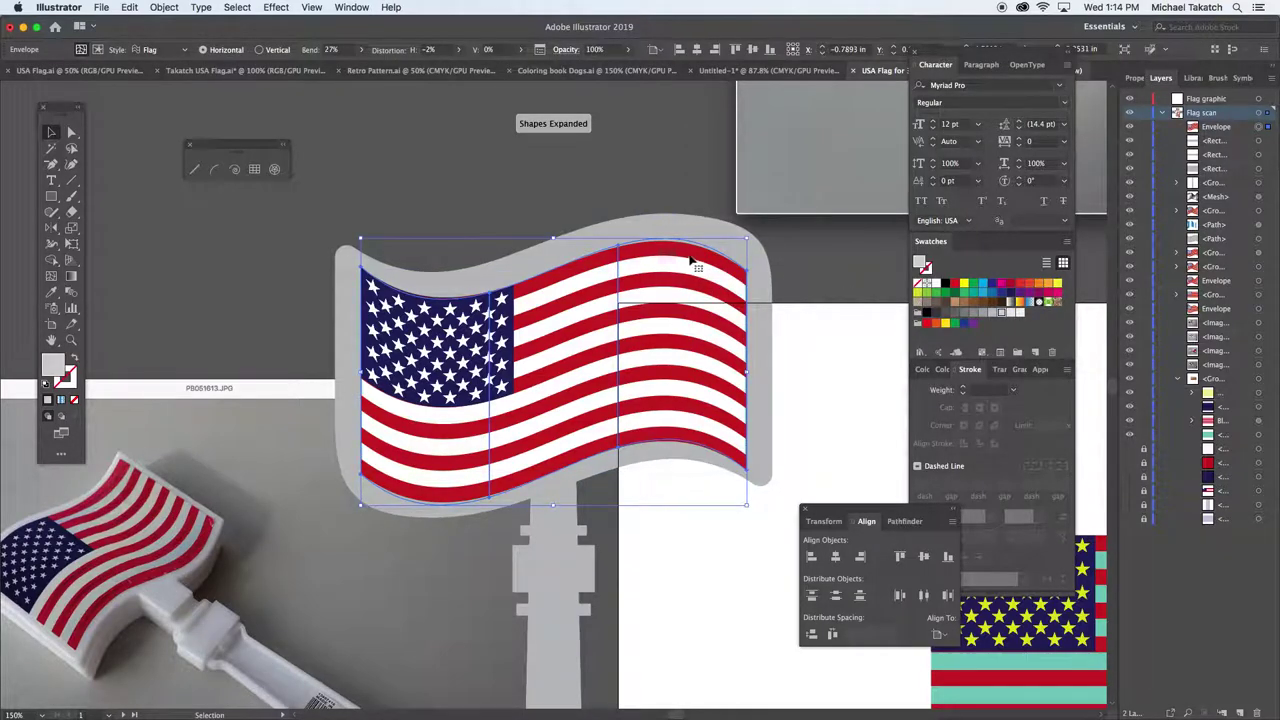
left_click_drag(692, 262, 690, 258)
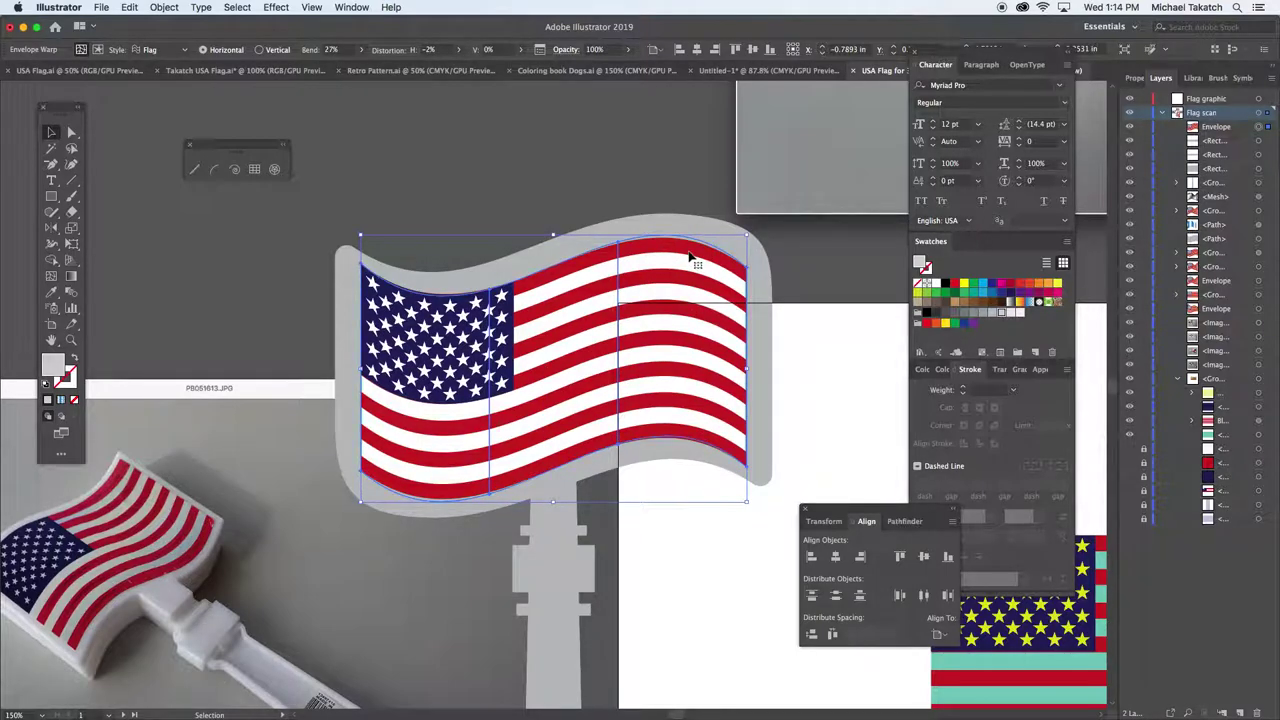
- Copy the warped flag to the upper left and save it as a new symbol named 'flag'
key("super+minus")
key("super+minus")
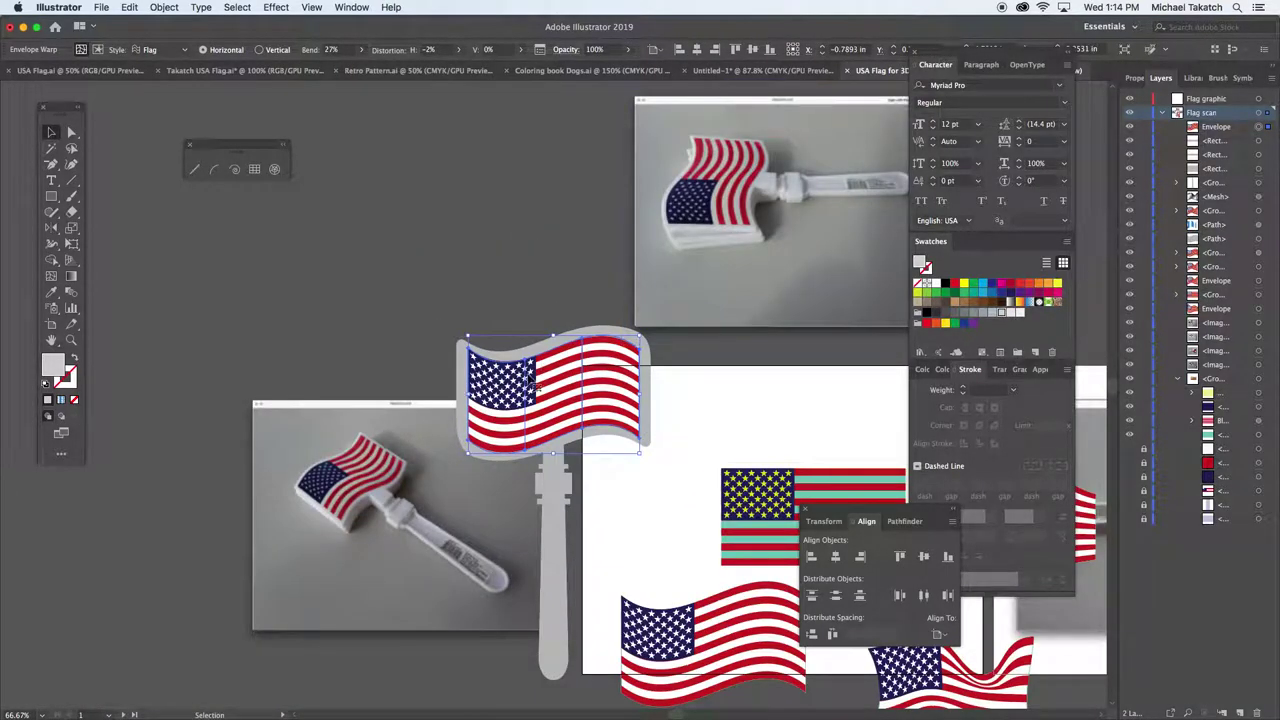
left_click_drag(533, 385, 497, 202, "alt")
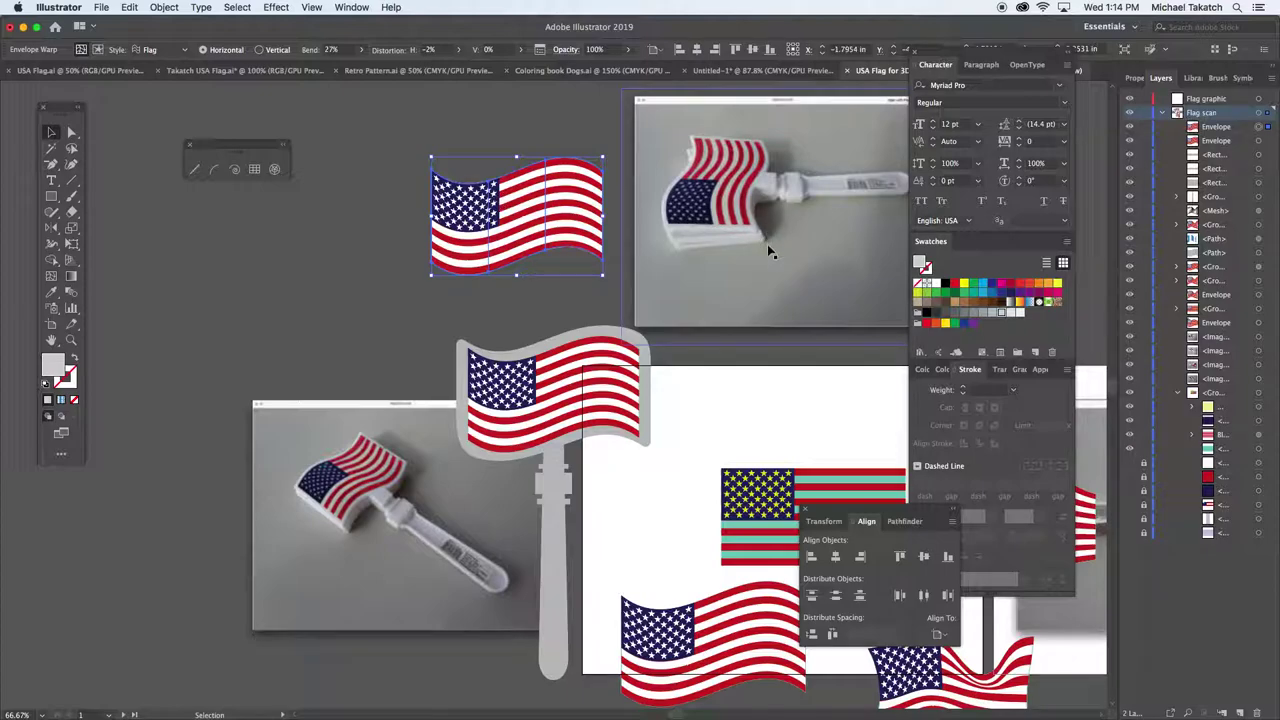
left_click(1242, 78)
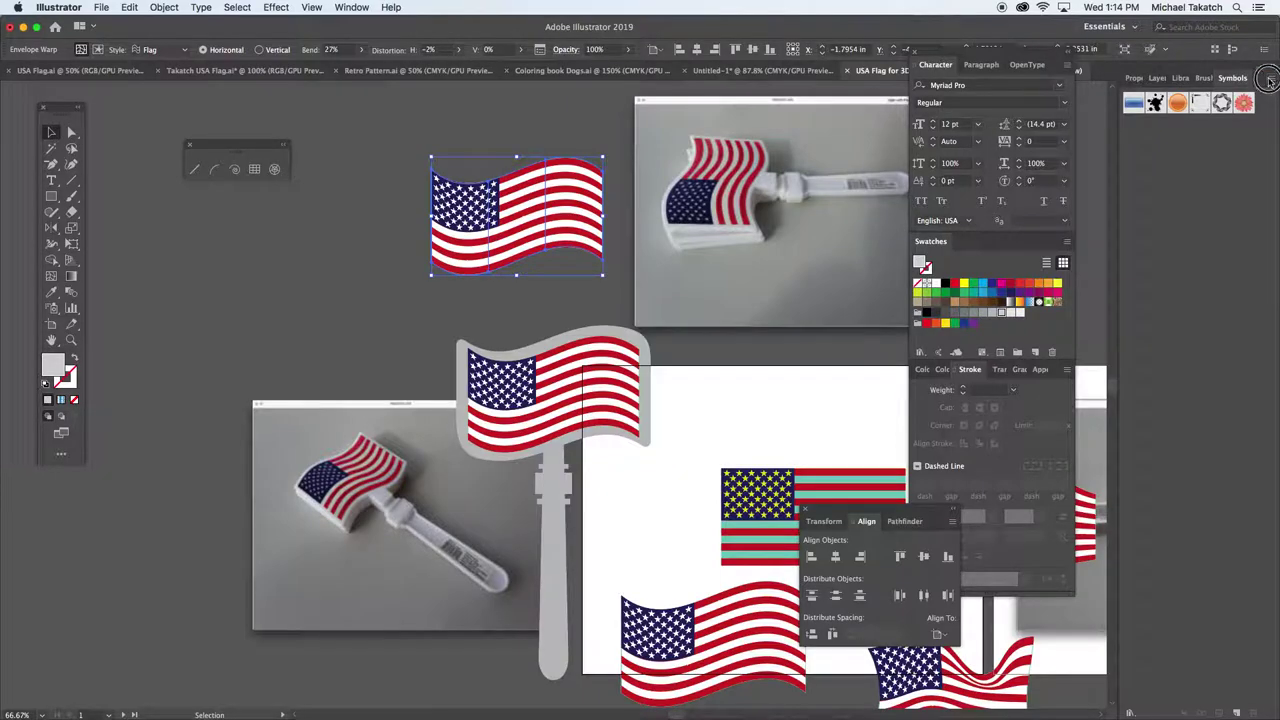
left_click(1268, 79)
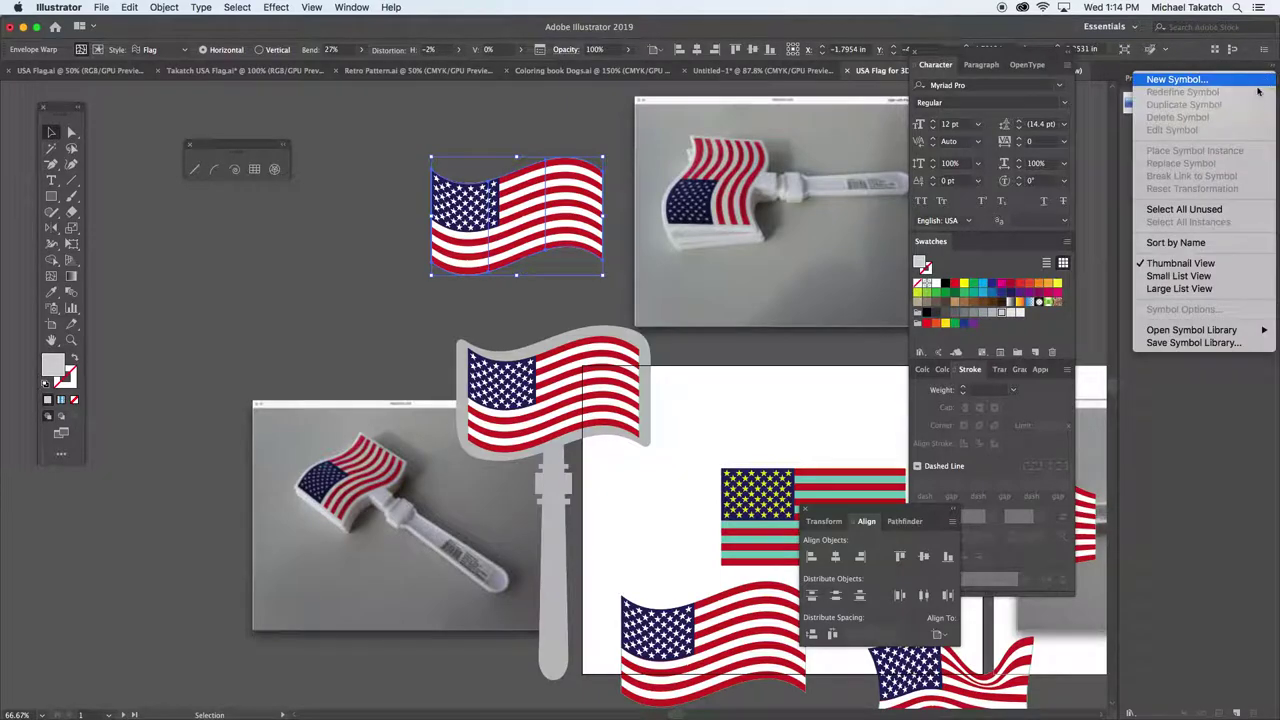
left_click(1192, 80)
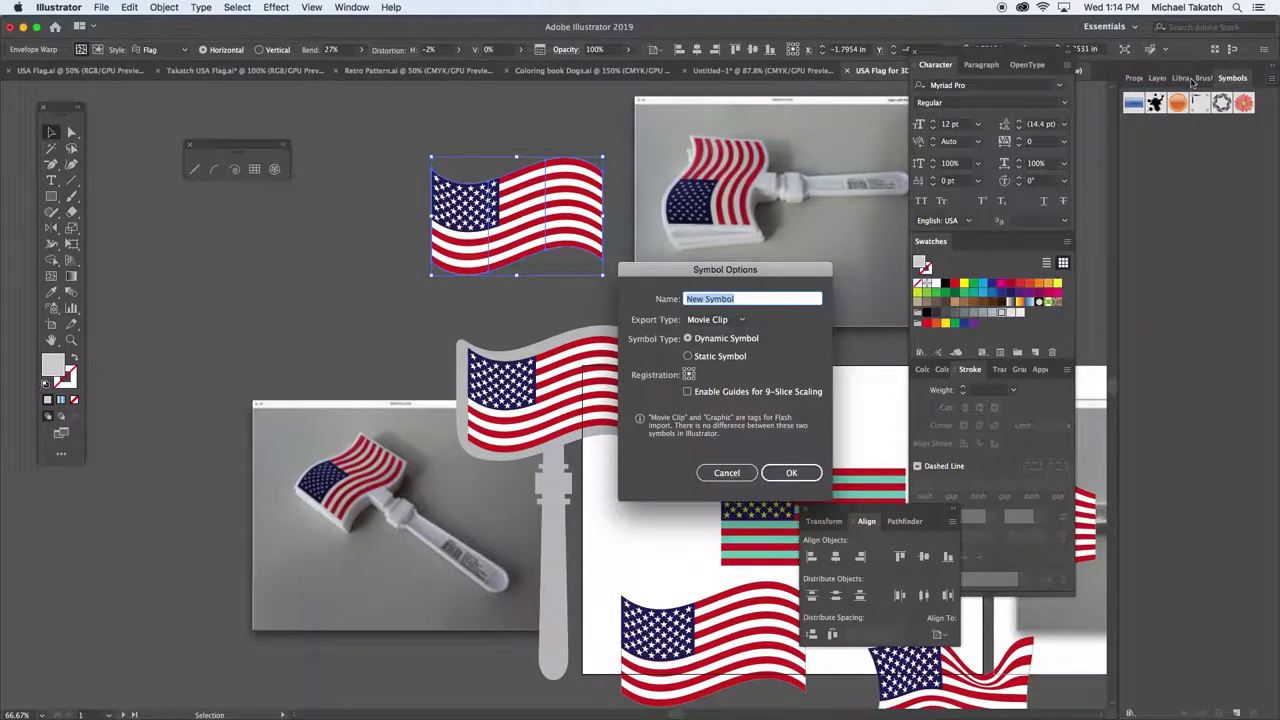
type("flag")
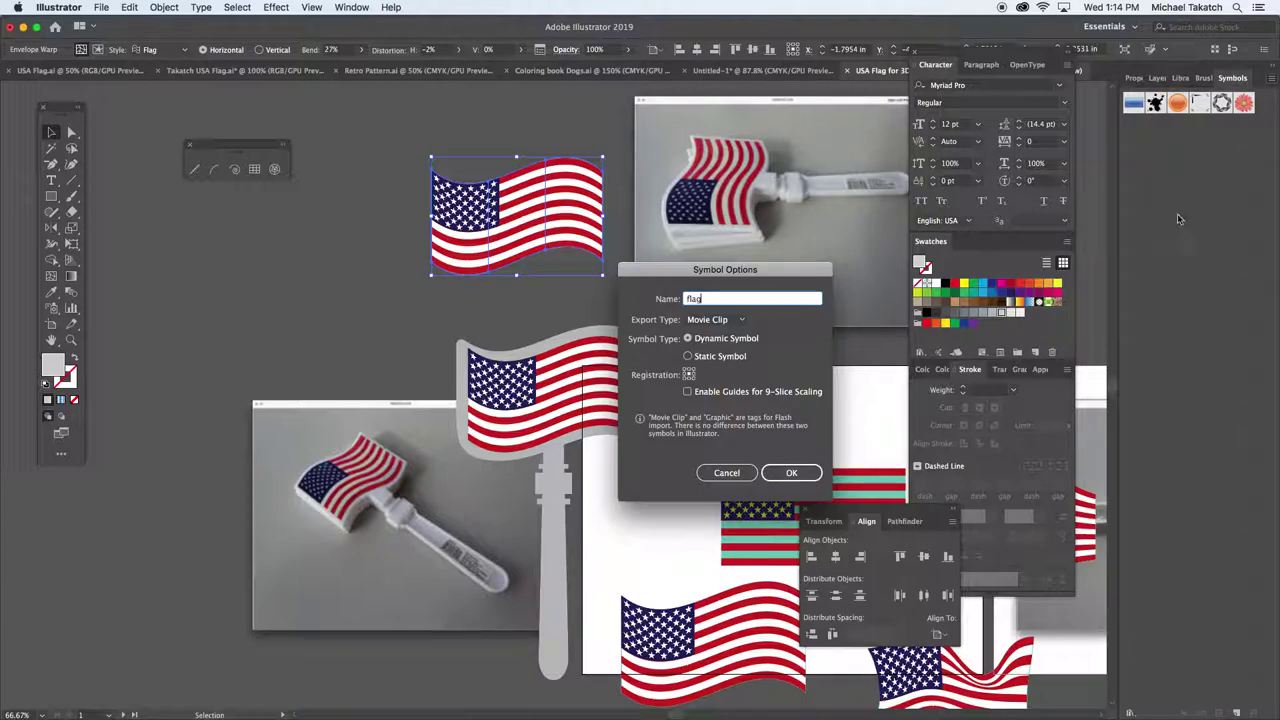
left_click(793, 473)
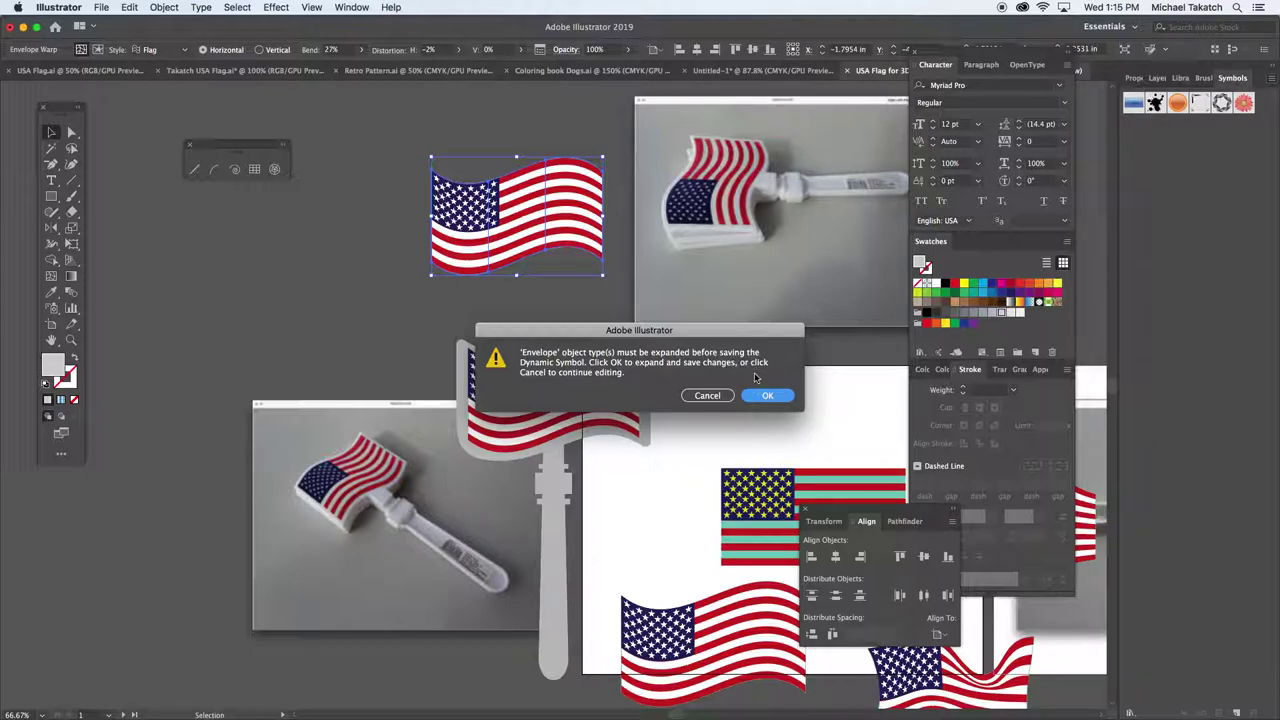
left_click(765, 396)
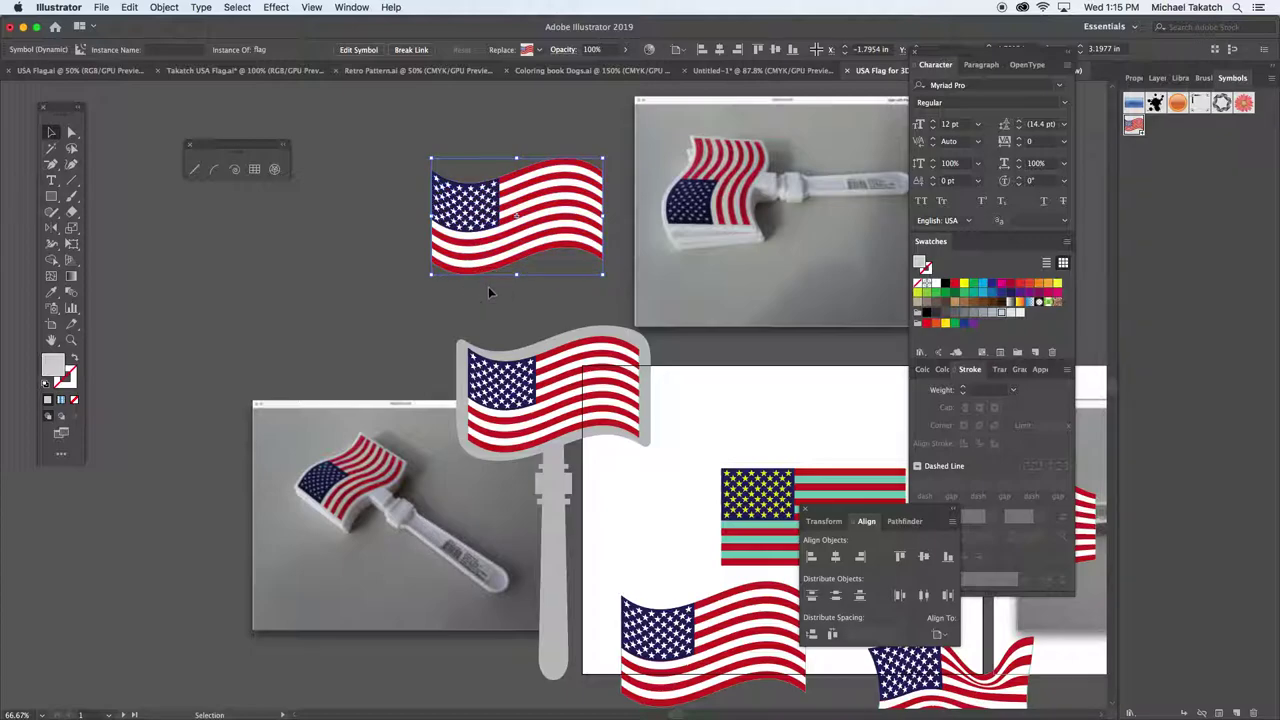
left_click(536, 376)
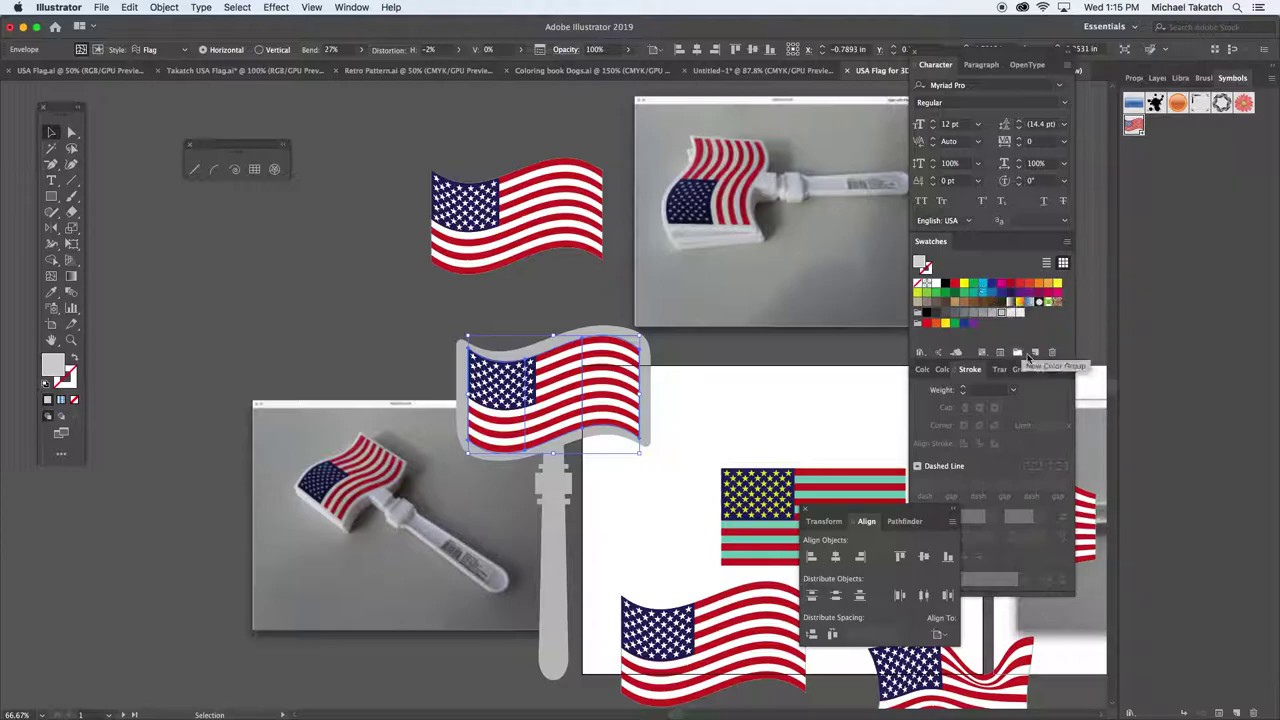
- Target the stem flag's envelope in the Appearance panel and switch it to Envelope Distort > Edit Contents
left_click(1040, 369)
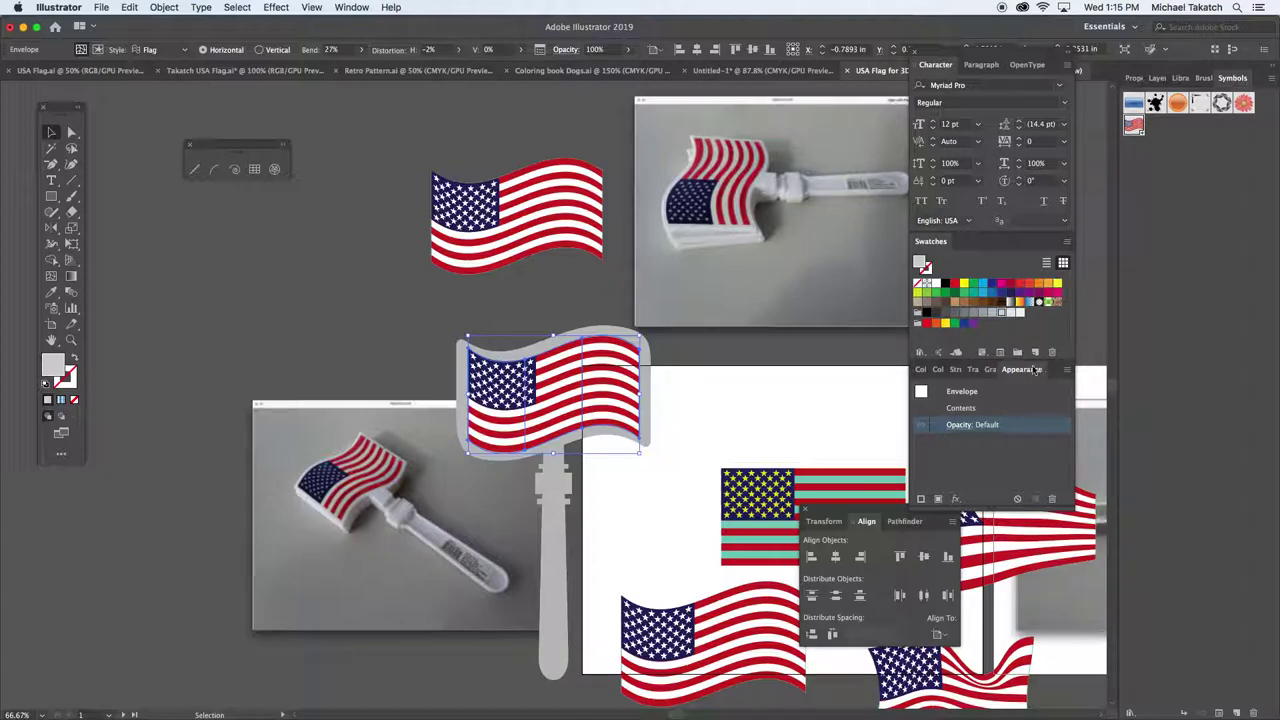
key("super+equal")
key("super+equal")
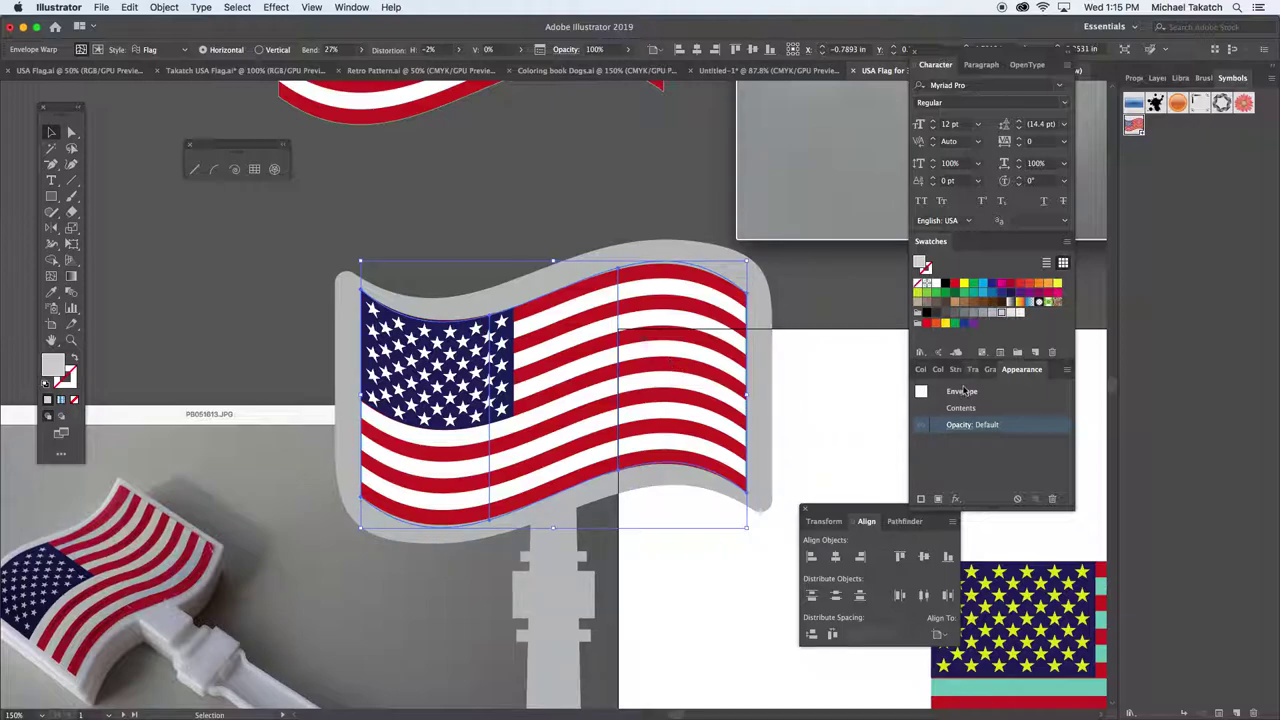
left_click(885, 410)
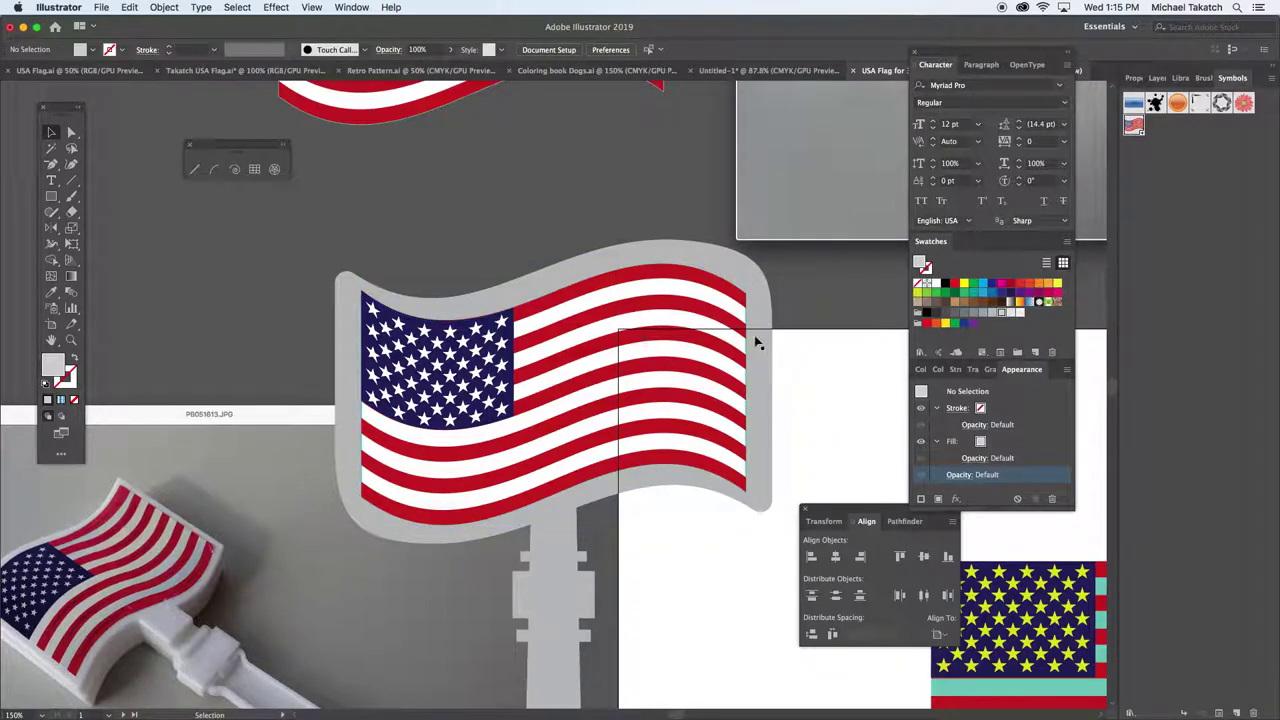
left_click(720, 286)
left_click(957, 394)
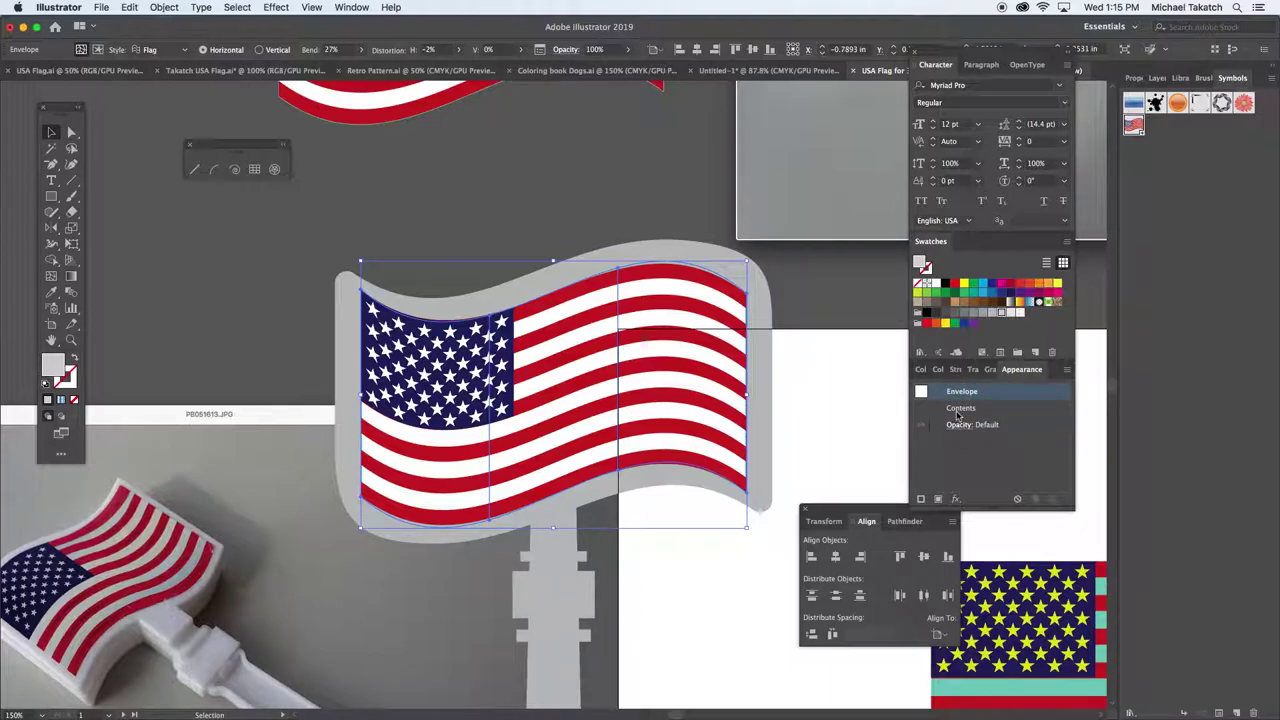
left_click(163, 7)
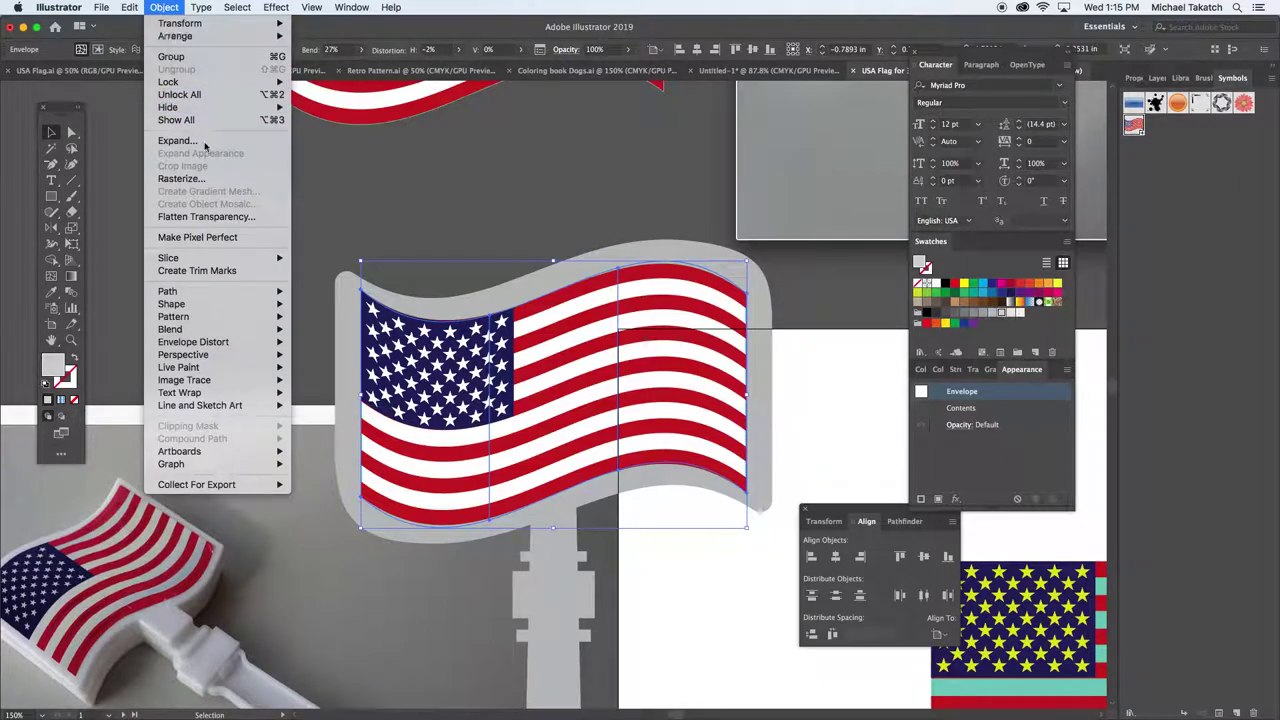
mouse_move(231, 344)
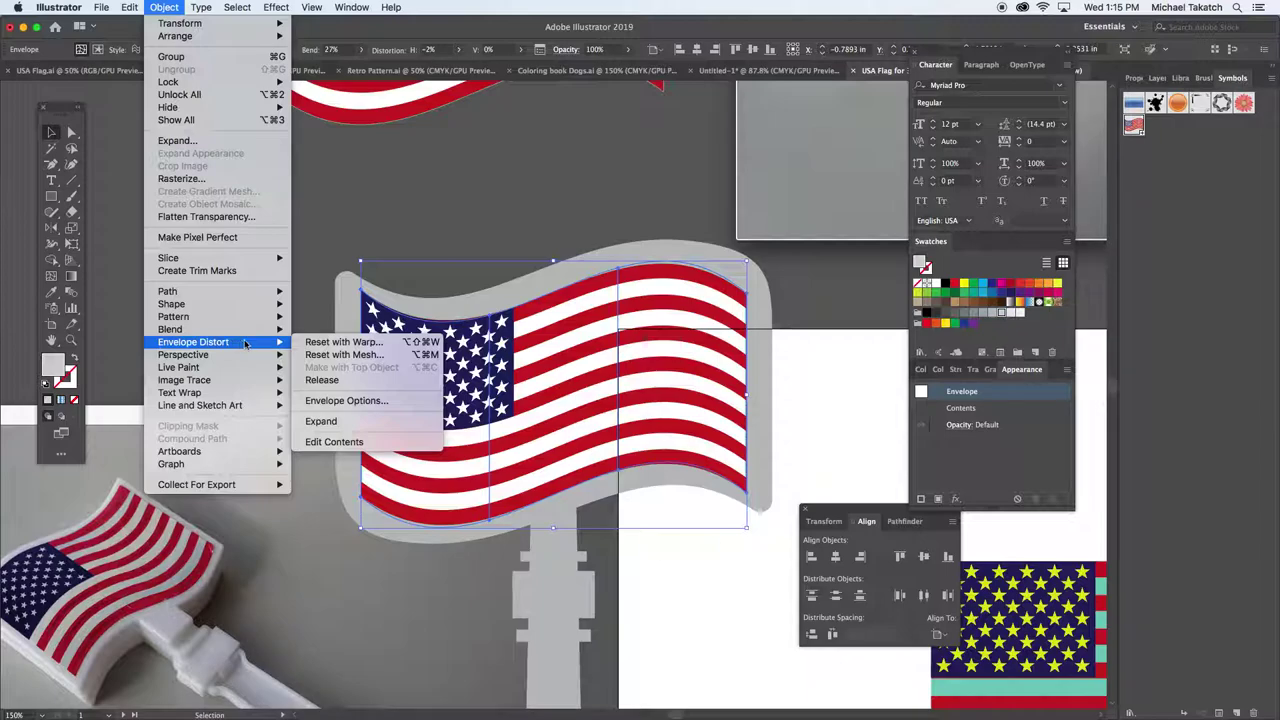
left_click(356, 441)
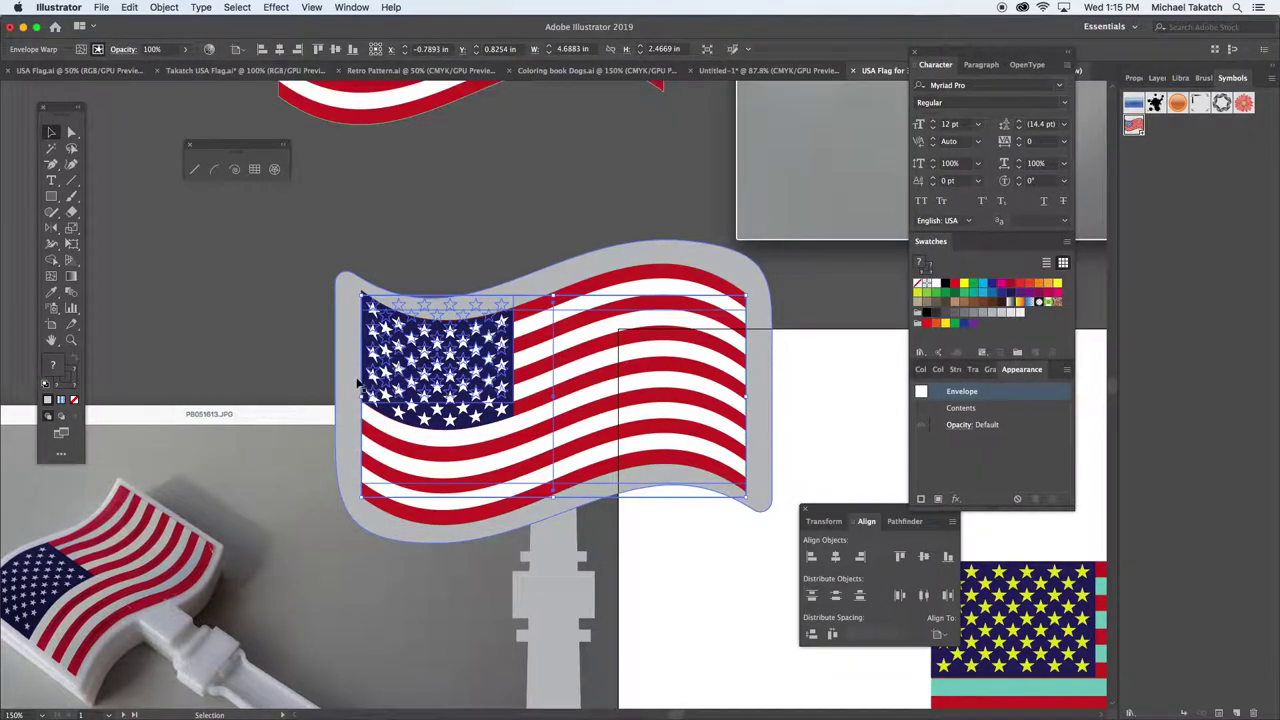
left_click(408, 194)
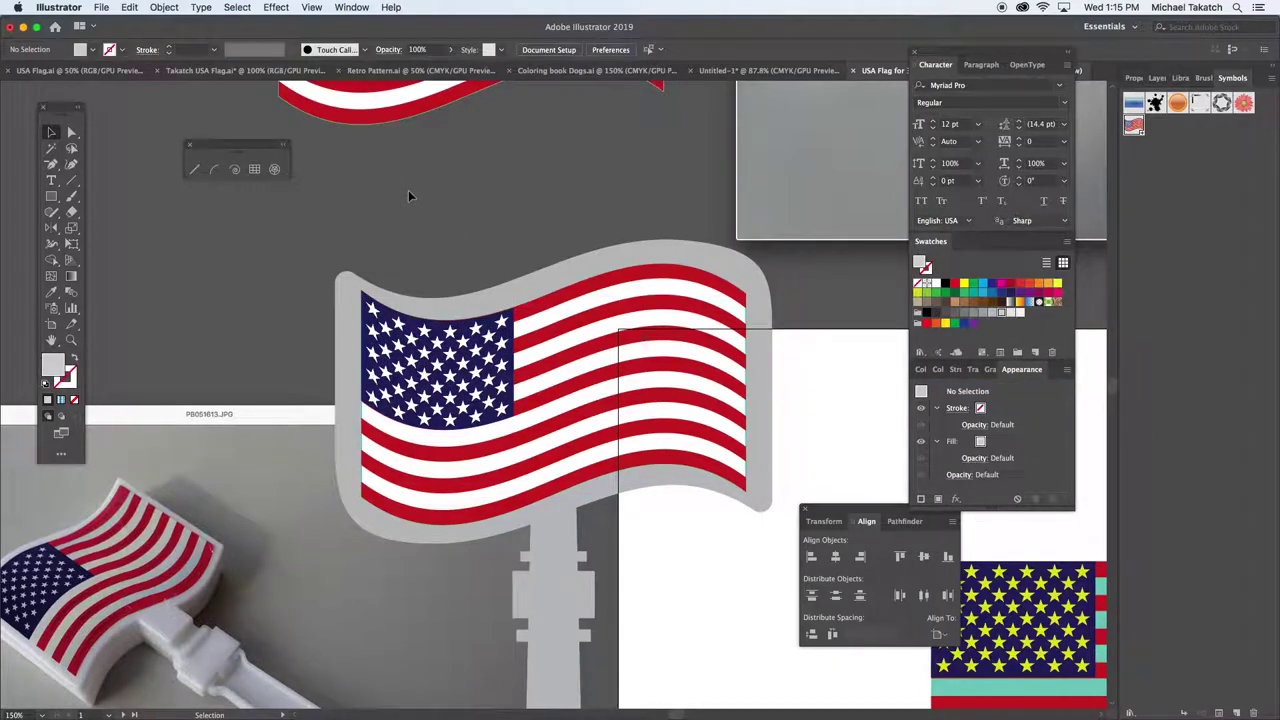
key("super+minus")
key("super+minus")
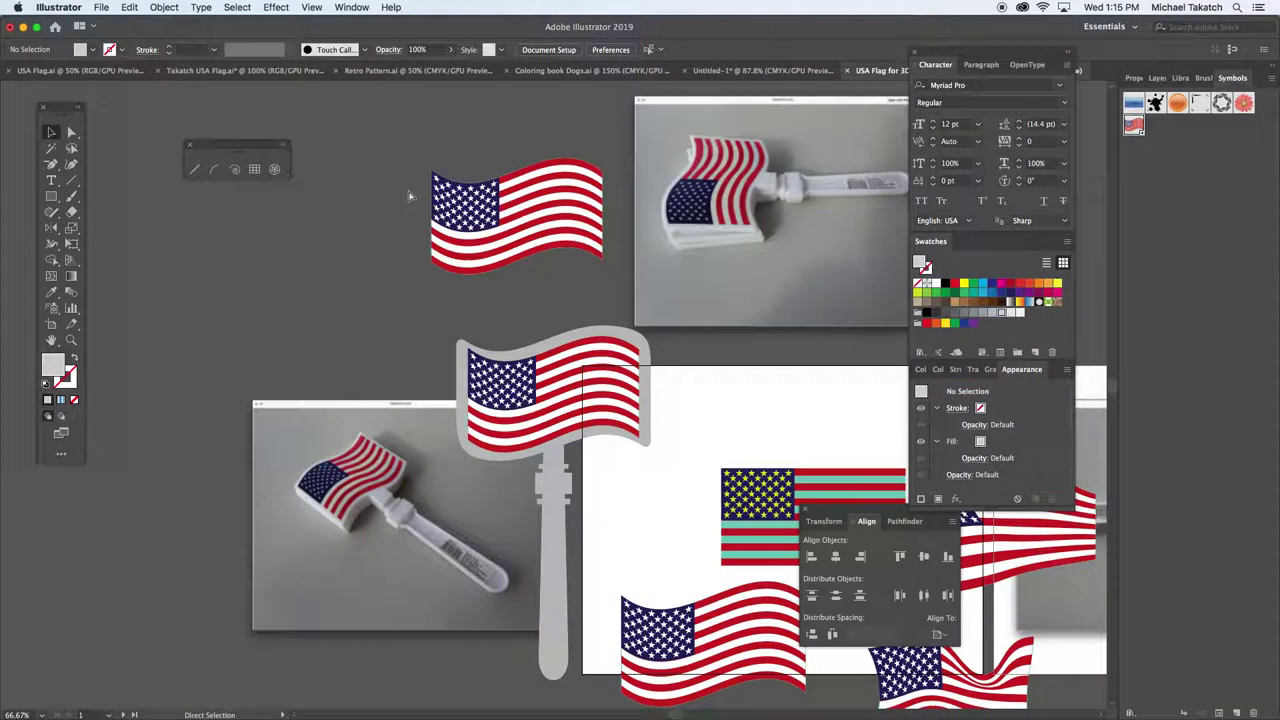
- Pan to the lower flags and duplicate the flat flag group to the right
left_click_drag(690, 370, 486, 286)
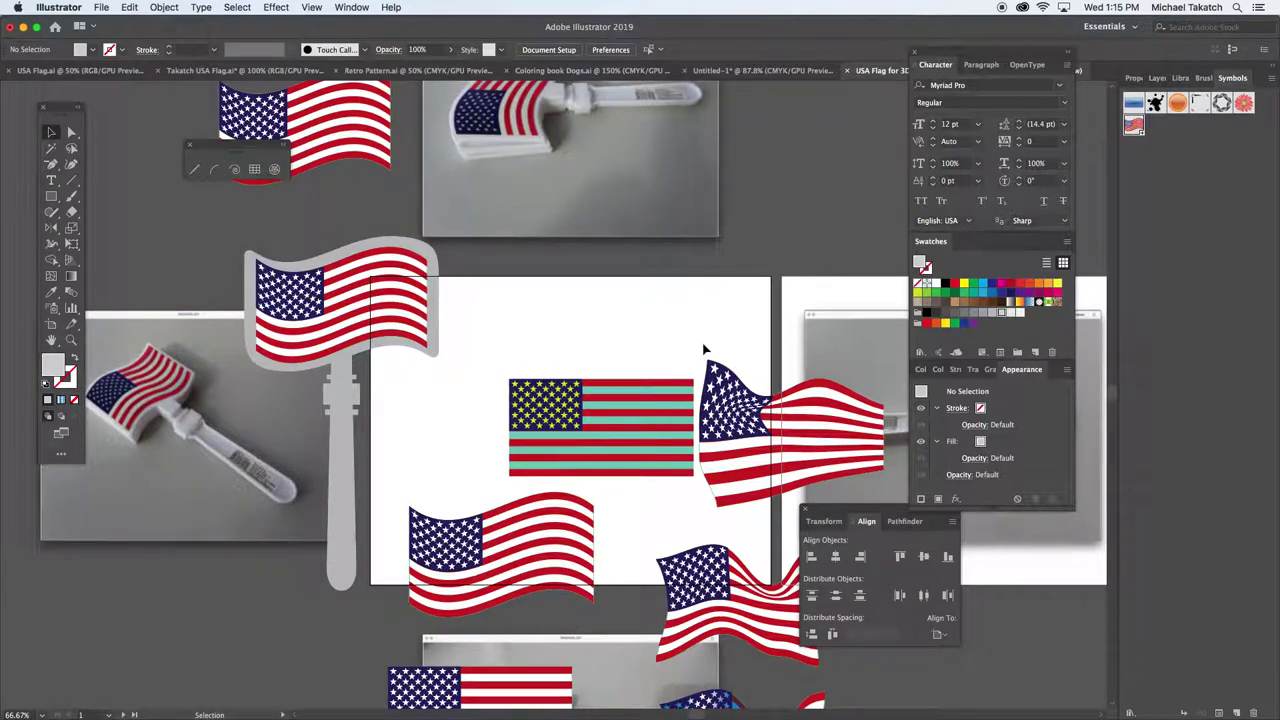
scroll(722, 435, "down", 5)
scroll(722, 435, "right", 2)
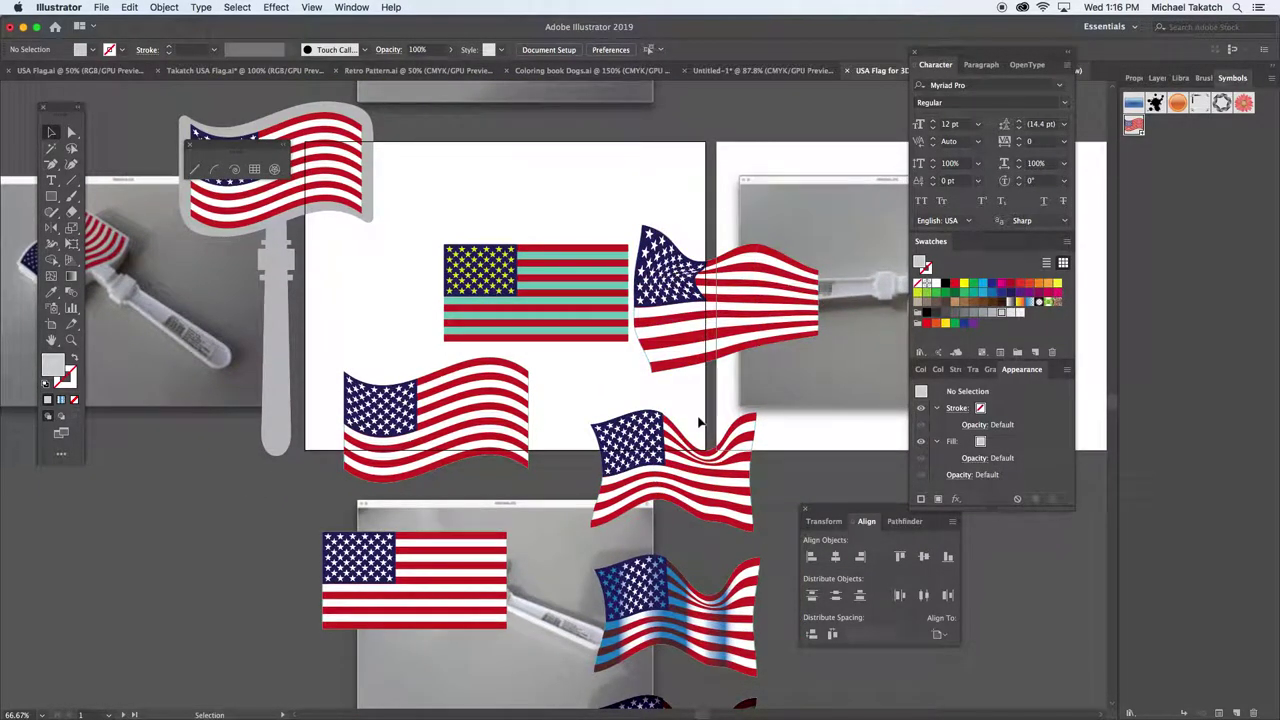
mouse_move(693, 456)
left_mouse_down()
mouse_move(661, 402)
mouse_move(506, 281)
left_mouse_up()
left_click(257, 400)
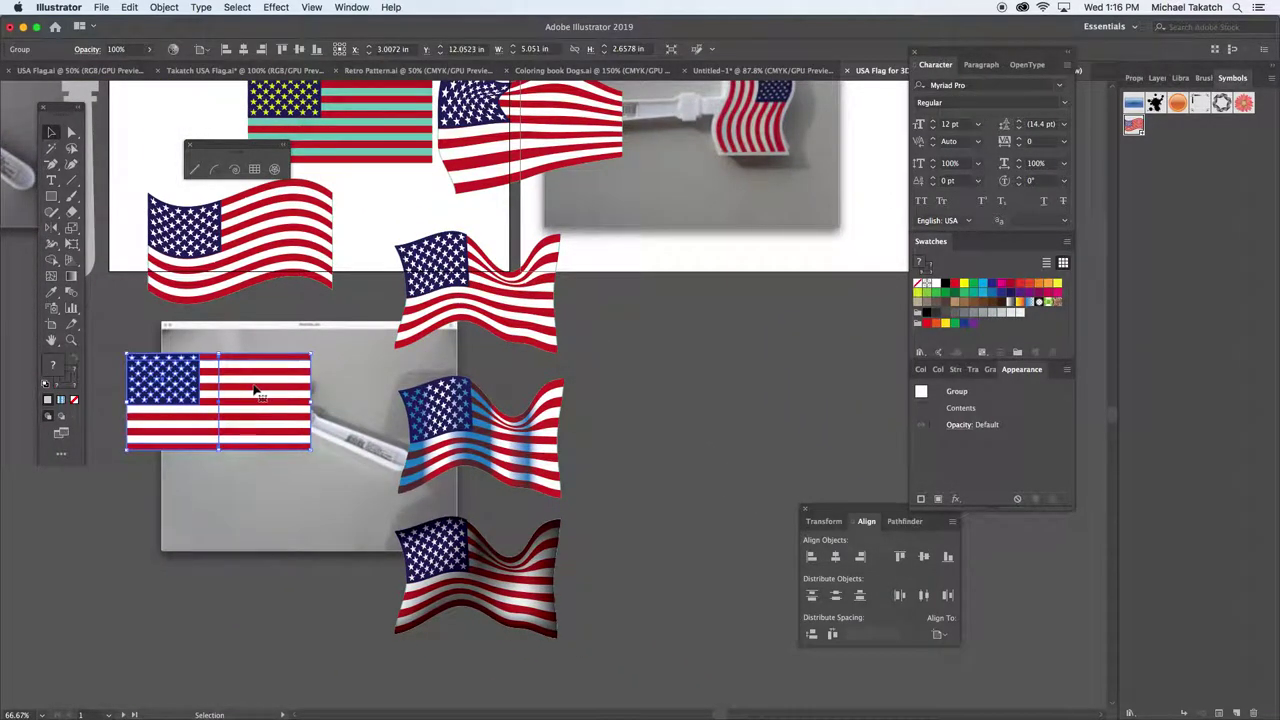
mouse_move(253, 384)
left_mouse_down()
mouse_move(597, 394)
mouse_move(718, 344)
left_mouse_up()
key("super+1")
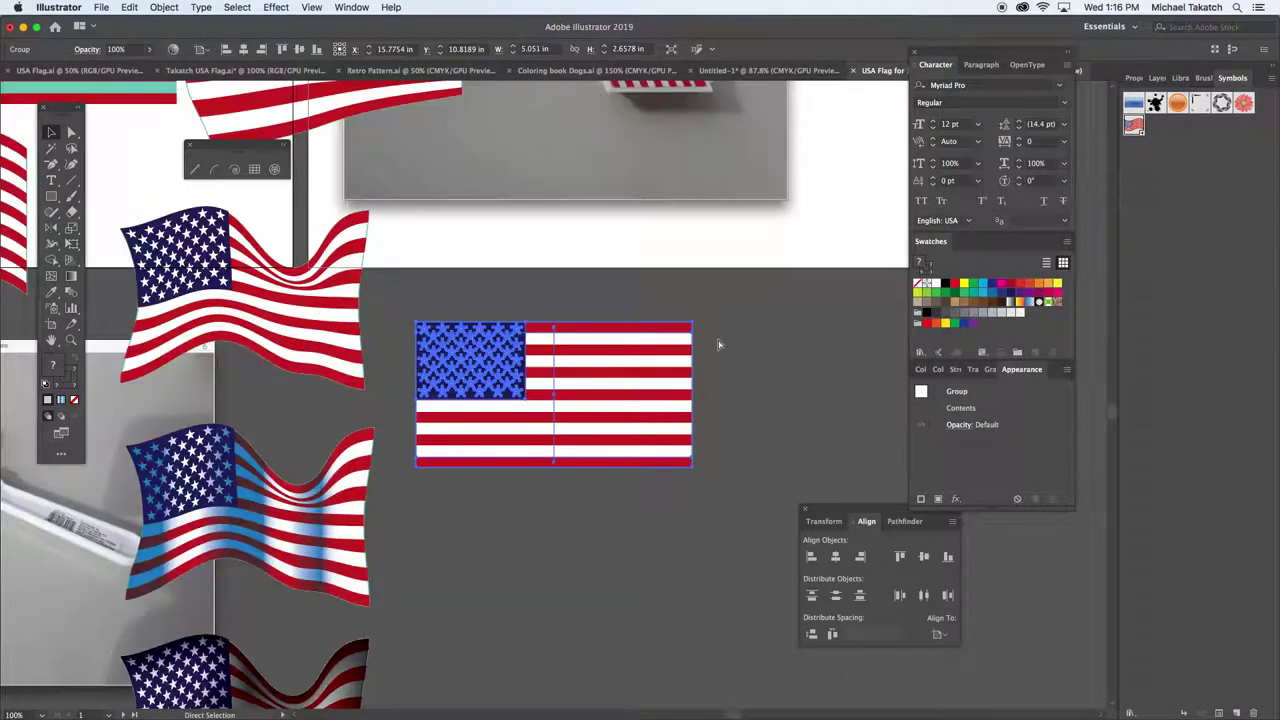
- Wrap the flag copy in a Make with Mesh envelope of 1 row and 3 columns
left_click(166, 8)
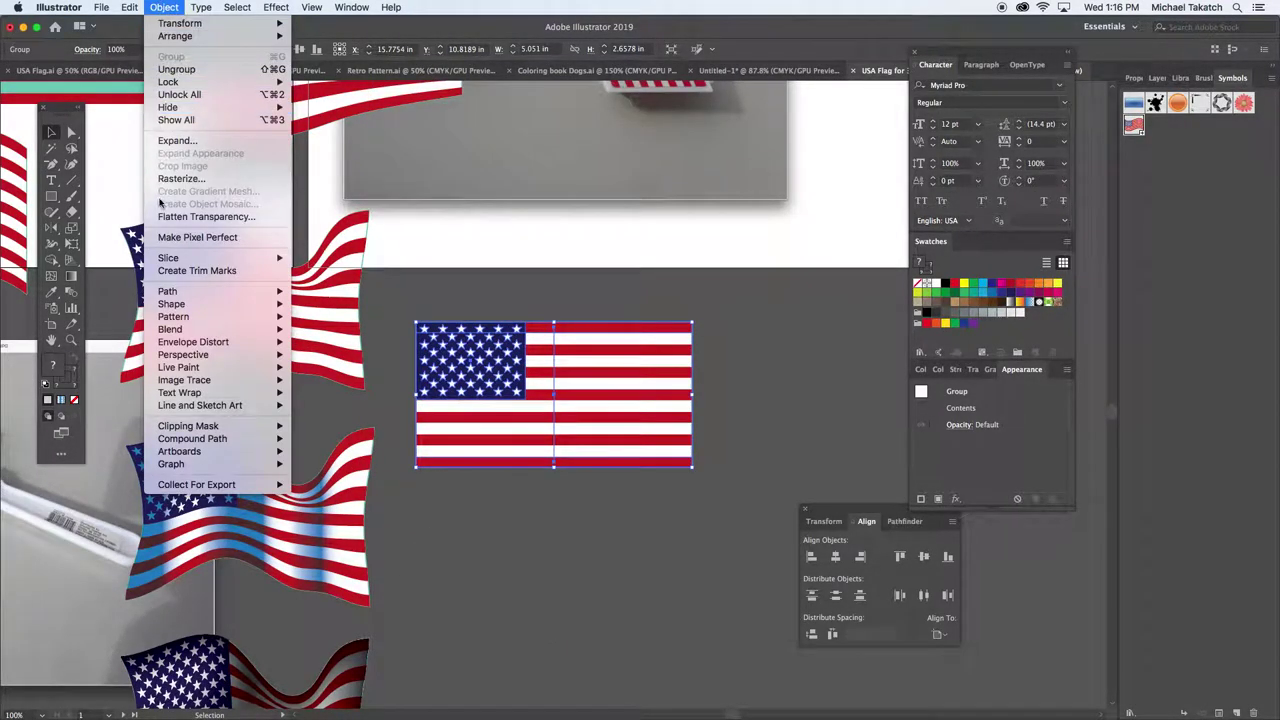
mouse_move(197, 316)
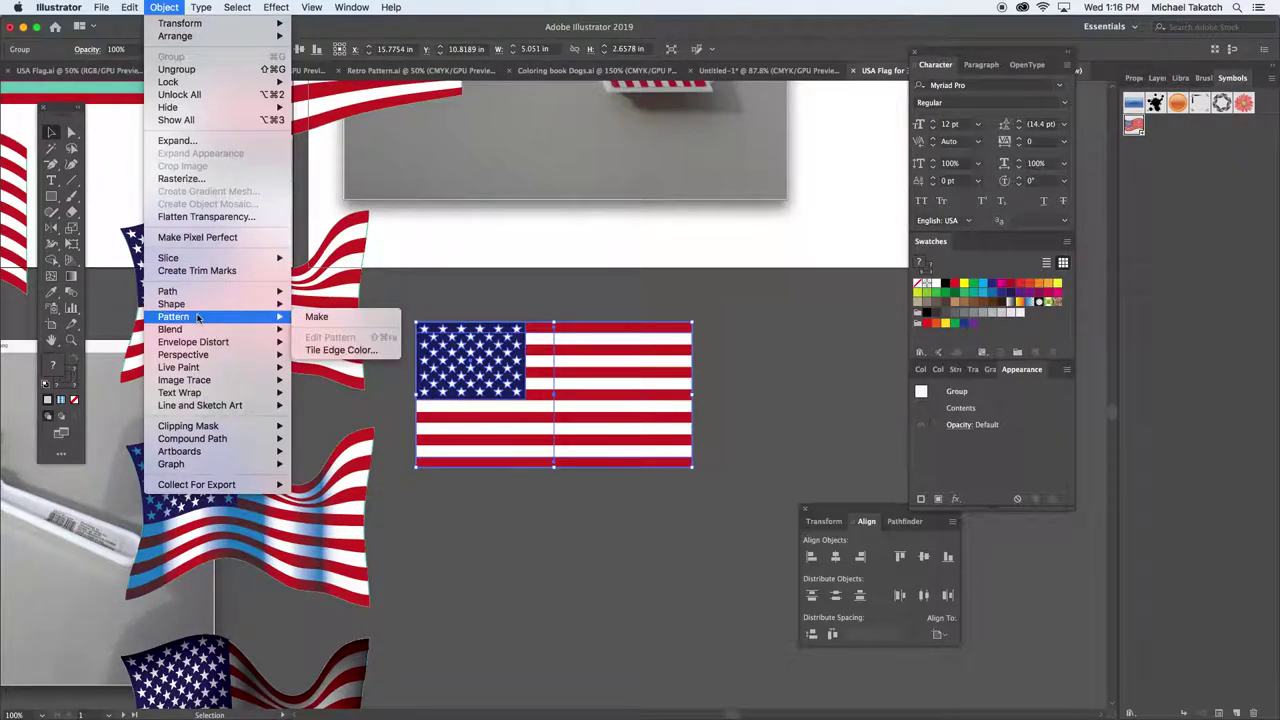
mouse_move(213, 349)
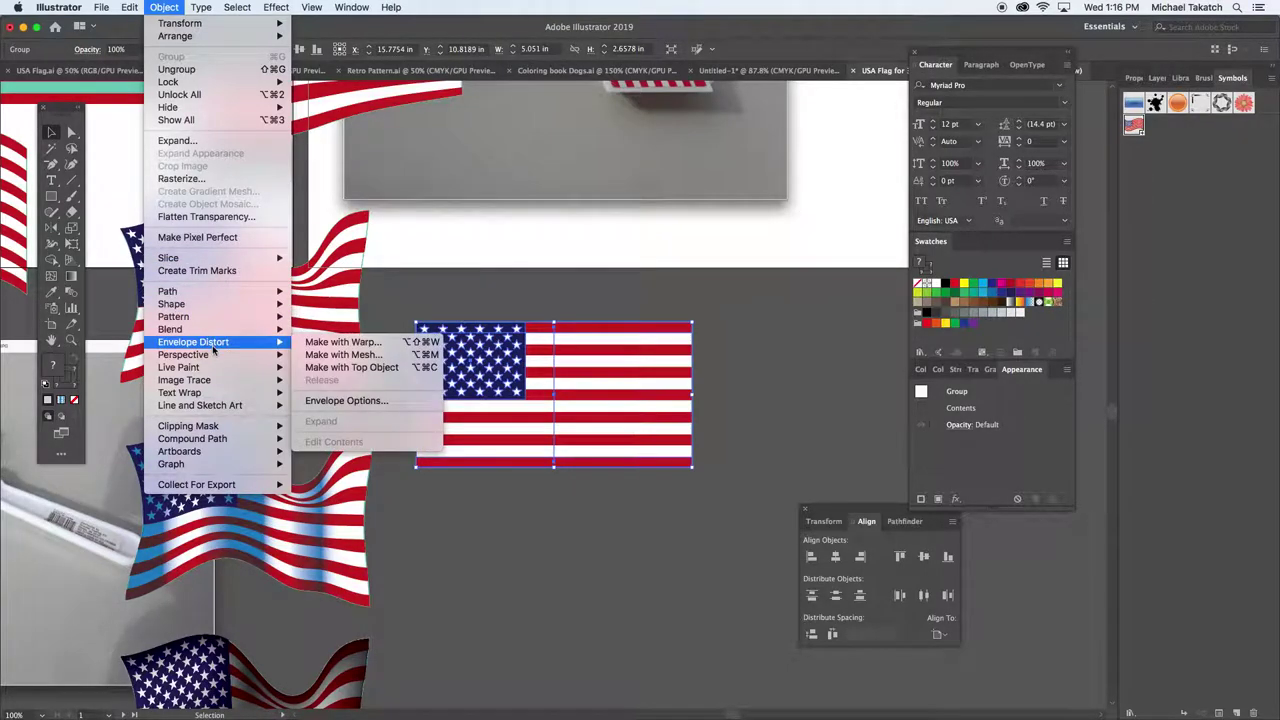
left_click(321, 357)
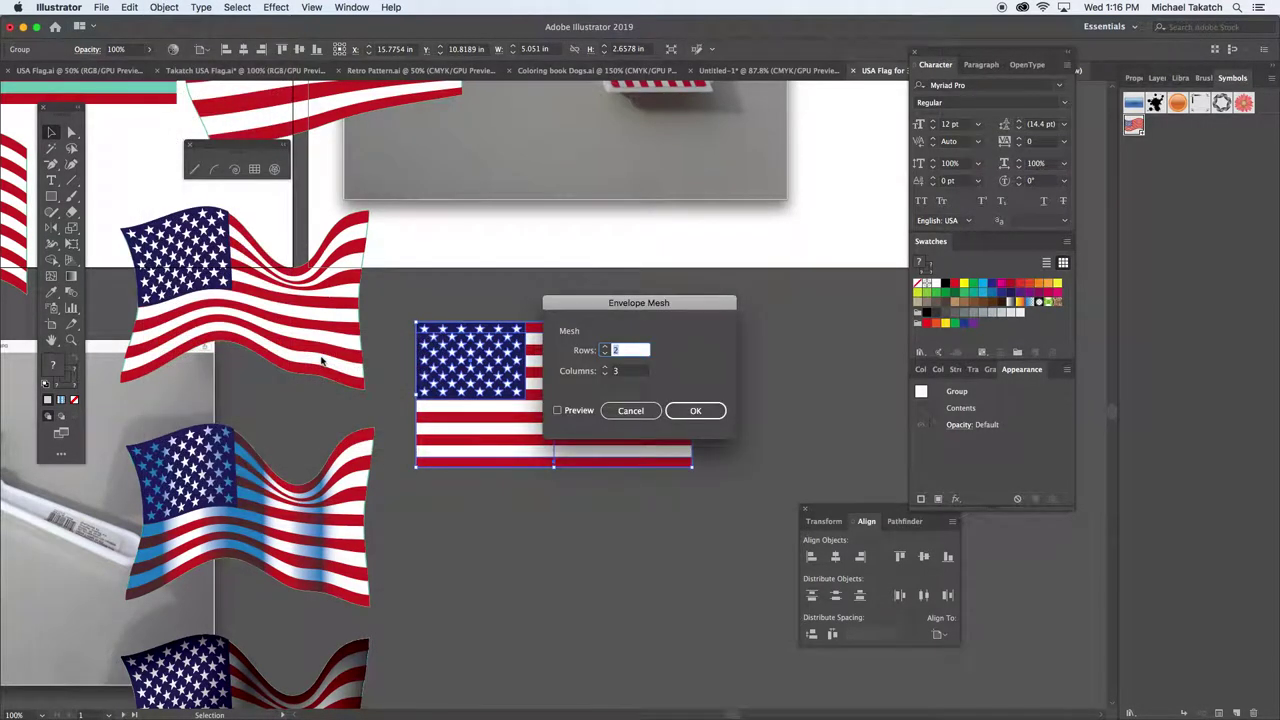
left_click(558, 411)
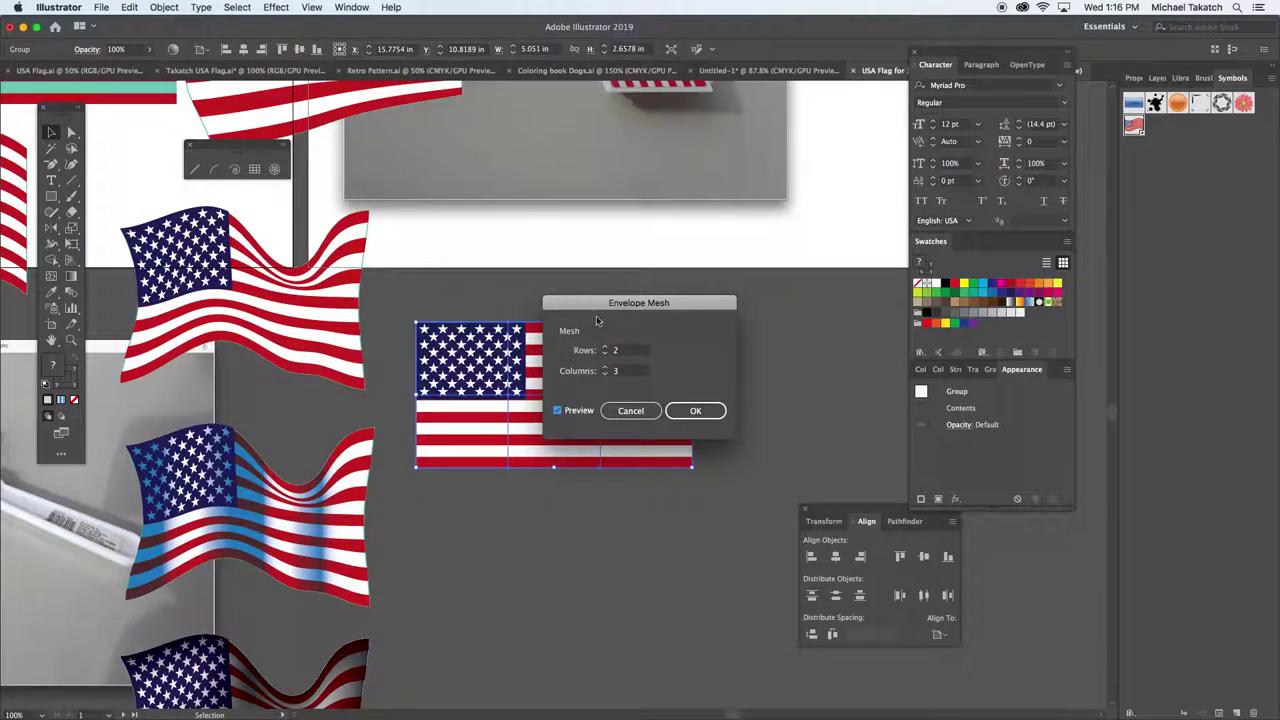
left_click_drag(586, 305, 716, 264)
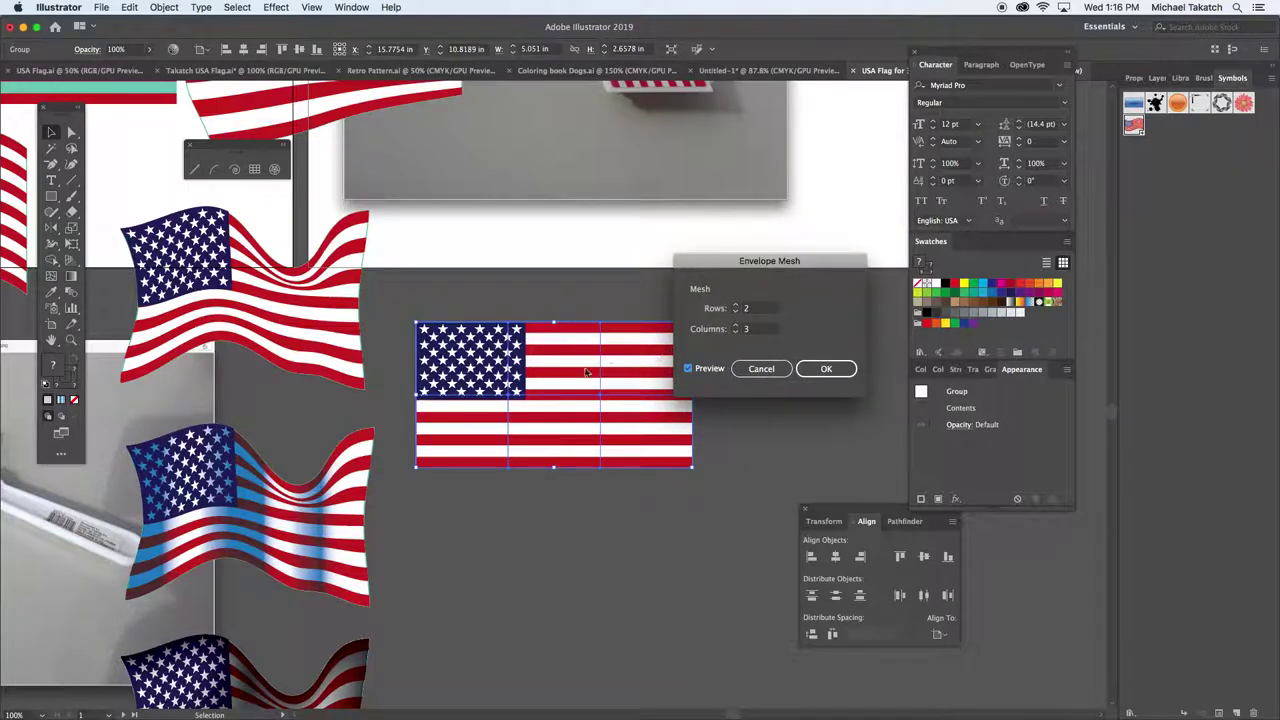
left_click(736, 332)
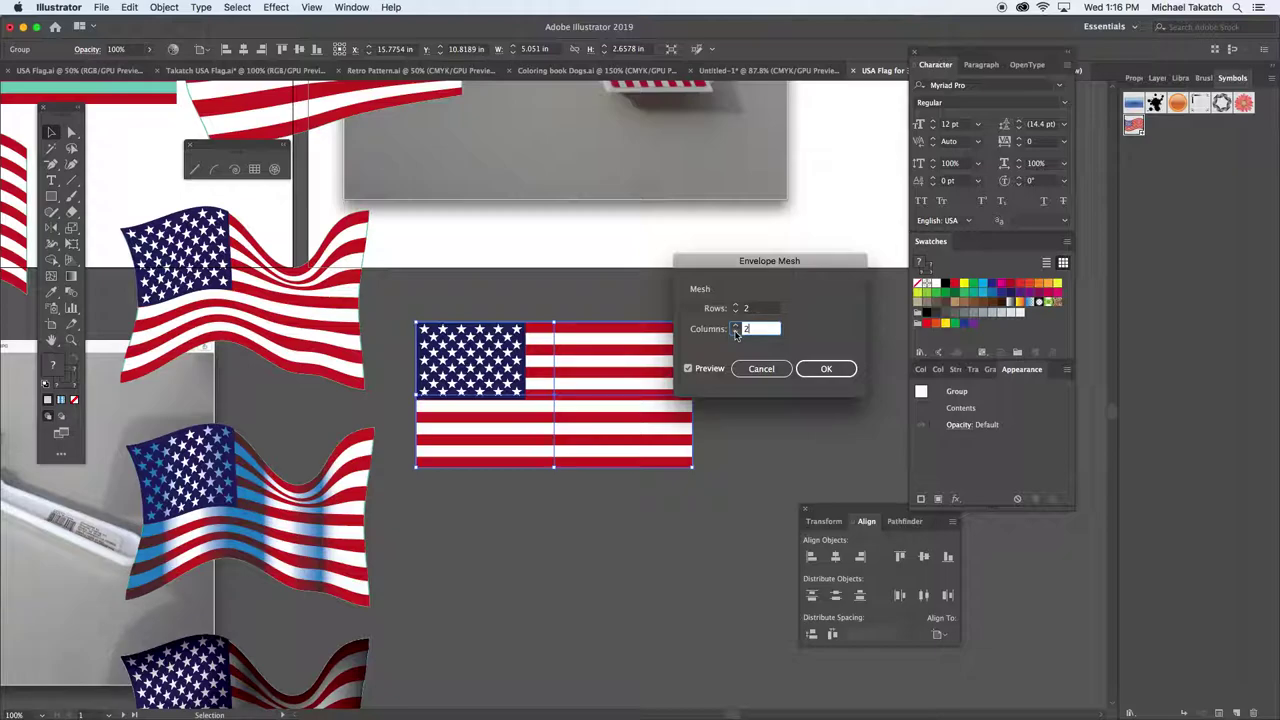
left_click(736, 326)
left_click(737, 311)
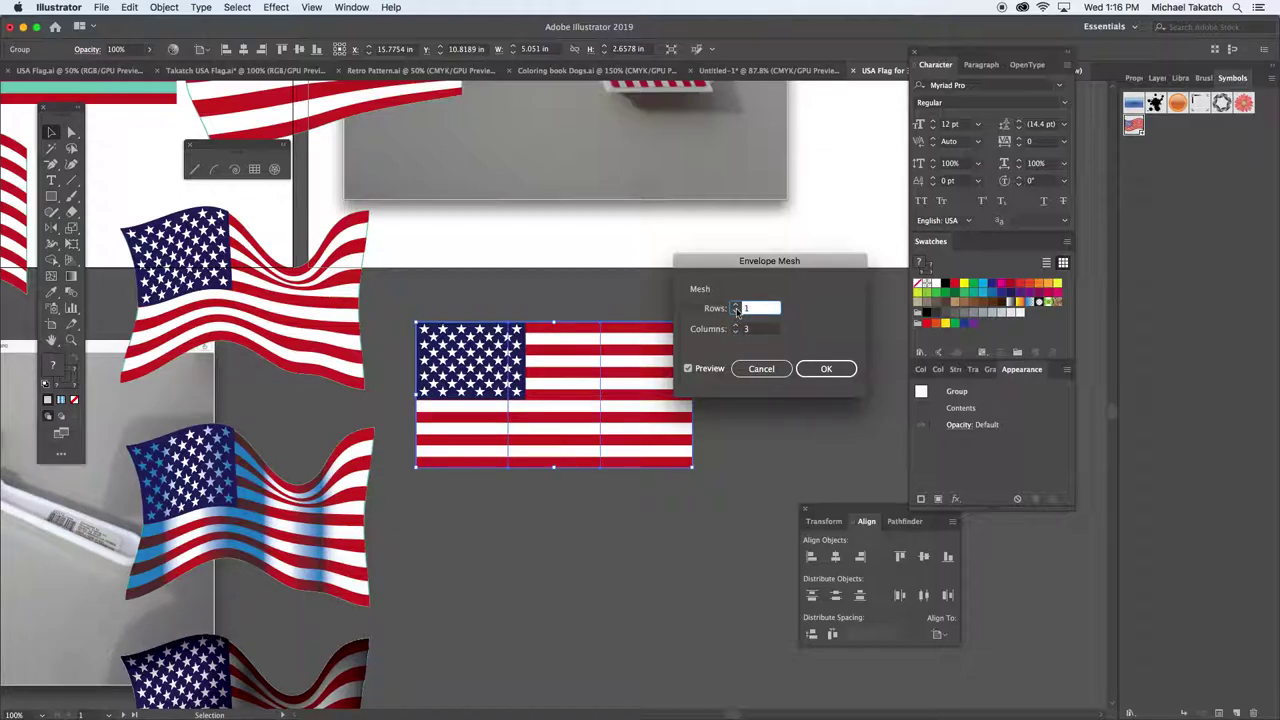
left_click(823, 369)
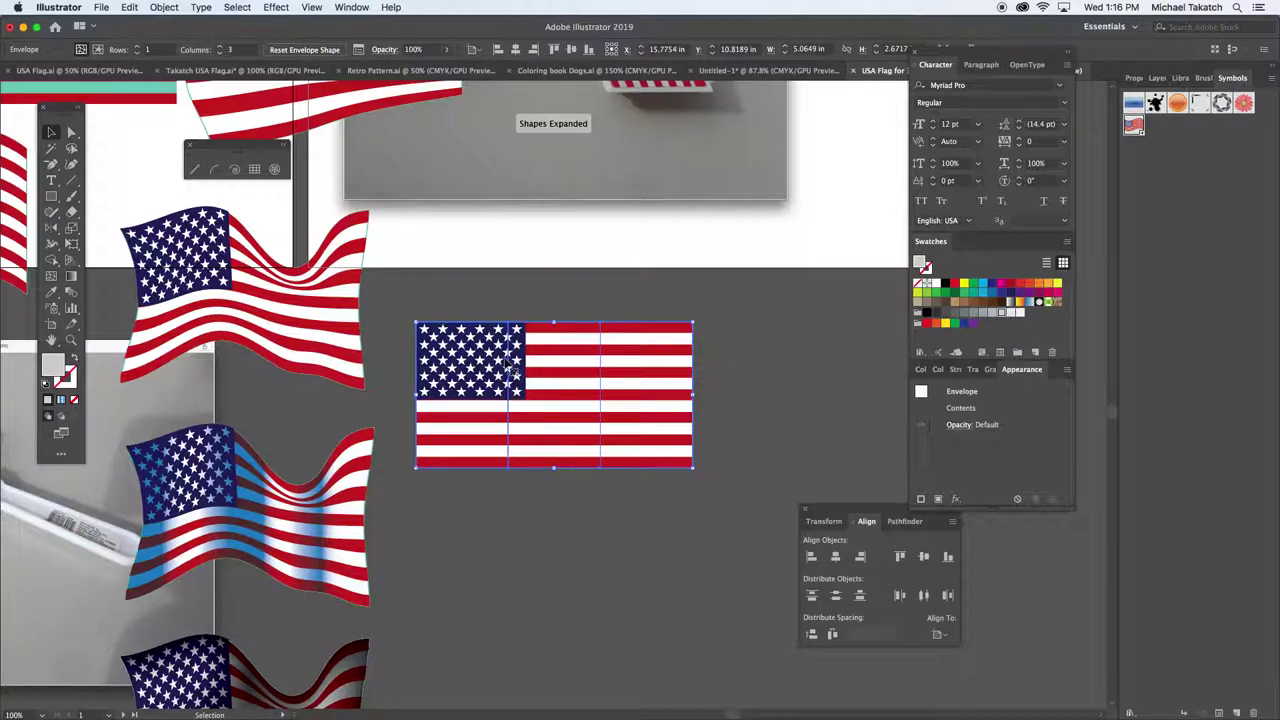
- Drag the envelope's mesh points to curve the flag's top, bottom and right edges into a wave
key("a")
left_click(511, 325)
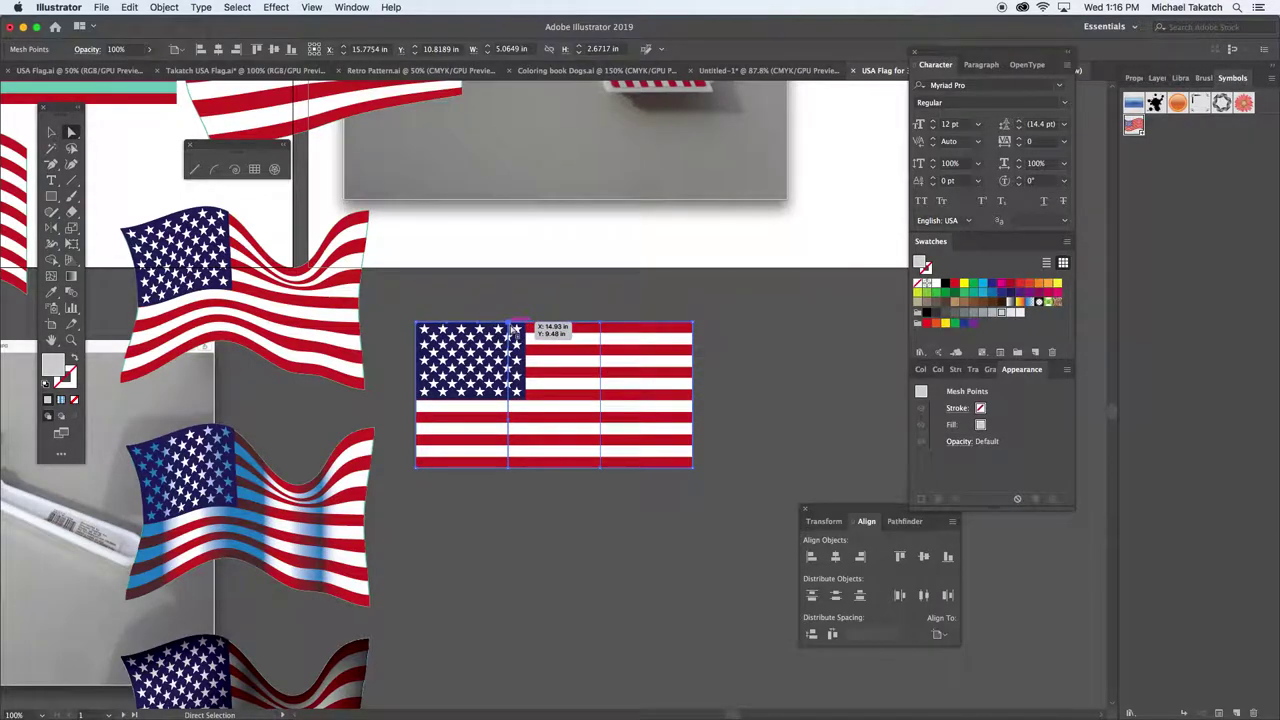
left_click_drag(511, 325, 516, 291)
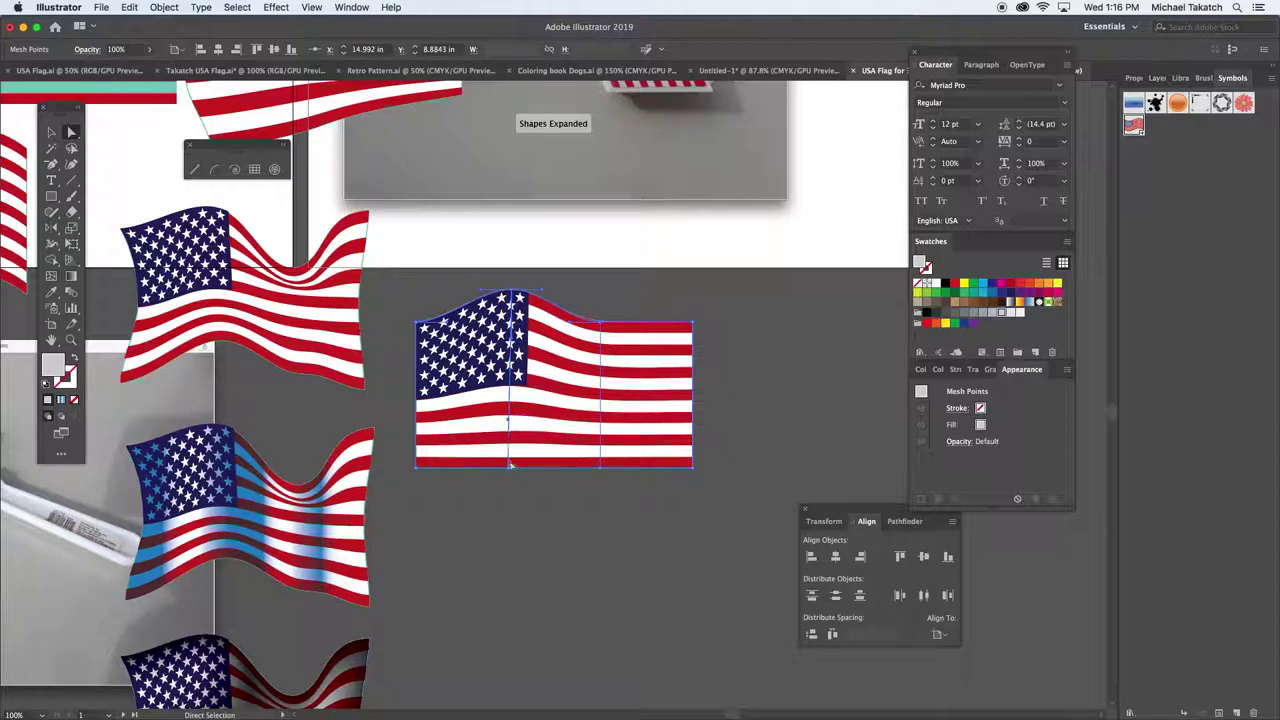
left_click_drag(511, 464, 509, 435)
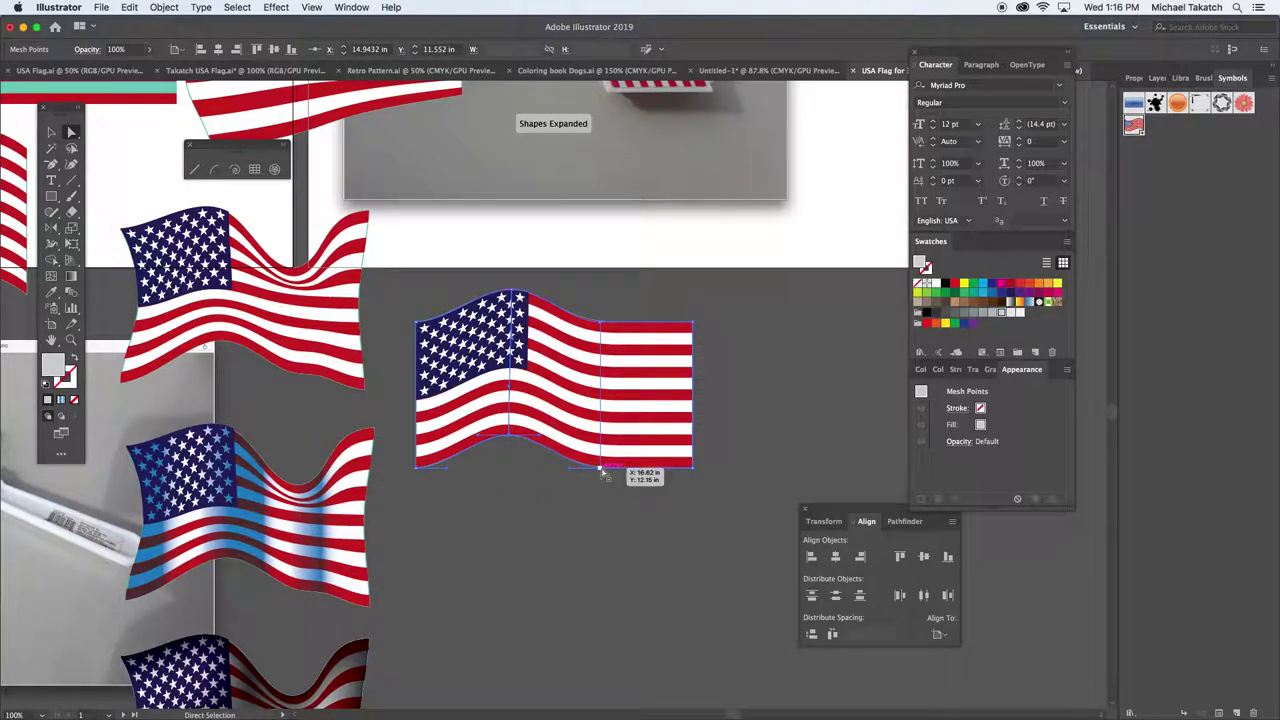
left_click_drag(601, 470, 572, 478)
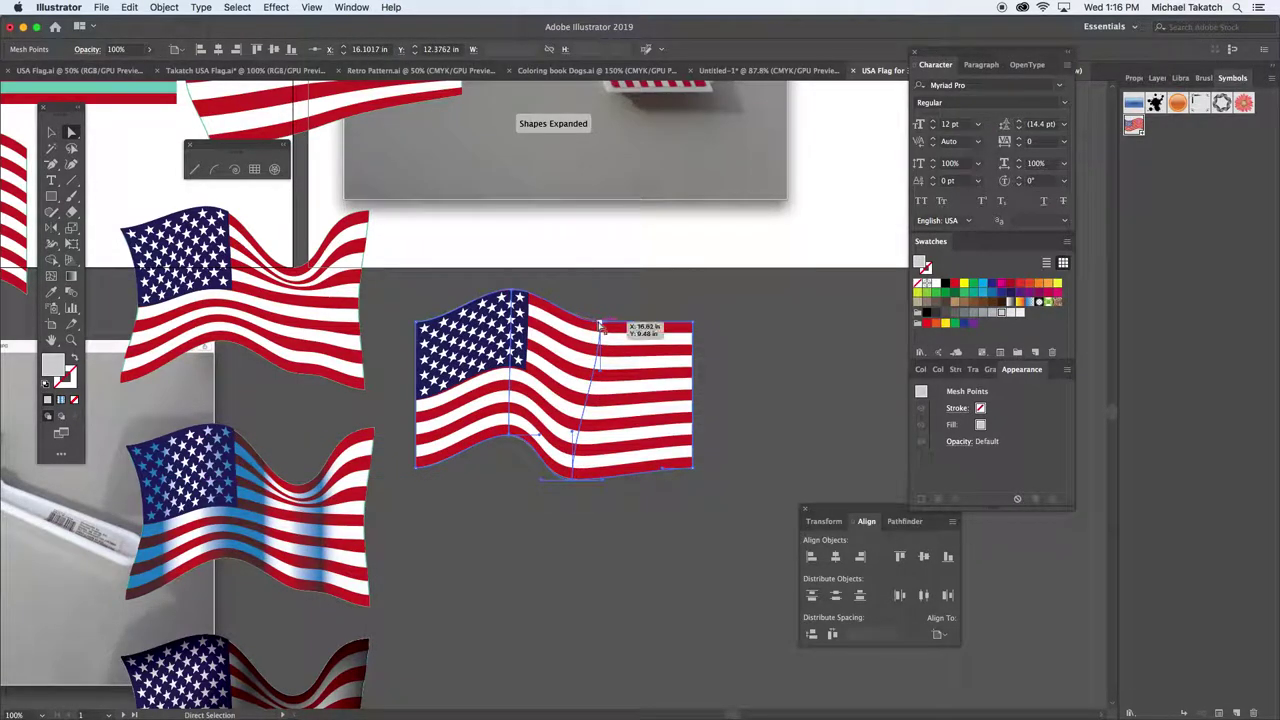
left_click_drag(600, 326, 576, 330)
left_click_drag(692, 324, 654, 311)
left_click_drag(690, 465, 654, 463)
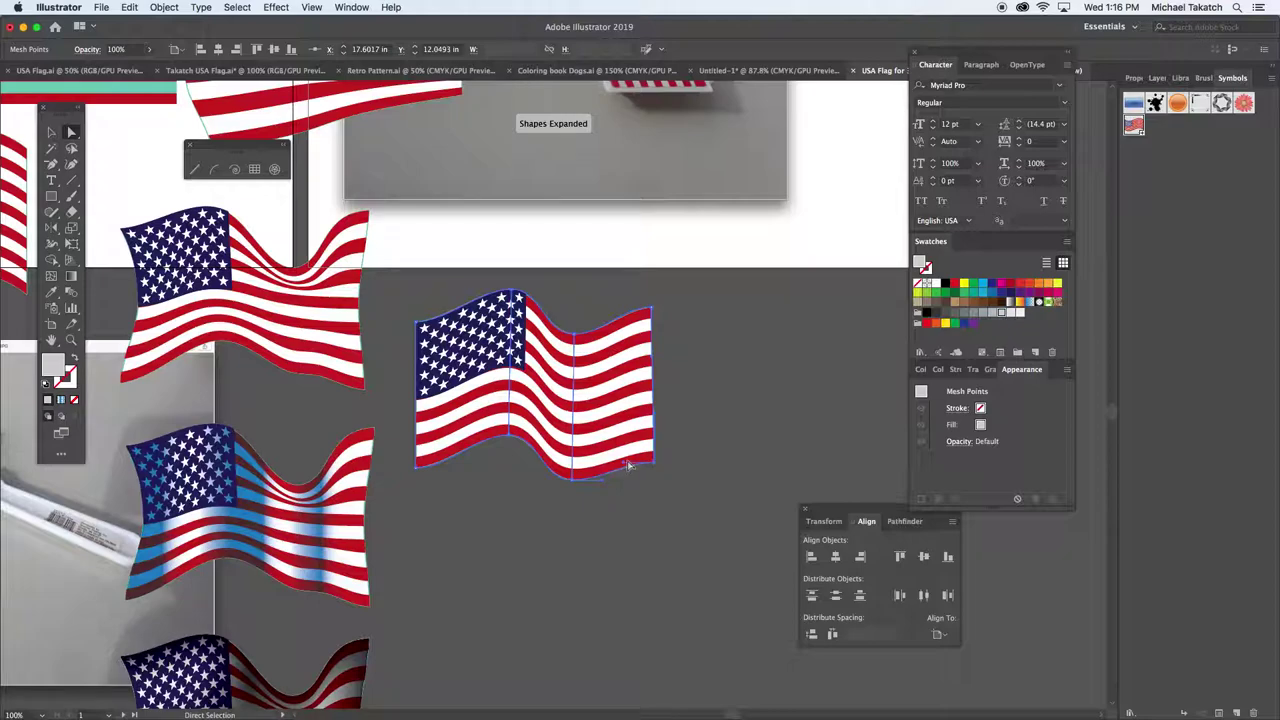
left_click_drag(626, 463, 622, 428)
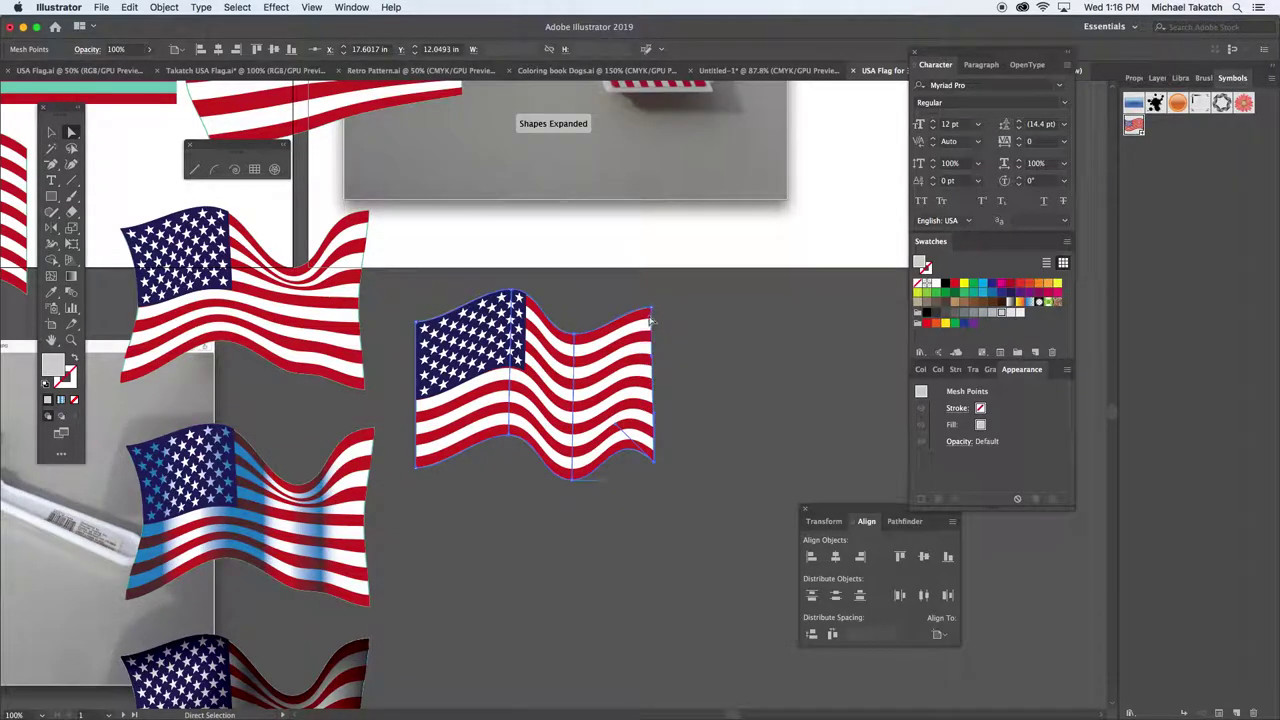
left_click_drag(649, 309, 617, 277)
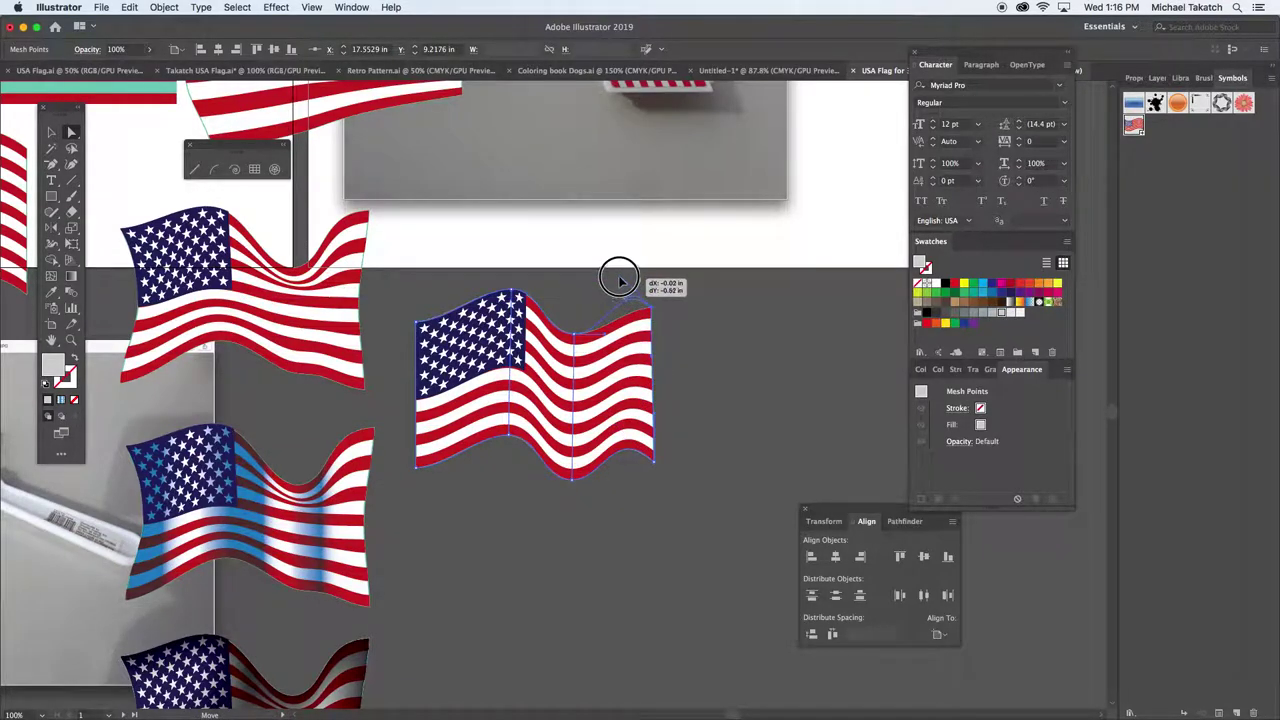
left_click_drag(574, 332, 574, 345)
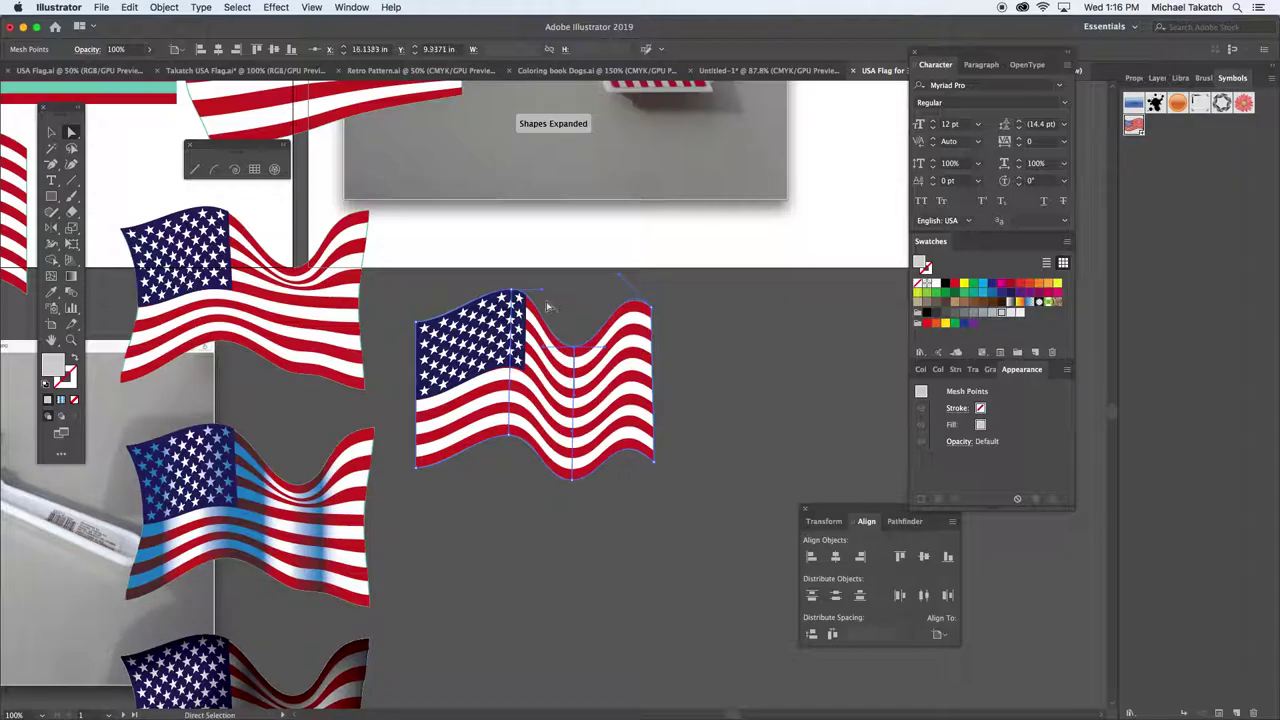
- Warp the star field down-right and reshape the left edge and bottom-left corner
left_click_drag(520, 295, 466, 279)
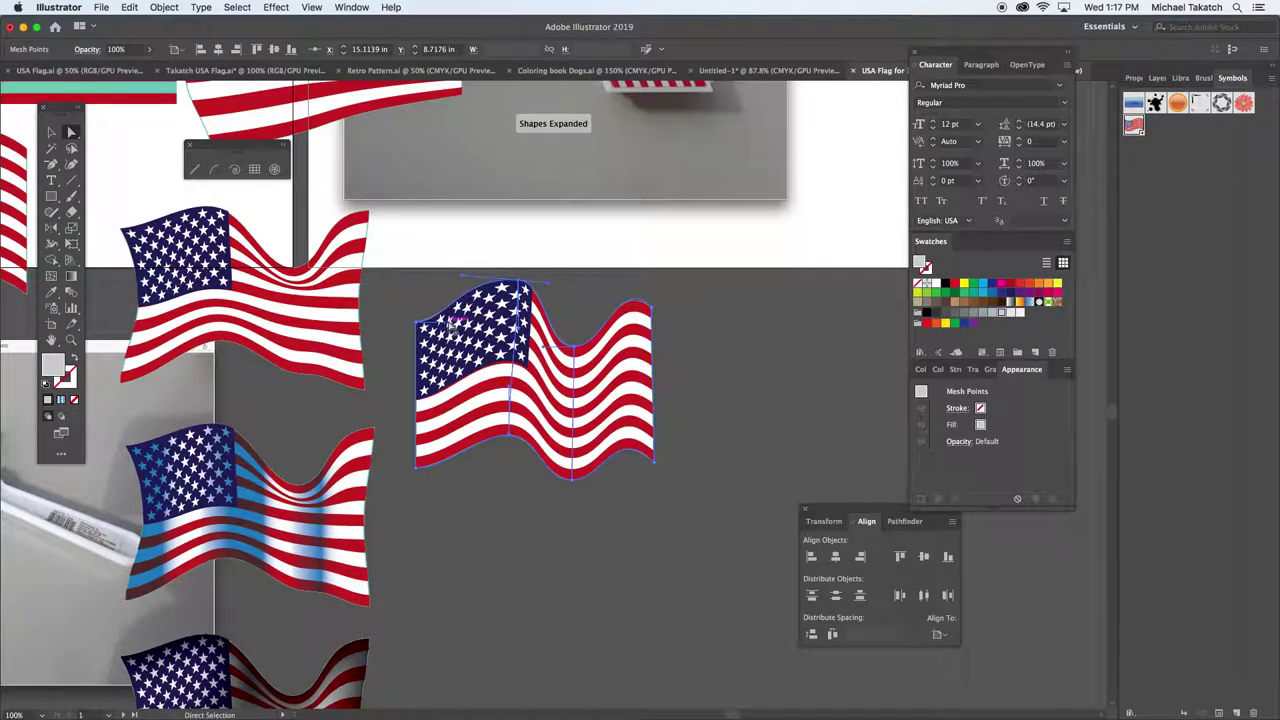
left_click_drag(454, 323, 479, 361)
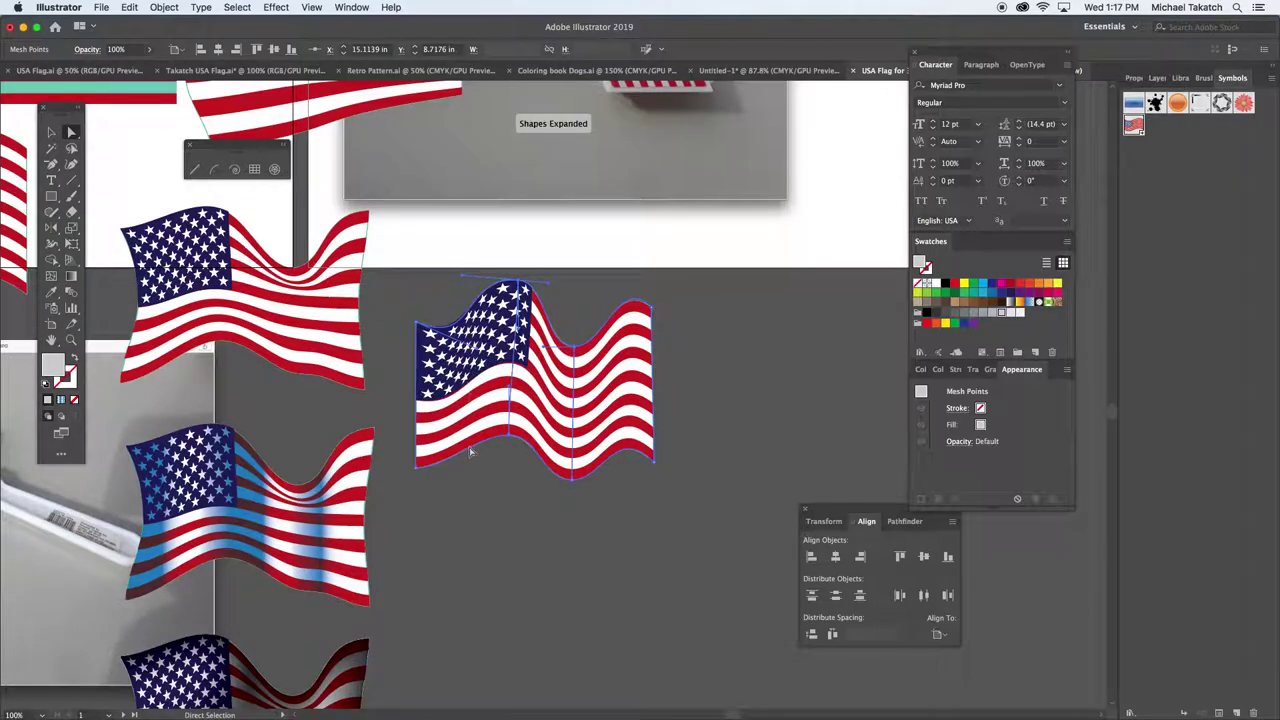
left_click_drag(510, 446, 510, 418)
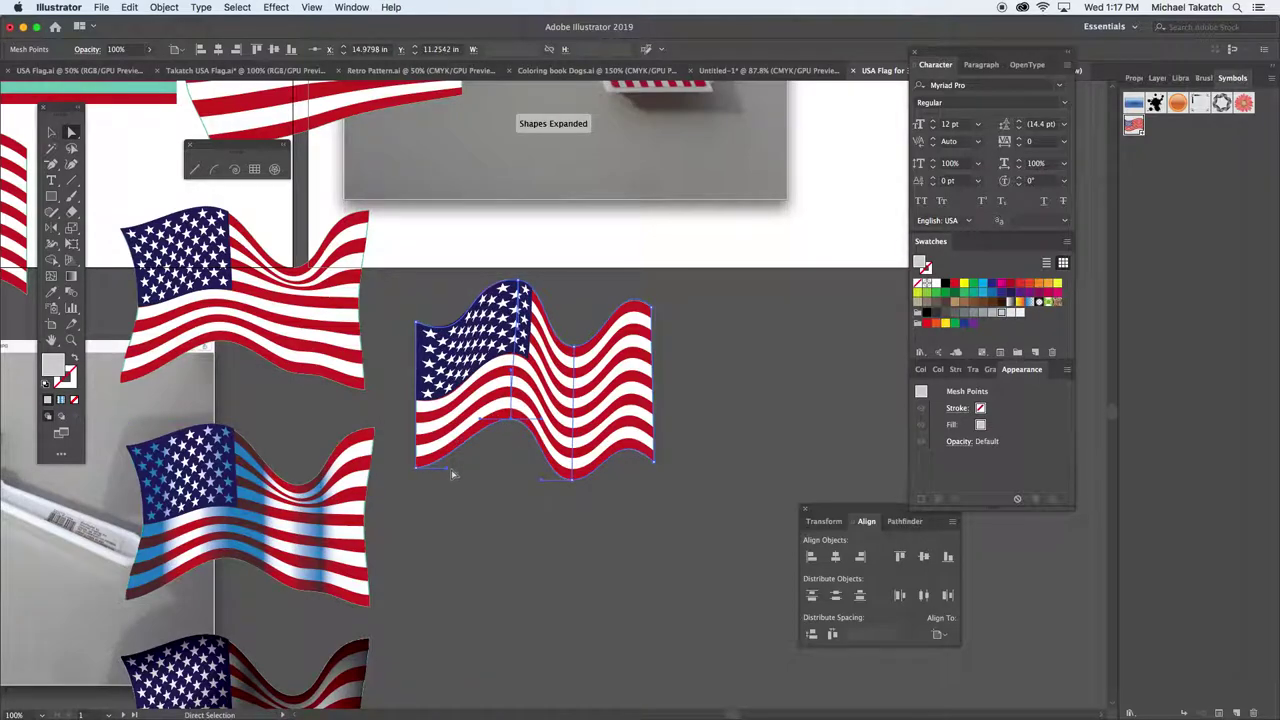
mouse_move(450, 474)
left_mouse_down()
mouse_move(489, 469)
mouse_move(417, 466)
mouse_move(440, 474)
left_mouse_up()
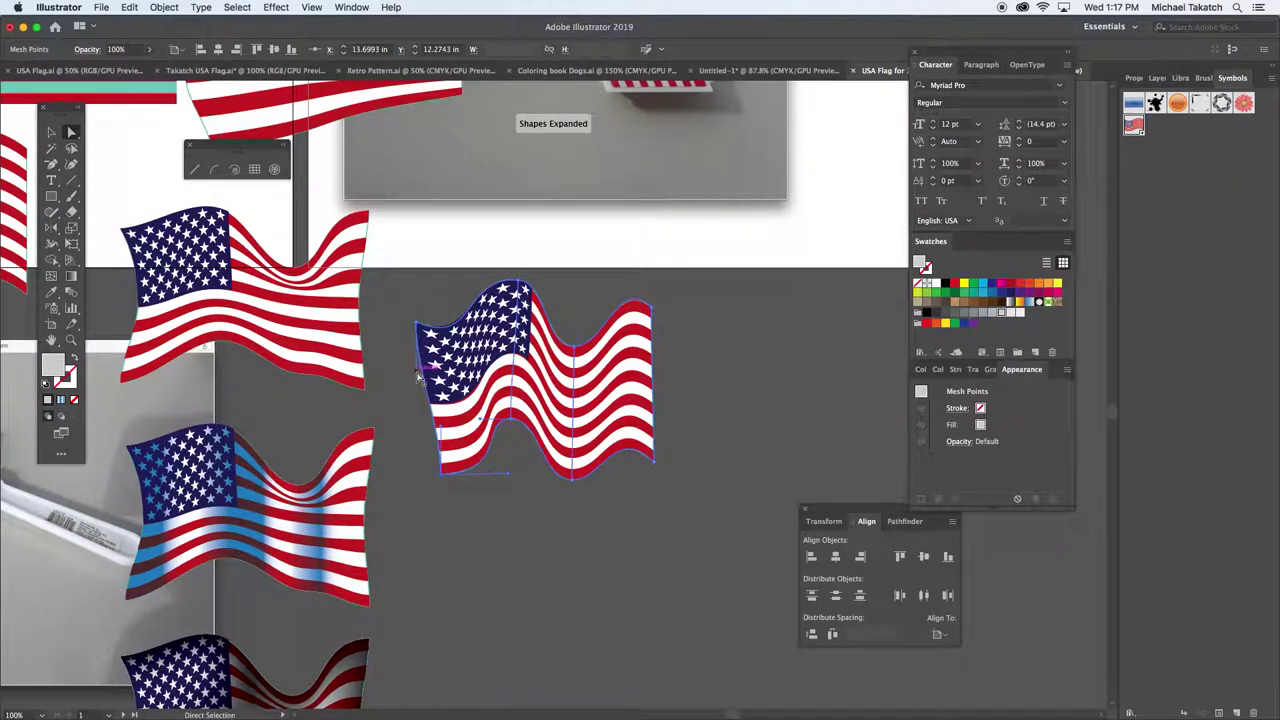
left_click_drag(417, 373, 436, 368)
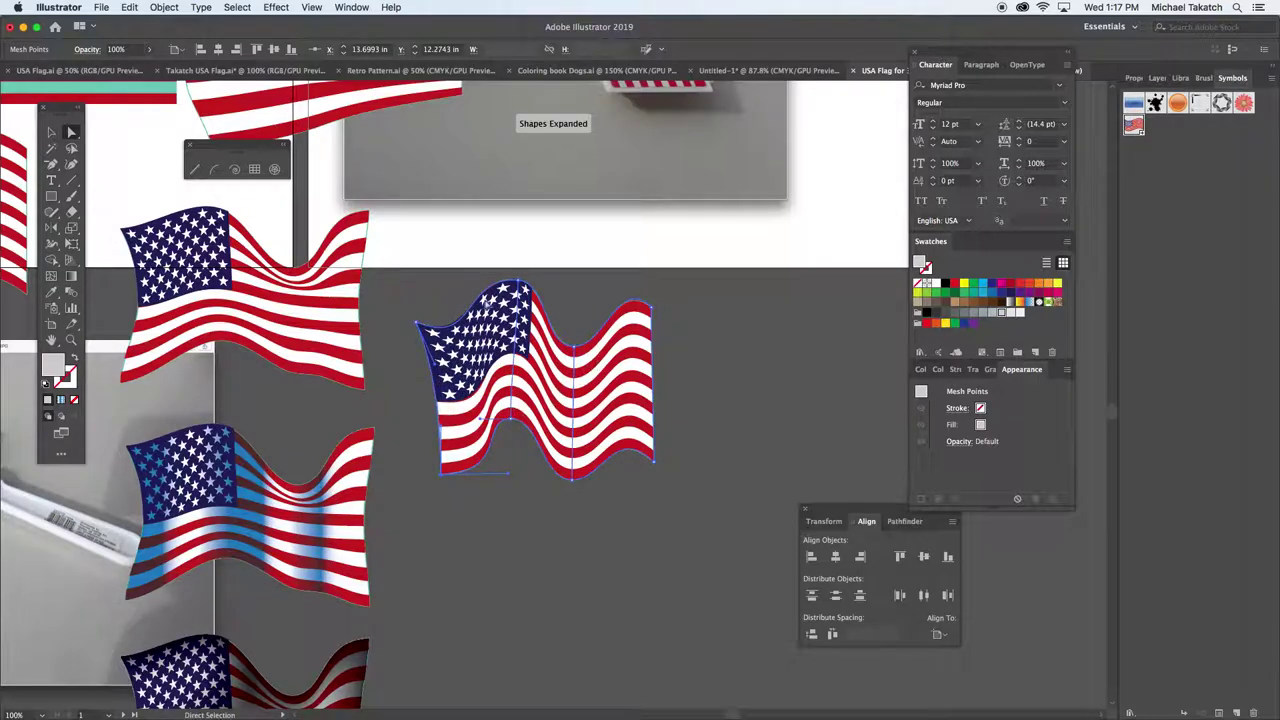
left_click_drag(417, 323, 416, 309)
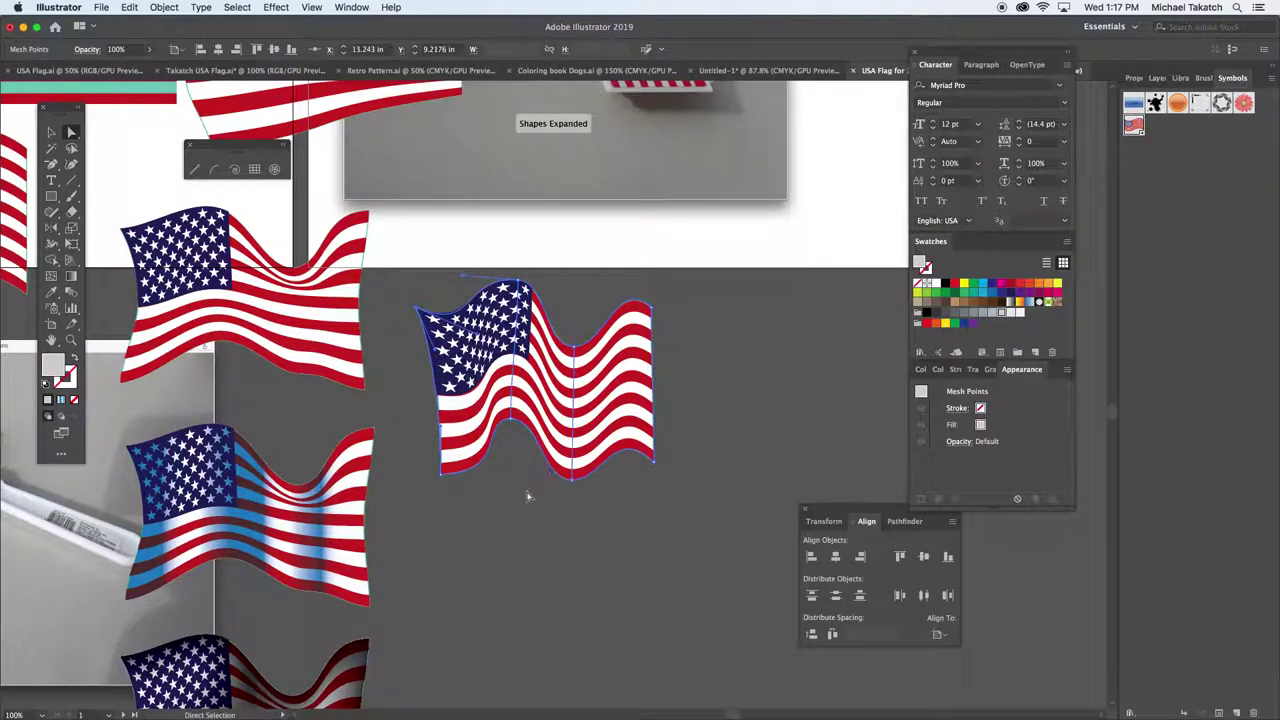
left_click(51, 131)
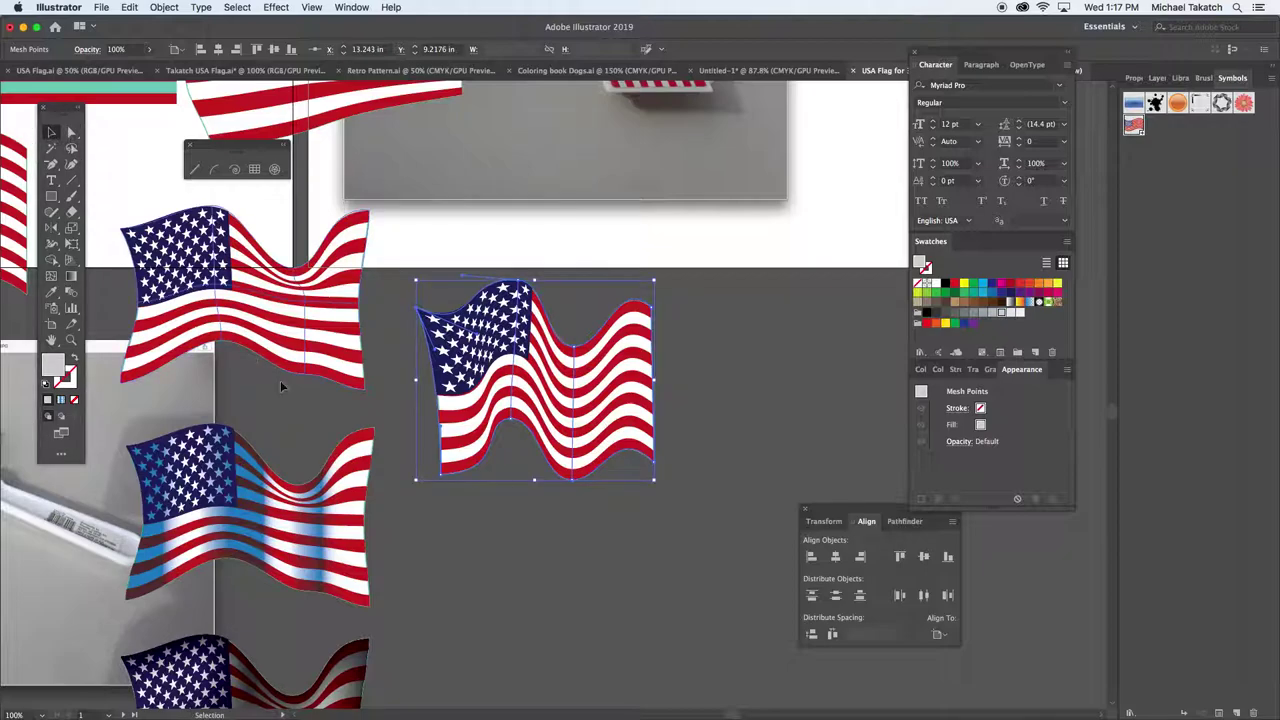
- Place a copy of the waved flag directly below it
left_click(447, 517)
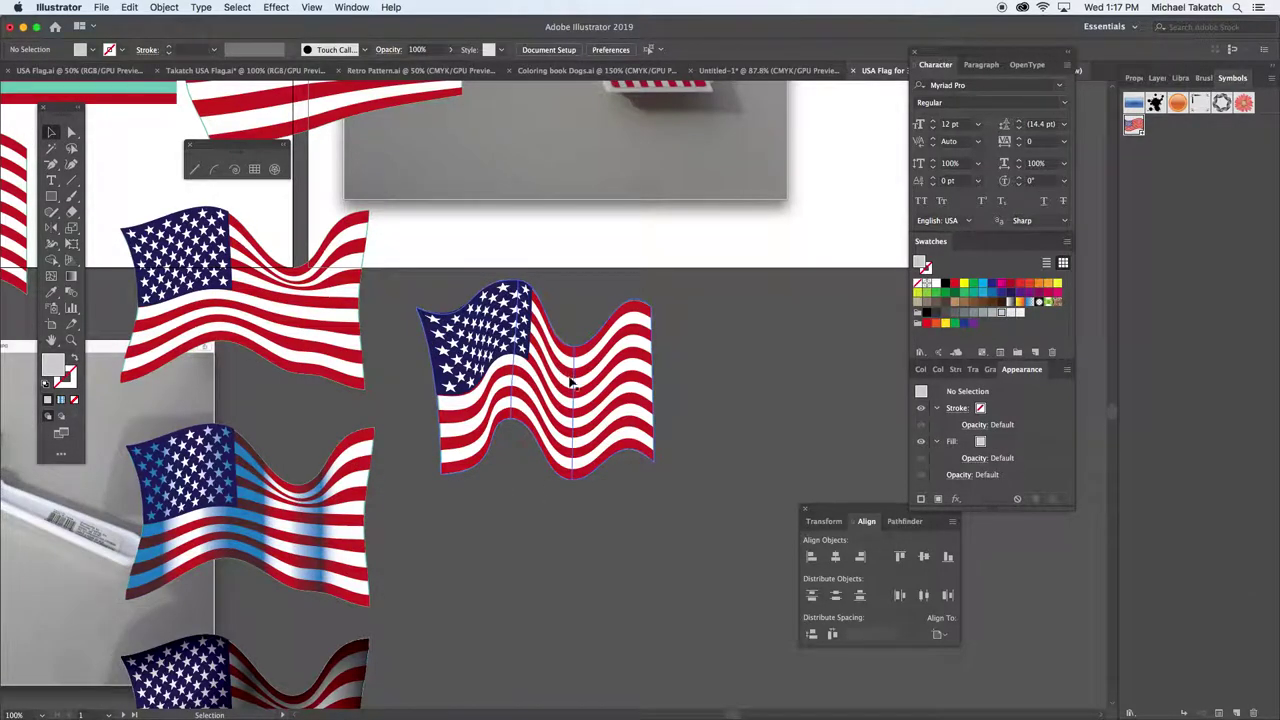
left_click(235, 501)
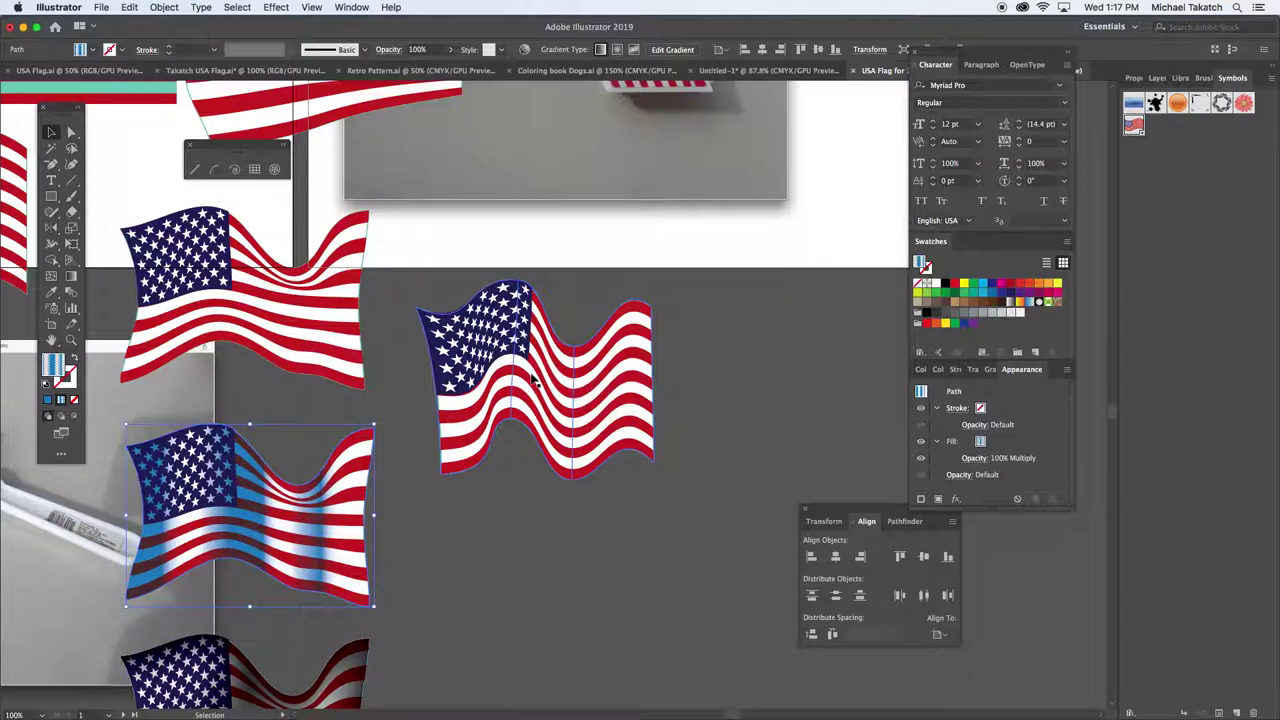
left_click_drag(533, 380, 533, 576)
scroll(560, 572, "down", 5)
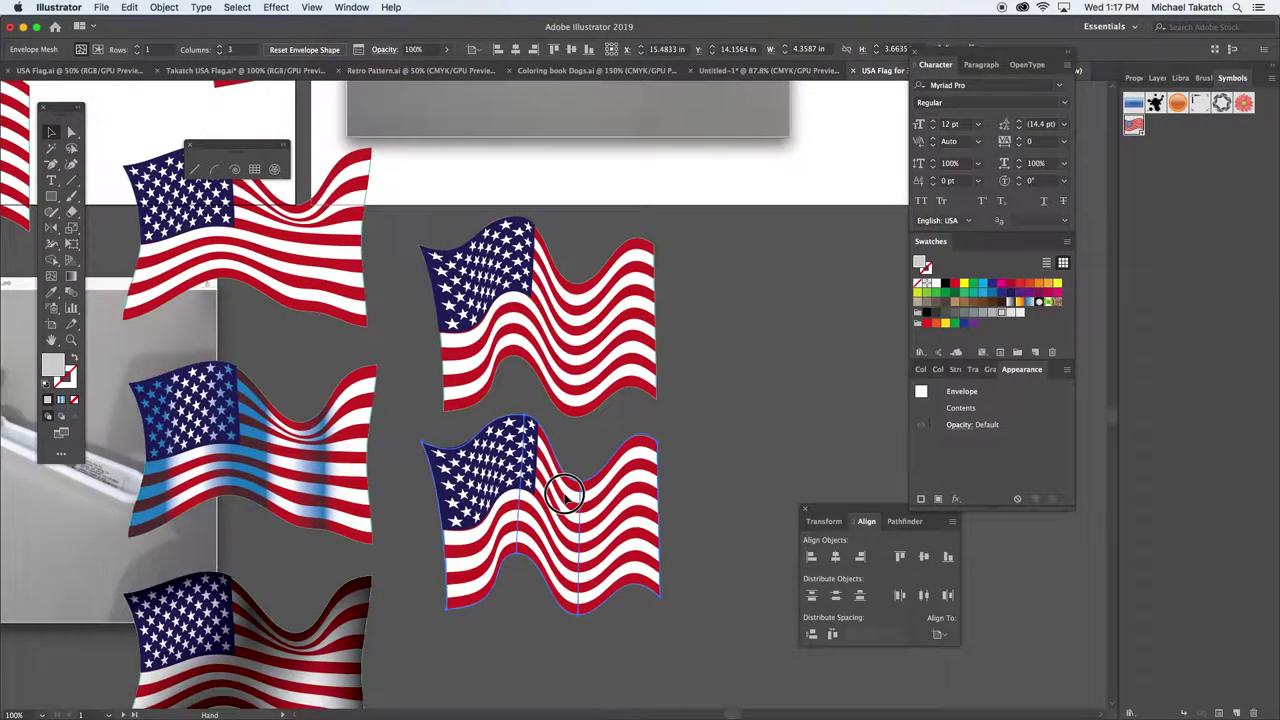
- Expand the copied envelope and Unite its parts into one white silhouette, shifted down-right
left_click(172, 8)
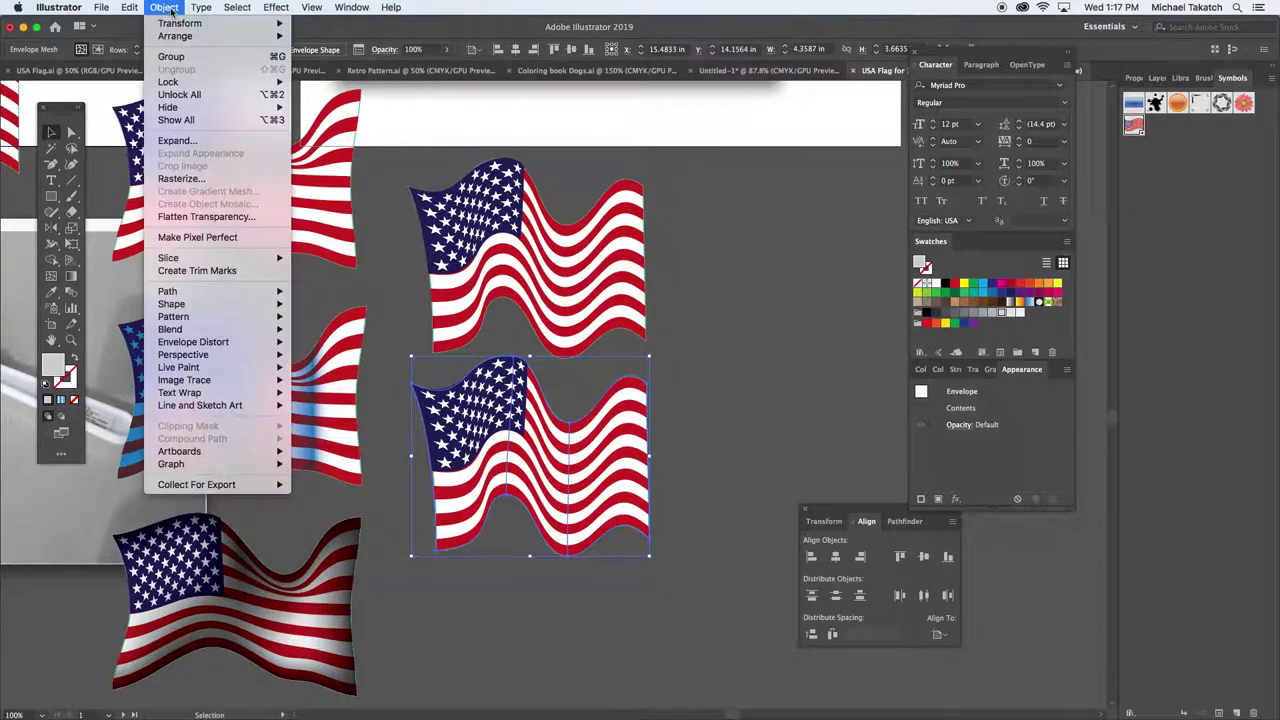
left_click(185, 142)
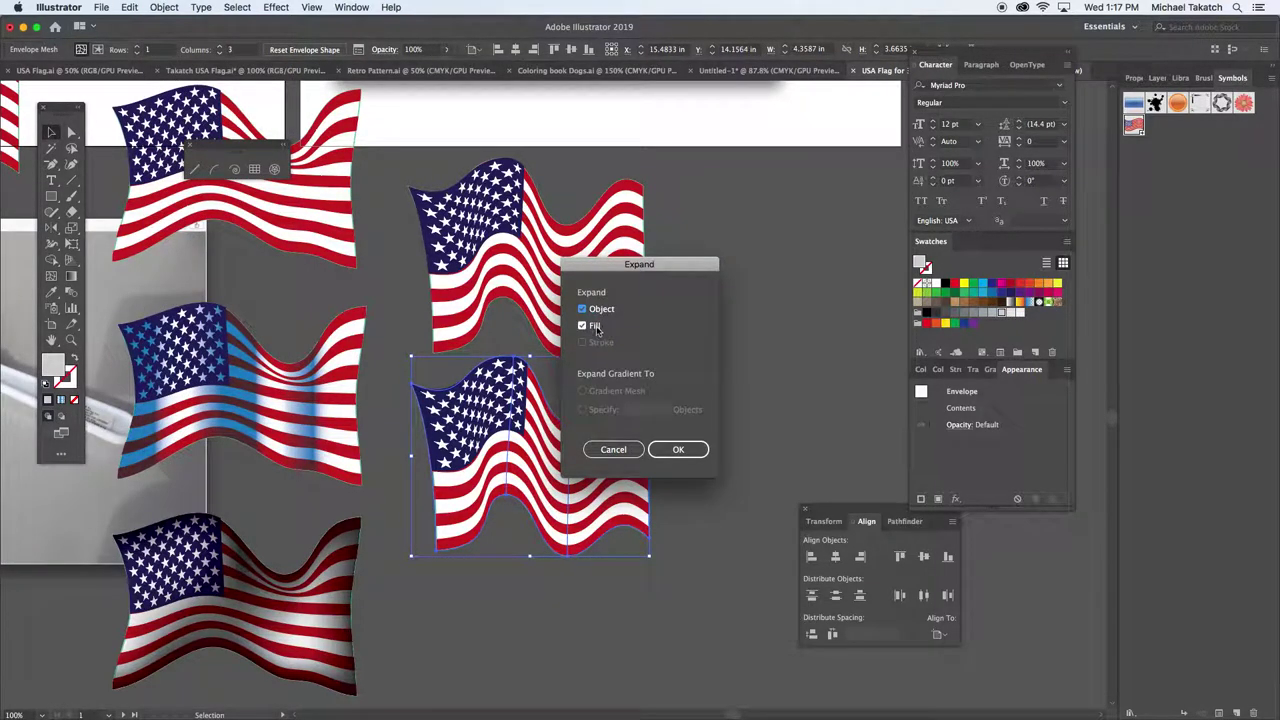
left_click(679, 450)
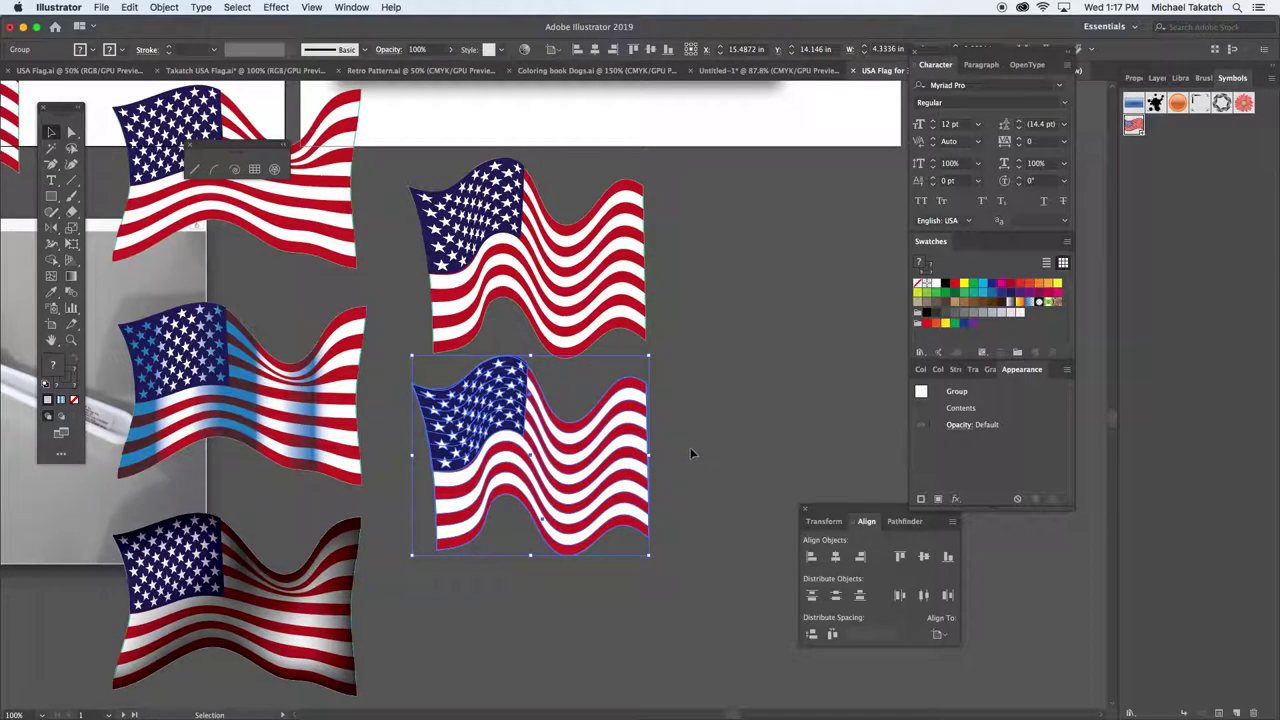
left_click(904, 522)
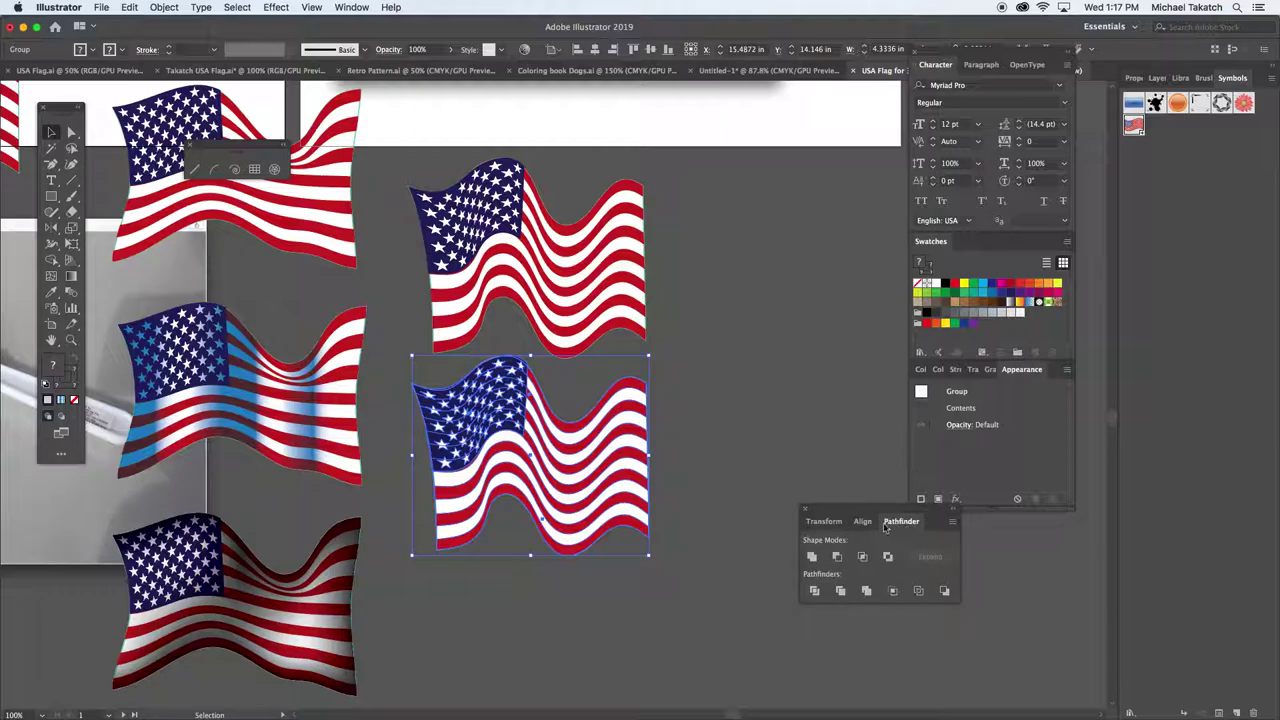
left_click(811, 556)
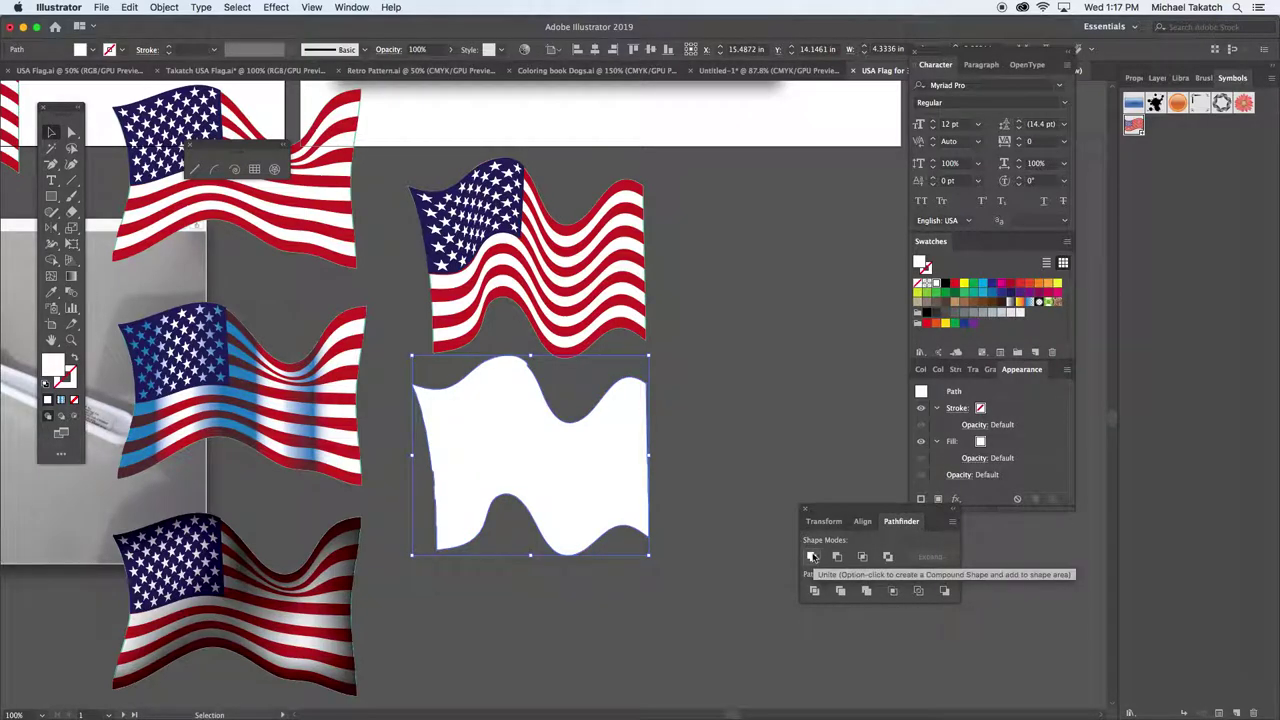
left_click_drag(591, 443, 628, 500)
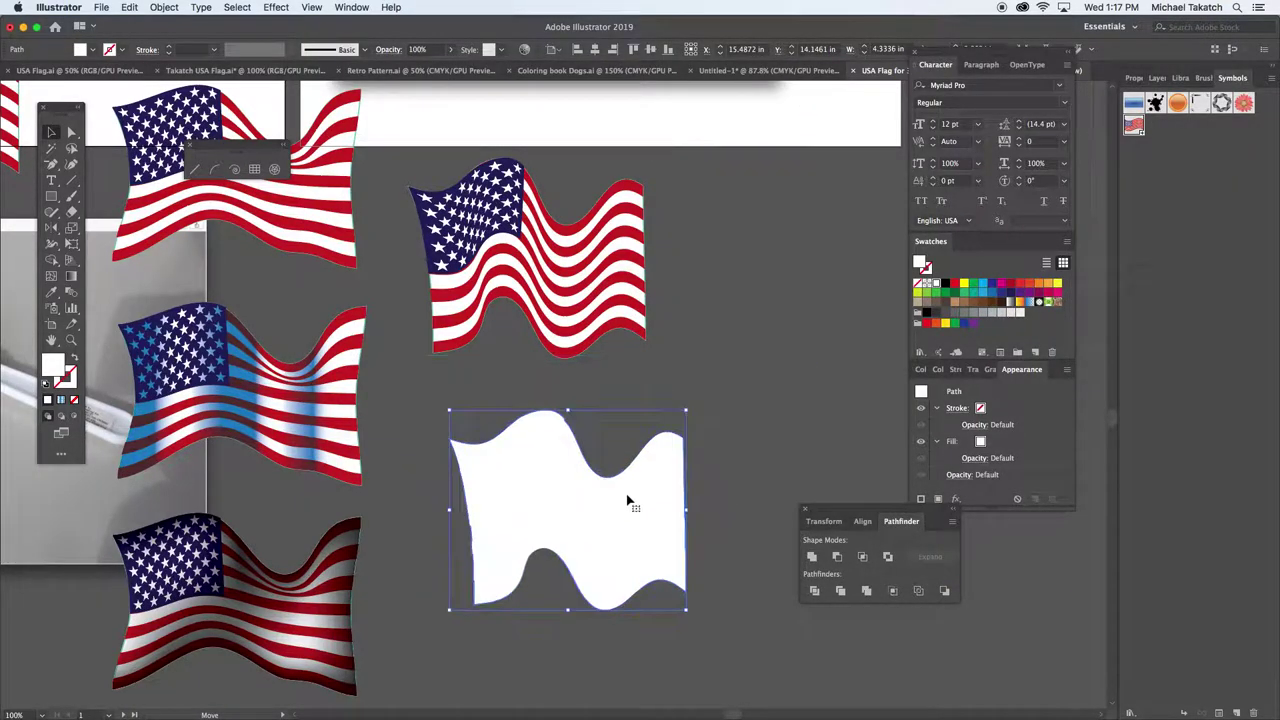
- Undo the move, place the white silhouette over the top flag, and zoom to 200%
key("super+z")
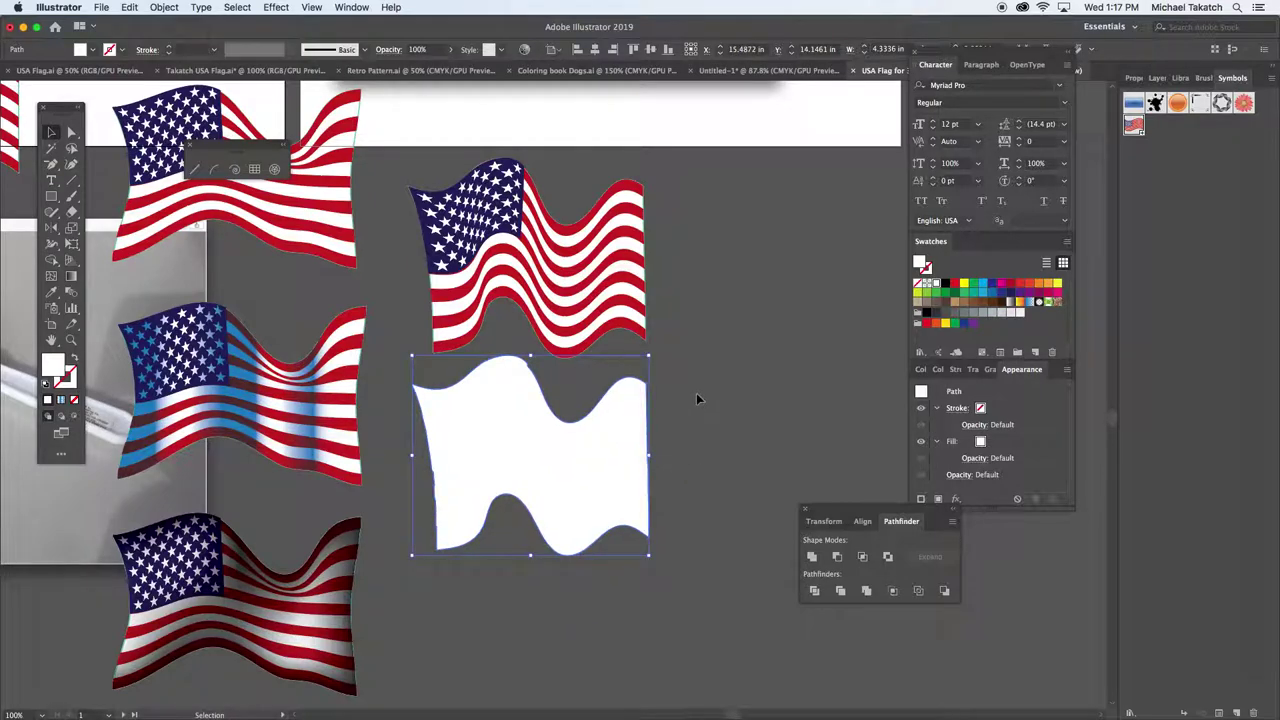
left_click_drag(632, 434, 628, 271)
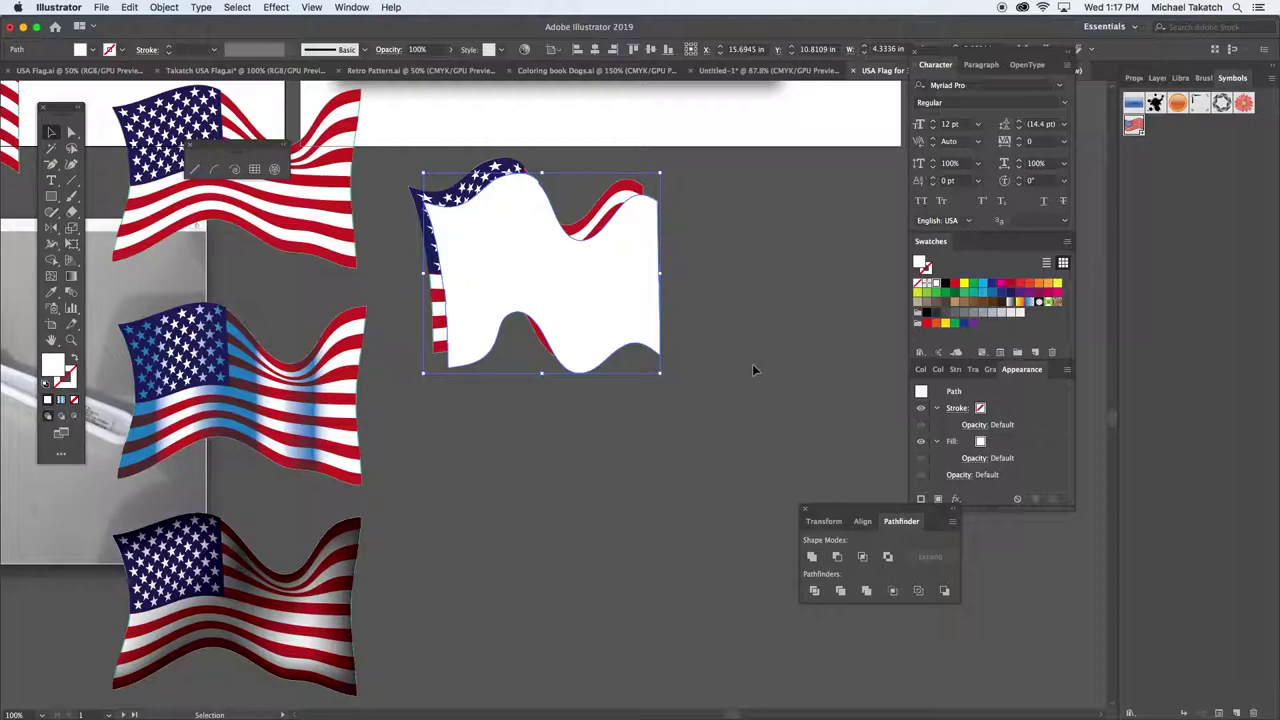
key("a")
key("super+minus")
key("super+minus")
key("super+plus")
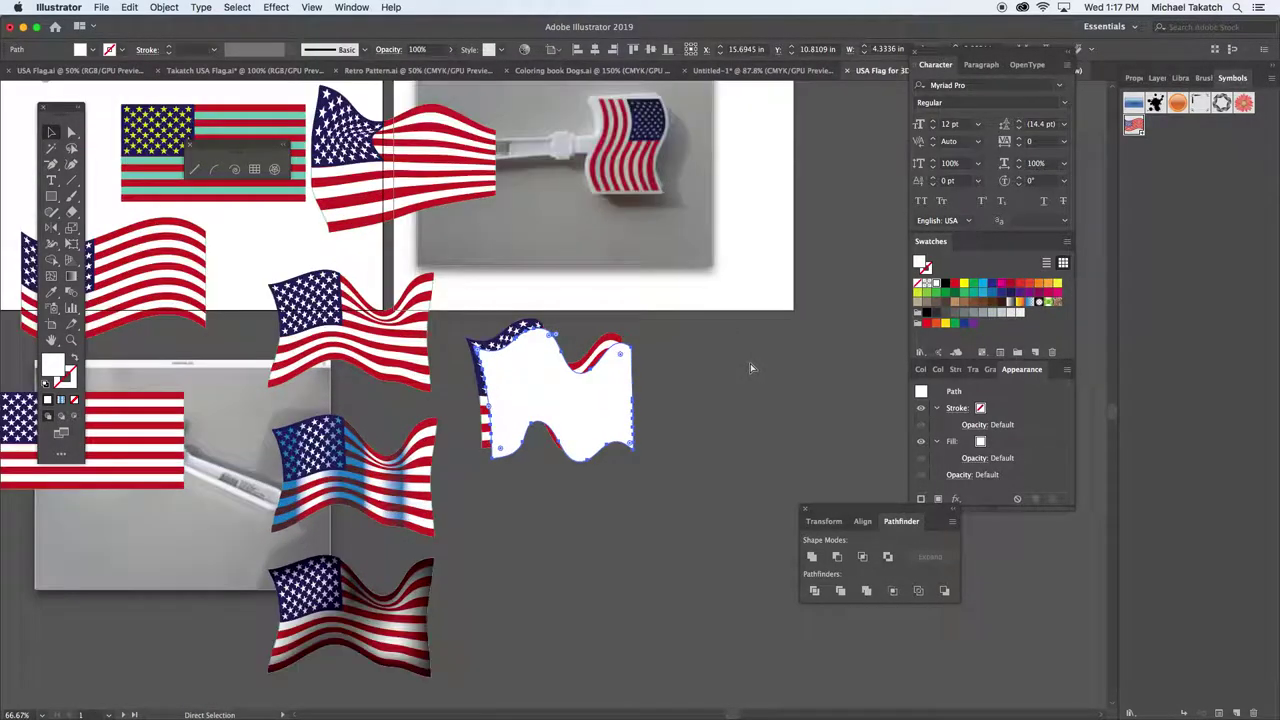
key("super+plus")
key("super+plus")
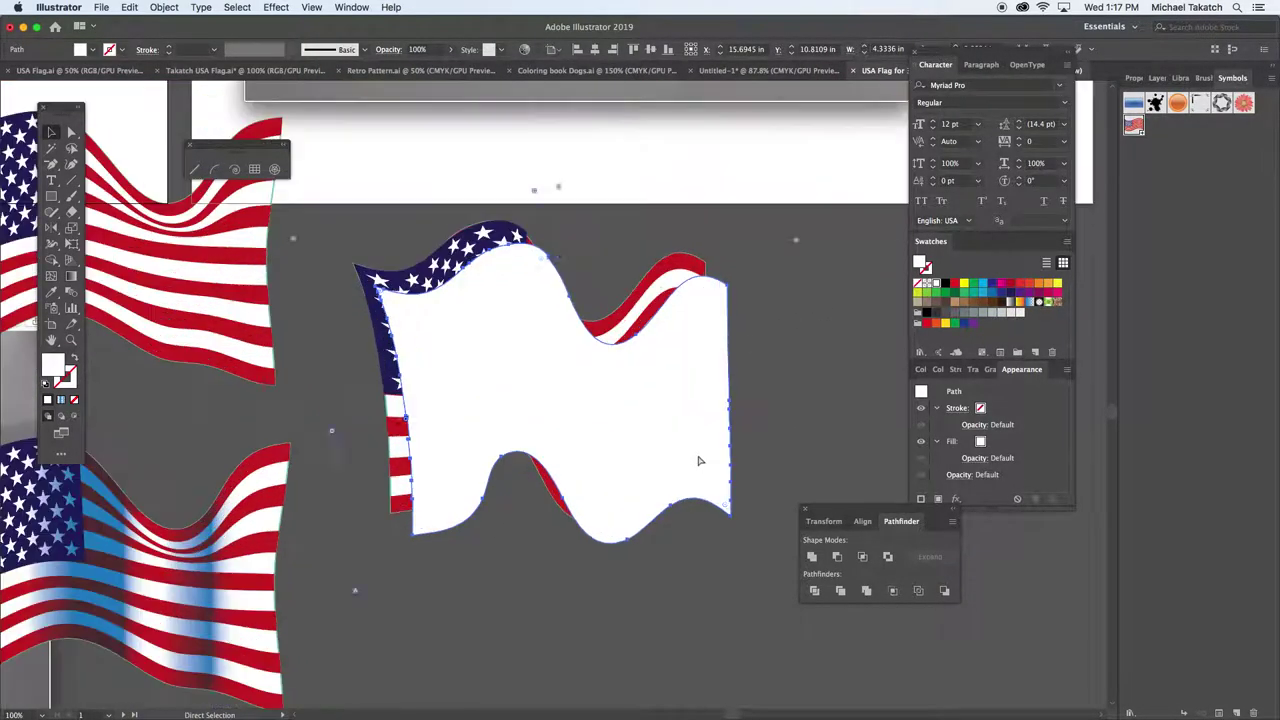
key("super+plus")
key("v")
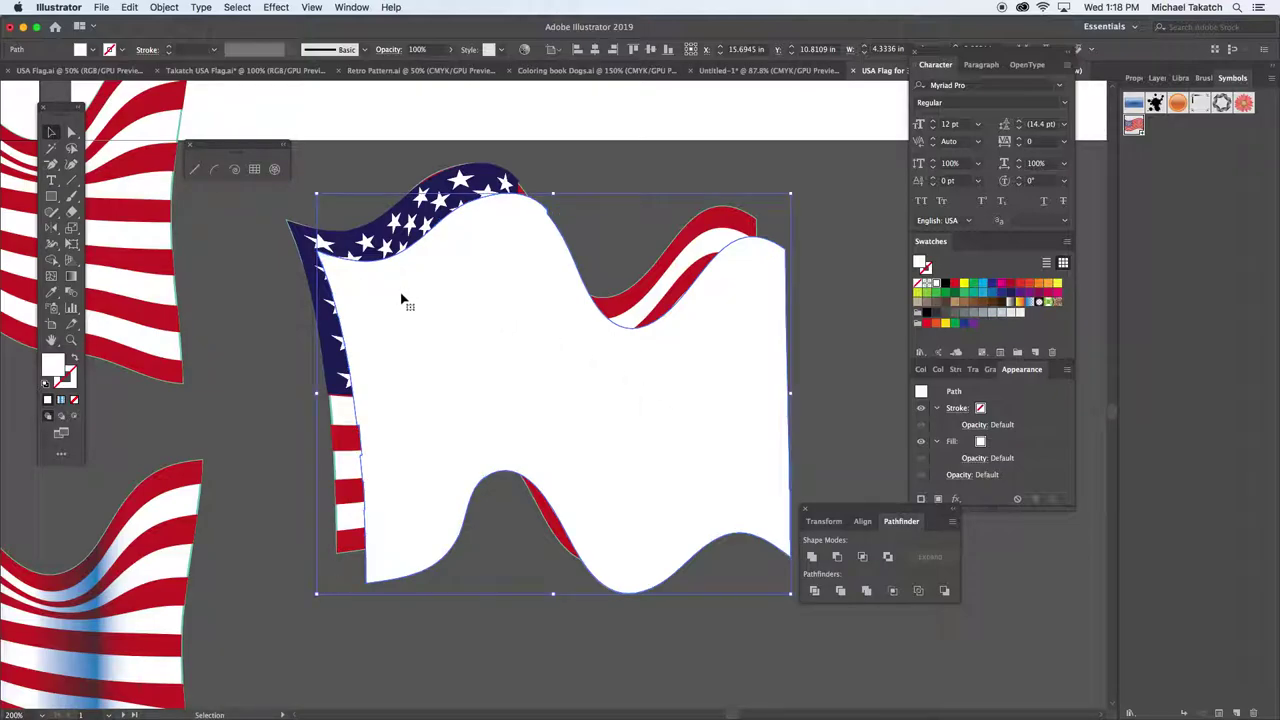
- Align the white silhouette and striped flag to selection, centred horizontally and vertically
left_click(360, 309, "shift")
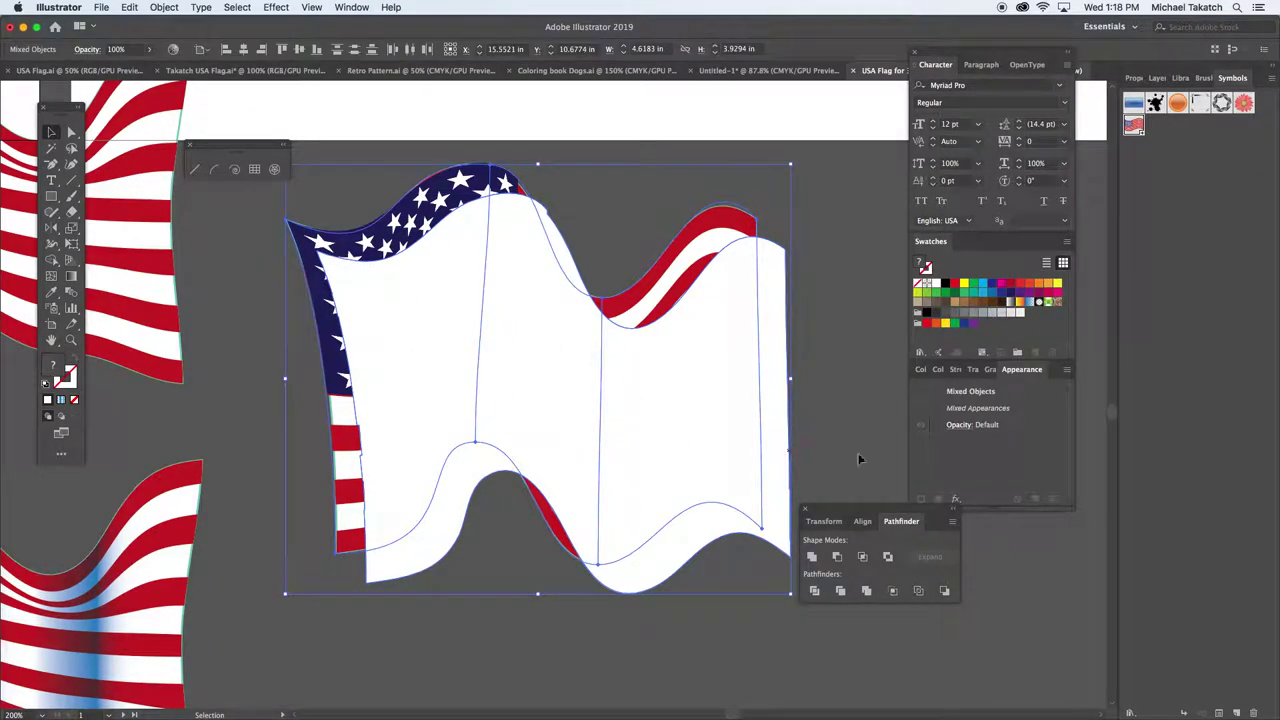
left_click(866, 521)
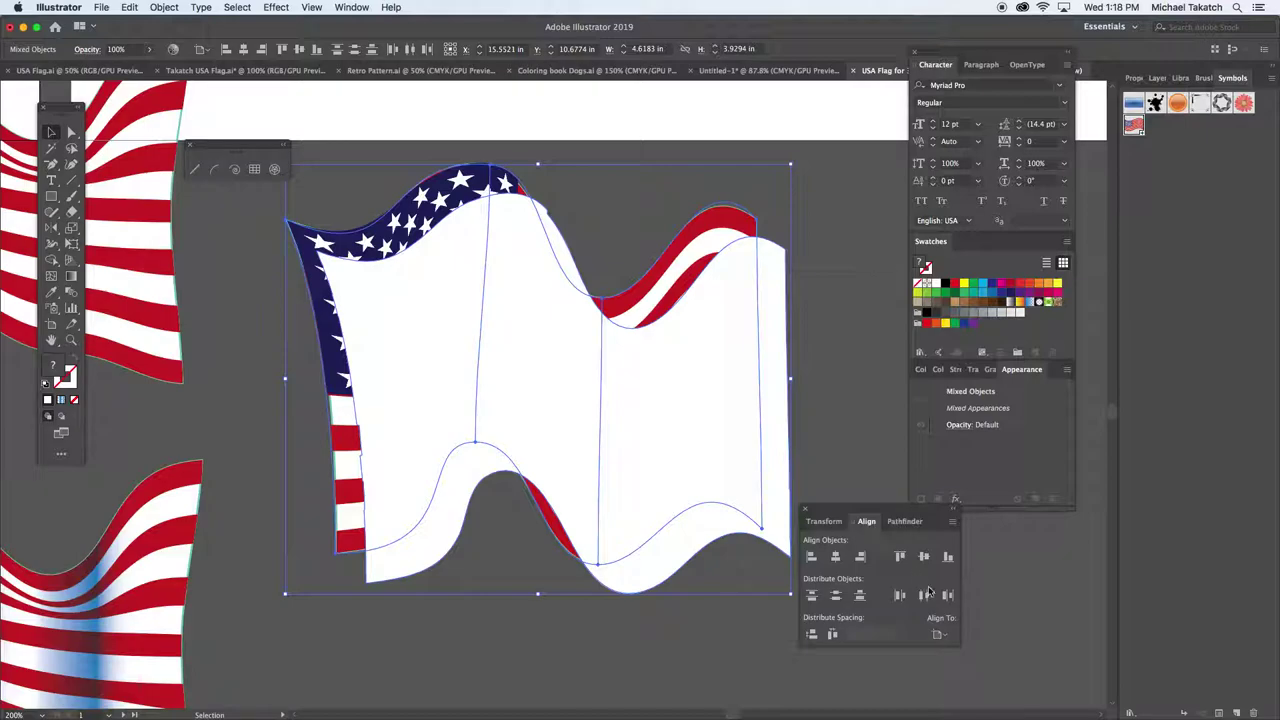
left_click(939, 635)
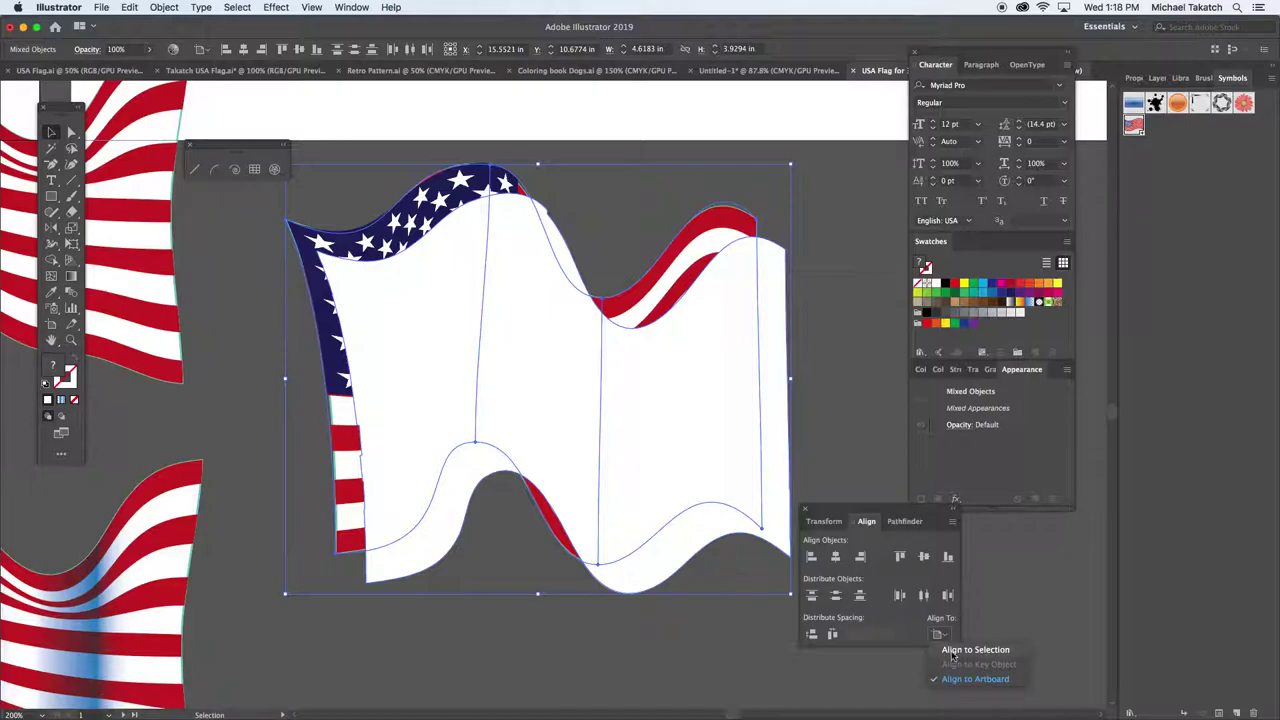
left_click(975, 650)
left_click(835, 556)
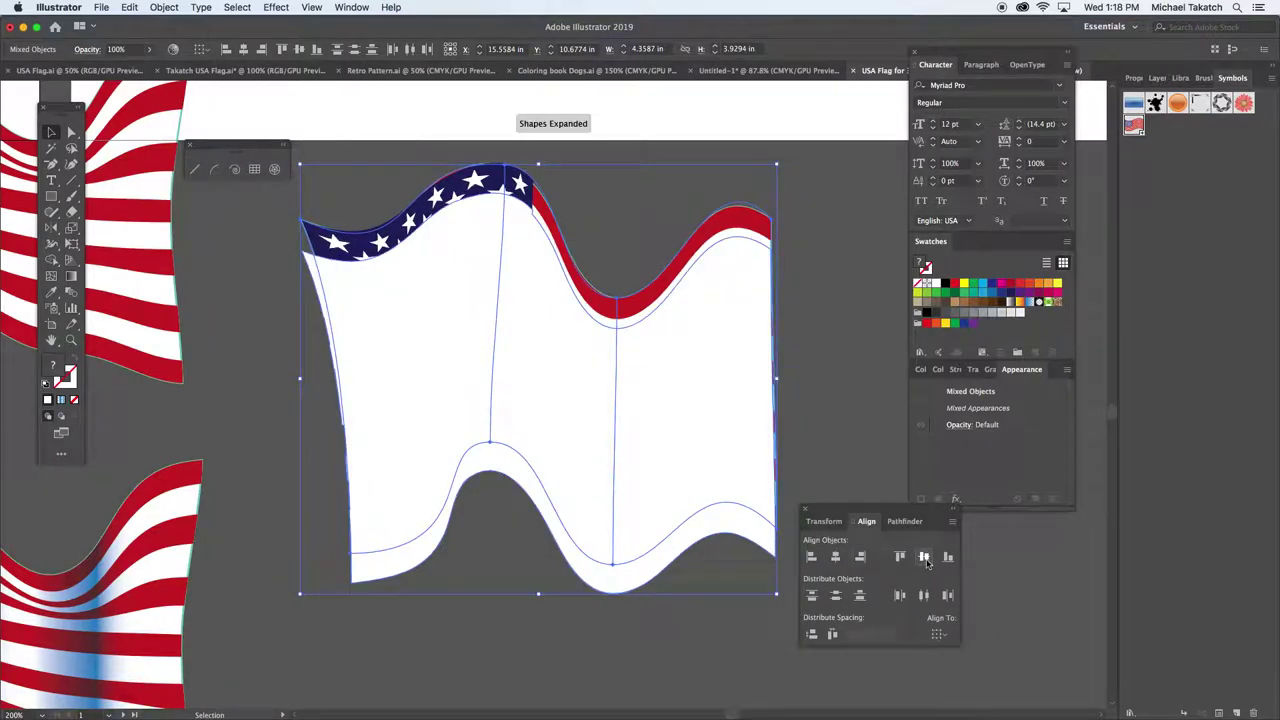
left_click(926, 560)
left_click(816, 358)
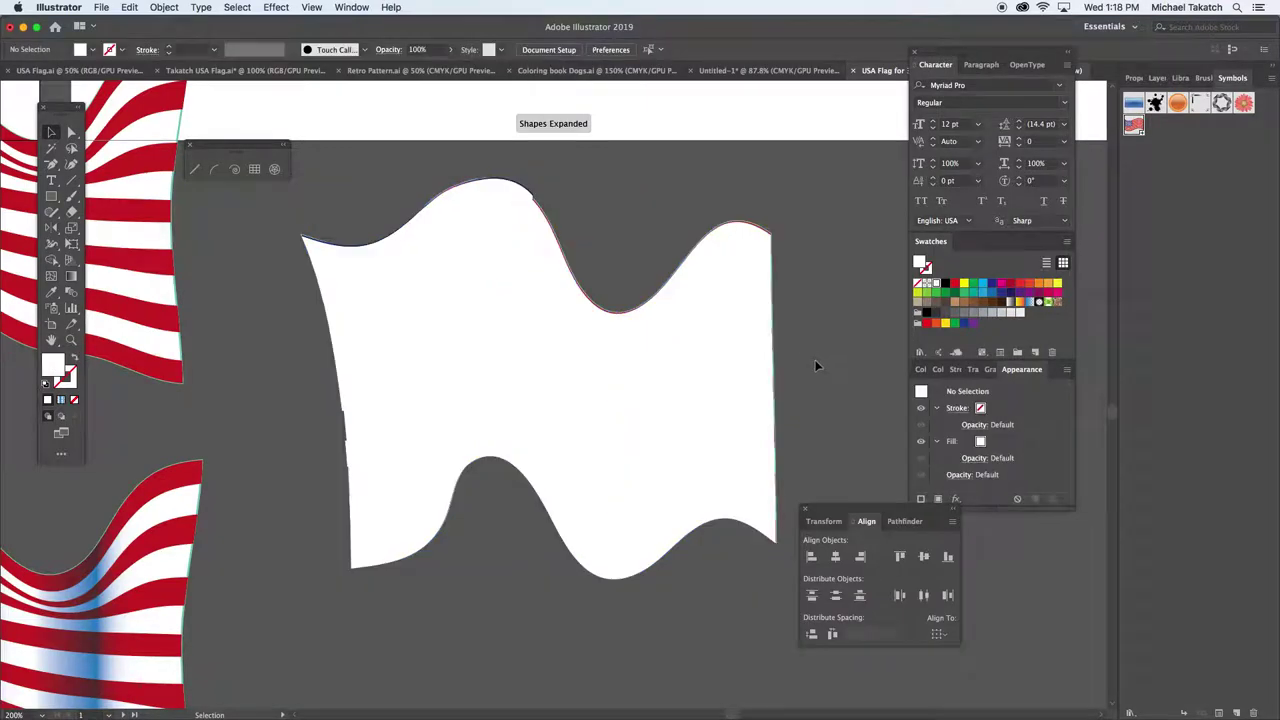
left_click(499, 346)
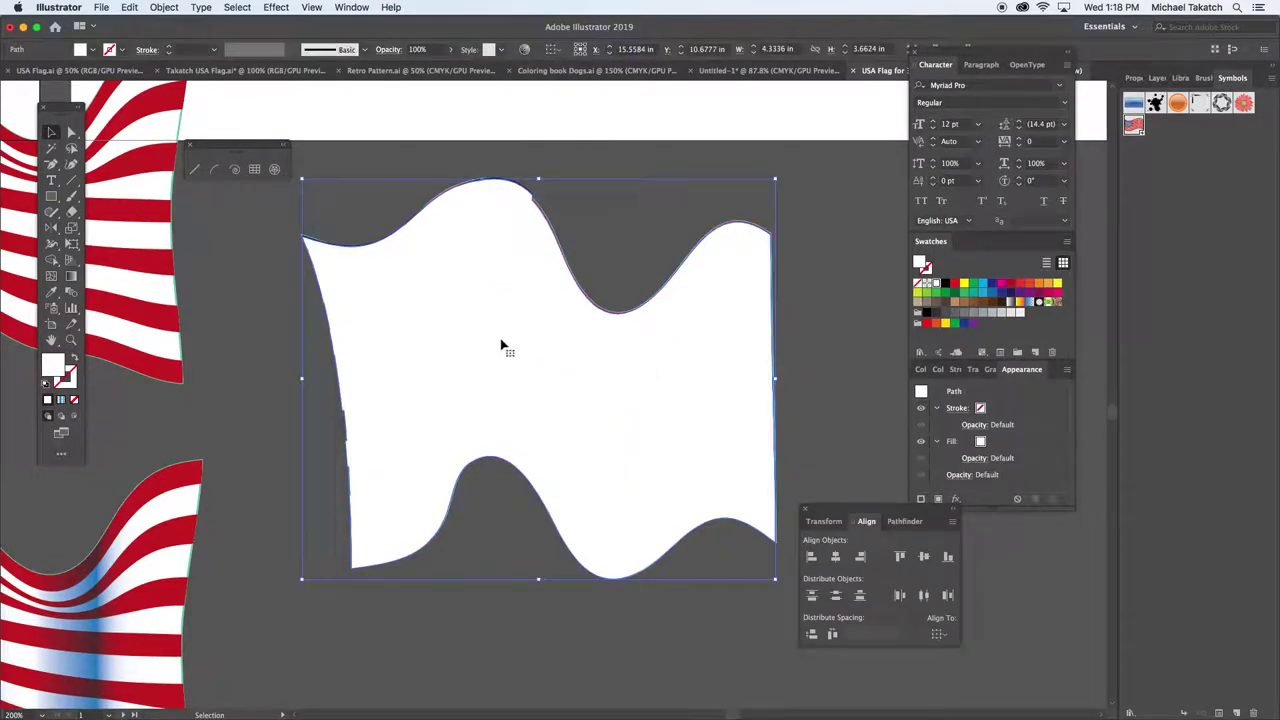
- Fill the white silhouette with grey and set its fill blend mode to Multiply
left_click(964, 314)
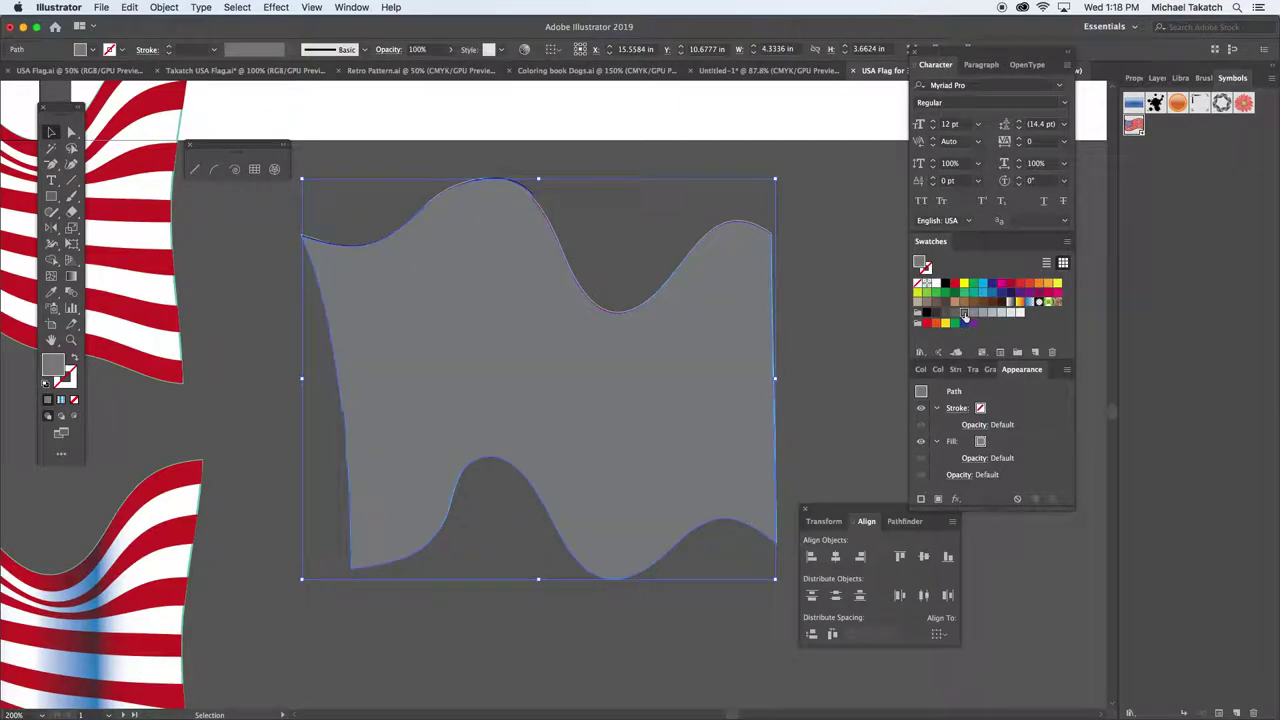
left_click(973, 460)
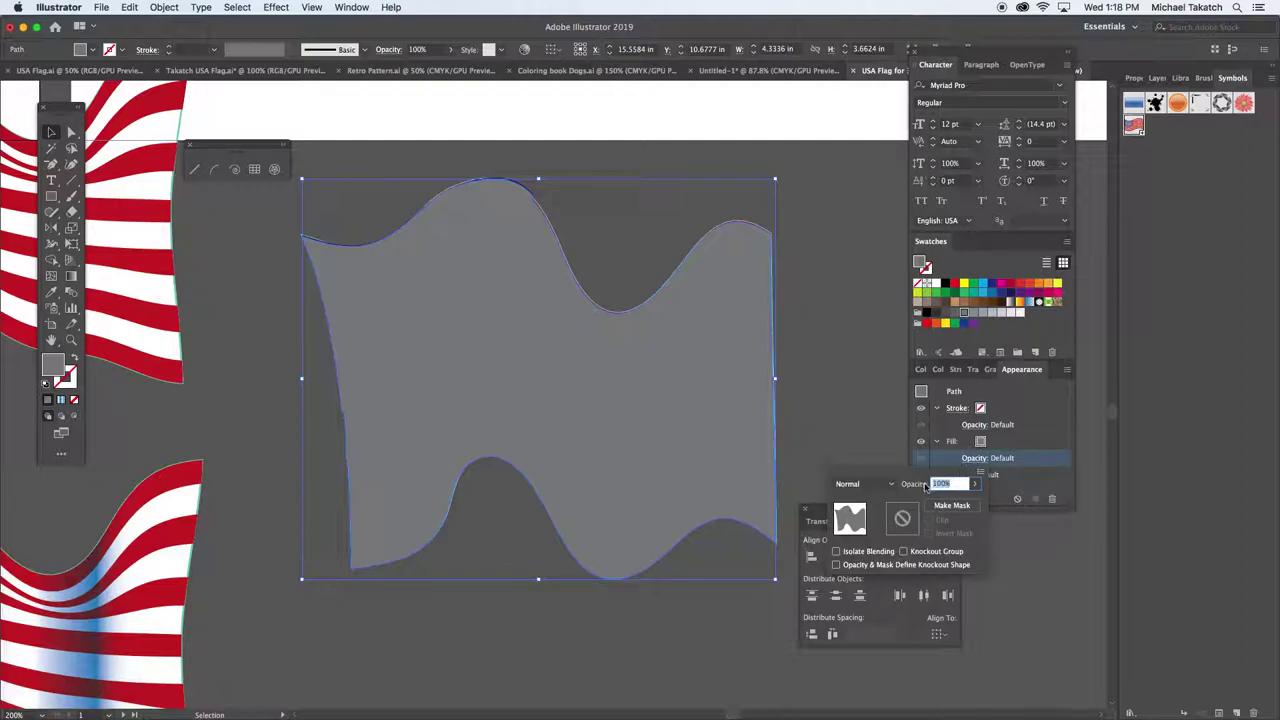
left_click(891, 484)
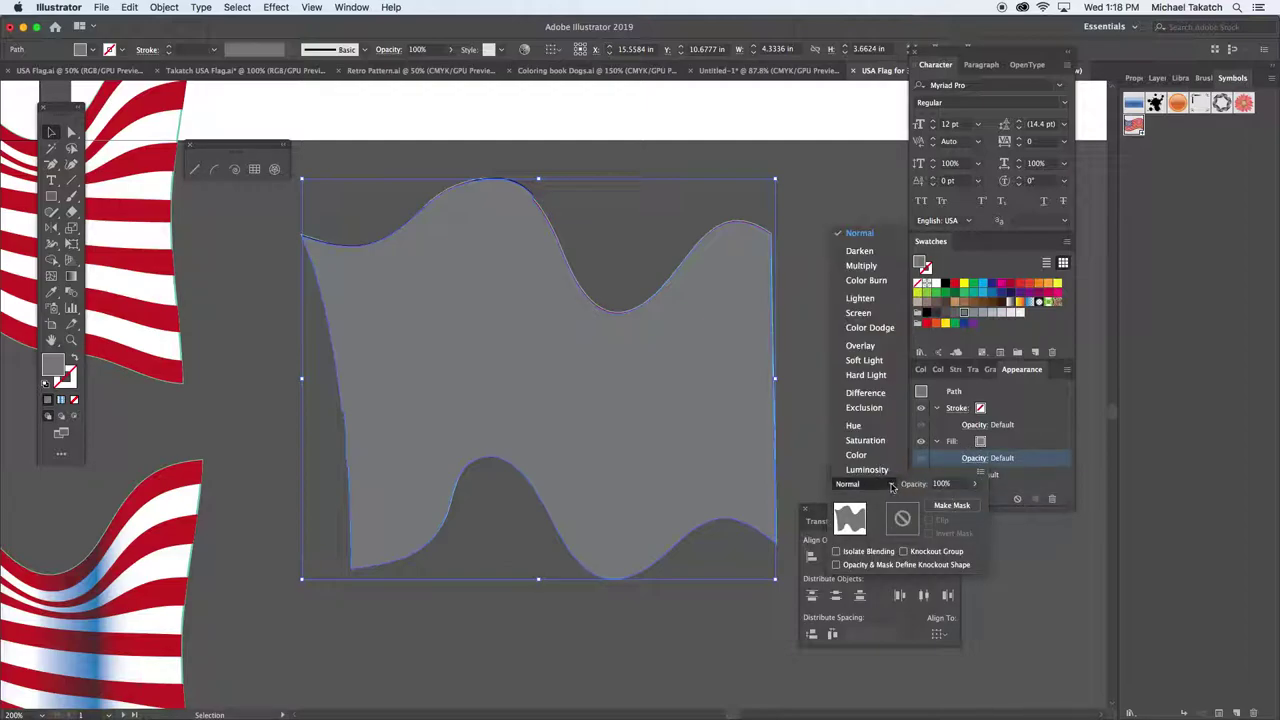
left_click(862, 266)
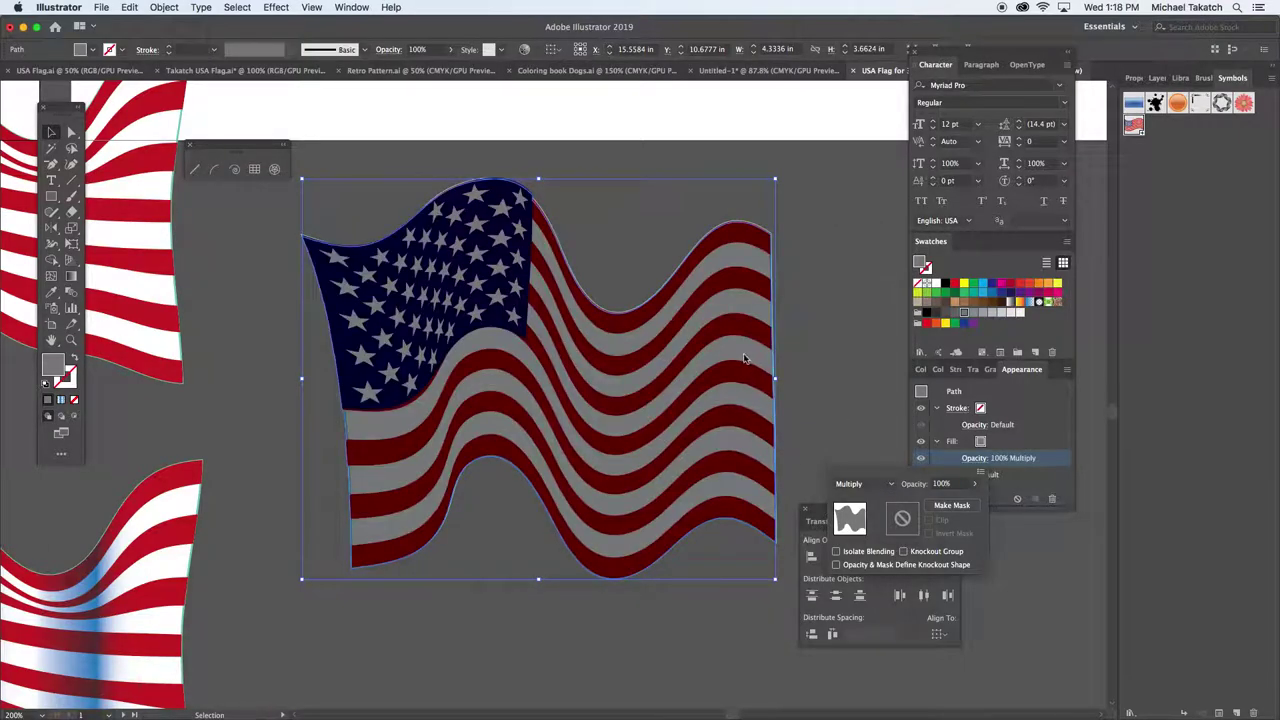
left_click(820, 272)
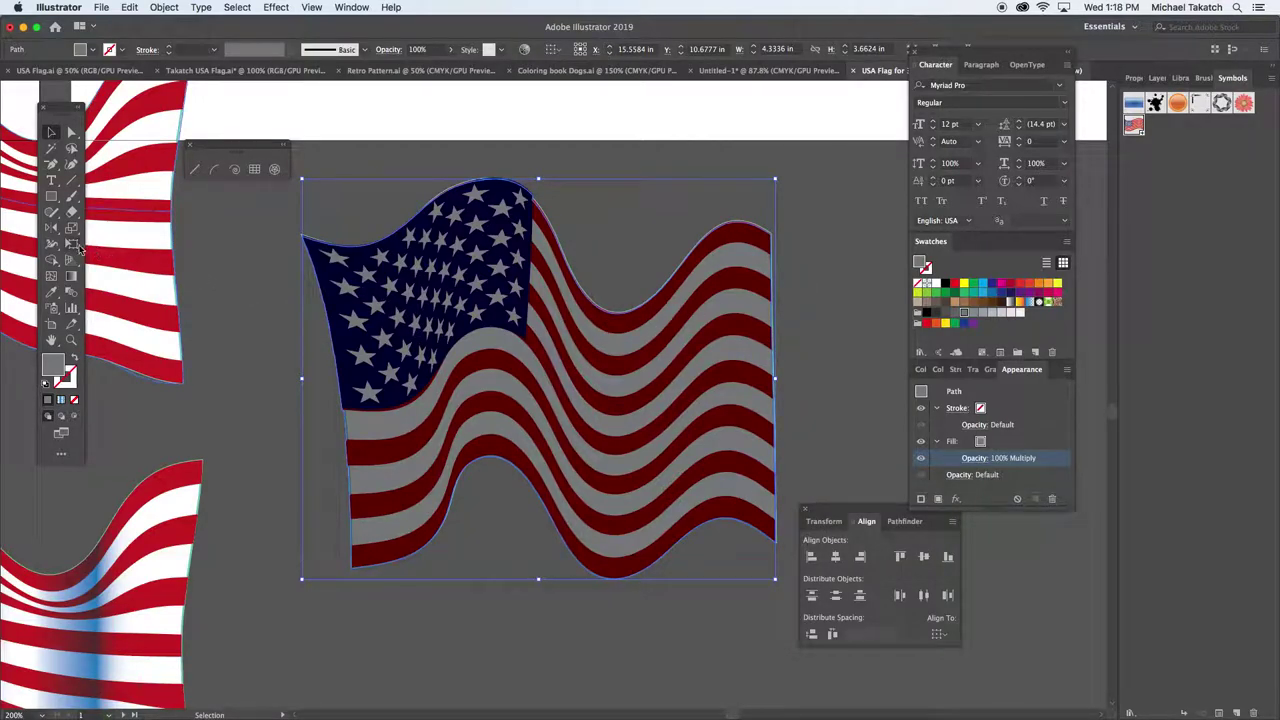
left_click(75, 278)
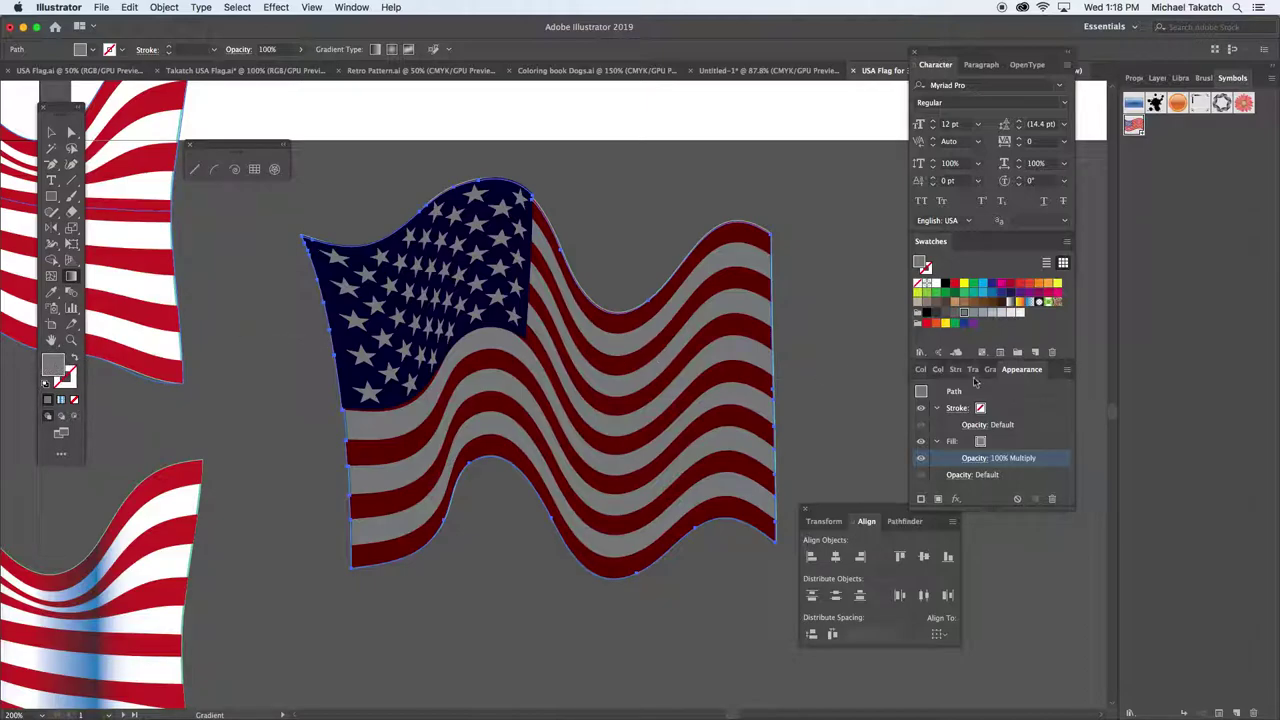
- Apply the blue-and-white gradient to the multiply overlay's fill
left_click(990, 371)
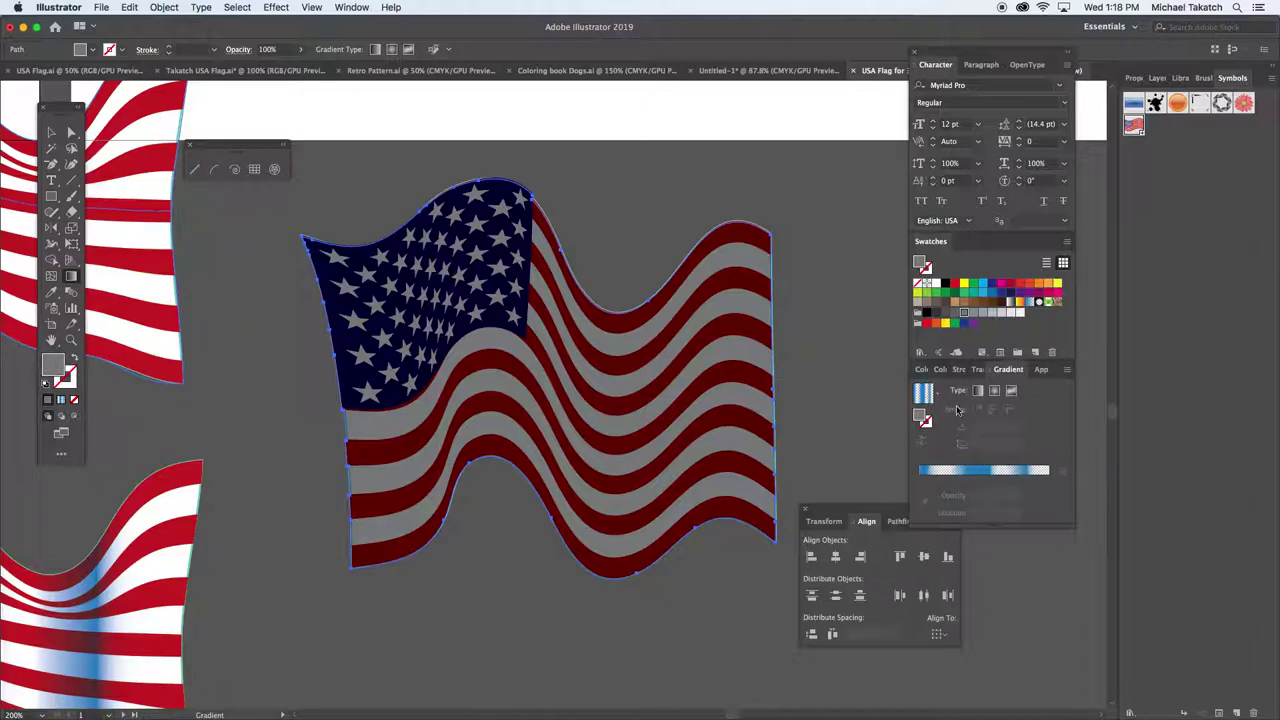
left_click(966, 473)
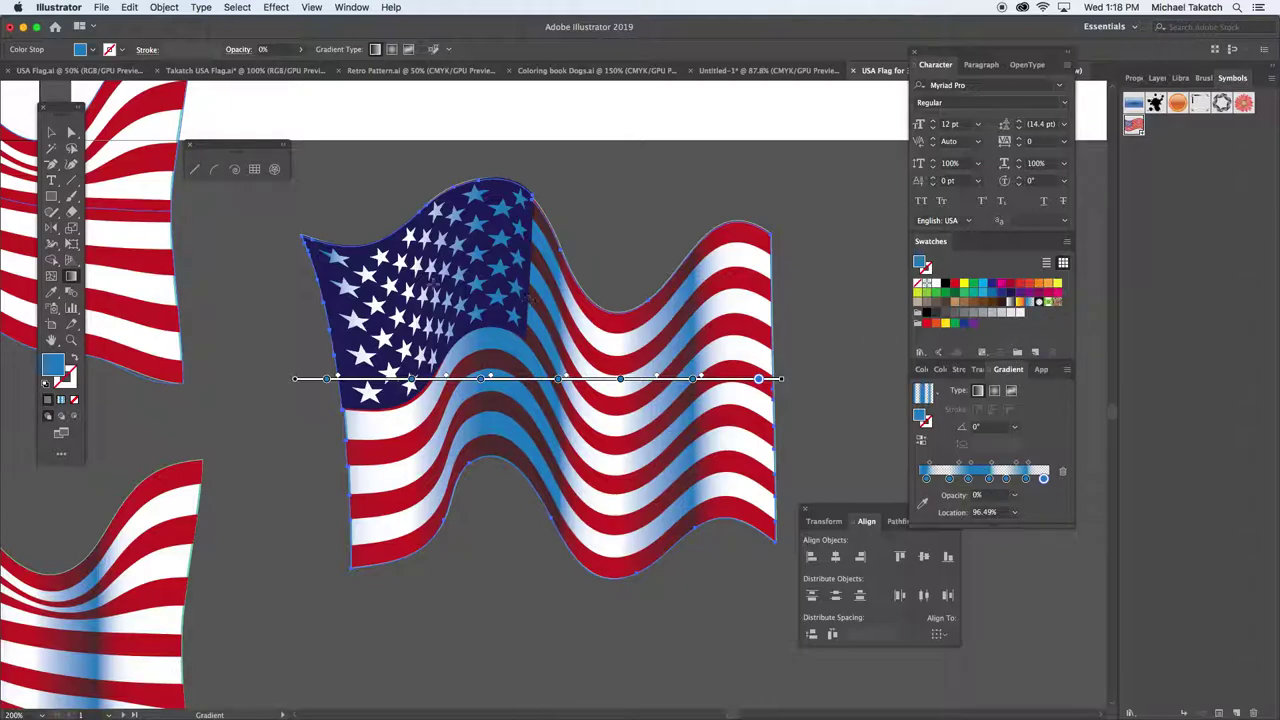
left_click(52, 132)
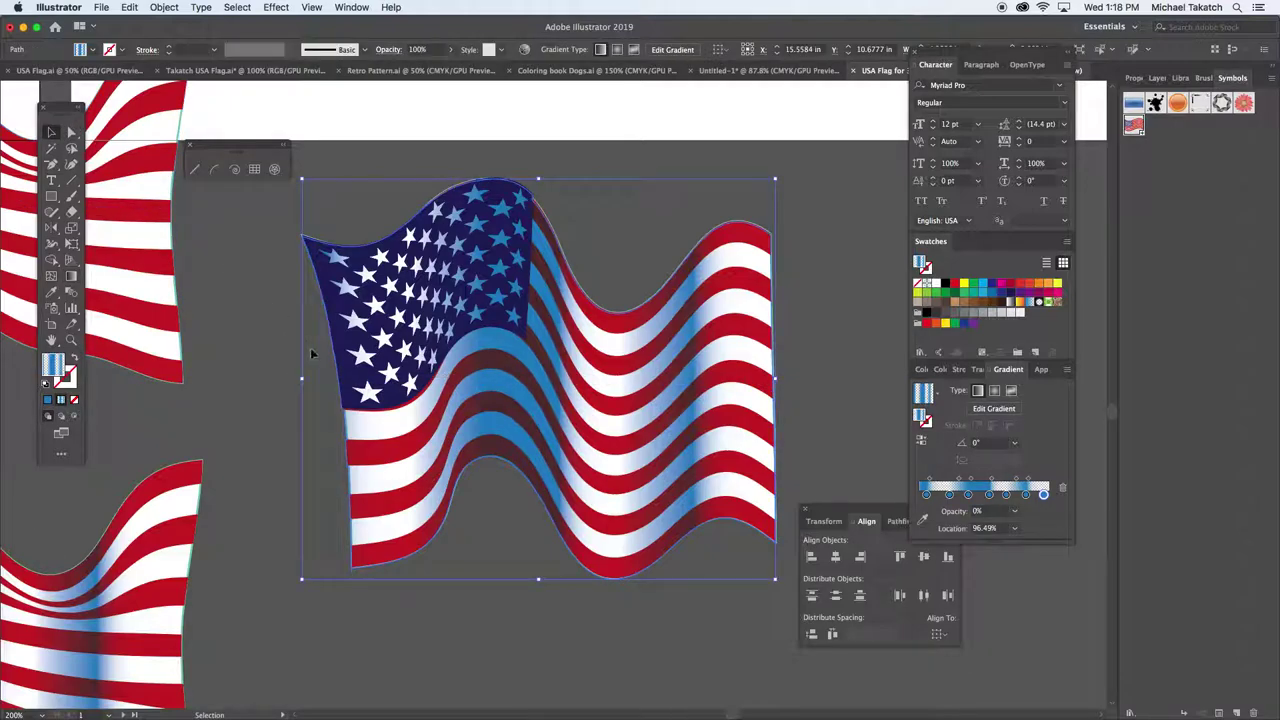
- Reposition the gradient stops and add a new one to shade the flag's folds
left_click(71, 276)
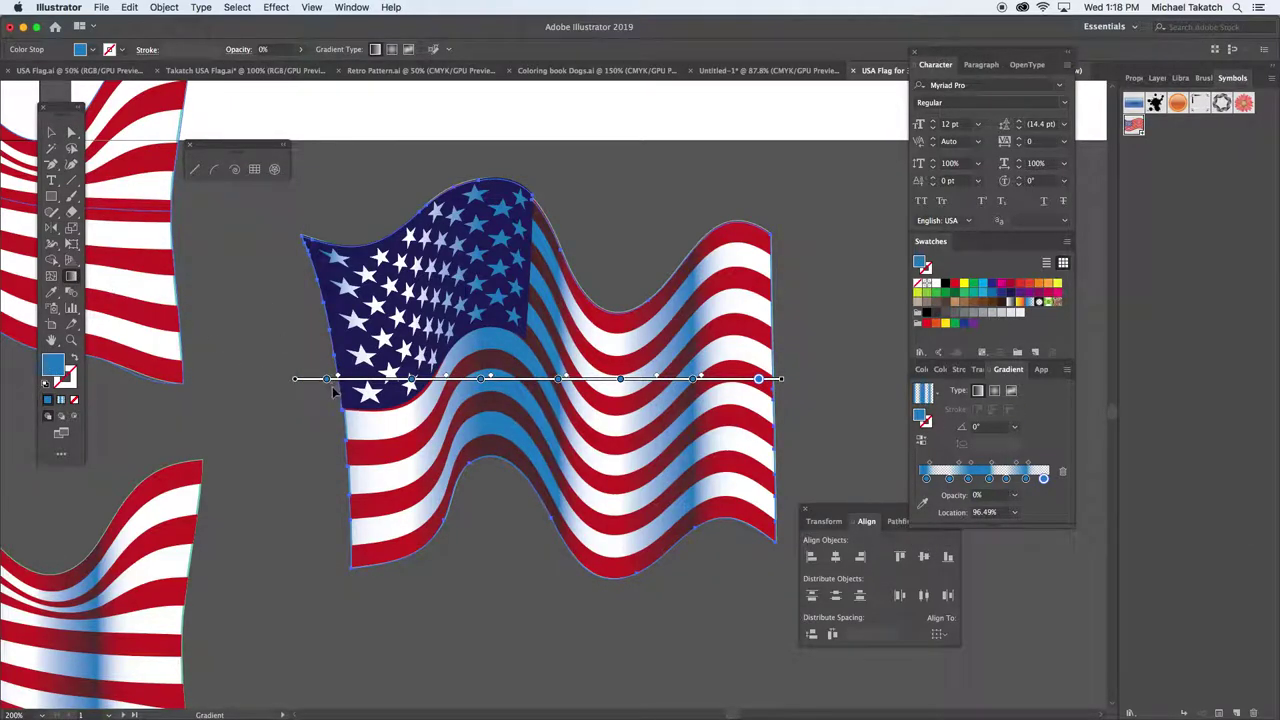
mouse_move(329, 381)
left_mouse_down()
mouse_move(471, 380)
mouse_move(415, 380)
left_mouse_up()
left_click(500, 380)
left_click_drag(557, 379, 607, 379)
left_click_drag(692, 379, 704, 379)
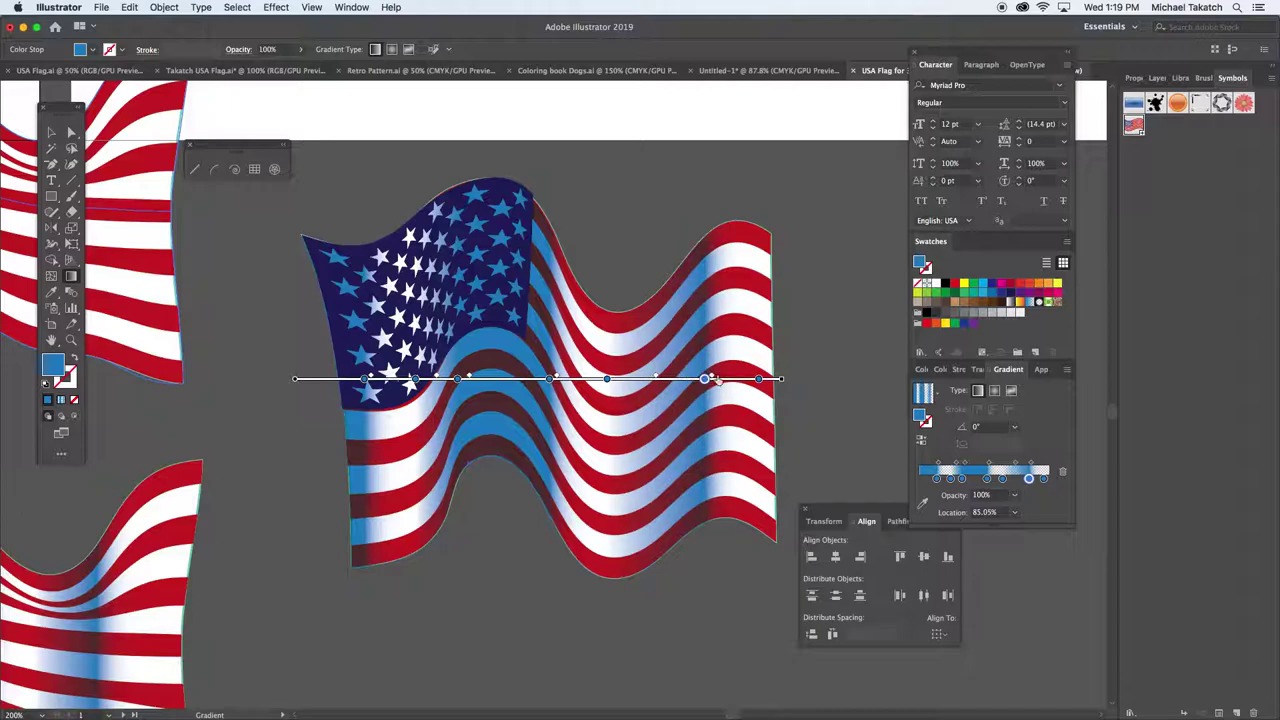
left_click(51, 132)
left_click(382, 209)
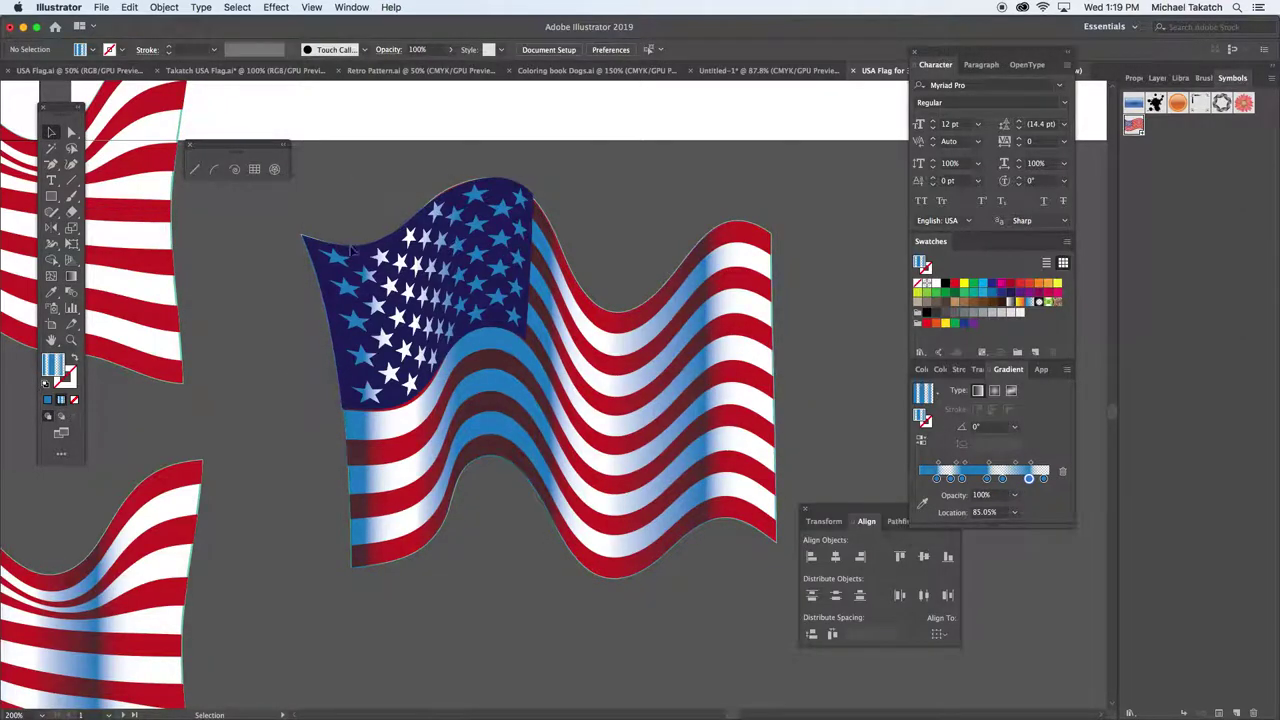
key("super+minus")
key("super+minus")
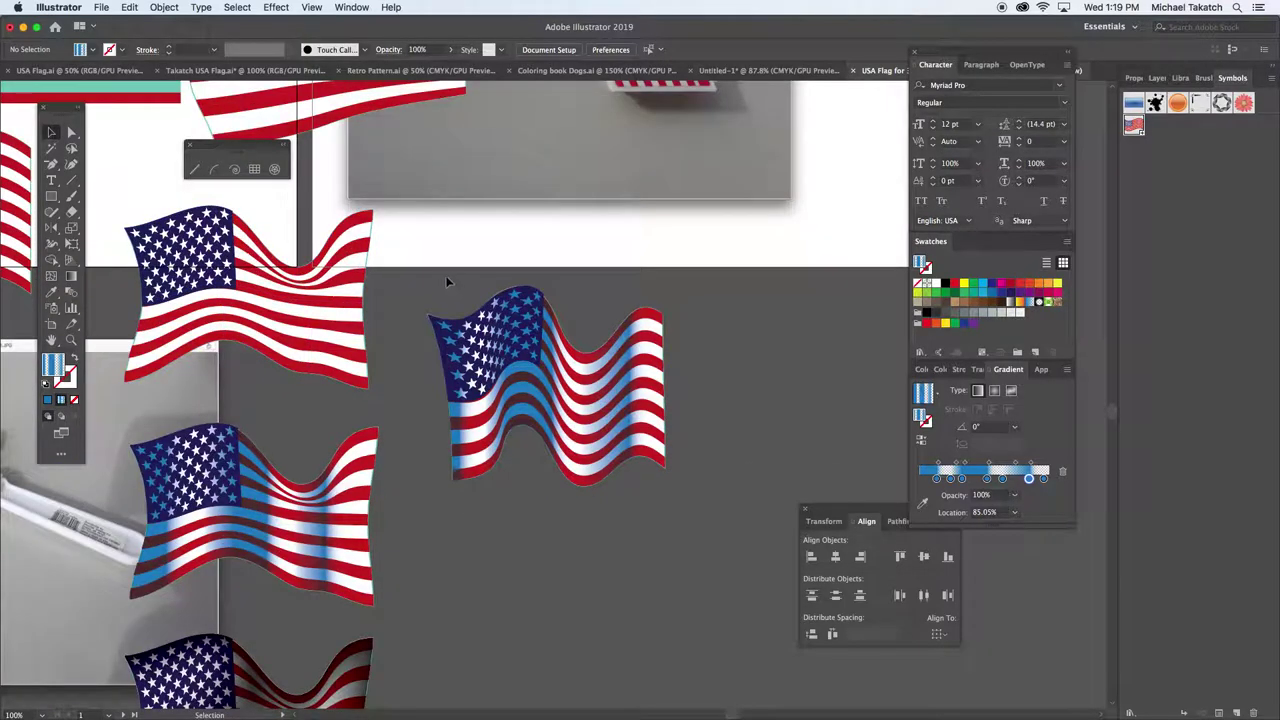
- Duplicate the shaded flag below, then refill the top flag's overlay with flat grey
left_click(643, 420)
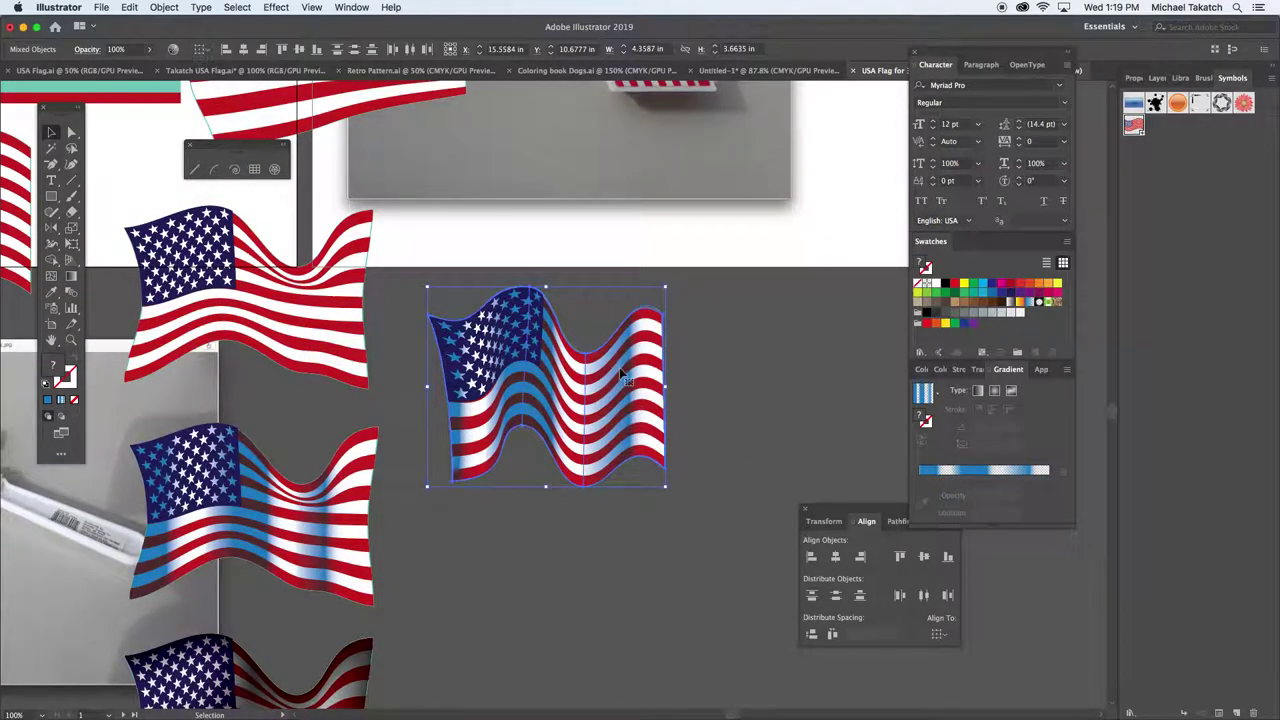
left_click_drag(621, 374, 622, 600)
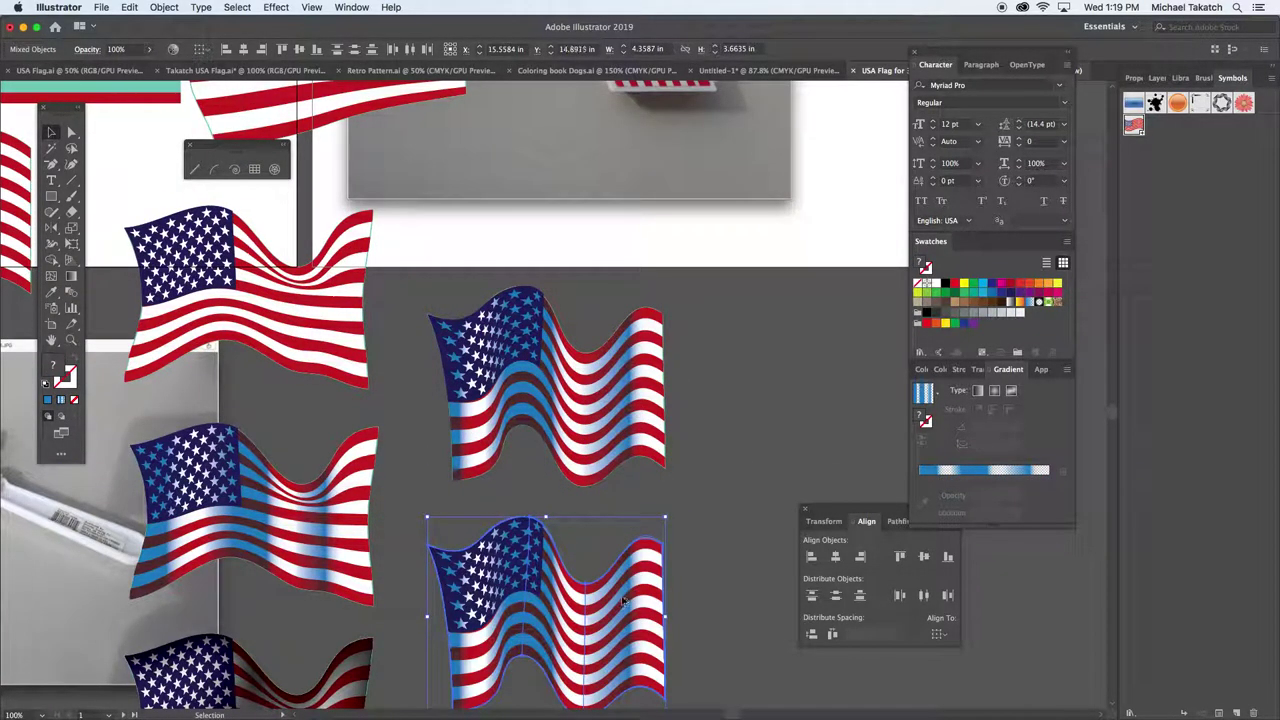
left_click(705, 360)
mouse_move(618, 368)
left_mouse_down()
mouse_move(660, 368)
mouse_move(611, 372)
left_mouse_up()
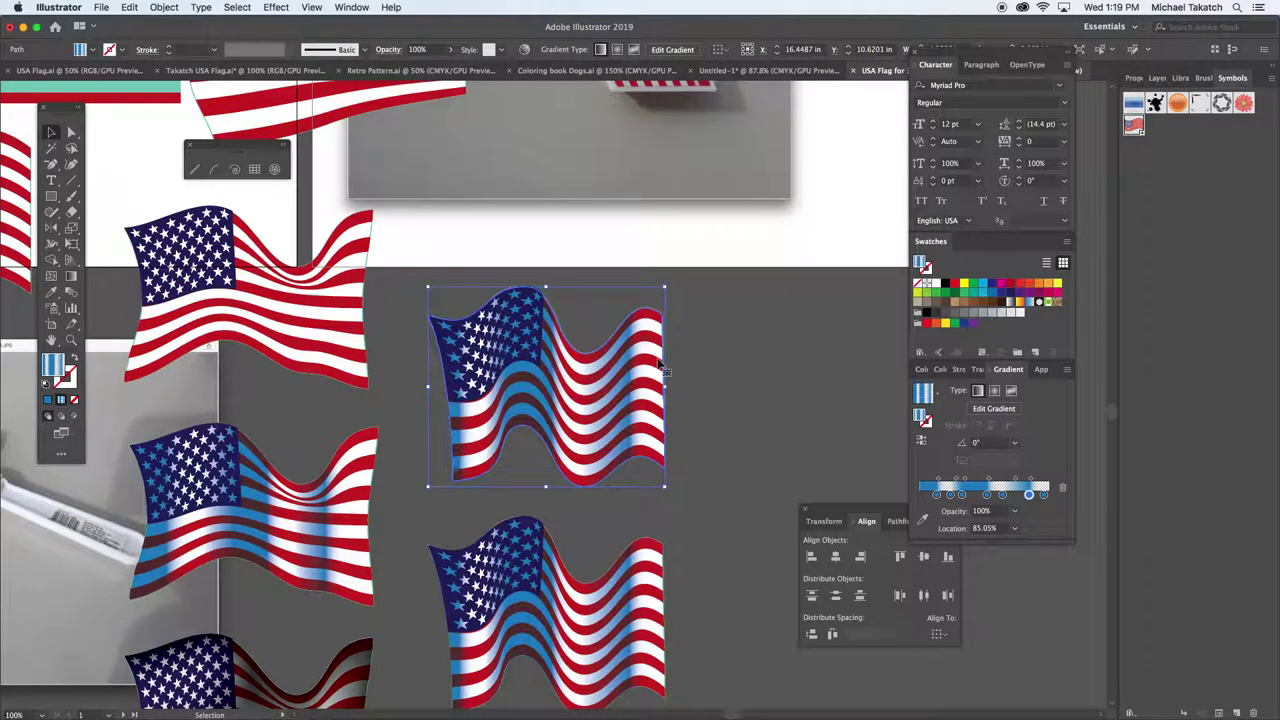
left_click(965, 314)
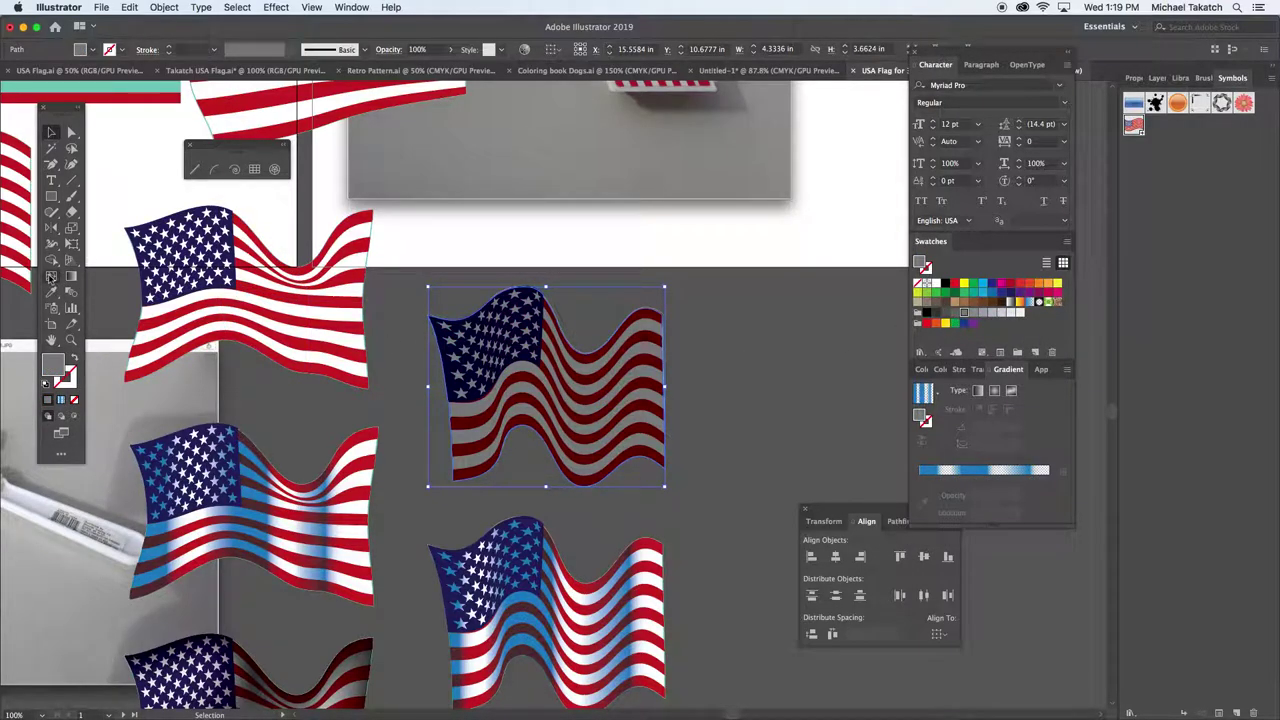
- Convert the grey flag into a gradient mesh with several vertical and horizontal lines, then enlarge it
left_click(51, 277)
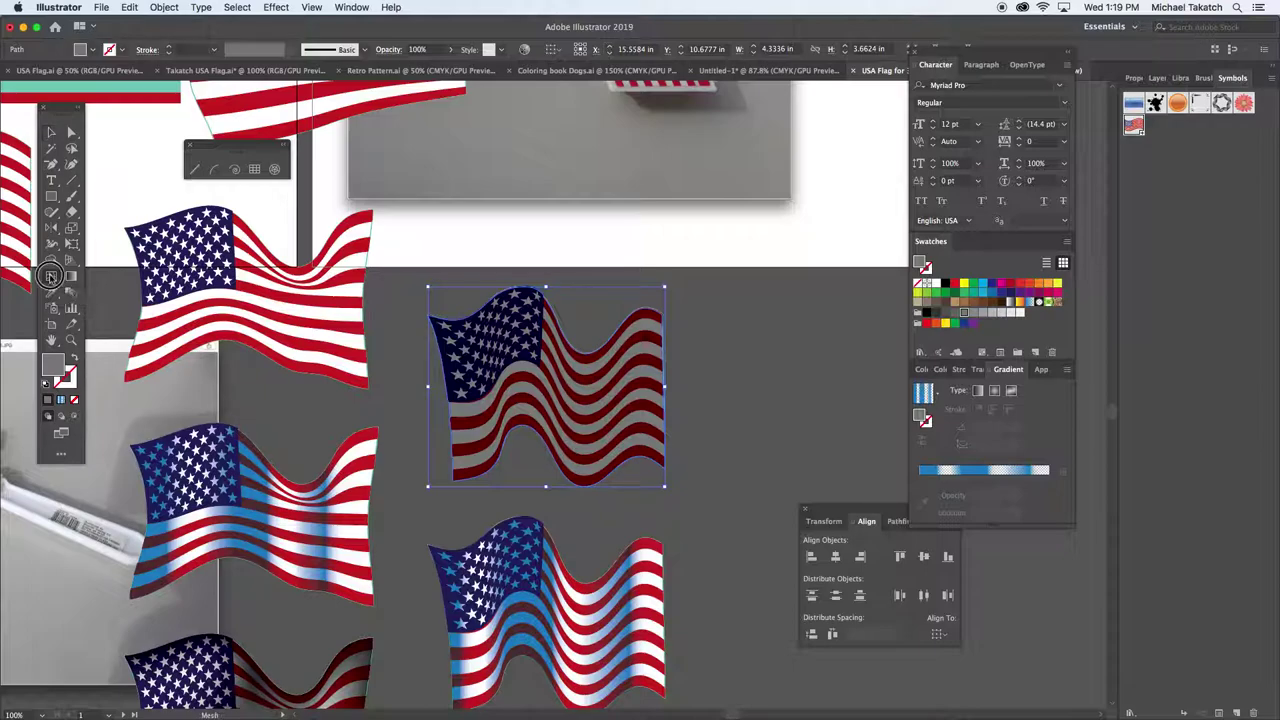
left_click(520, 318)
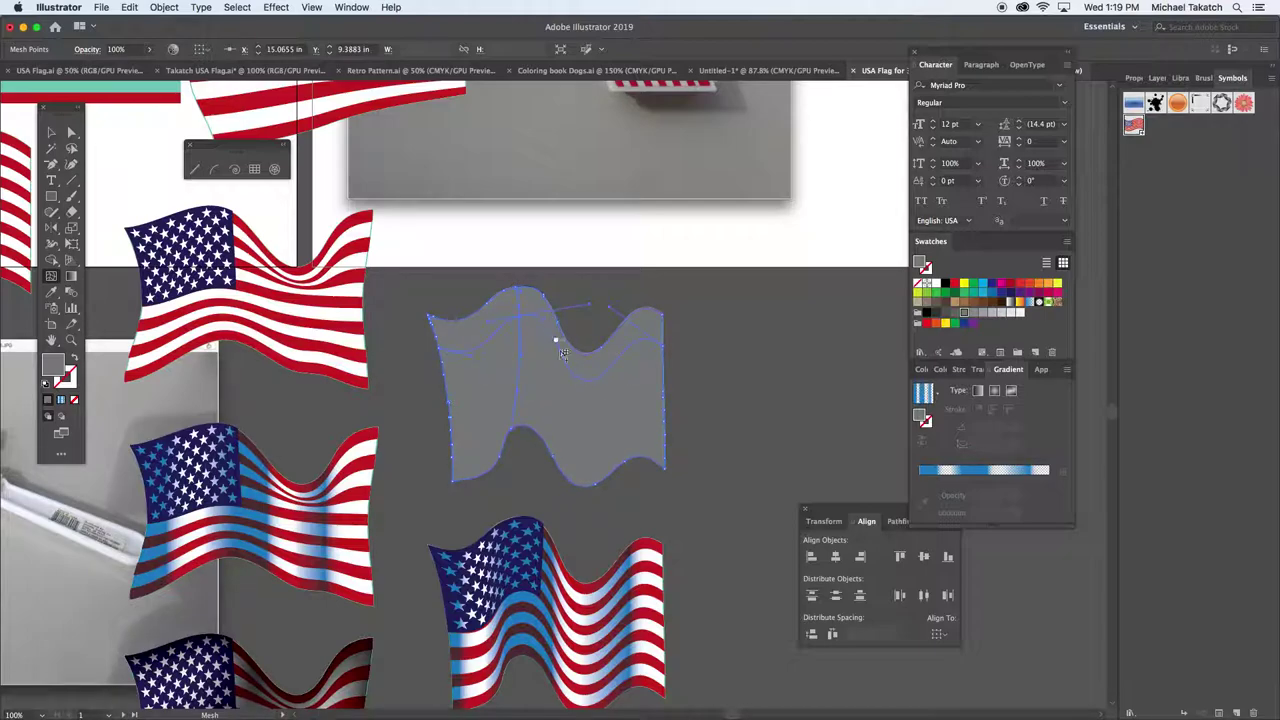
left_click(591, 384)
left_click(643, 342)
left_click(477, 353)
left_click(486, 425)
left_click(71, 132)
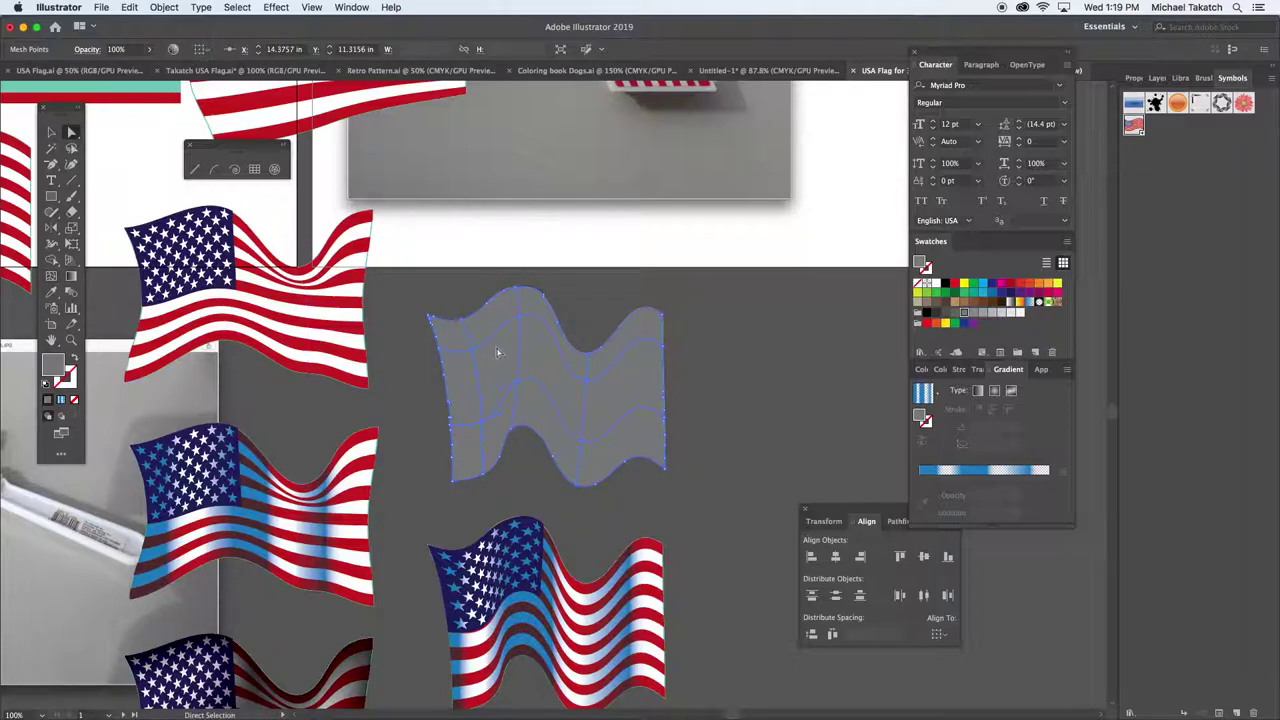
key("super+equal")
key("super+equal")
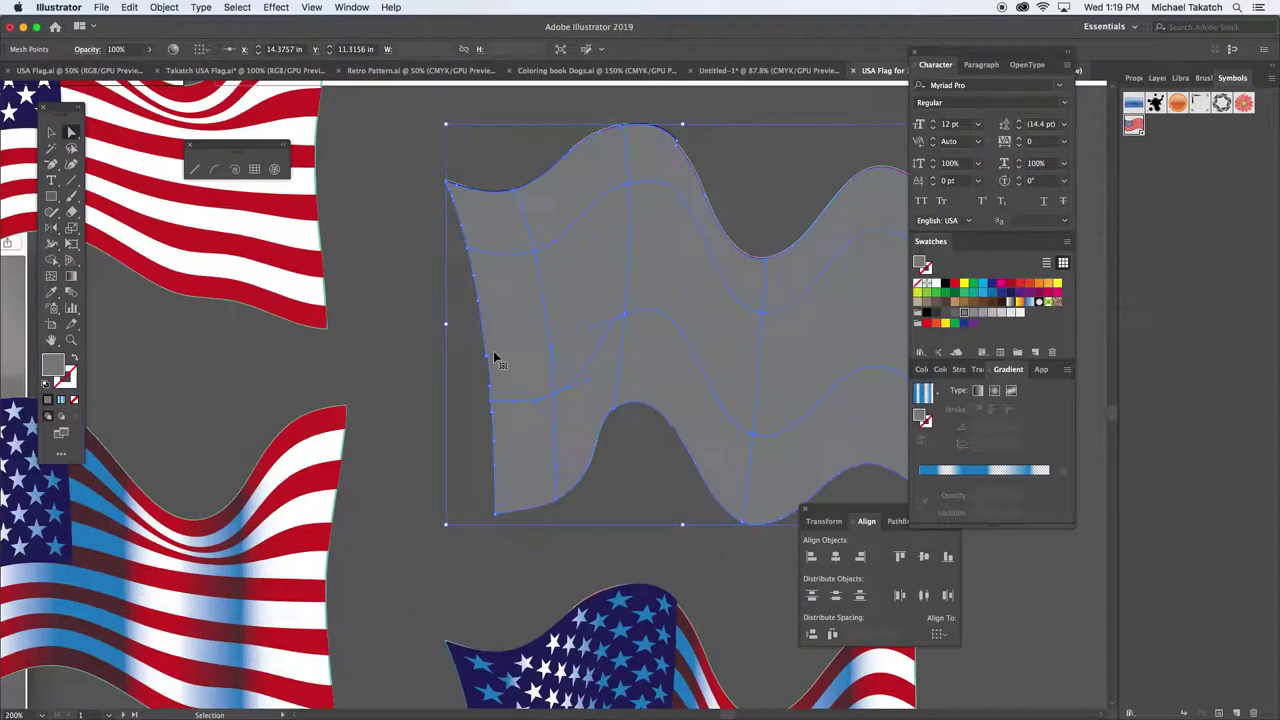
left_click_drag(606, 306, 395, 318)
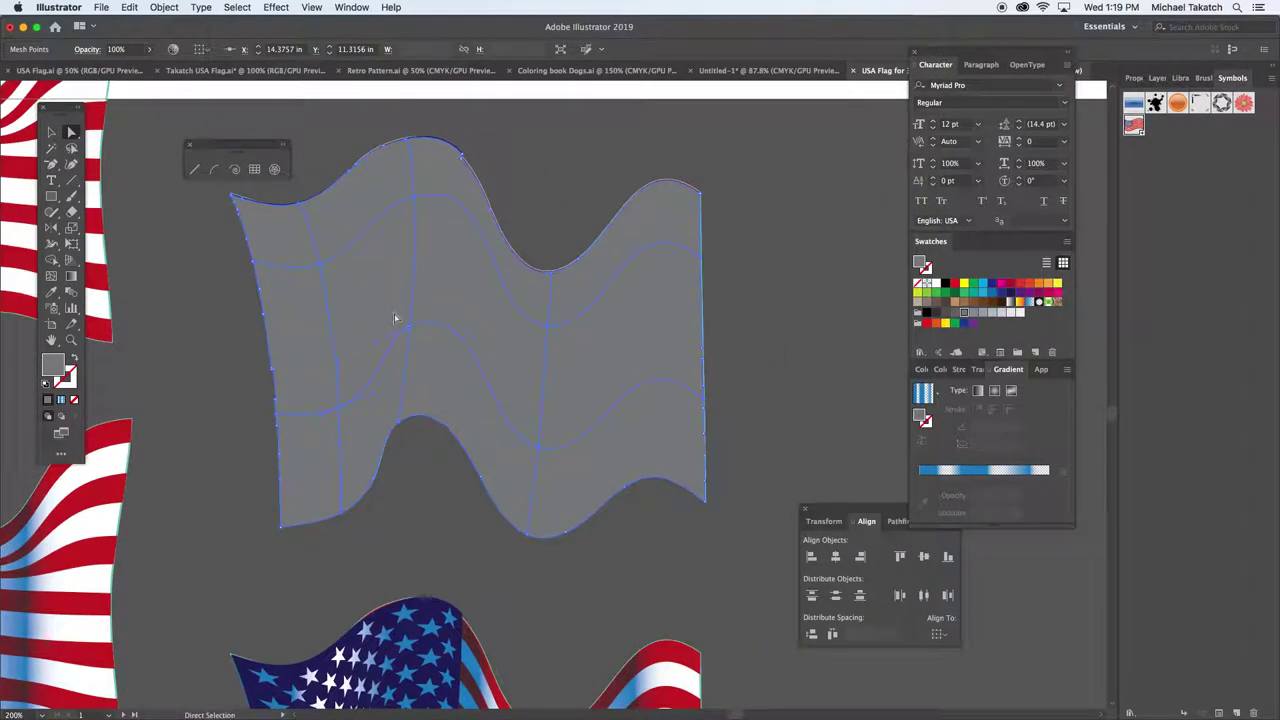
- Colour two mesh points on the top wave white as a highlight
left_click(416, 204)
left_click(1020, 313)
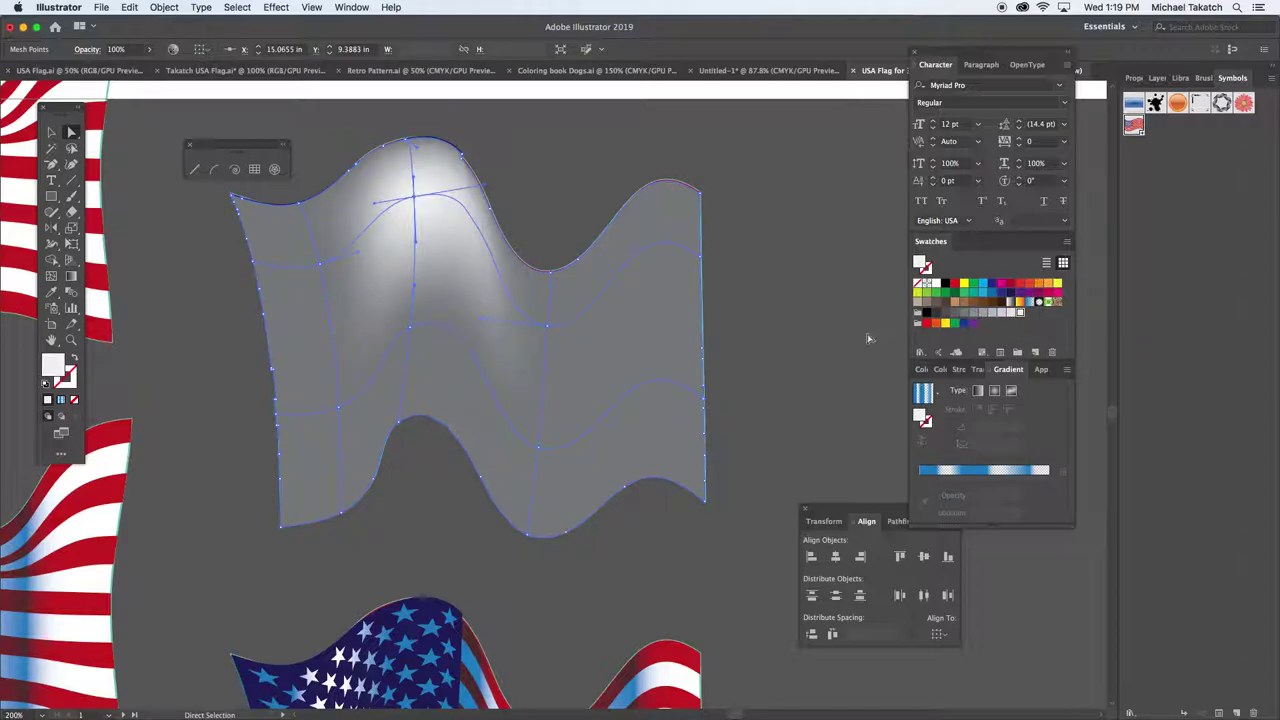
left_click(412, 327)
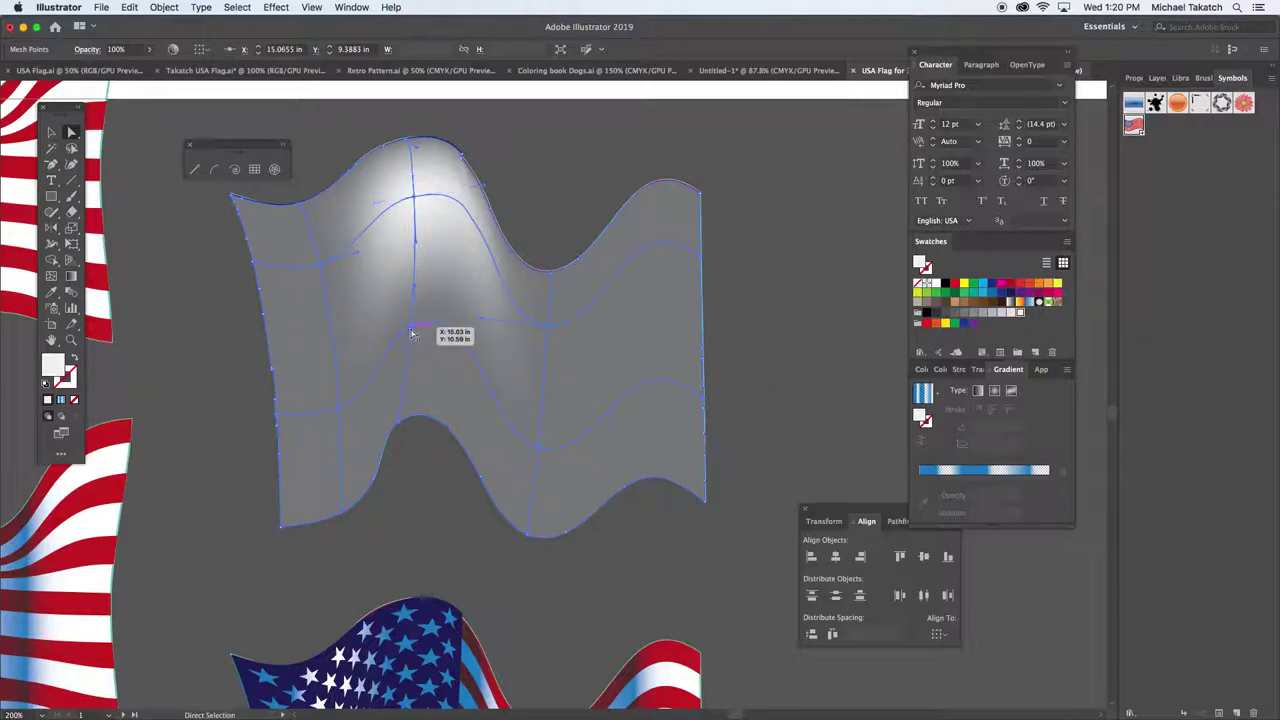
left_click(1020, 313)
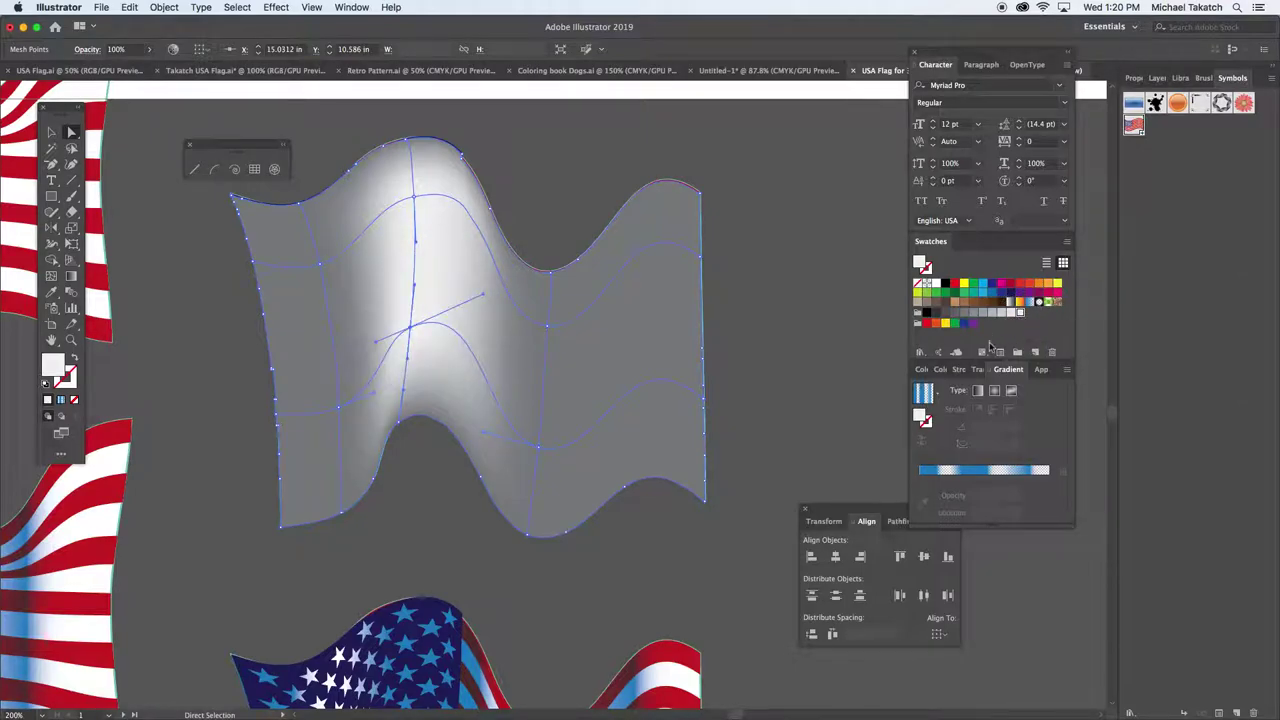
- Lower the mesh overlay's opacity to 57% and reselect the whole mesh flag
left_click(1044, 370)
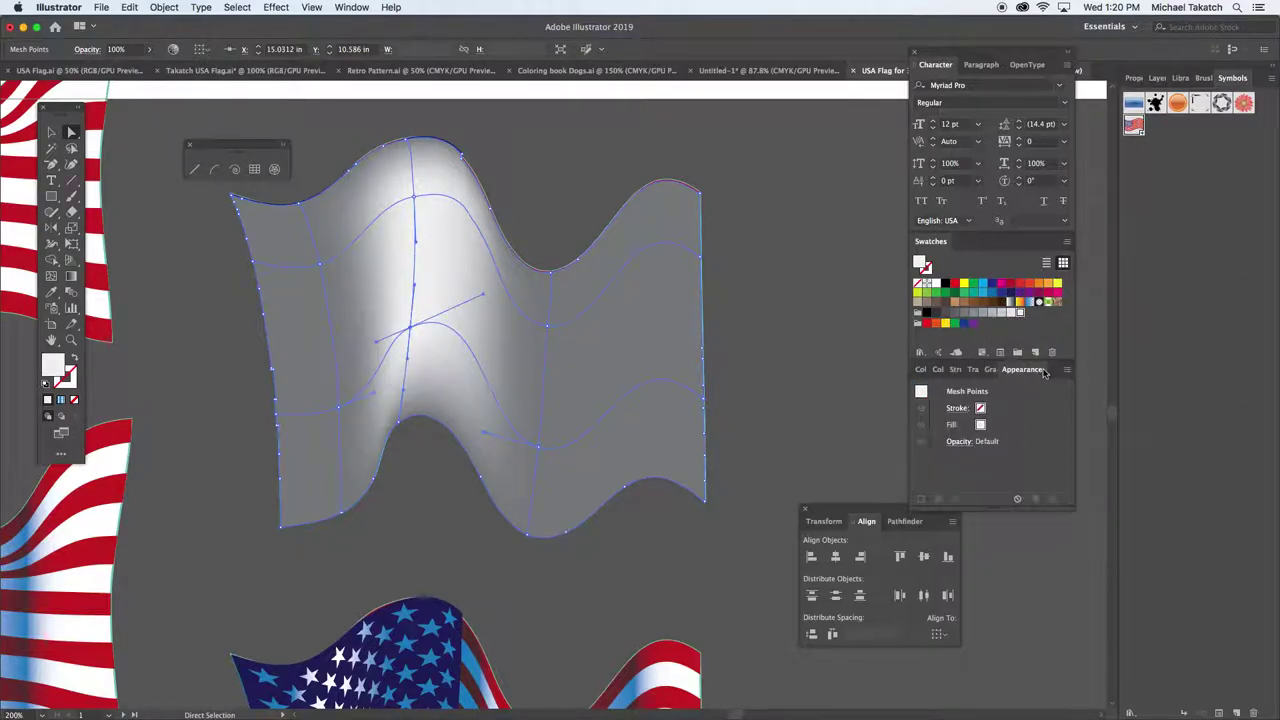
left_click(952, 428)
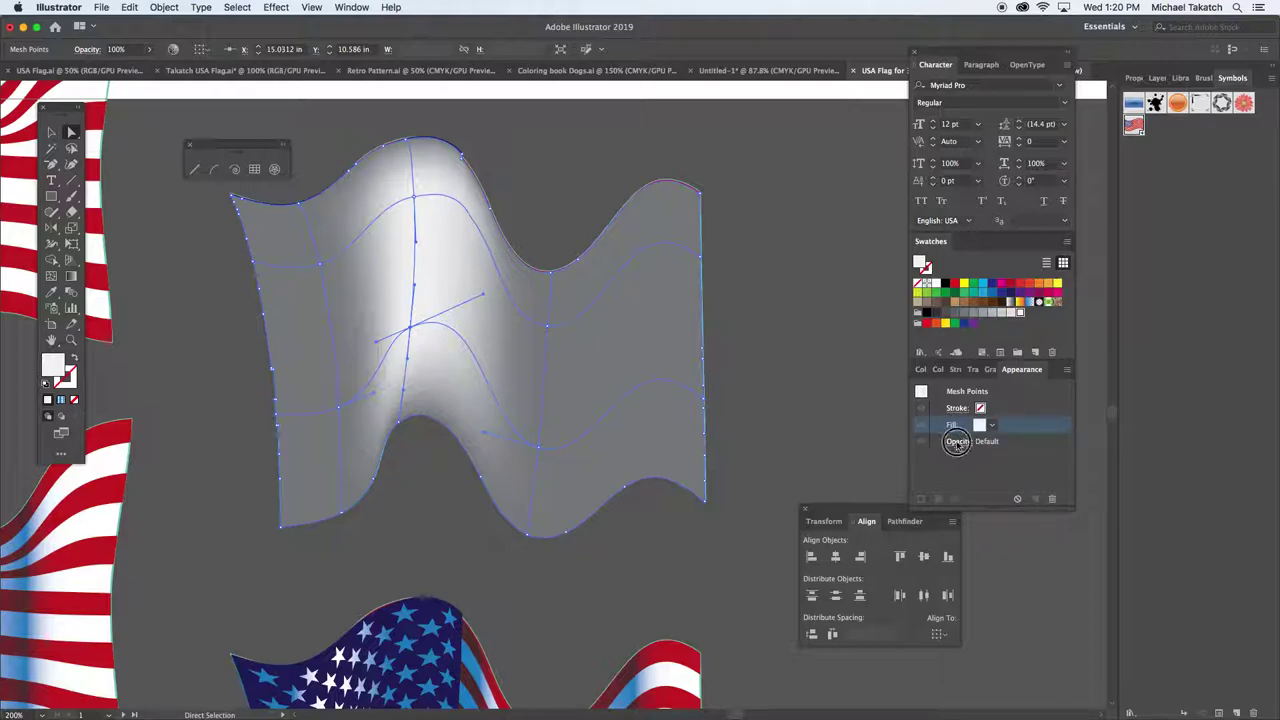
left_click(954, 442)
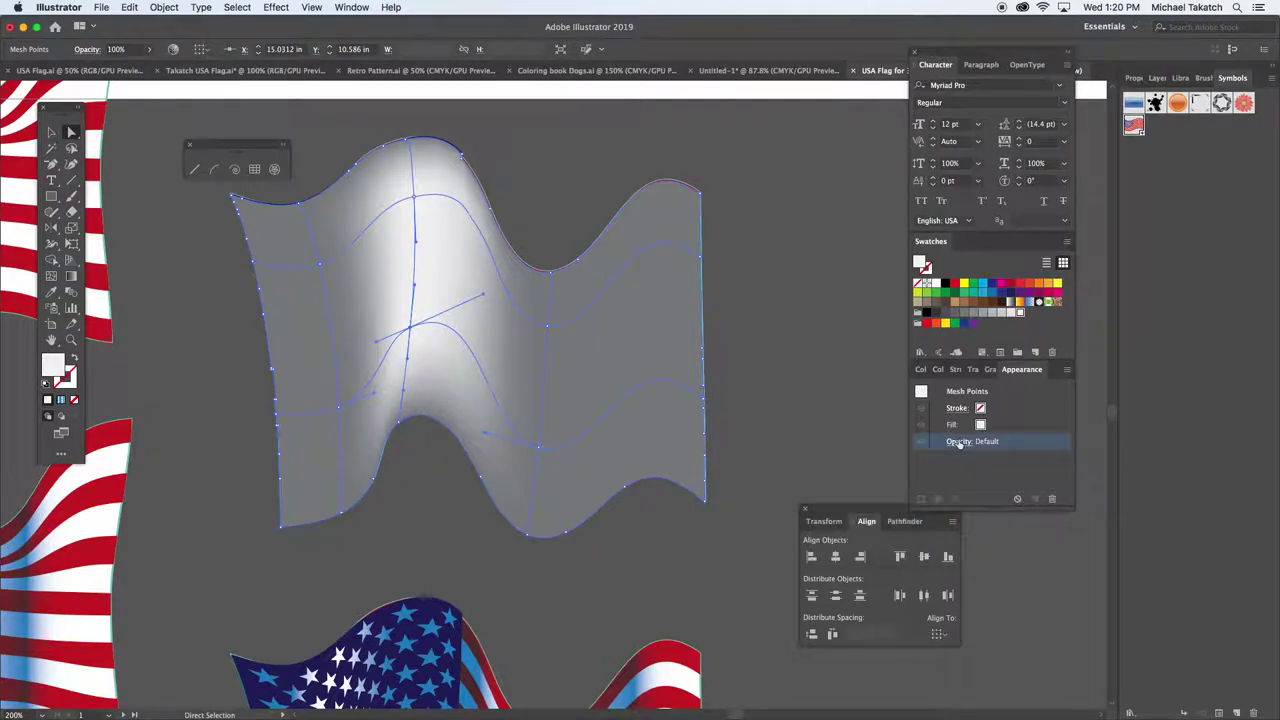
left_click(959, 442)
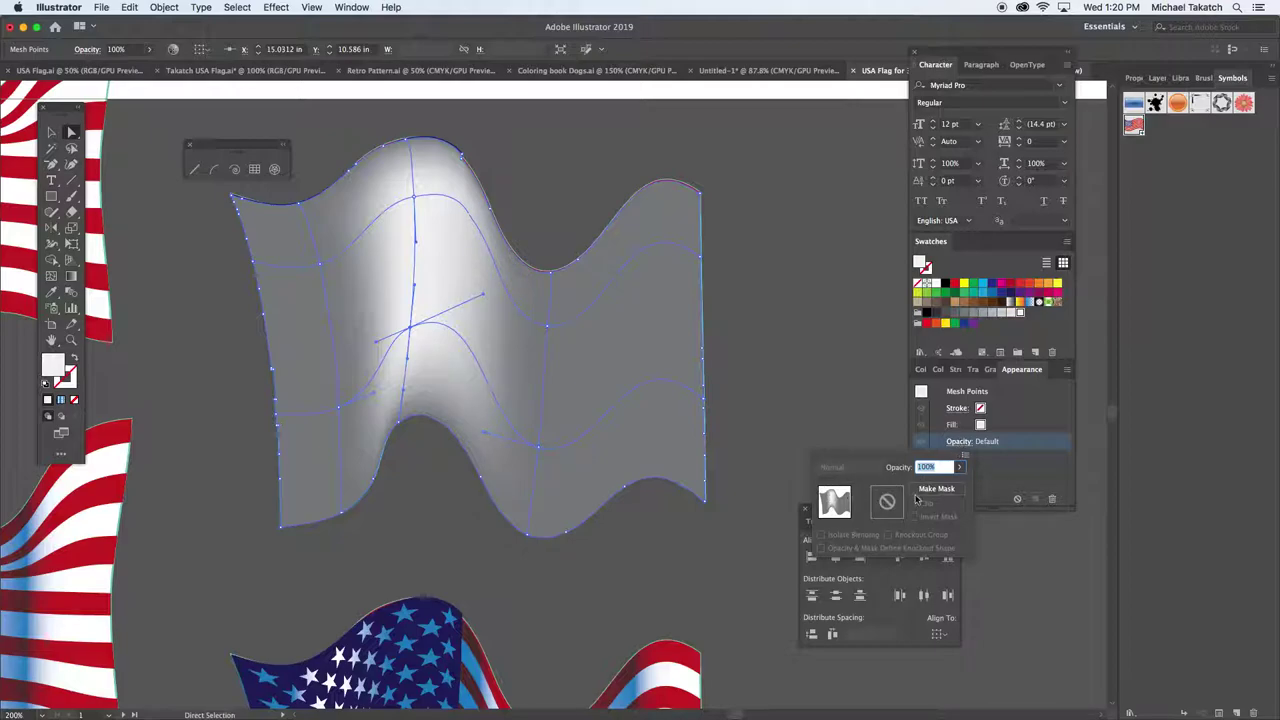
left_click(958, 468)
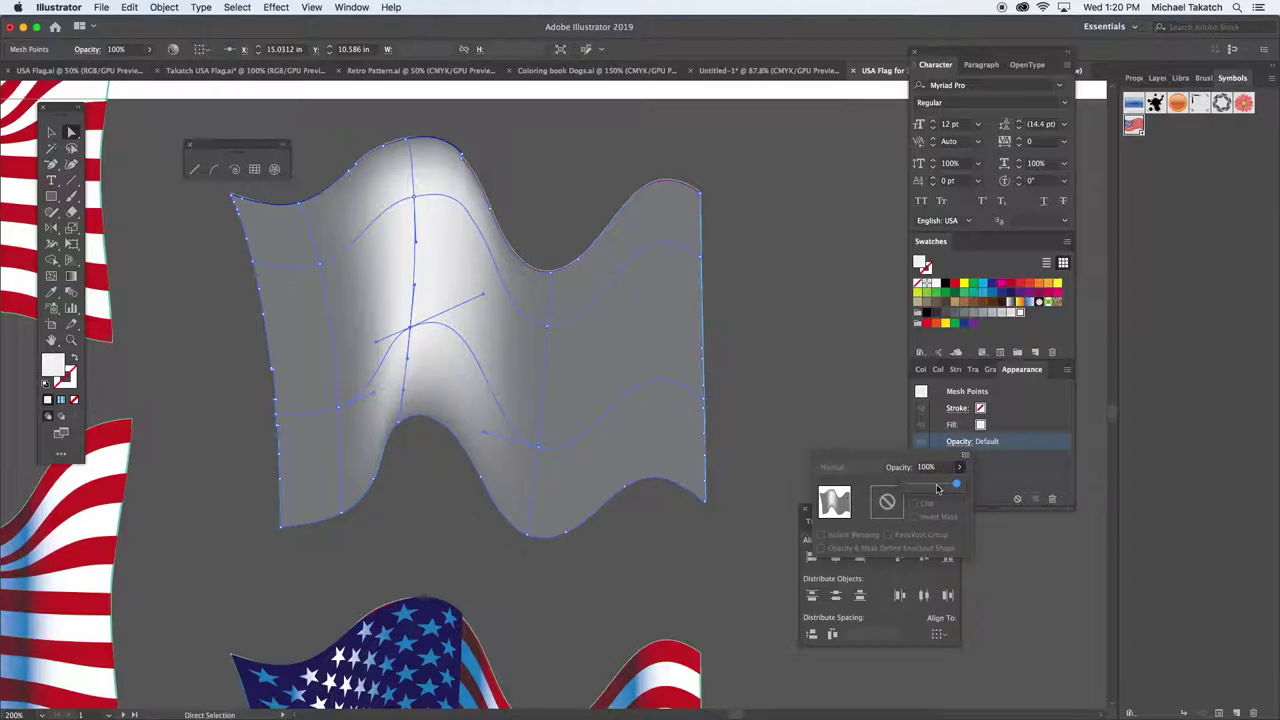
left_click(937, 486)
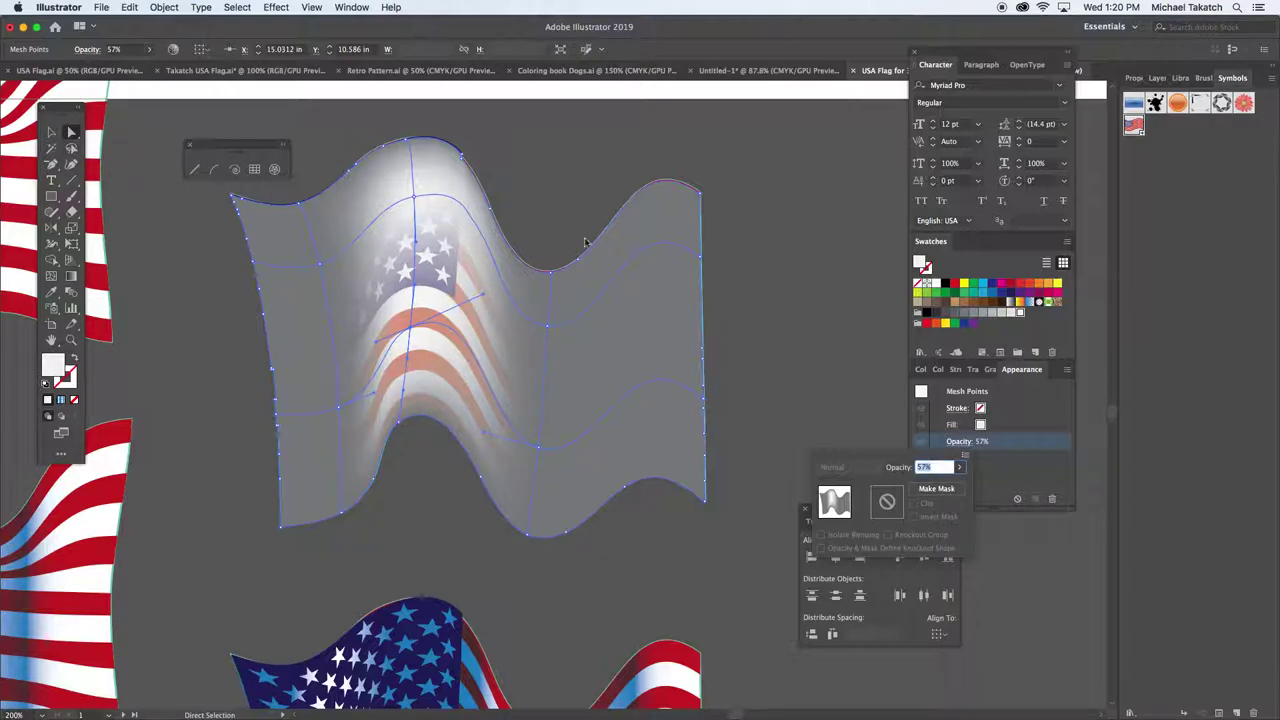
left_click(791, 249)
left_click(791, 249)
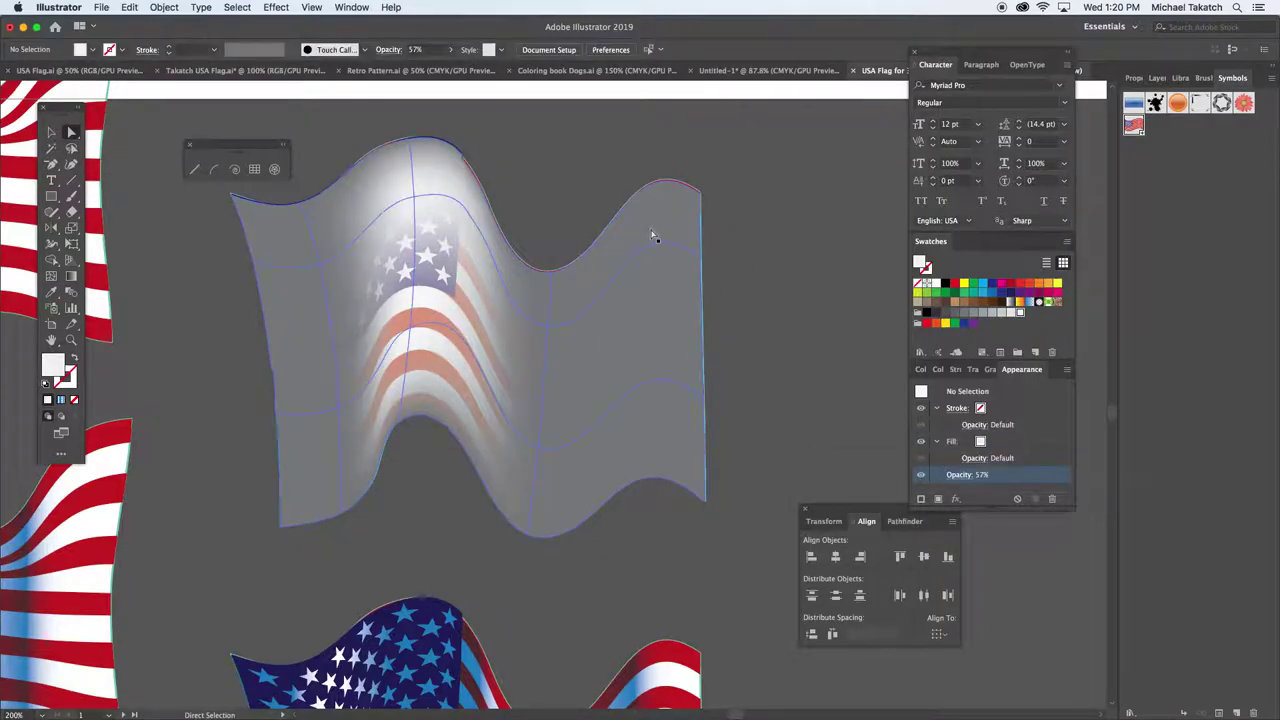
left_click(51, 132)
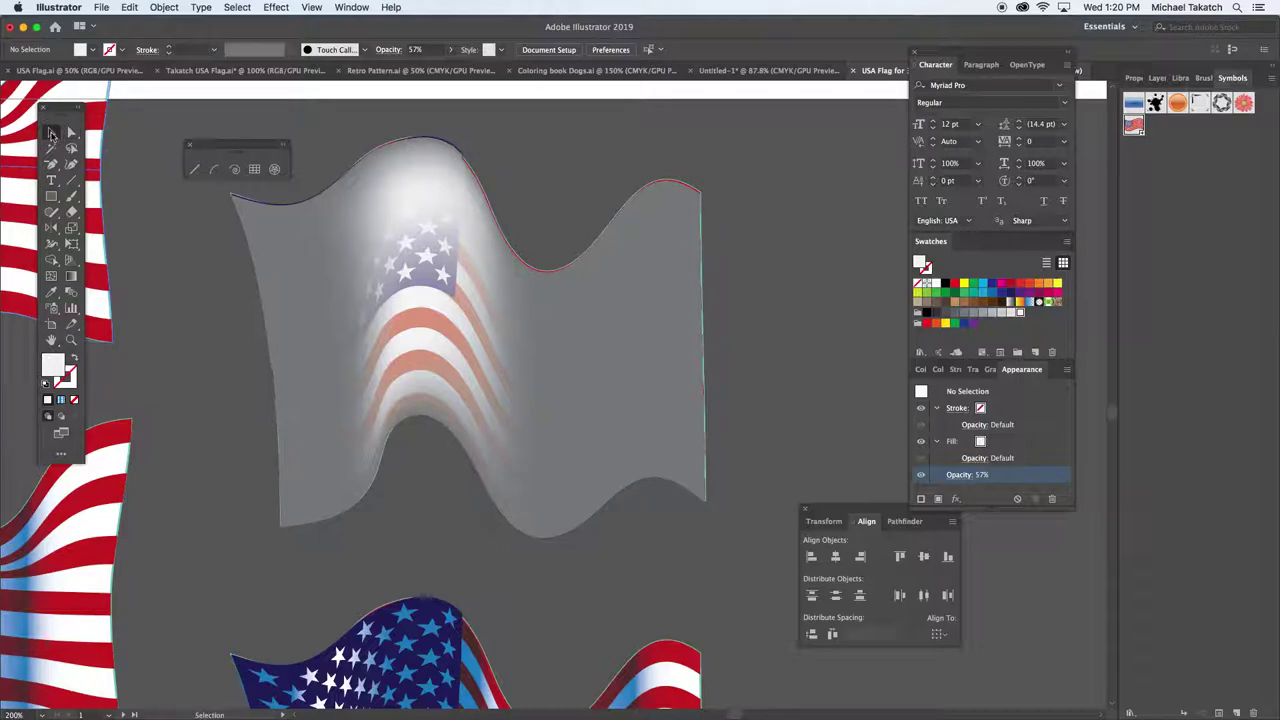
left_click(285, 238)
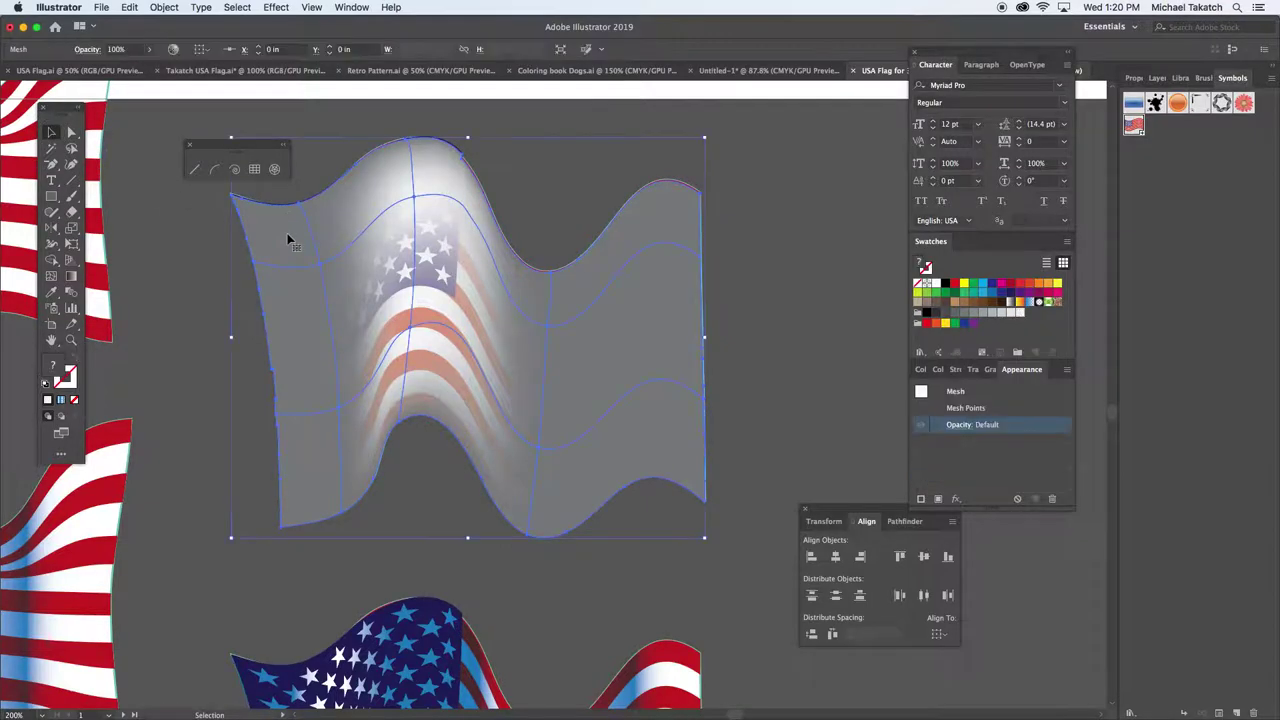
- Set the mesh overlay's blend mode to Multiply in its transparency settings
left_click(987, 425)
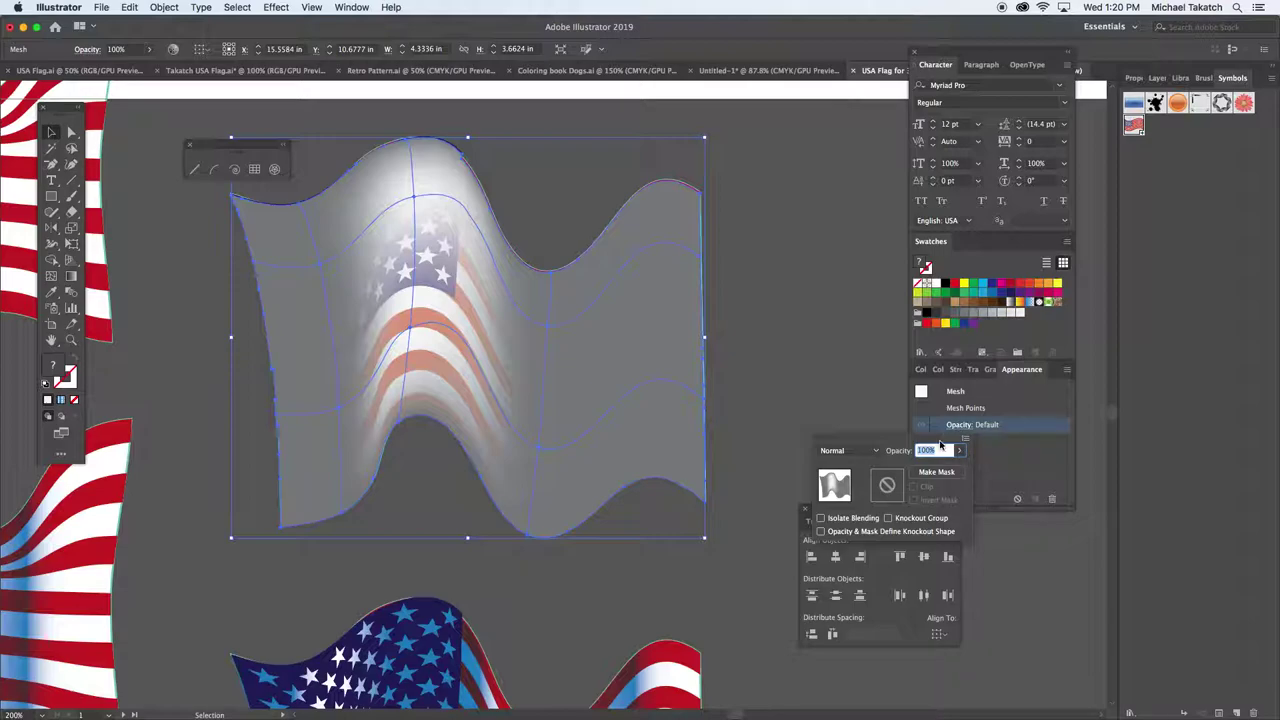
left_click(876, 452)
left_click(851, 505)
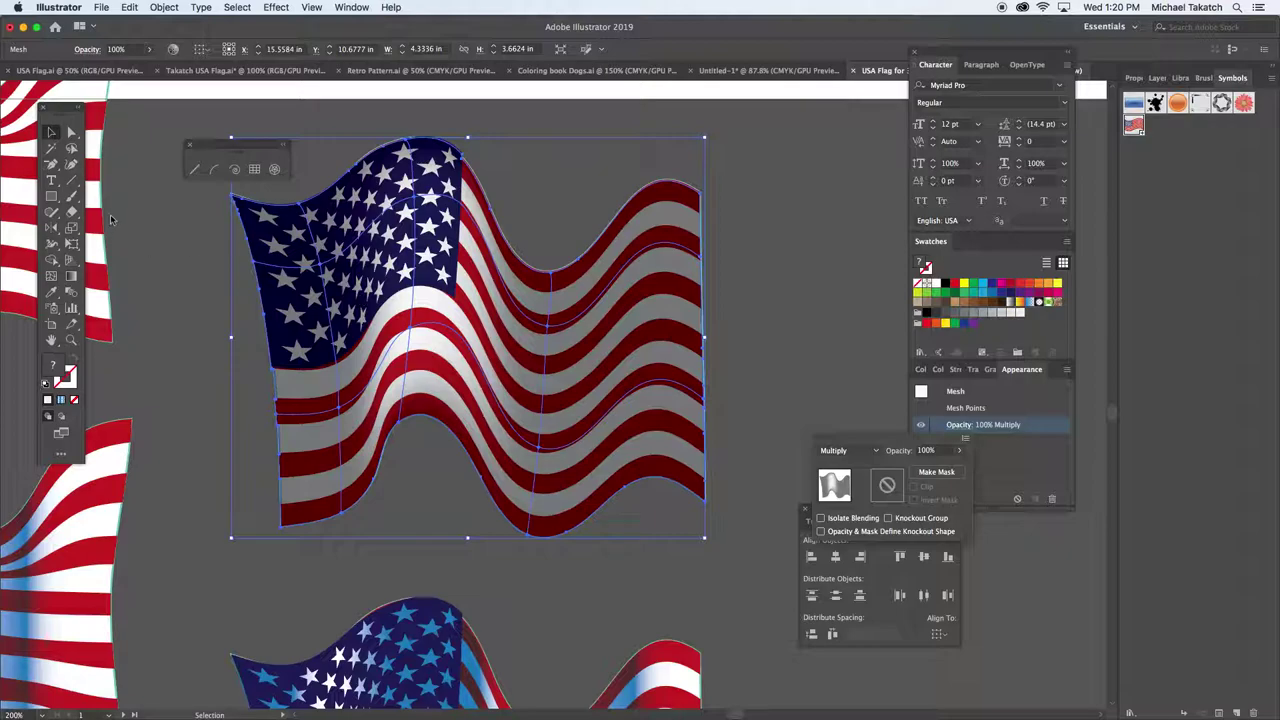
left_click(62, 132)
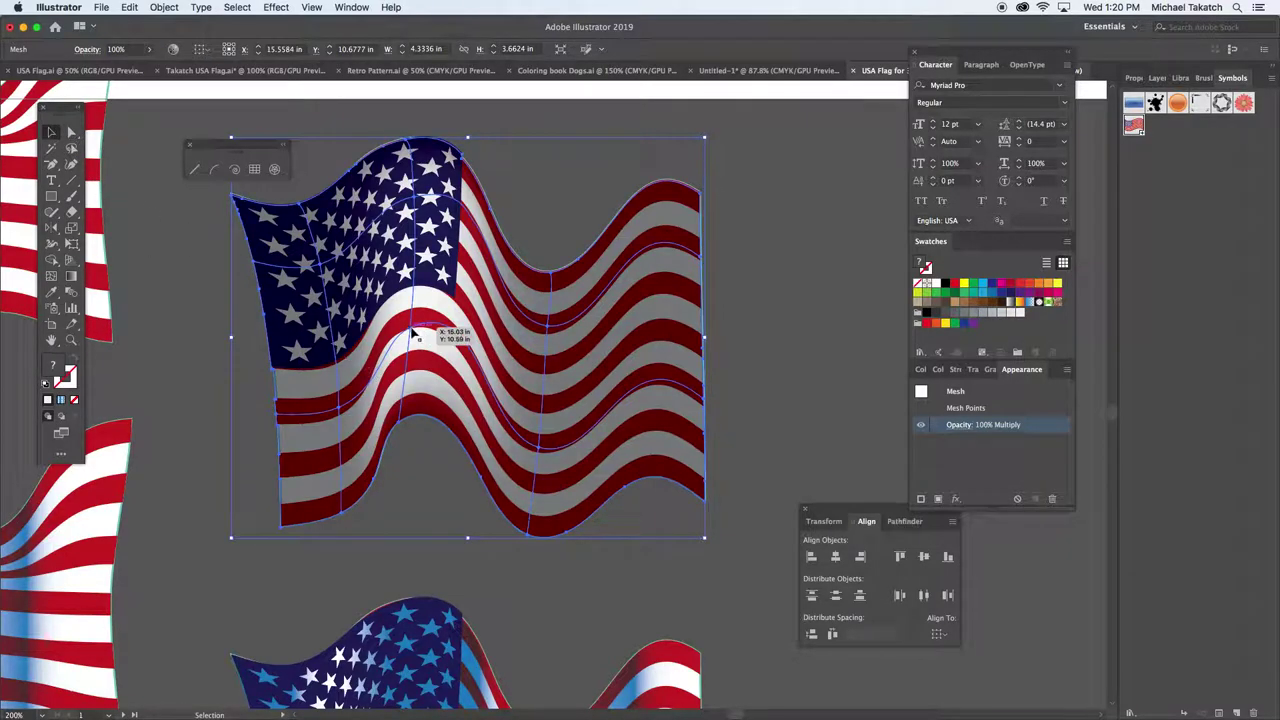
- Whiten one mesh point and darken a lower one to dark grey
left_click(930, 286)
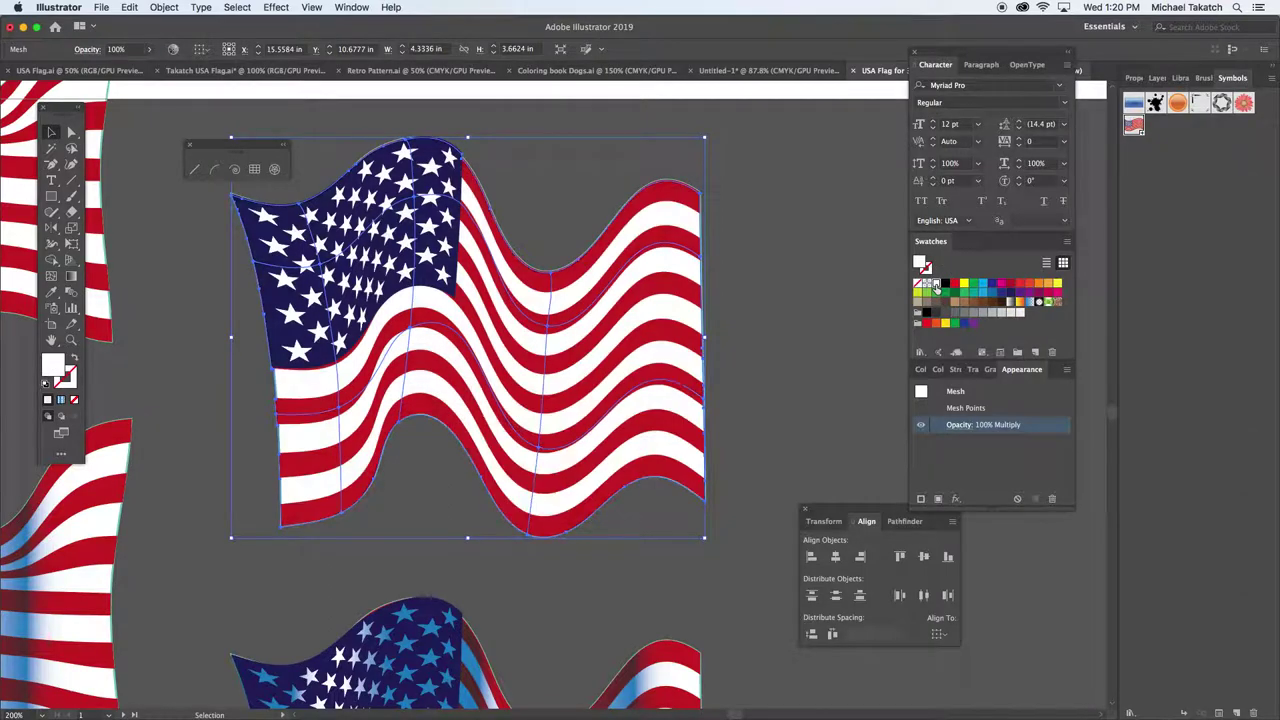
key("ctrl+z")
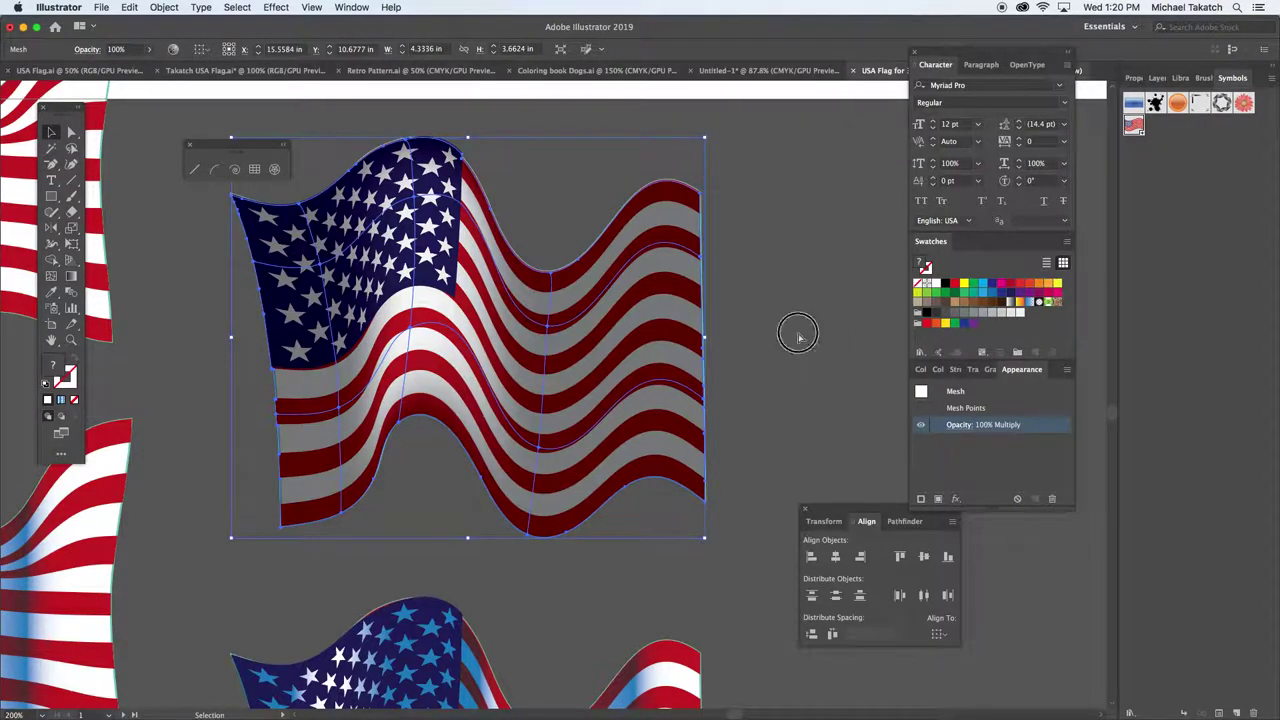
left_click(795, 337)
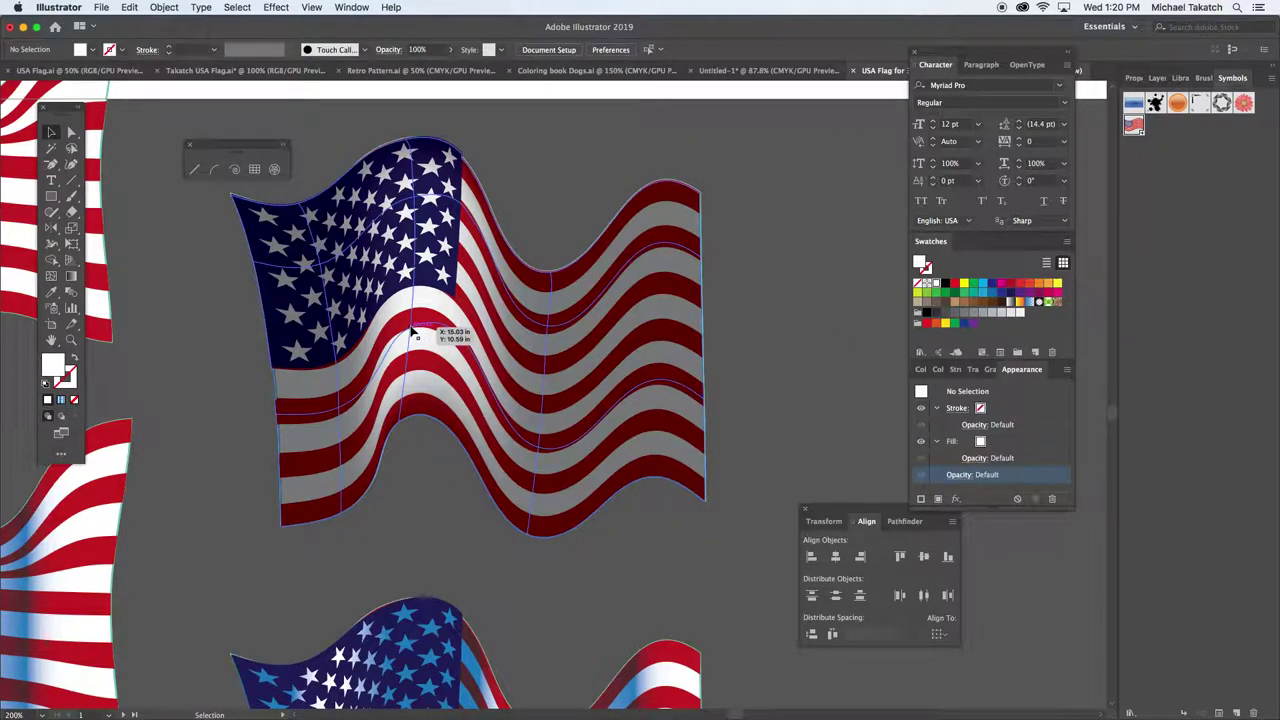
key("a")
left_click(413, 333)
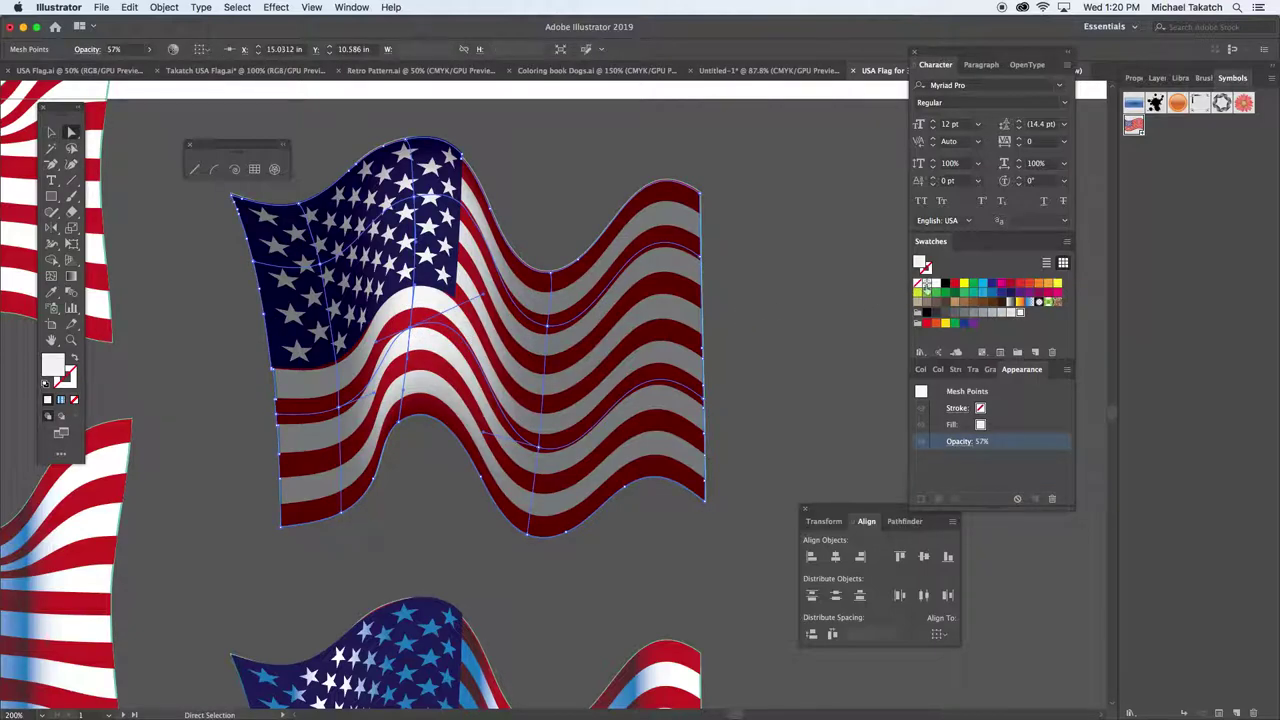
left_click(932, 286)
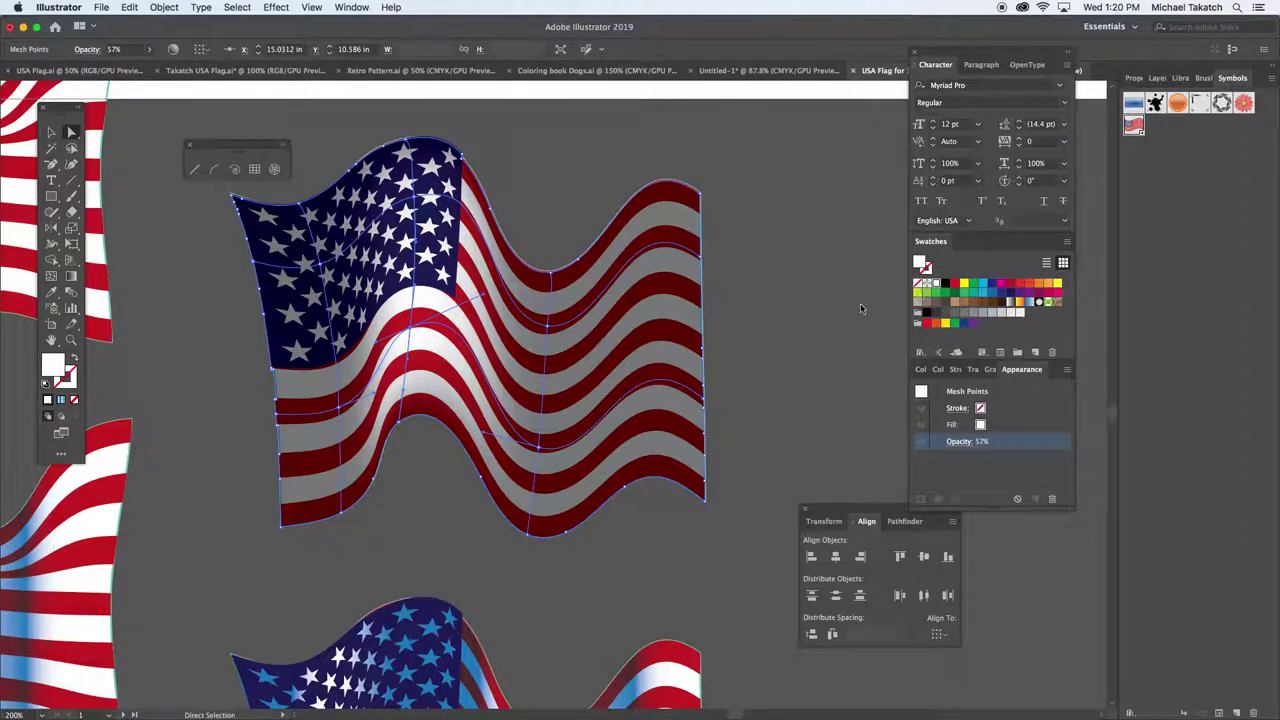
left_click(540, 449)
left_click(943, 316)
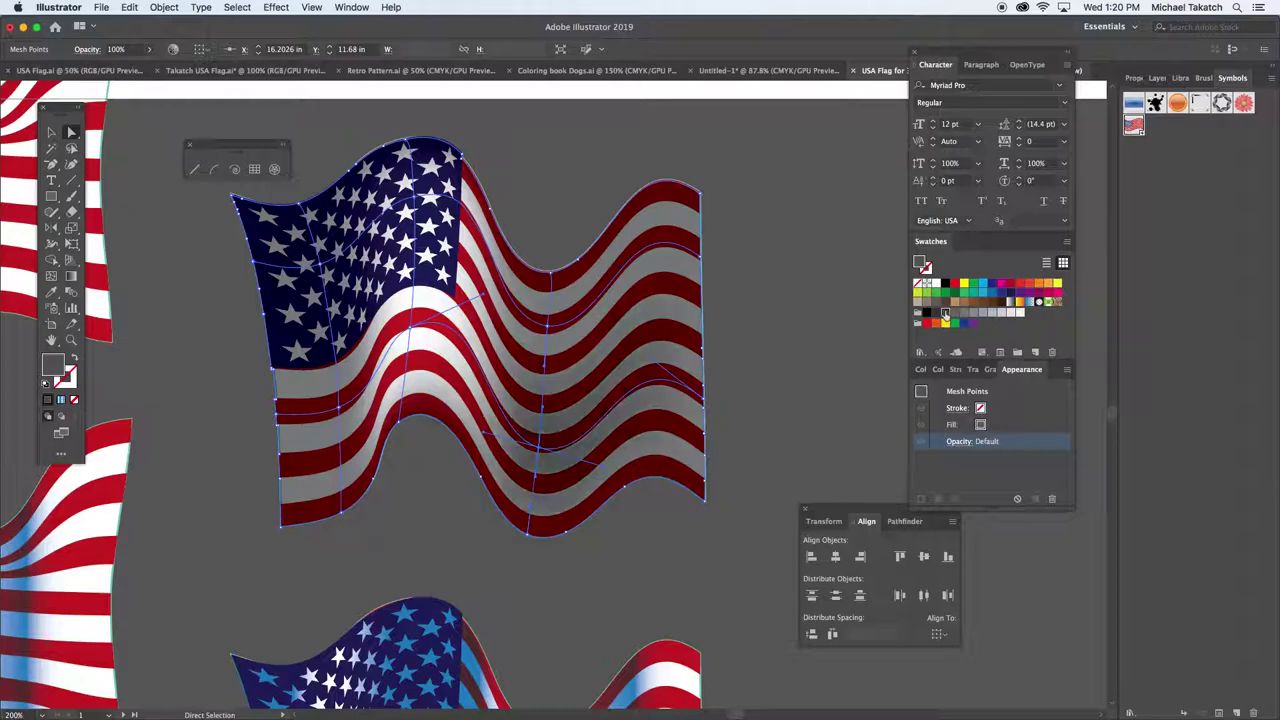
- Darken mesh points near the right side and lighten the flag's right edge to light grey
left_click(552, 328)
left_click(608, 334)
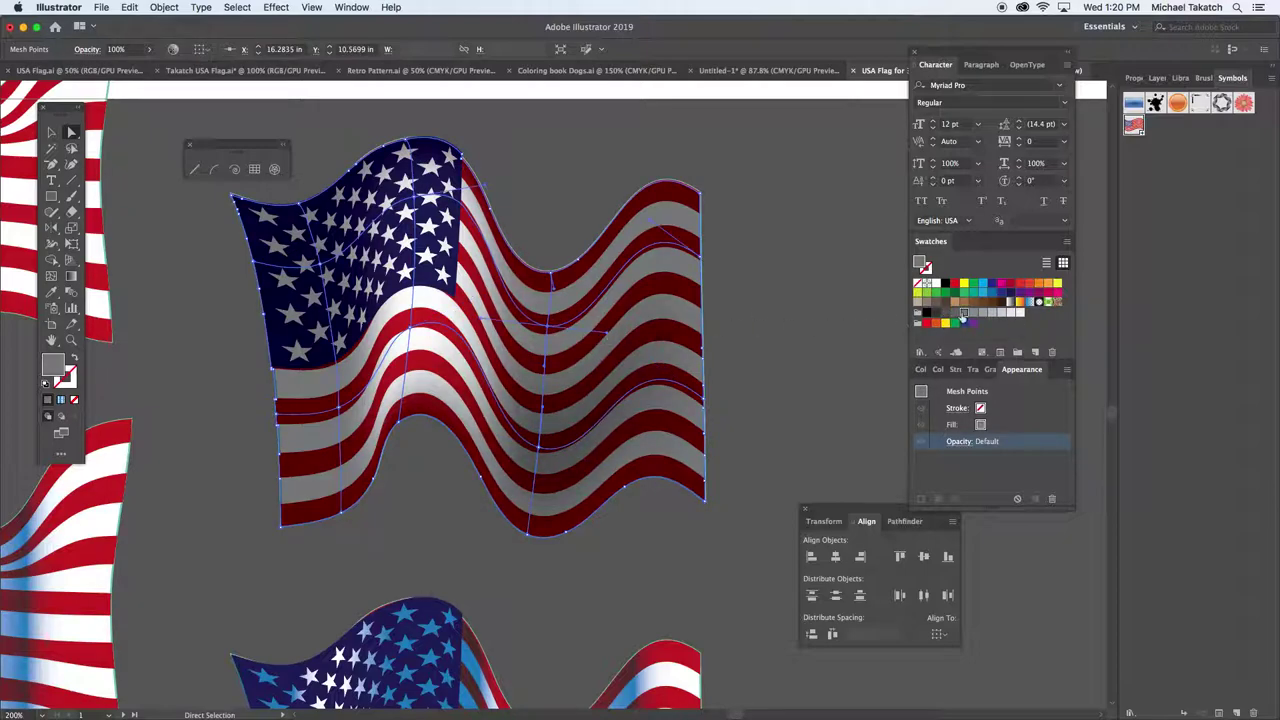
left_click(963, 313)
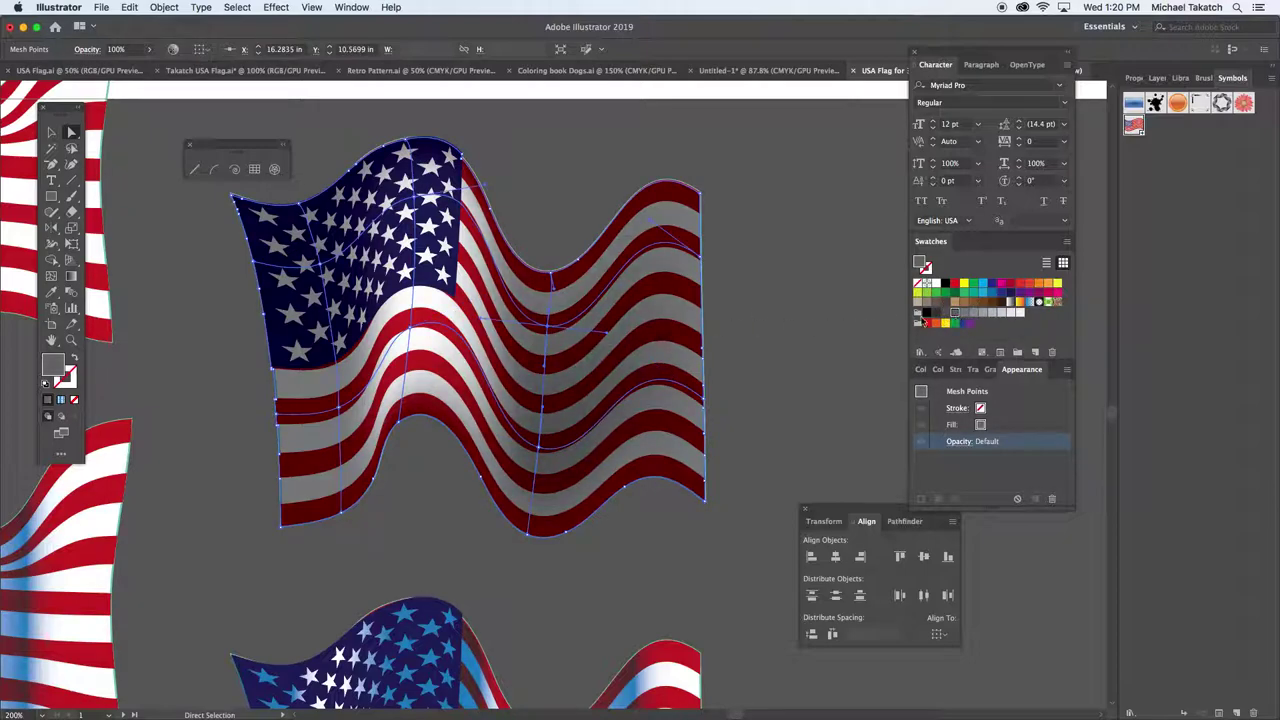
left_click(700, 258)
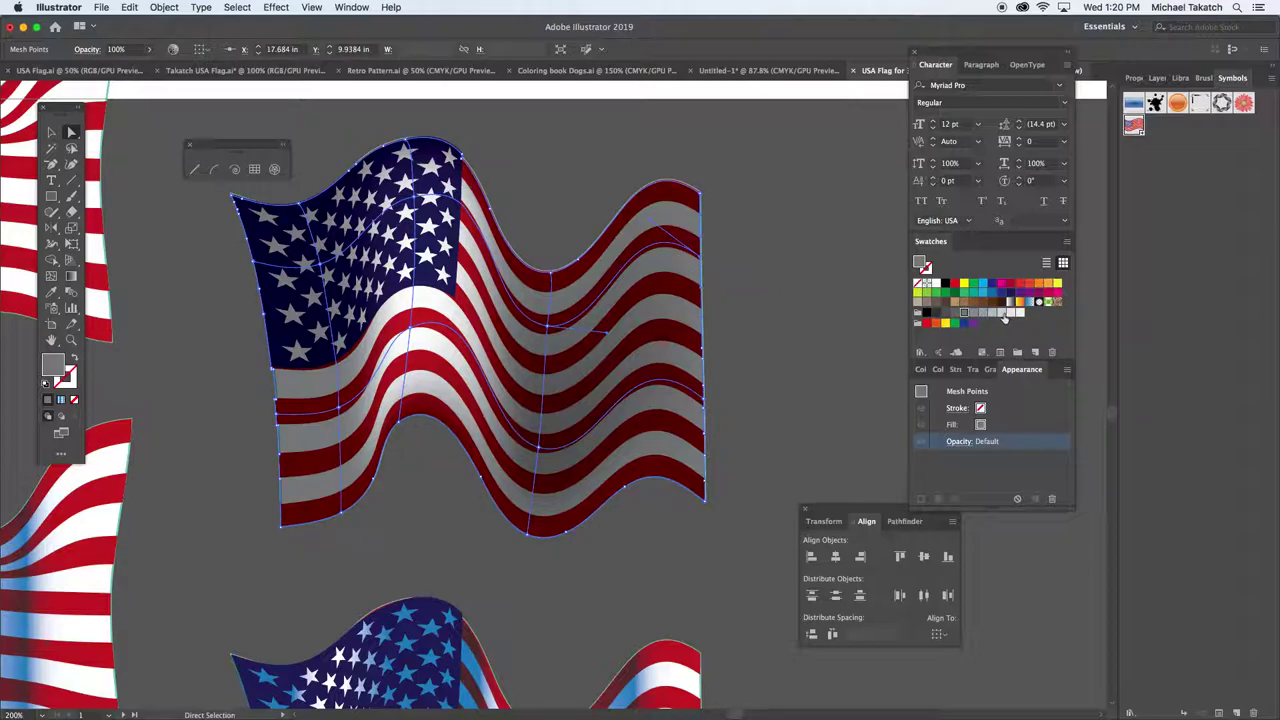
left_click(1001, 313)
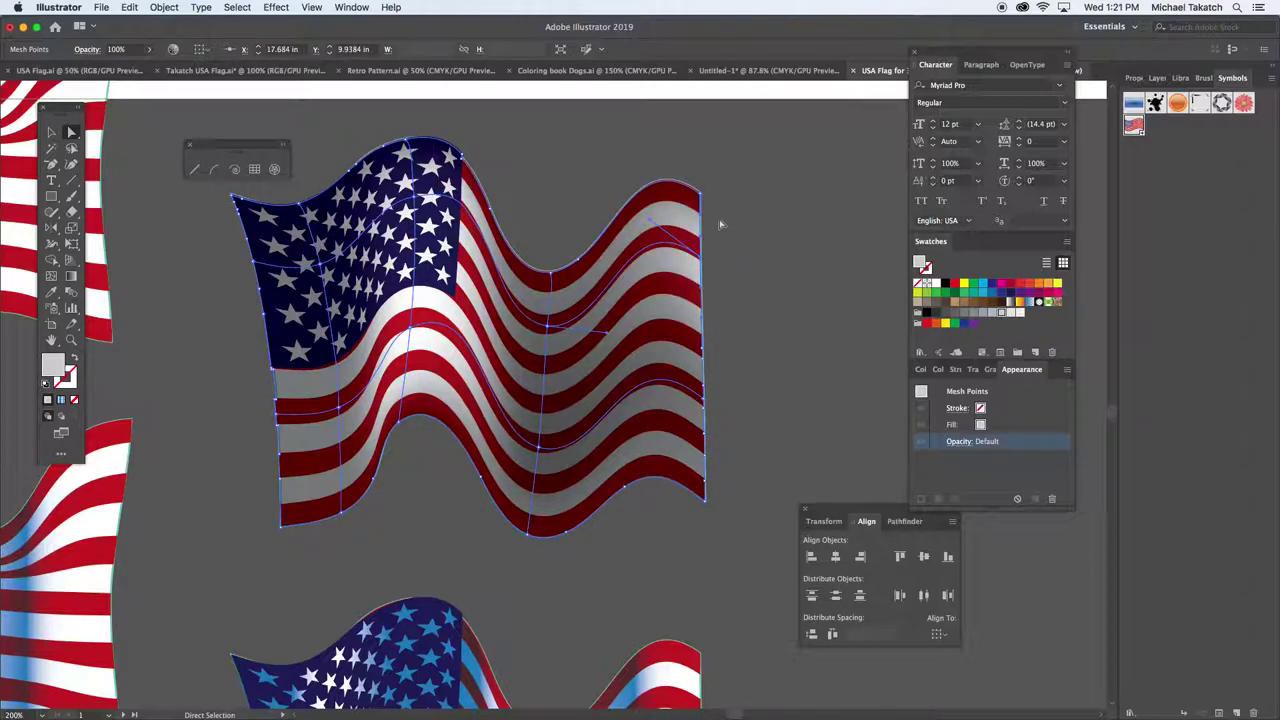
left_click_drag(723, 191, 676, 521)
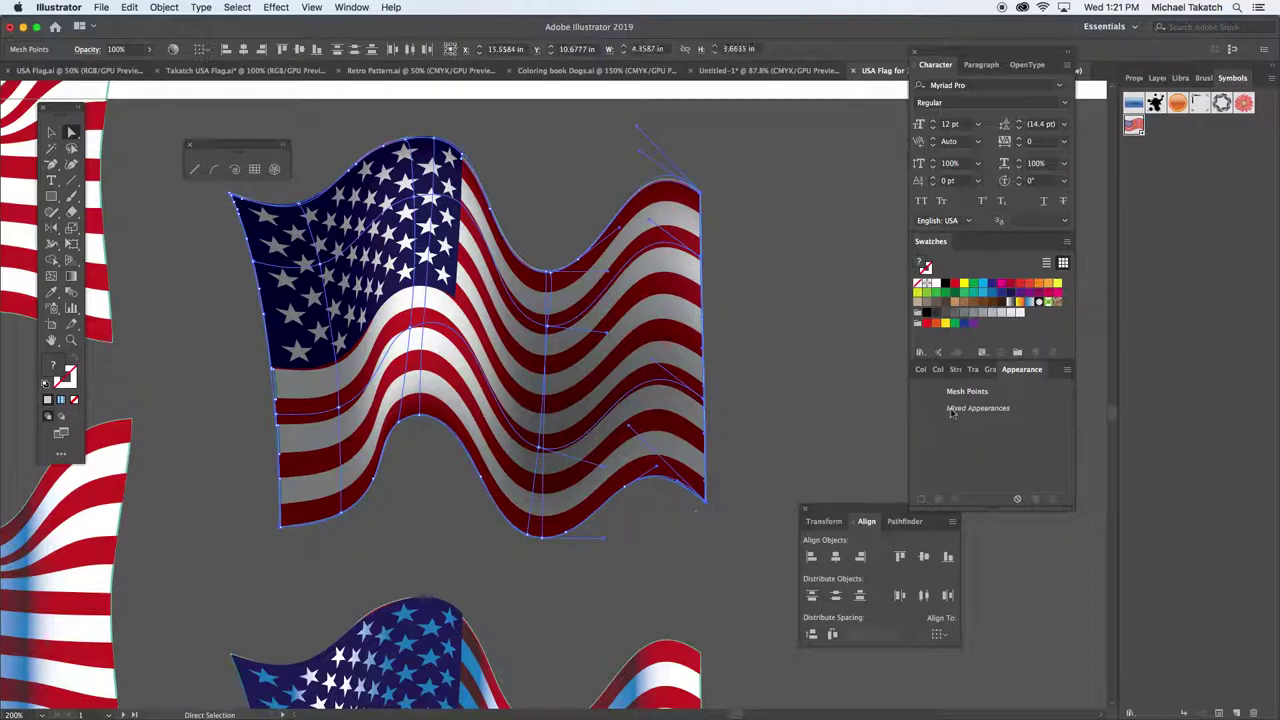
left_click(1018, 316)
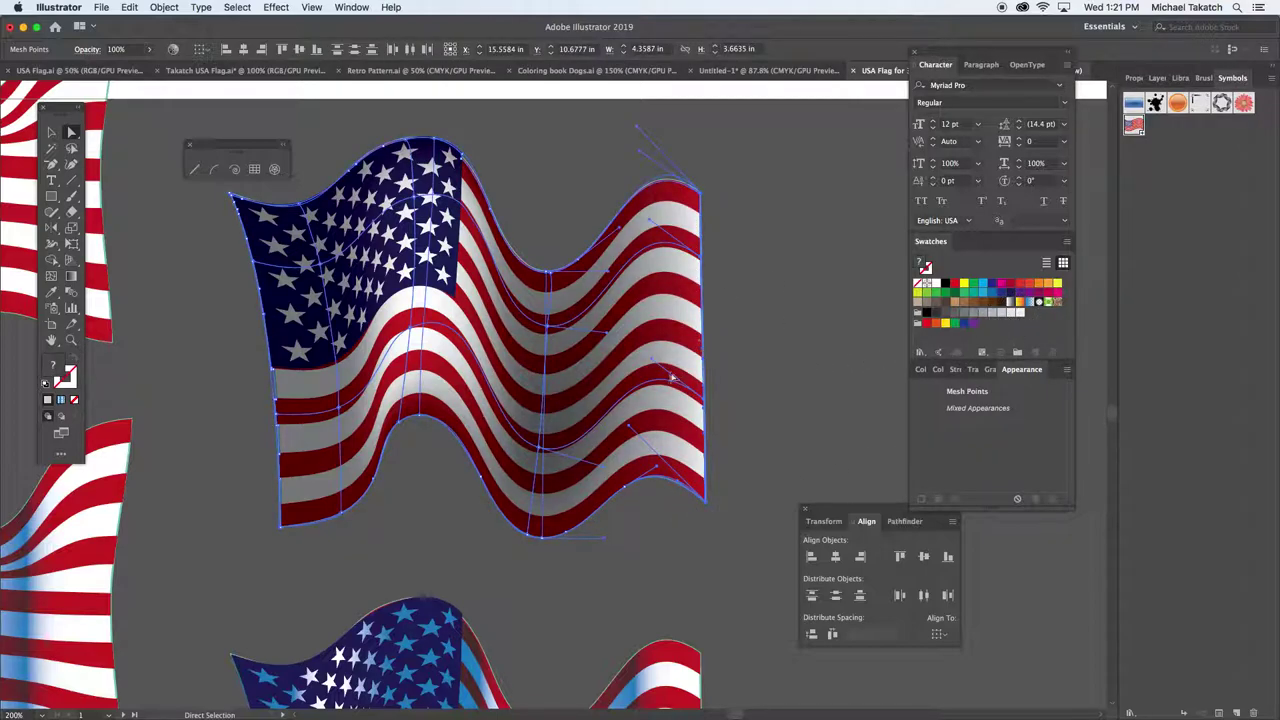
- Lasso mesh points near the star field and colour them white
left_click_drag(185, 146, 166, 111)
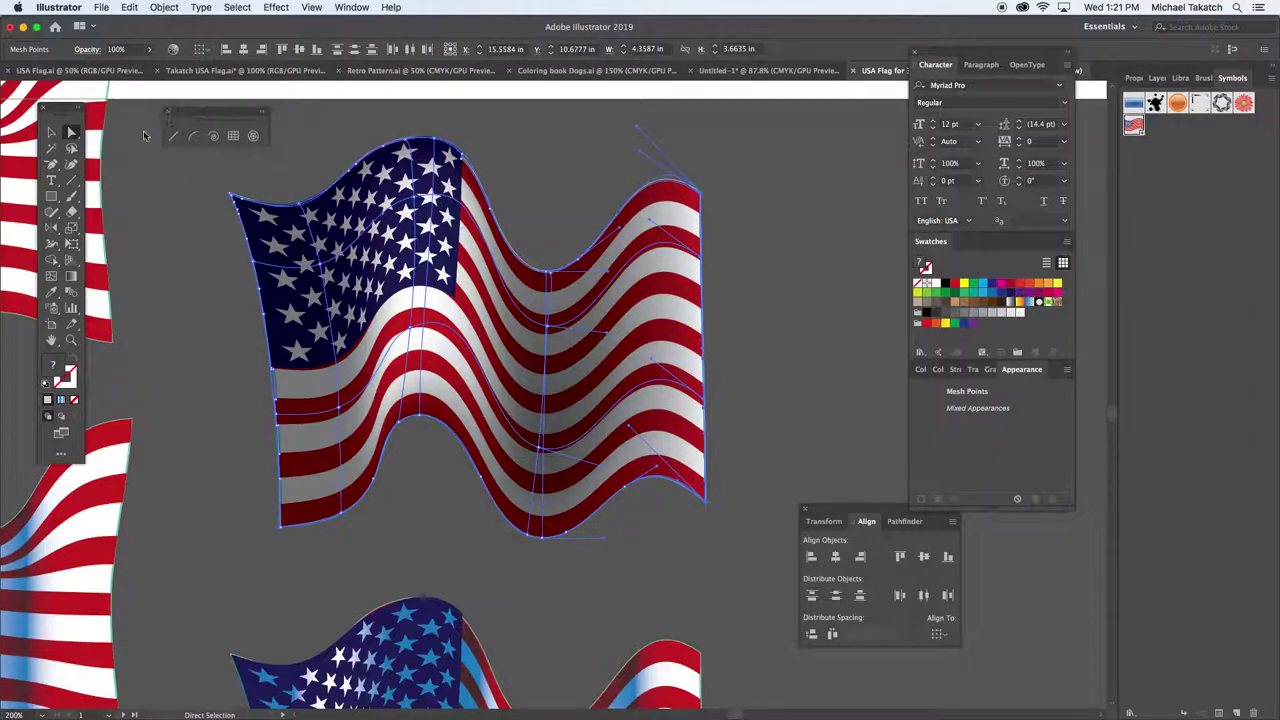
left_click(70, 147)
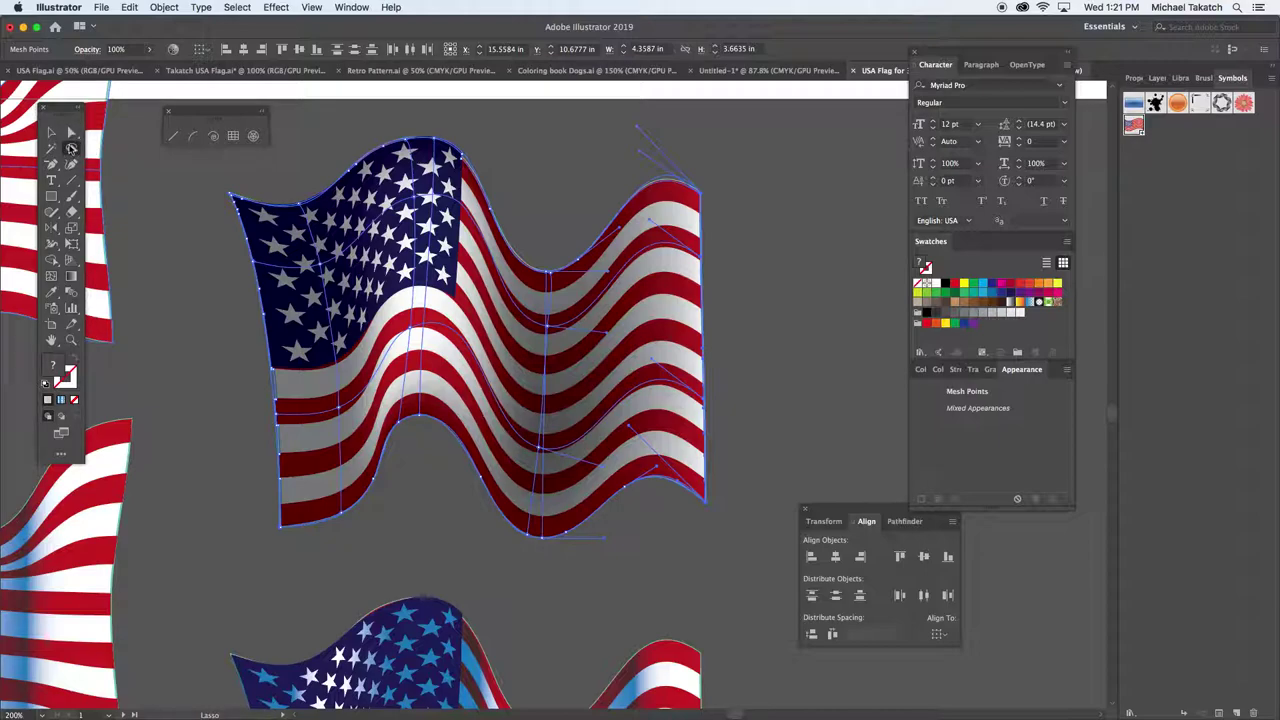
mouse_move(243, 278)
left_mouse_down()
mouse_move(322, 253)
mouse_move(342, 415)
mouse_move(290, 421)
mouse_move(267, 407)
mouse_move(256, 309)
left_mouse_up()
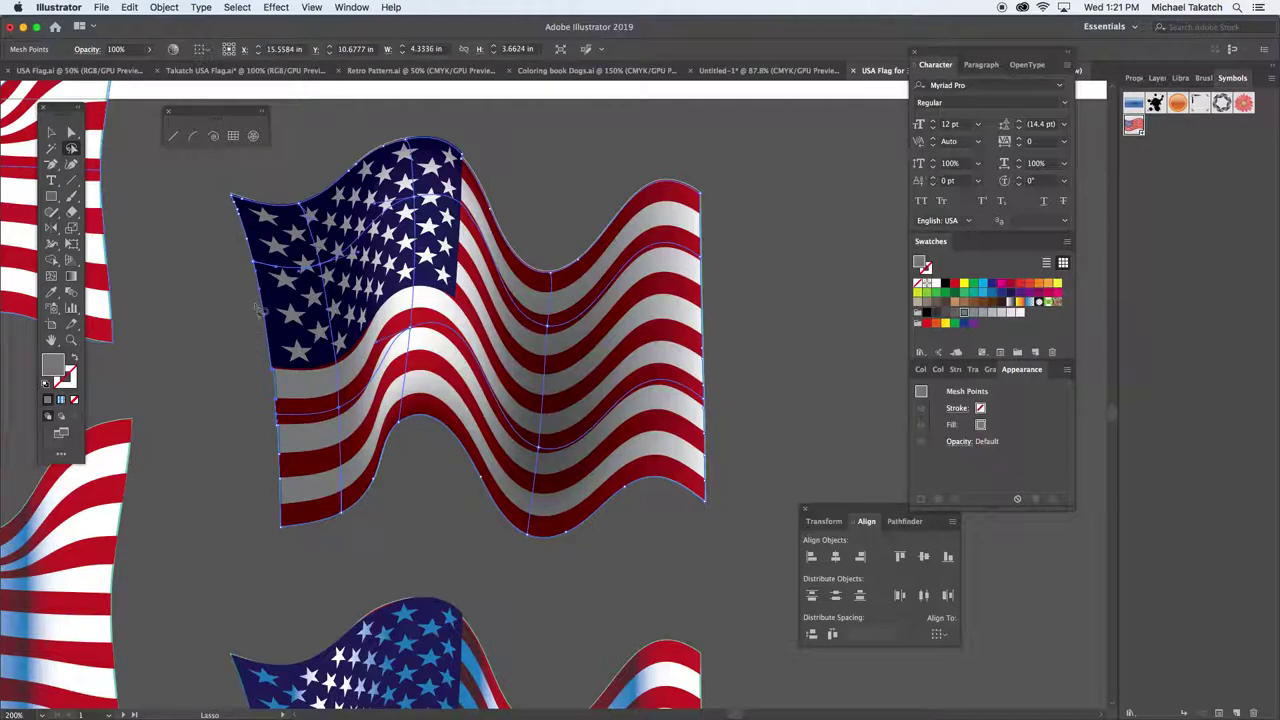
left_click(926, 314)
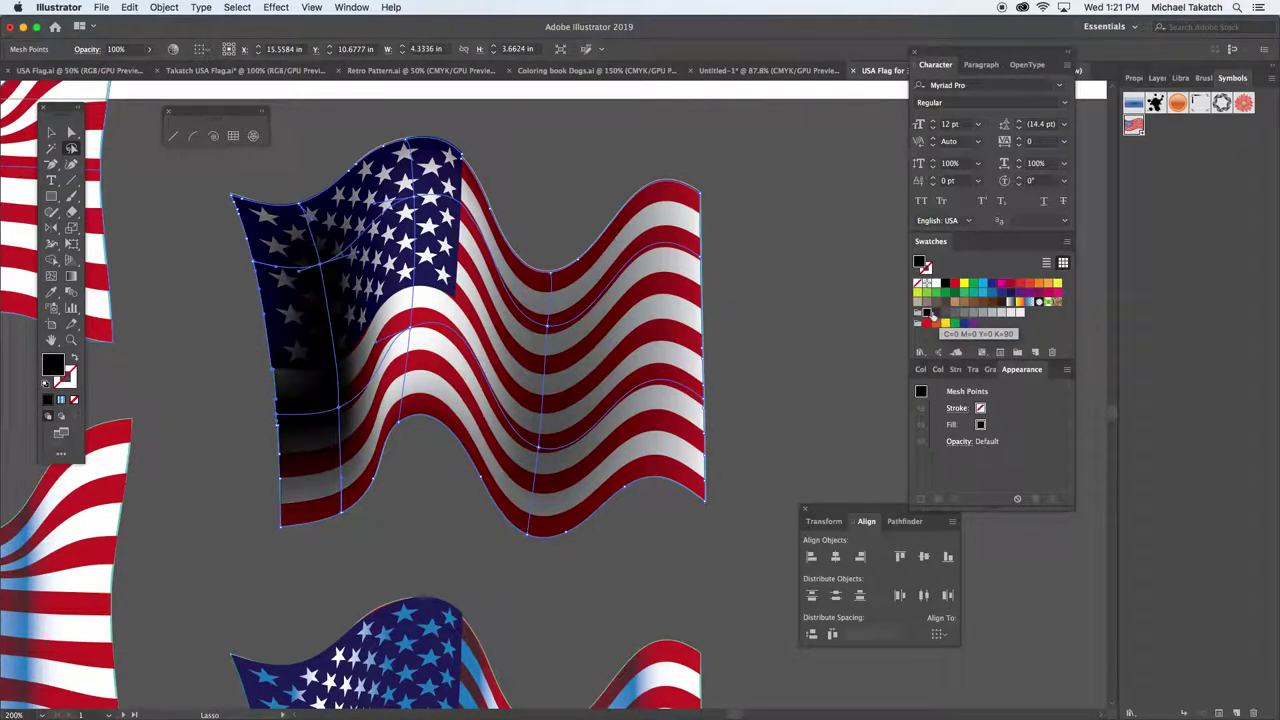
left_click(935, 313)
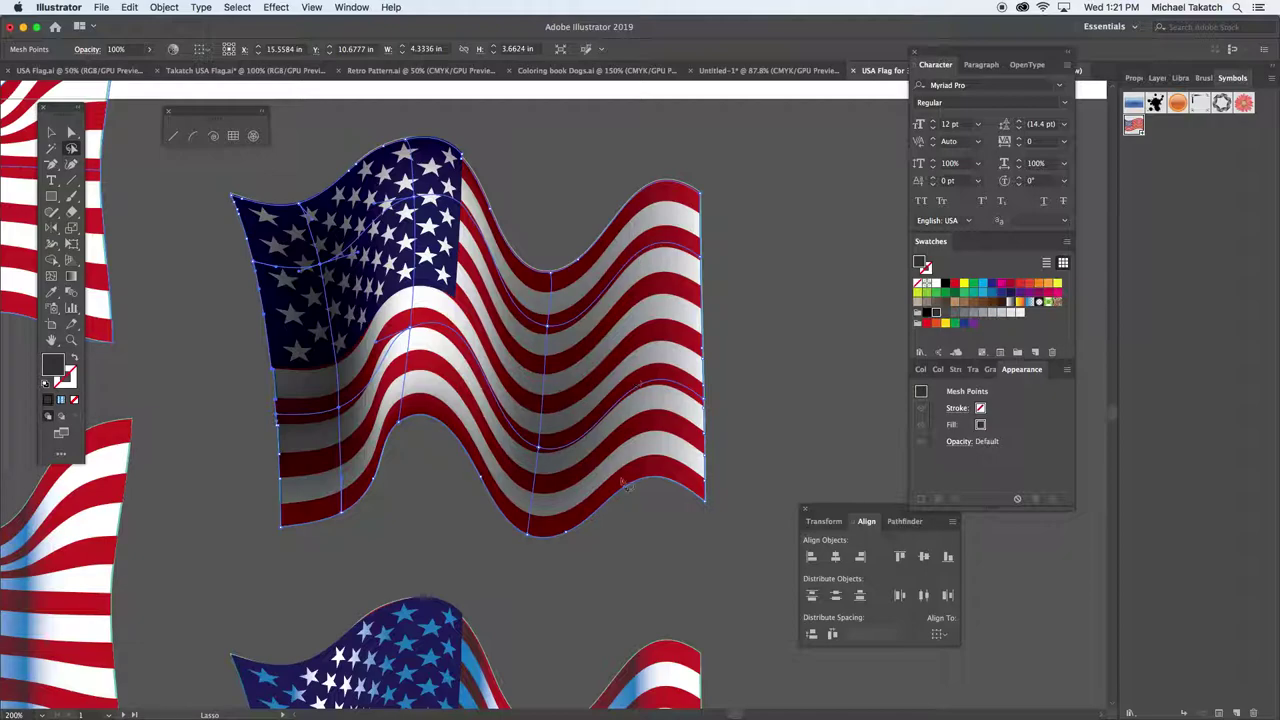
left_click(51, 275)
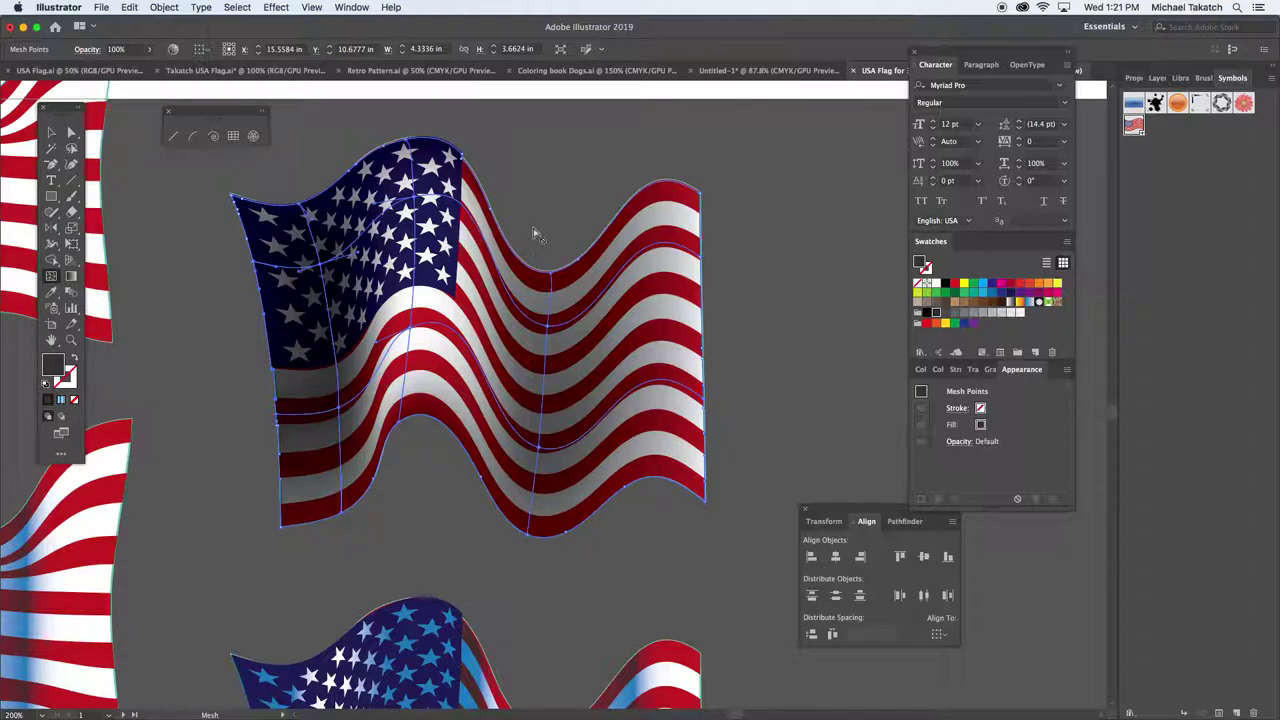
- Add a vertical mesh line on the right and shade its lower-right points dark grey
left_click(634, 203)
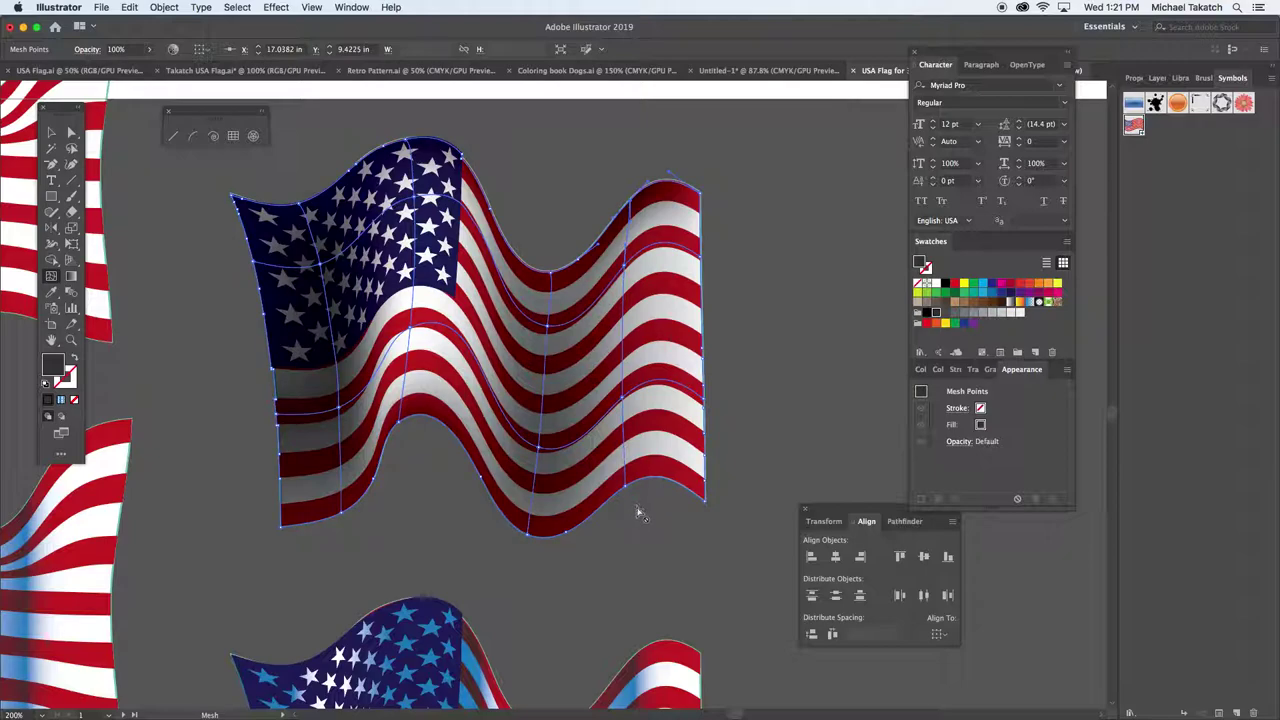
left_click(71, 133)
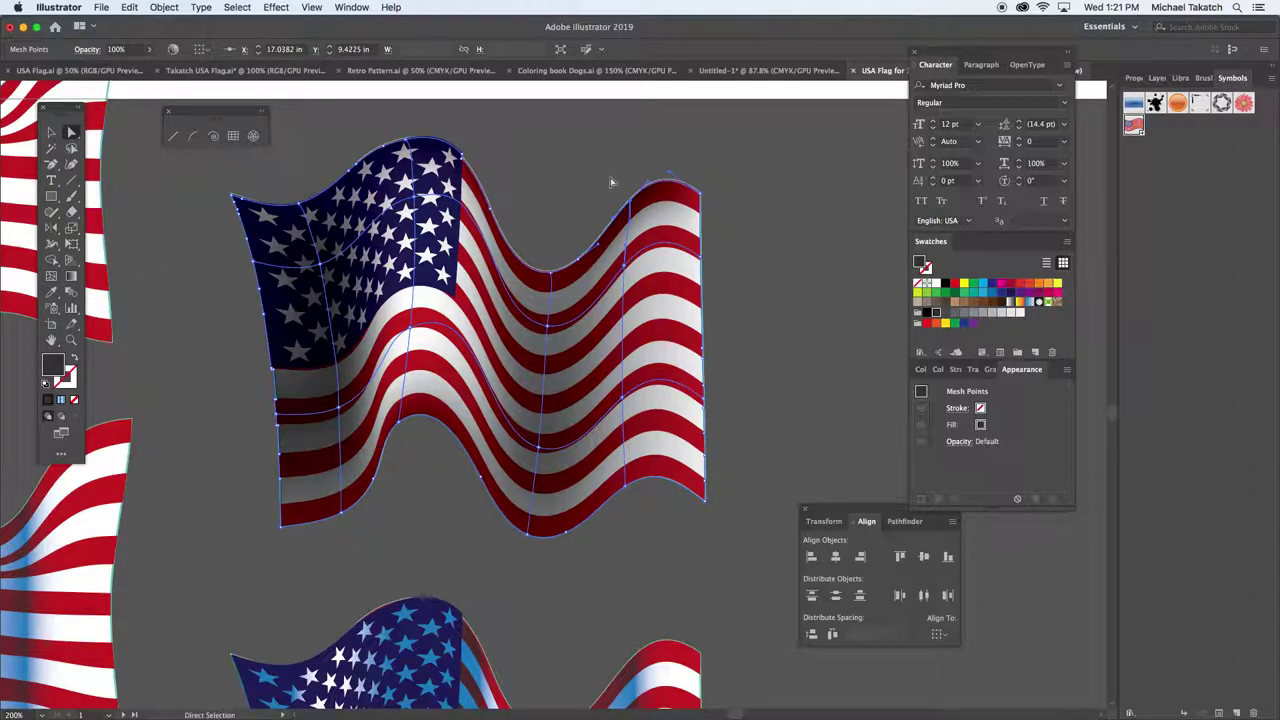
left_click_drag(650, 512, 810, 461)
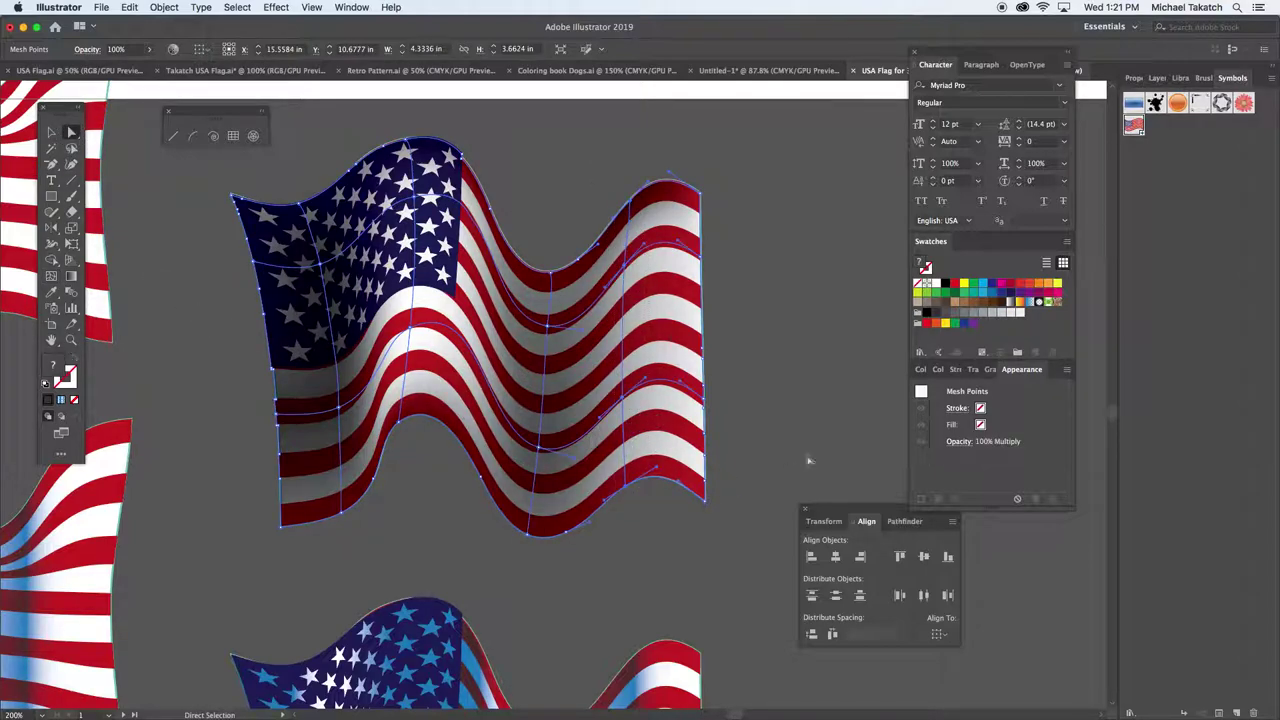
left_click(953, 315)
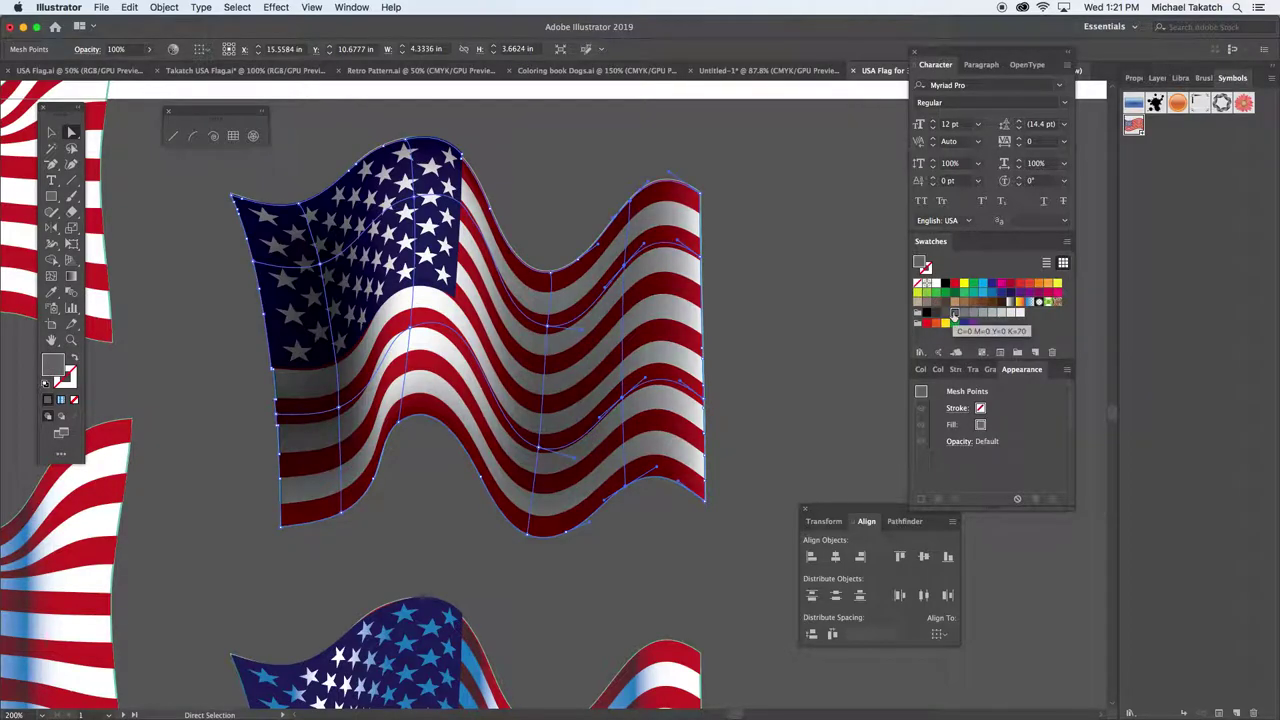
left_click(945, 314)
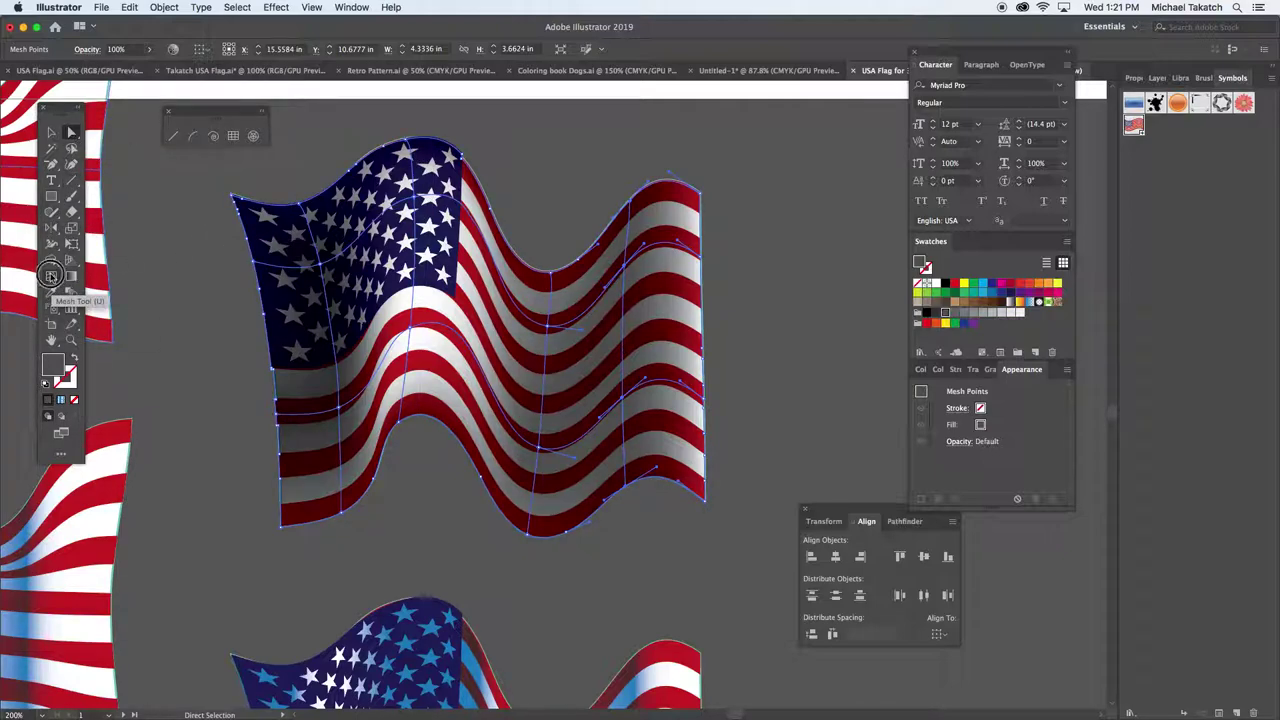
- Add a second vertical mesh line, shade its points grey, and deselect
left_click(51, 276)
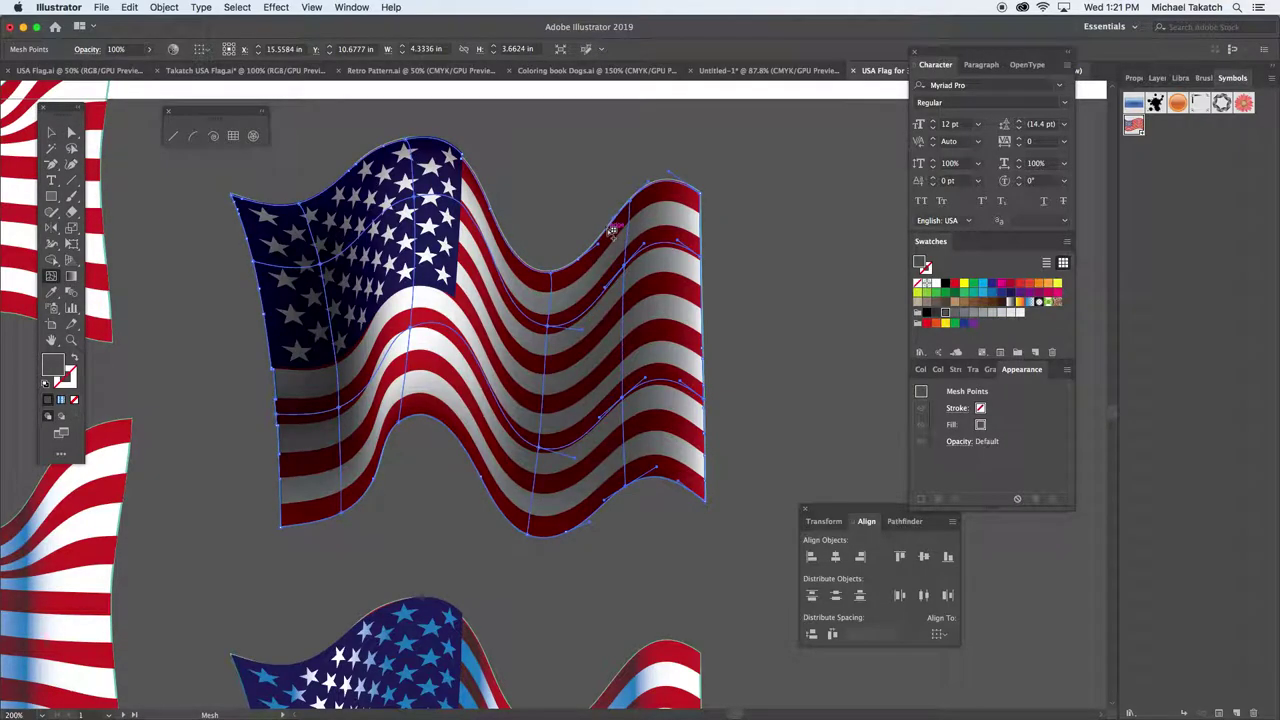
left_click(612, 229)
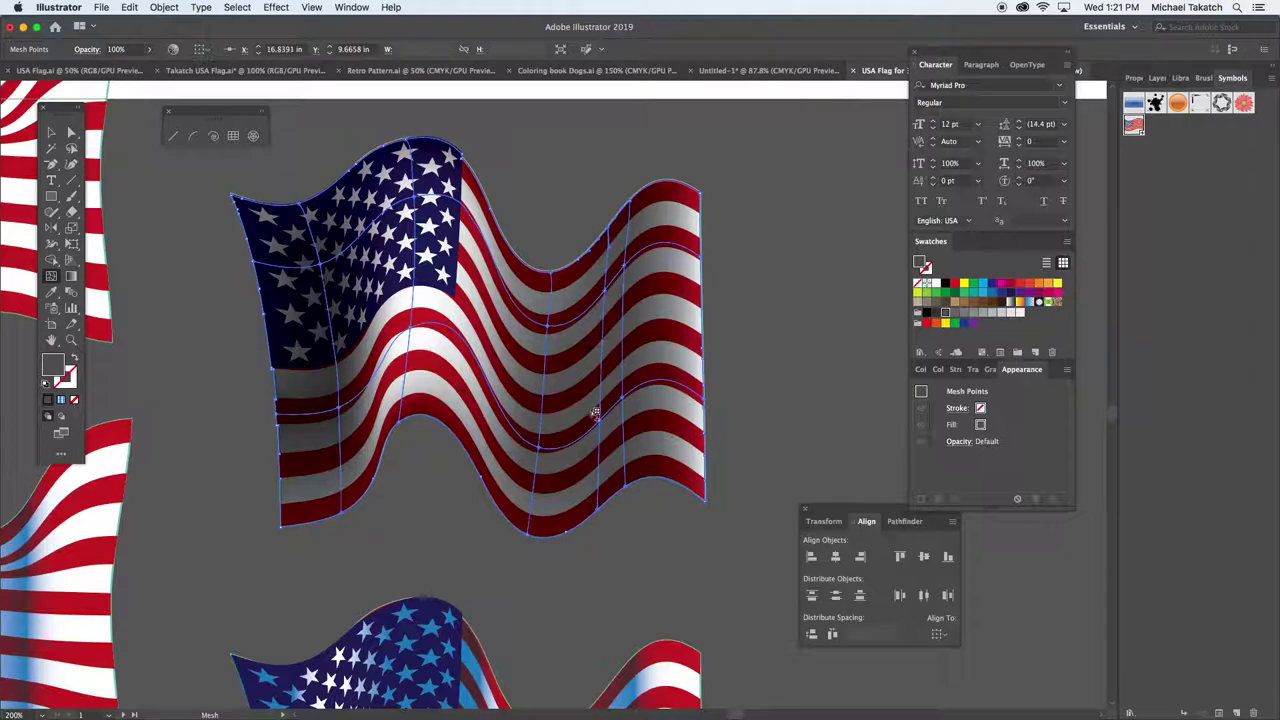
left_click(71, 132)
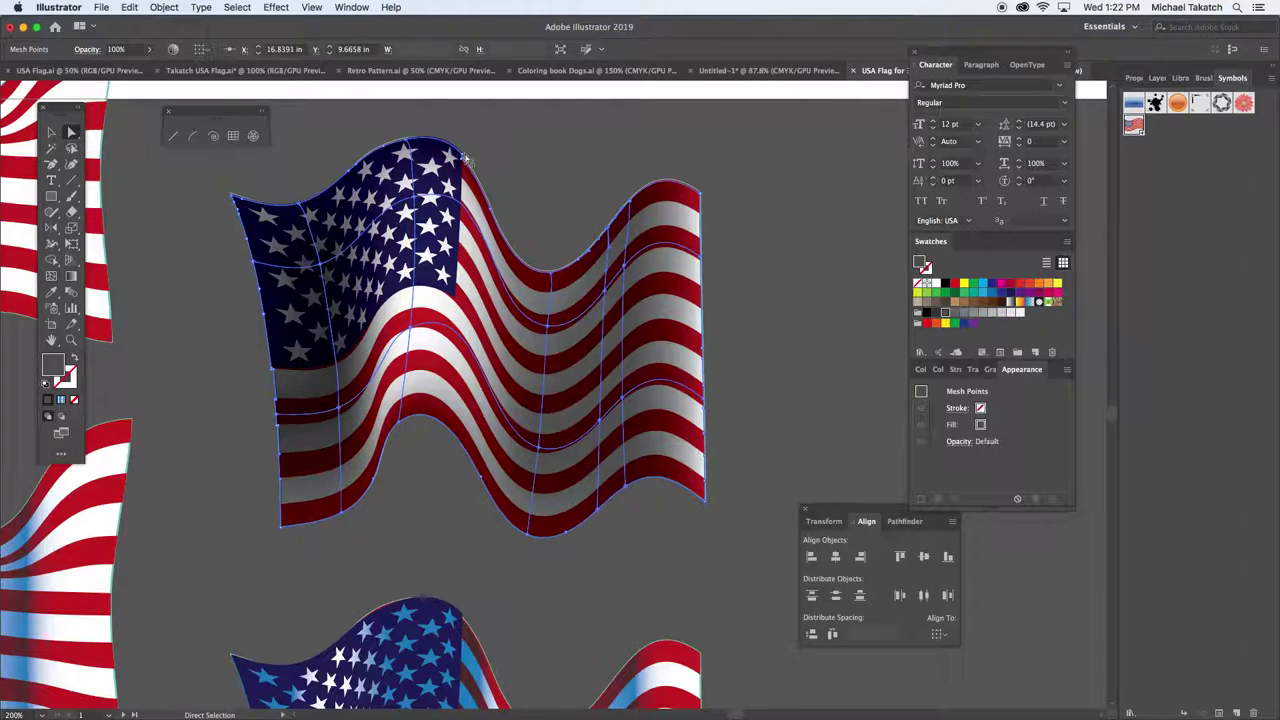
left_click_drag(585, 184, 606, 537)
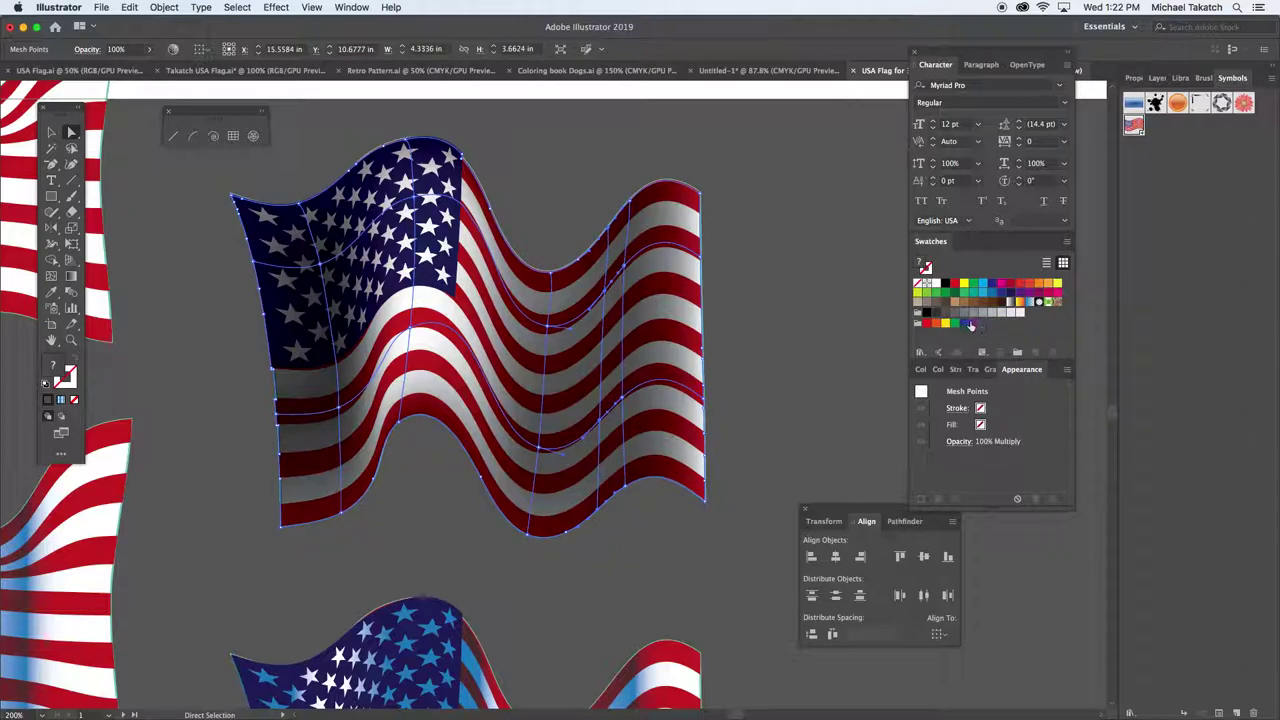
left_click(936, 314)
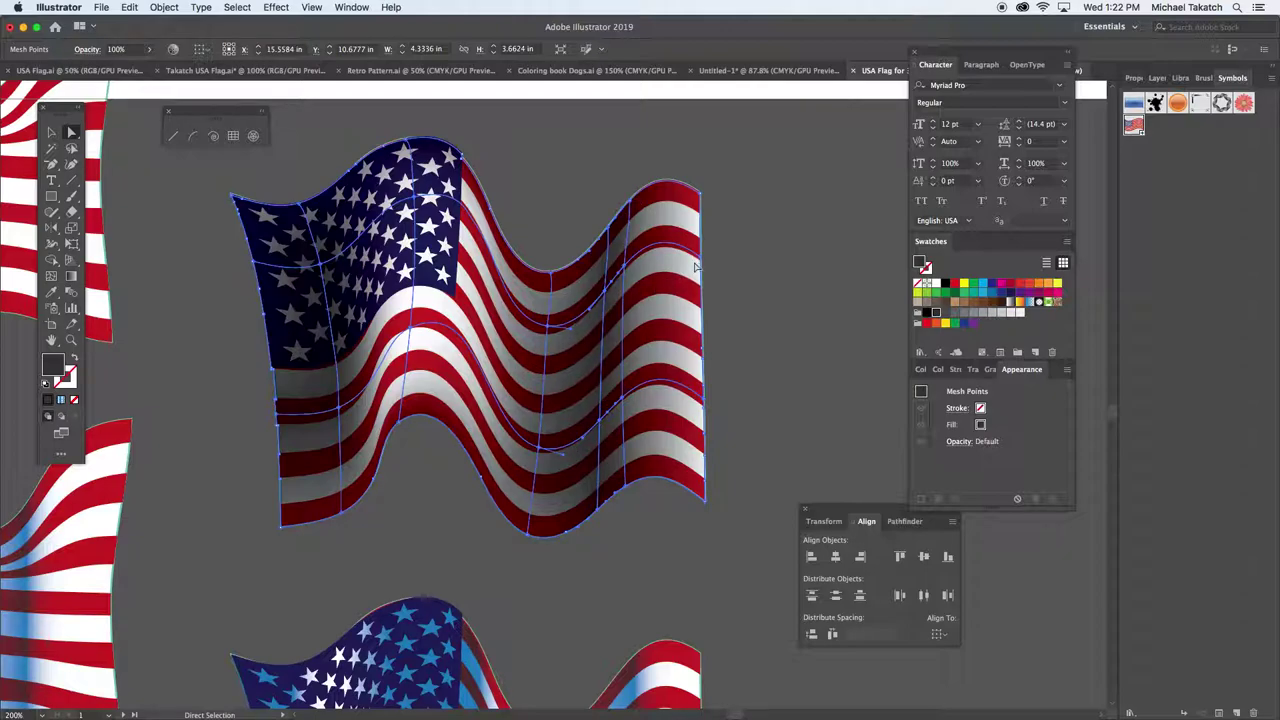
left_click(51, 131)
left_click(155, 166)
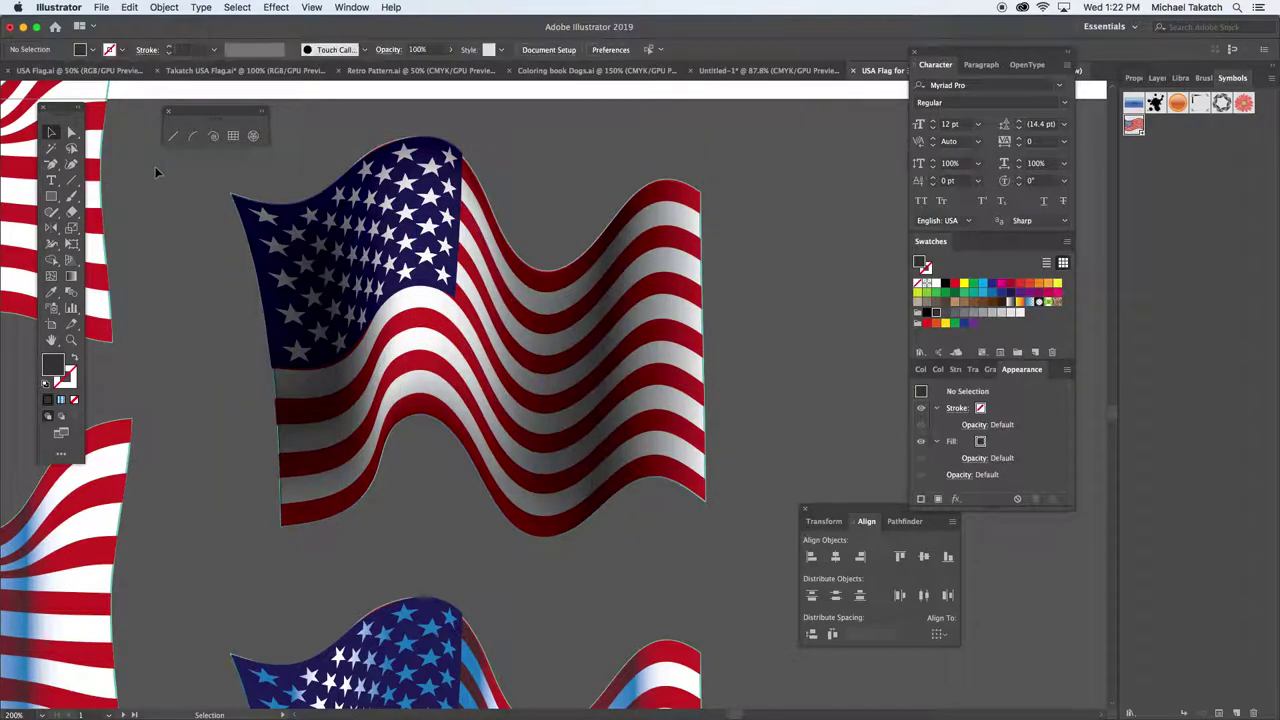
- Zoom out to view all the flag versions and move the shaded mesh flag
left_click(789, 288)
key("super+minus")
key("super+minus")
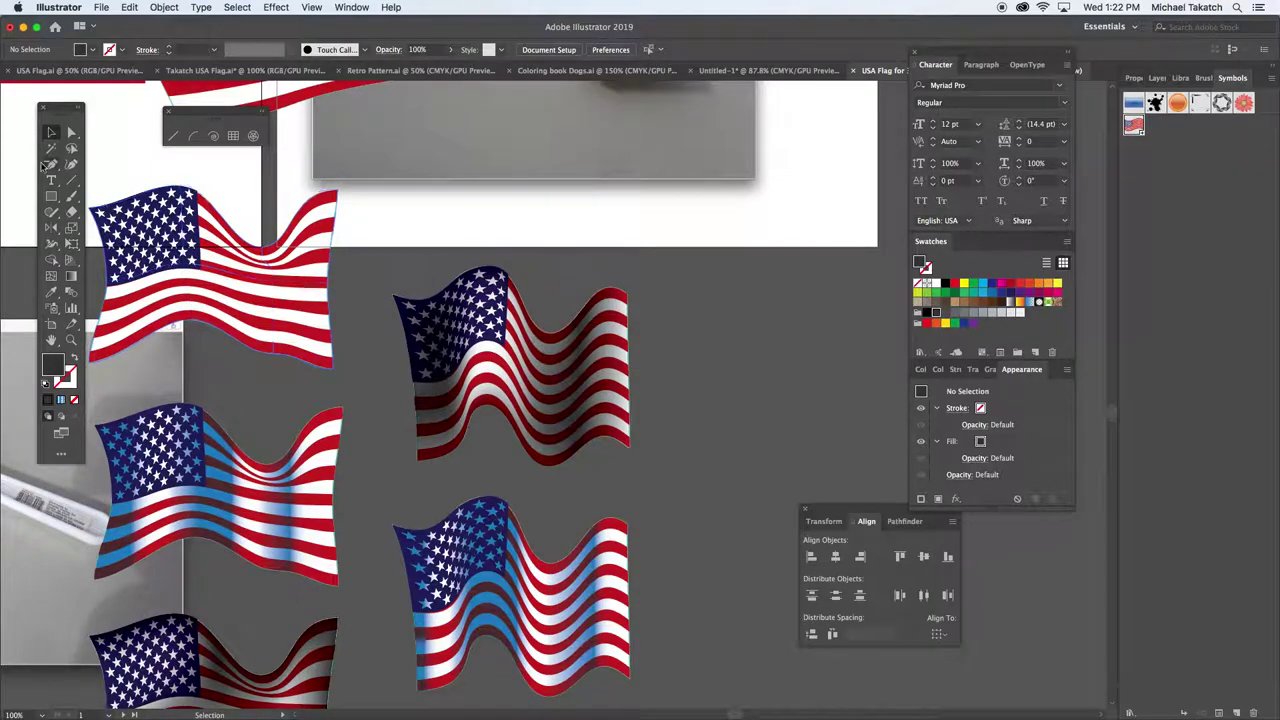
left_click(51, 133)
left_click(476, 298)
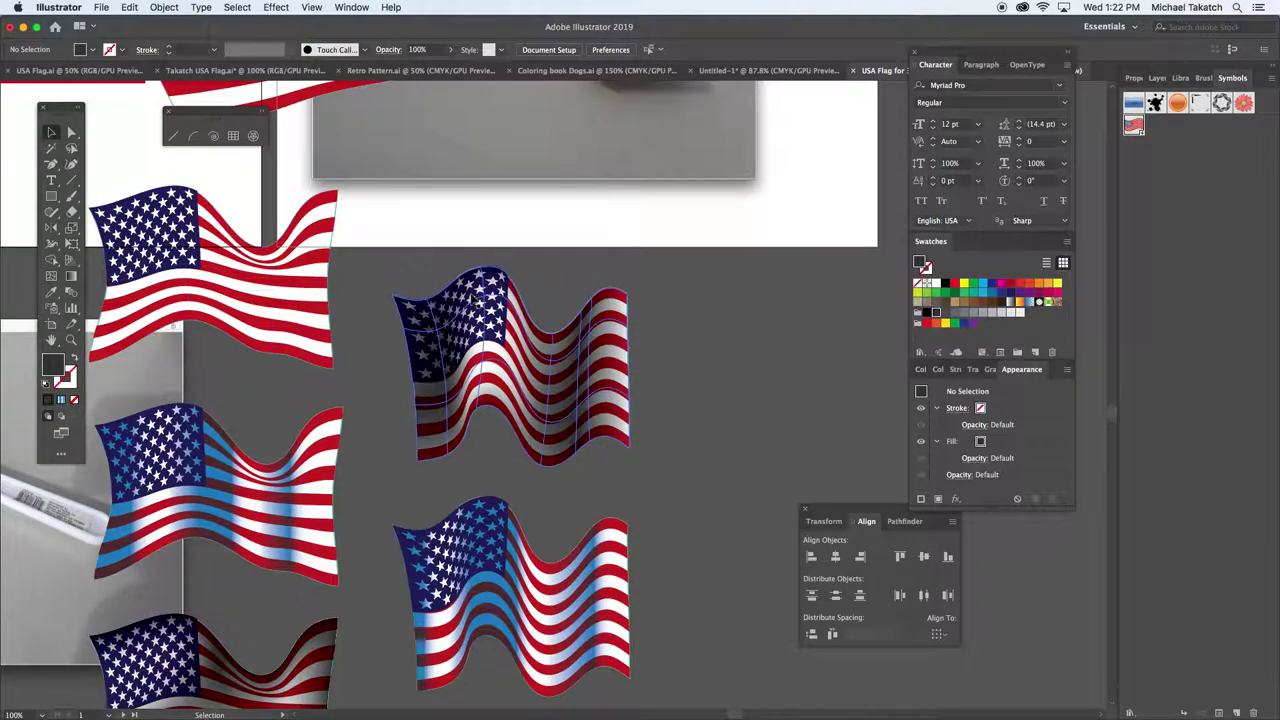
left_click_drag(476, 298, 630, 262)
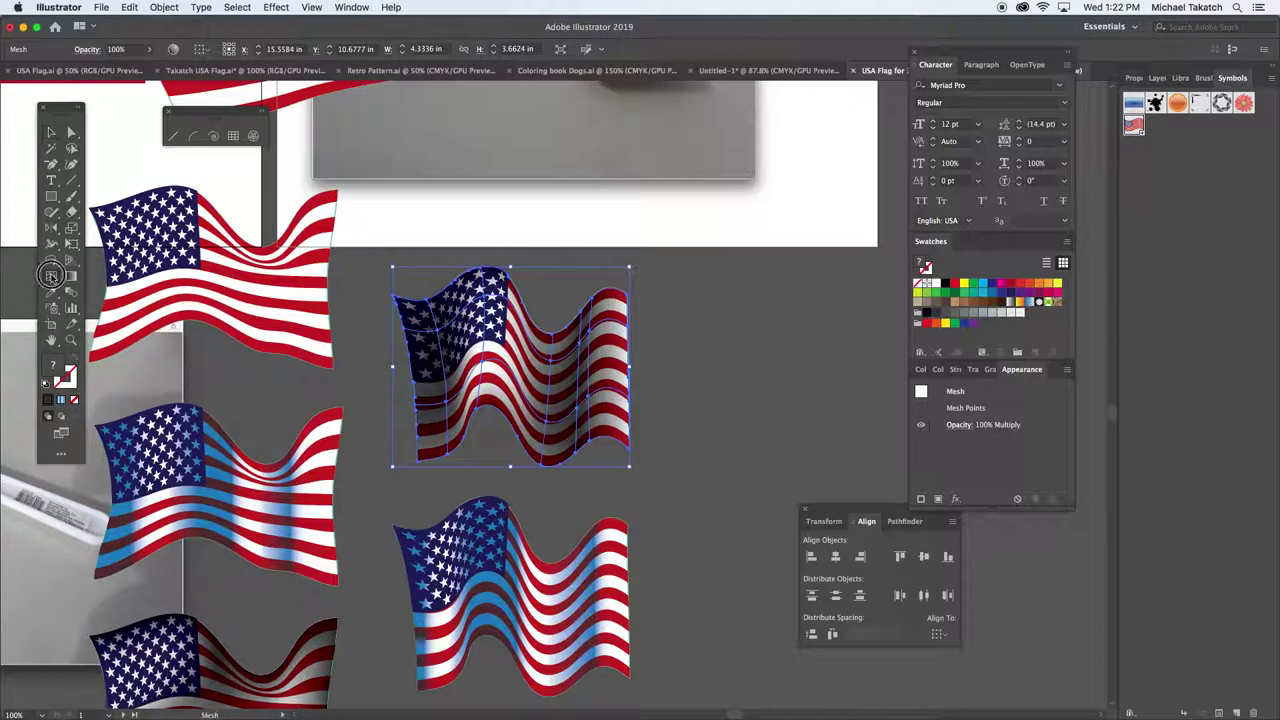
left_click(51, 276)
- Add a mesh point near the top-left and turn the star-field top point white
left_click(440, 295)
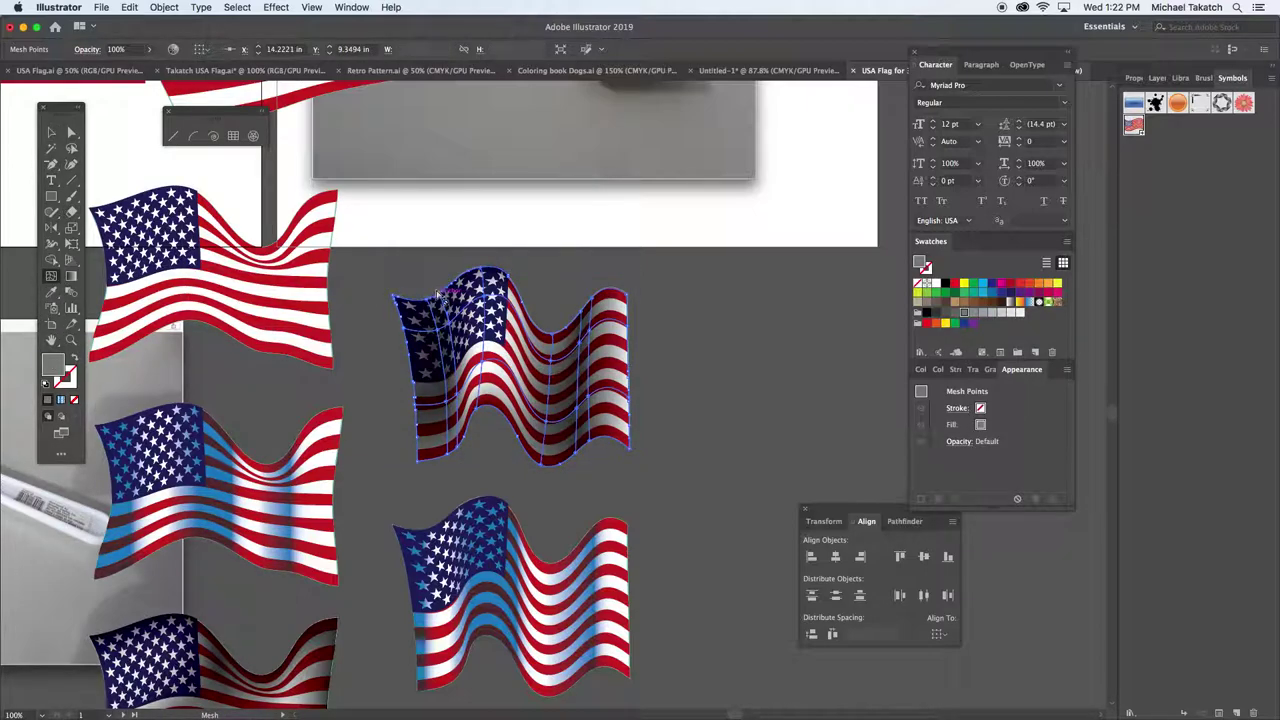
key("super+equal")
key("super+equal")
key("super+equal")
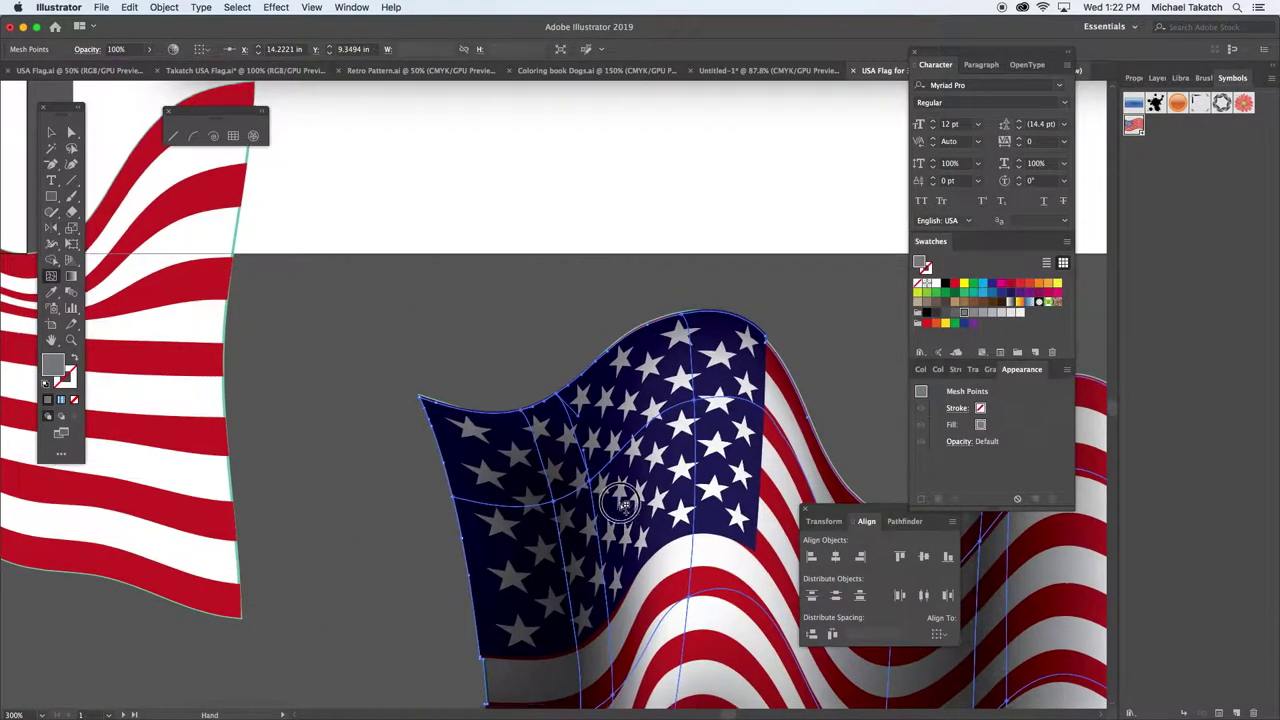
left_click_drag(622, 505, 538, 257)
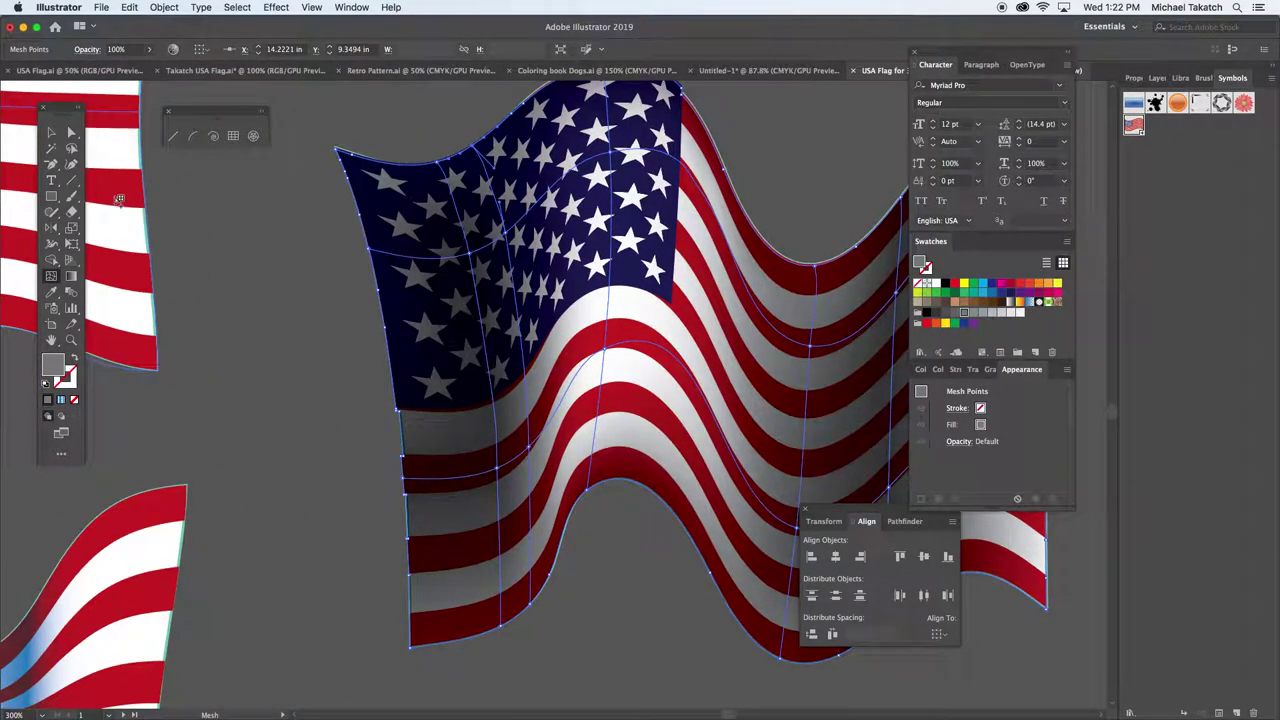
key("a")
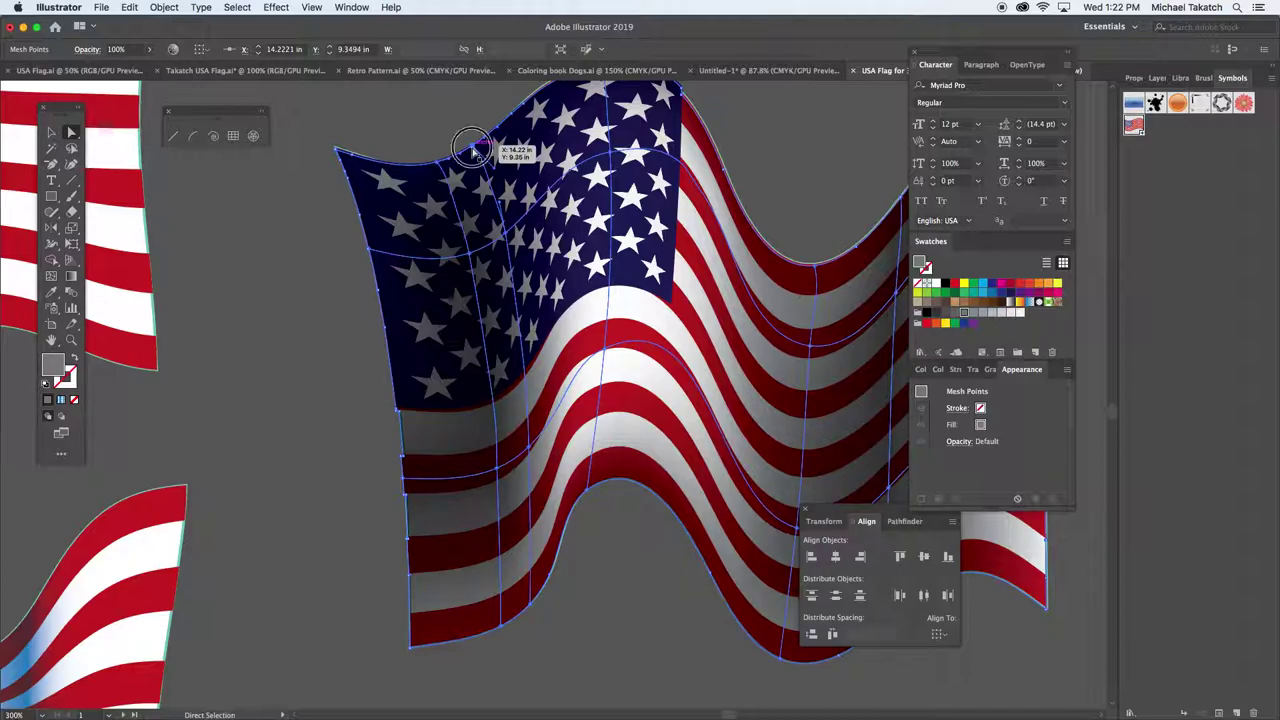
left_click(508, 233)
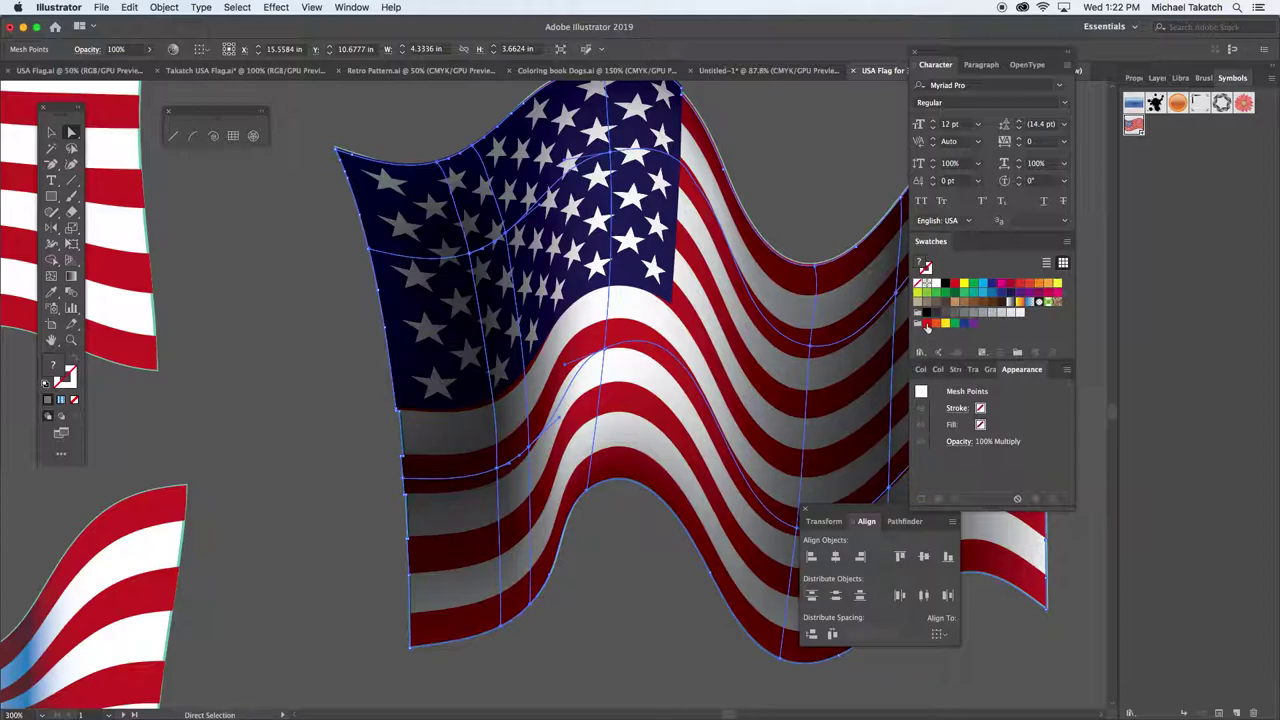
left_click(926, 315)
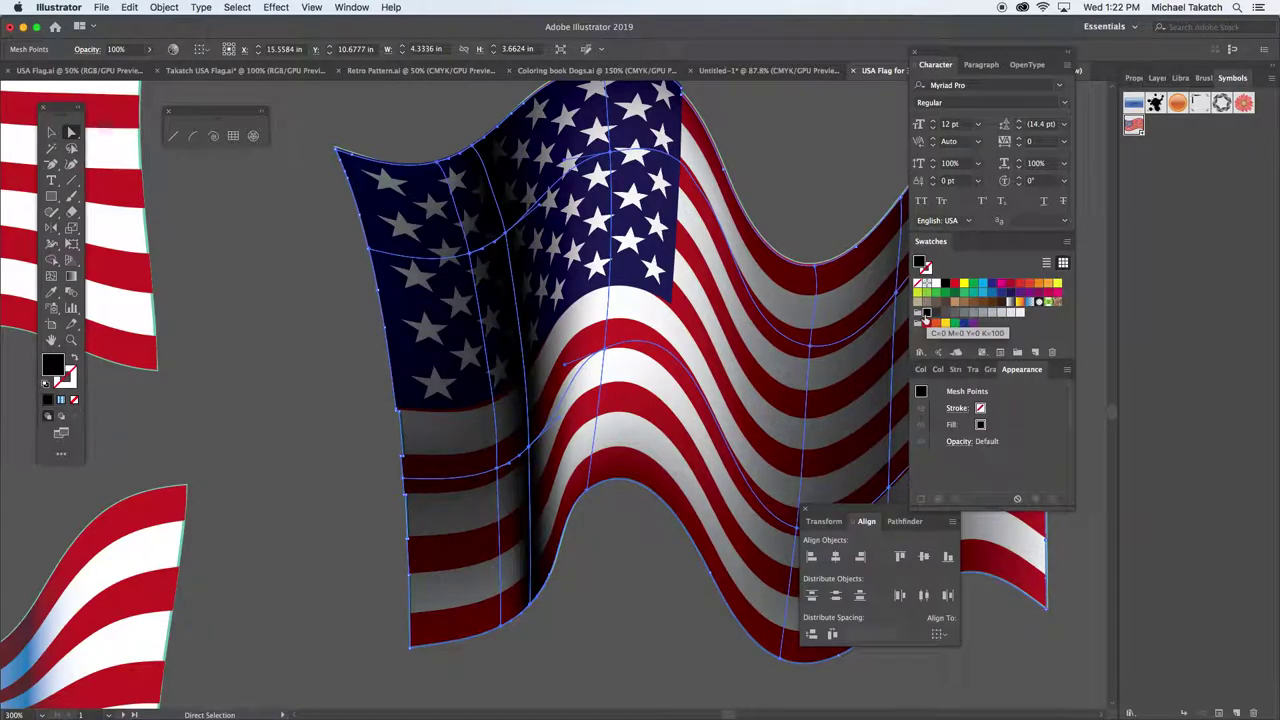
left_click(937, 314)
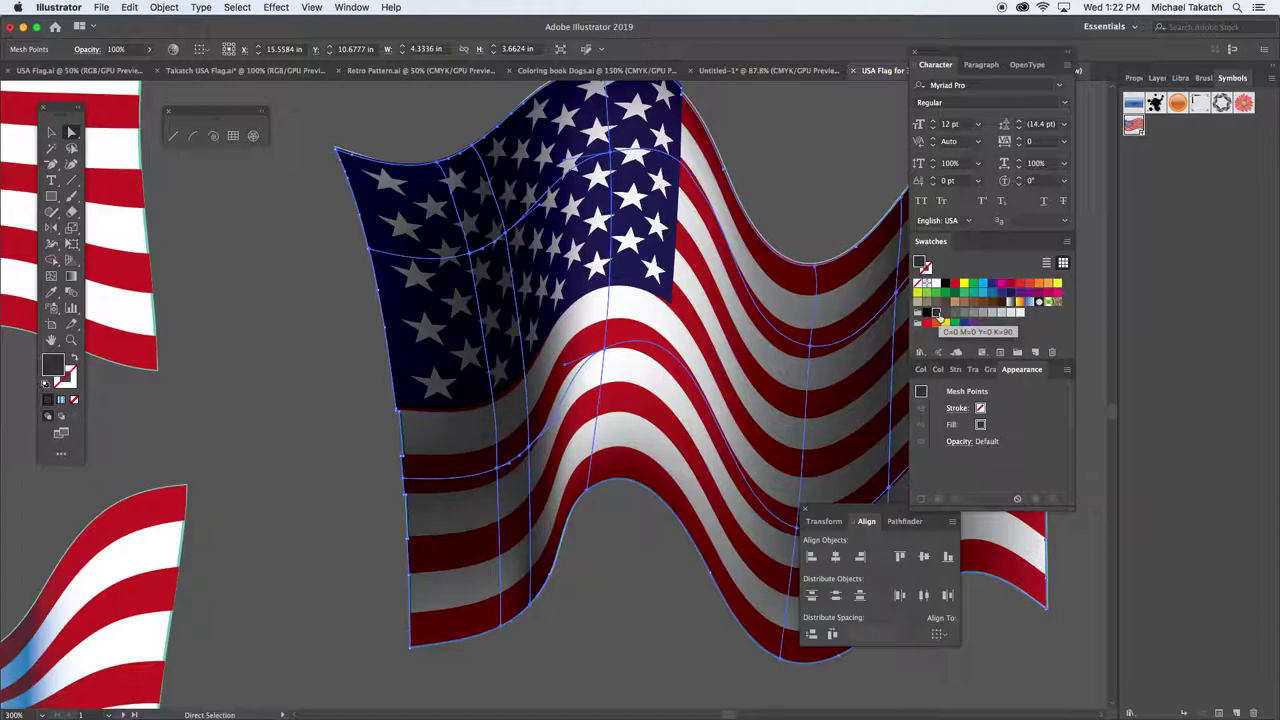
- Lighten a star-field mesh point and a lower-left mesh point to light grey
left_click(464, 256)
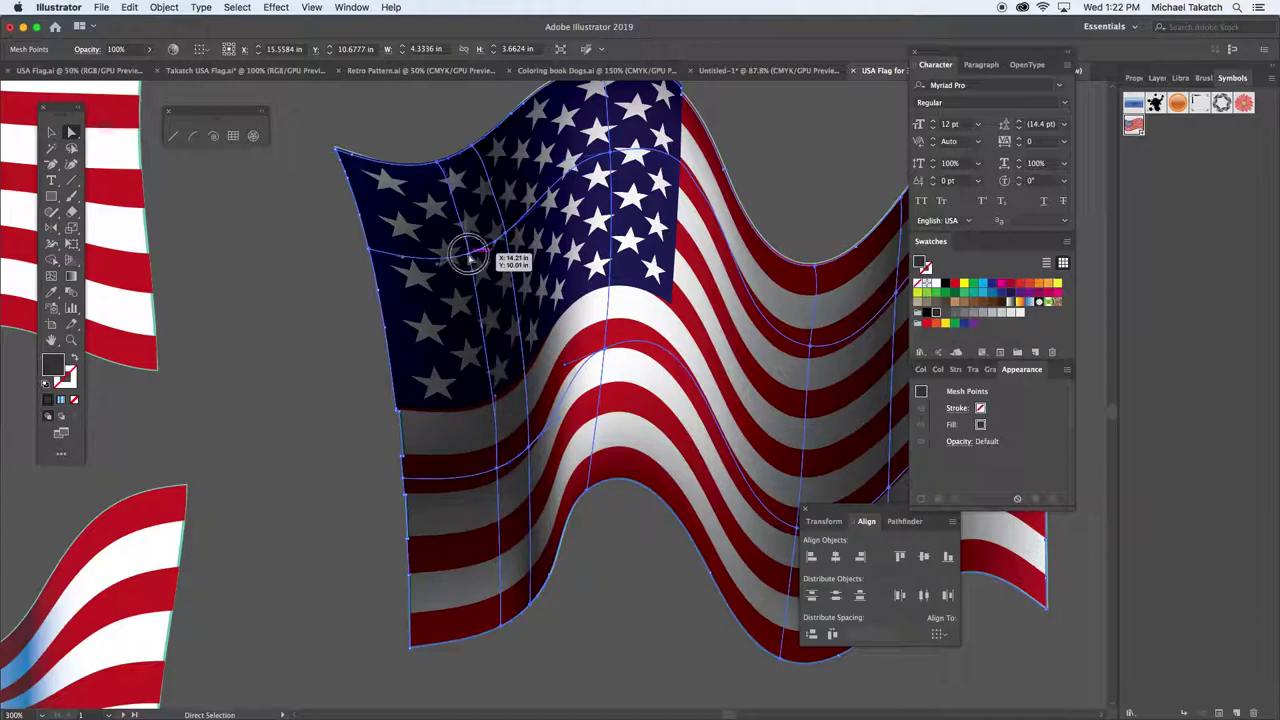
left_click(1008, 314)
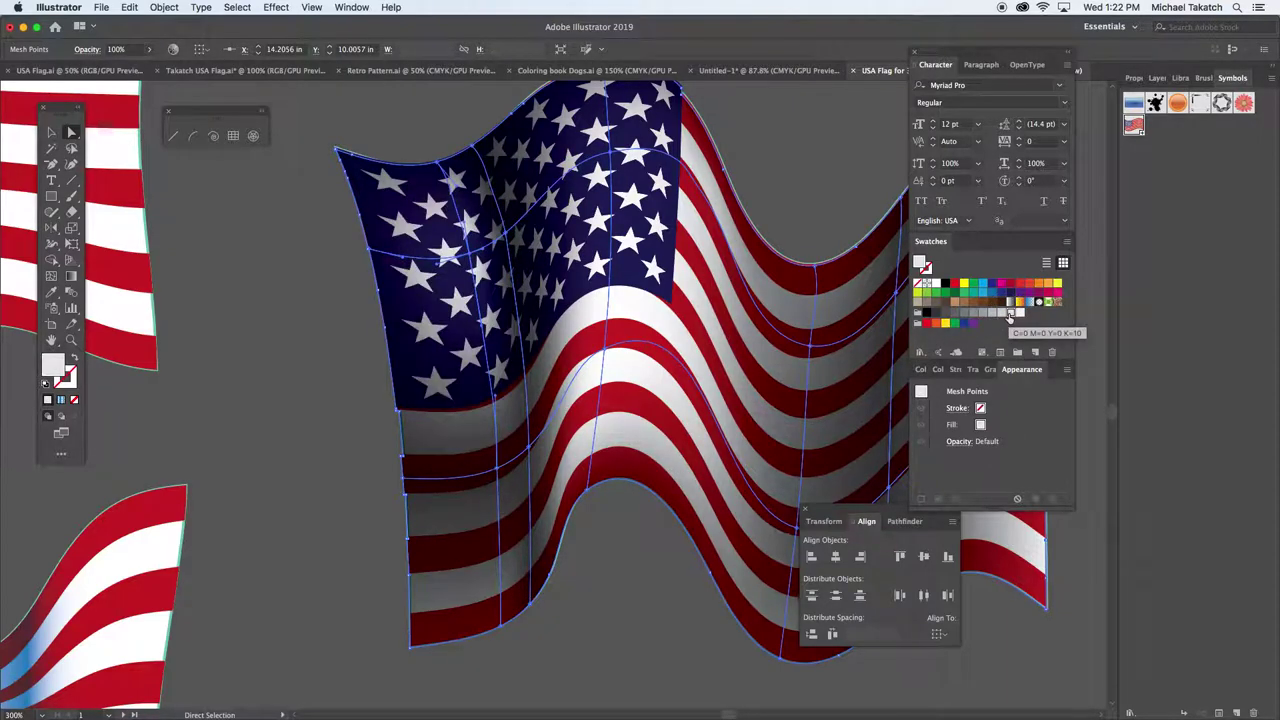
left_click(430, 483)
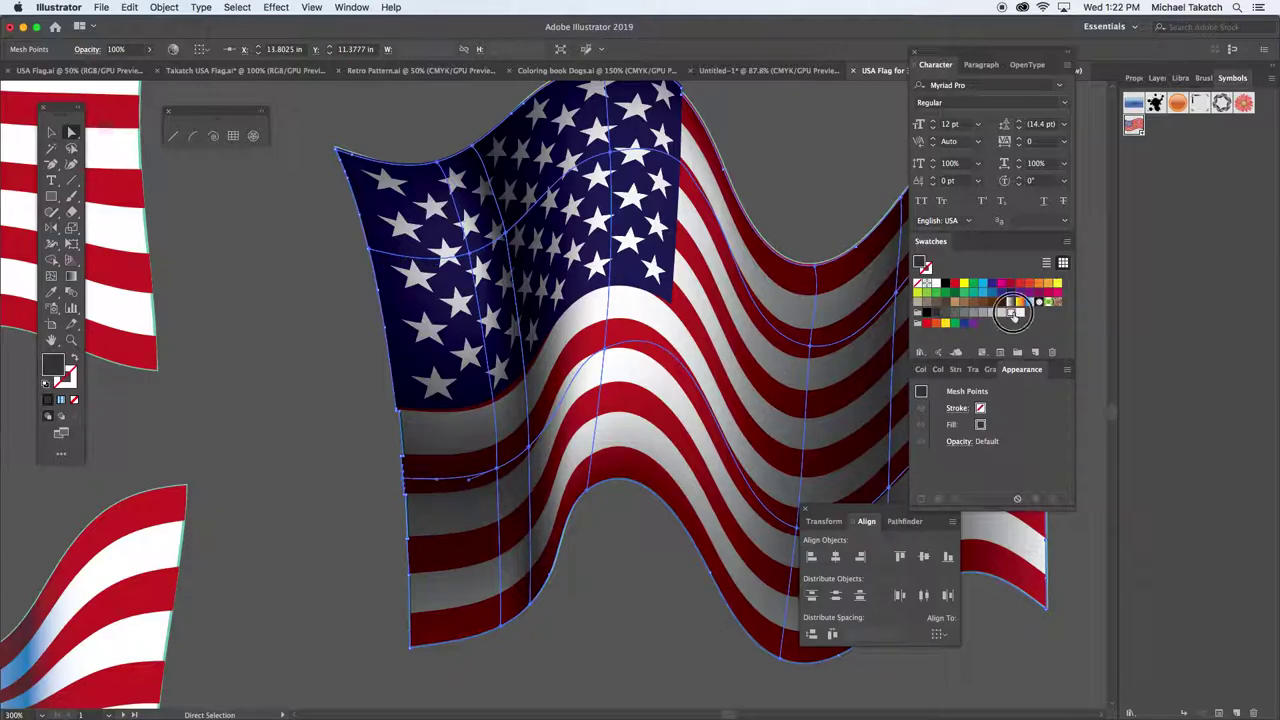
left_click(1015, 317)
- Deselect the mesh flag and frame the grey flag-on-a-stick at 66.67% zoom
key("super+minus")
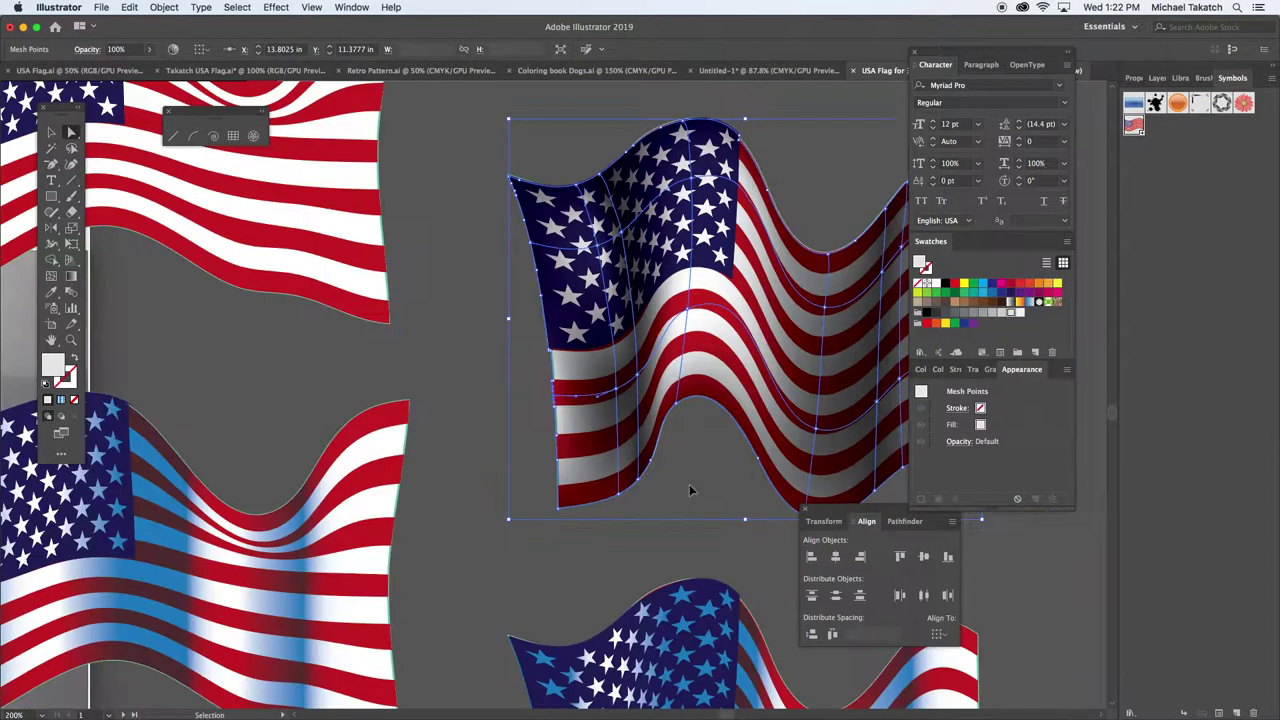
left_click(445, 365)
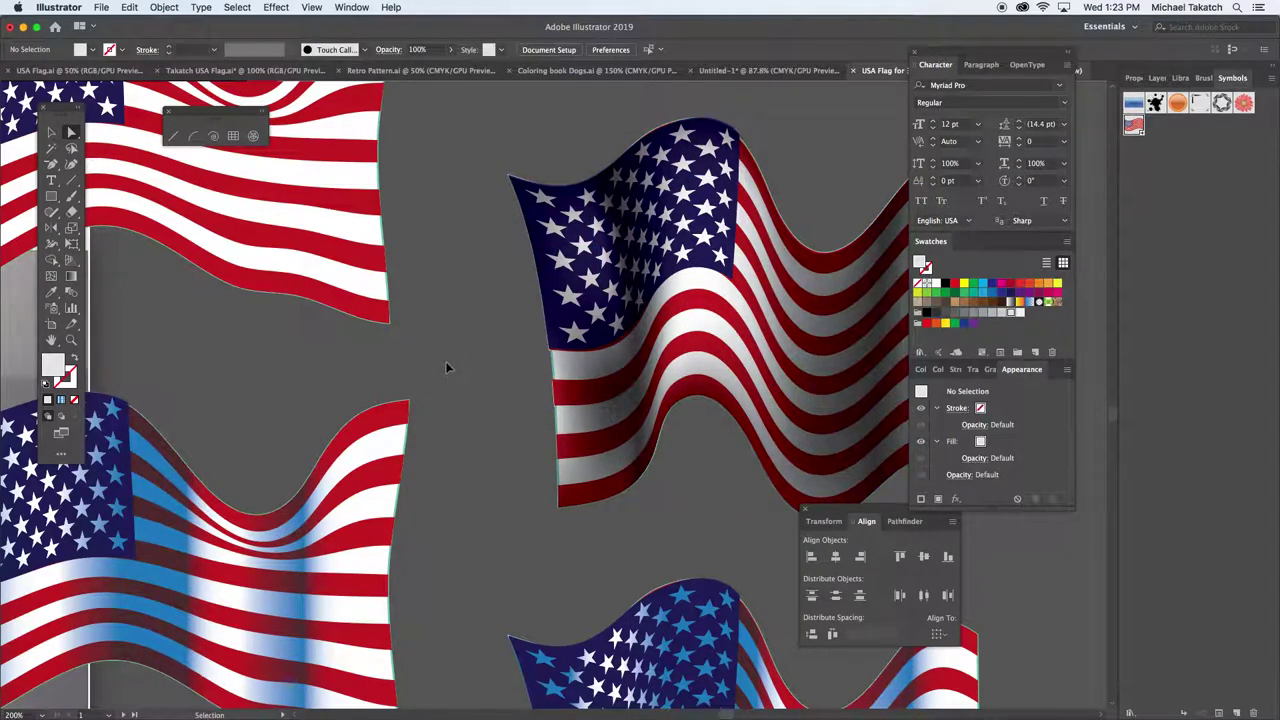
key("space")
left_click_drag(662, 309, 396, 316)
key("super+minus")
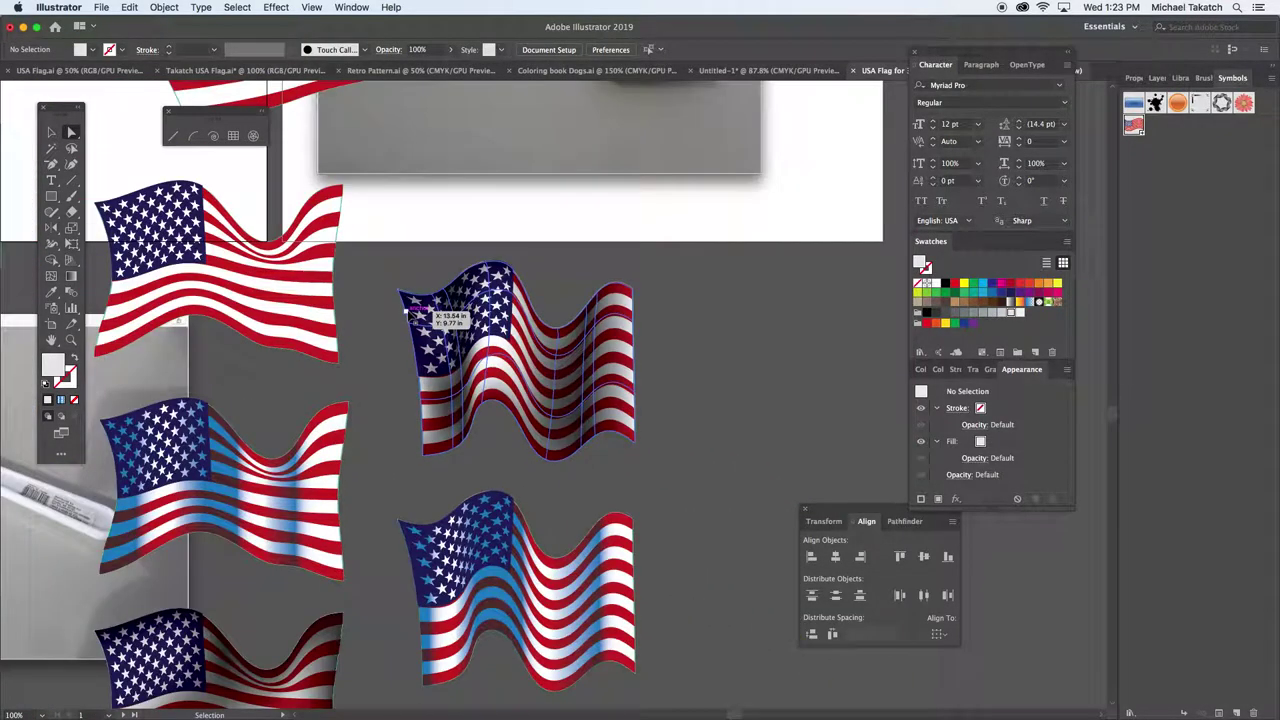
key("super+minus")
key("super+equal")
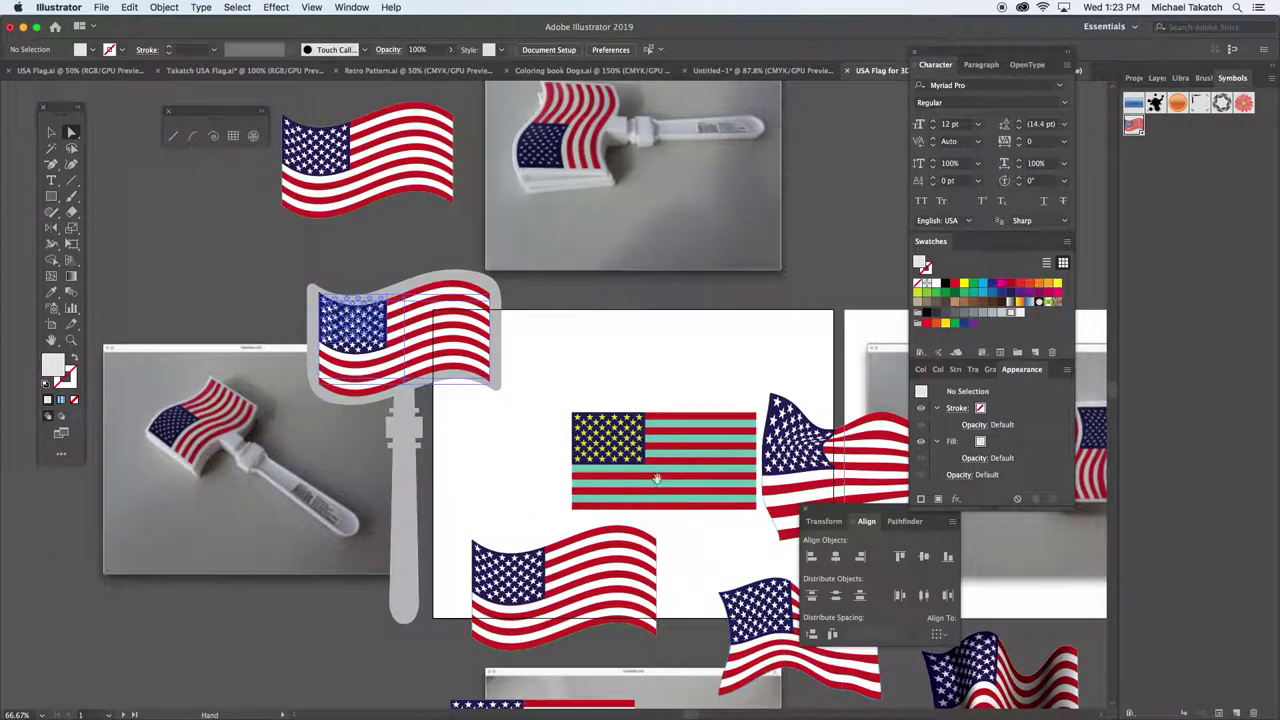
- Zoom in on the flag-on-a-stick and draw a small rectangle on the handle stick
left_click(406, 412)
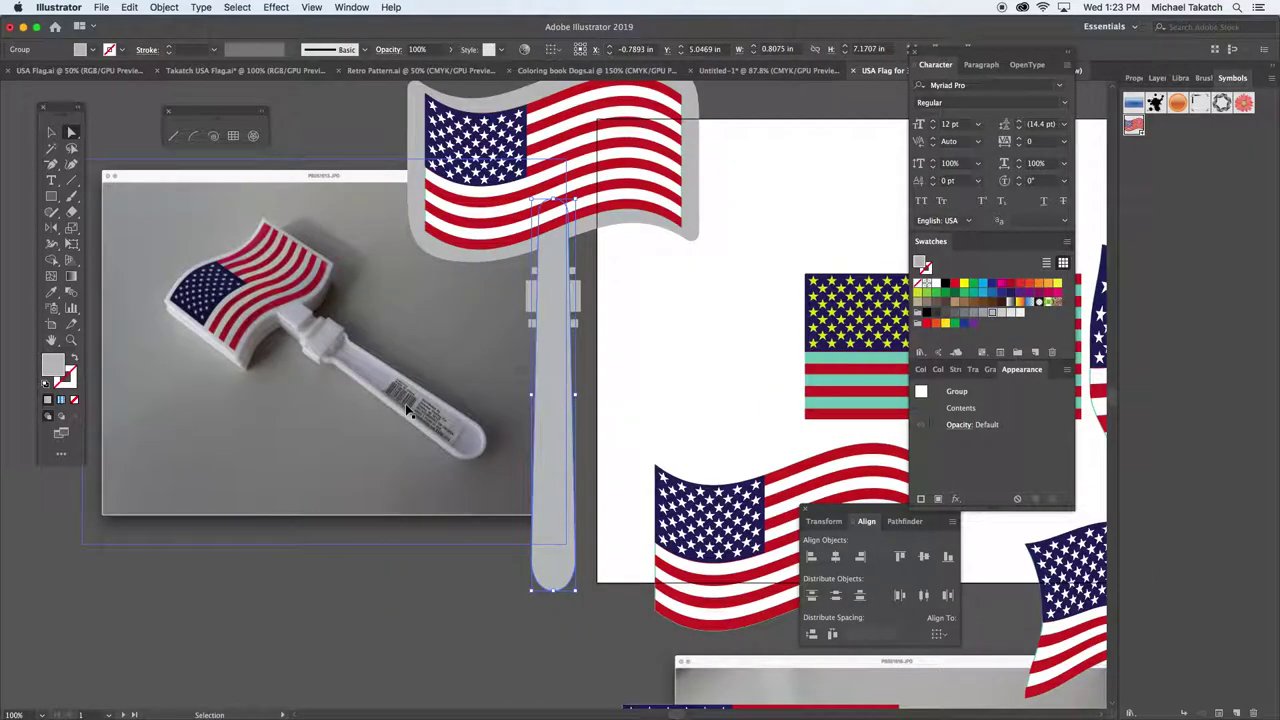
key("super+equal")
left_click_drag(530, 352, 508, 370)
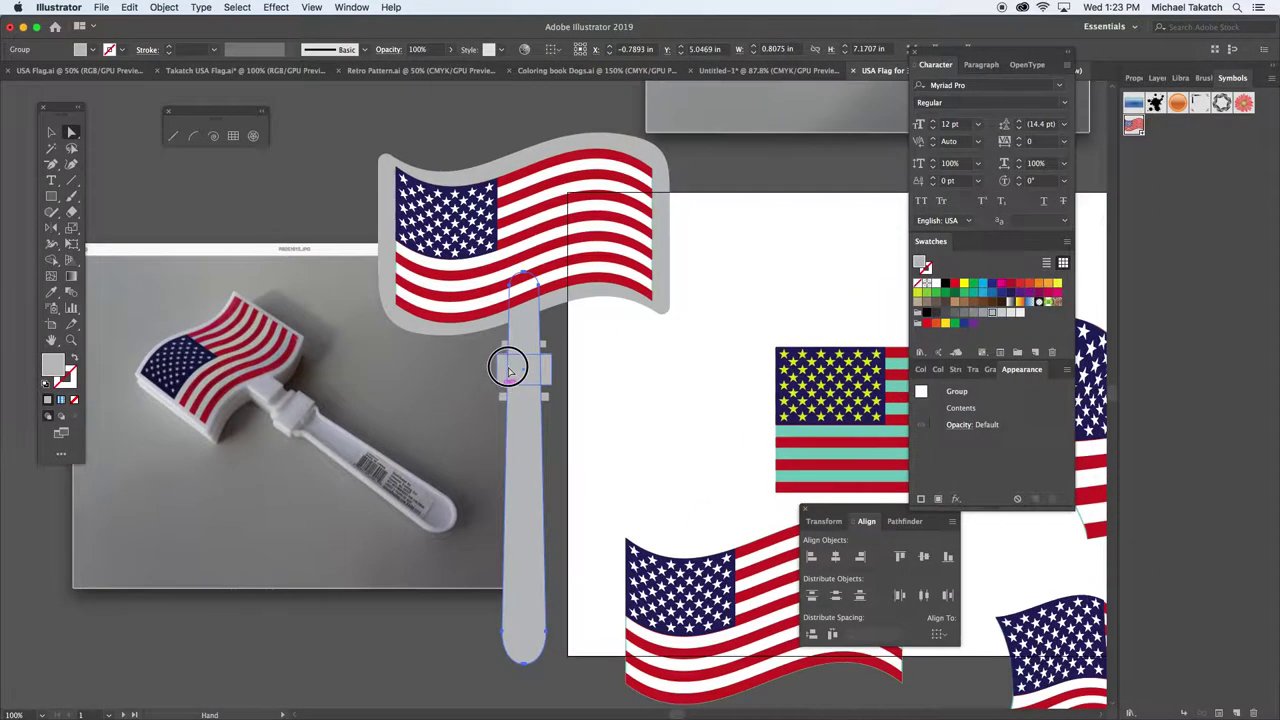
left_click(51, 132)
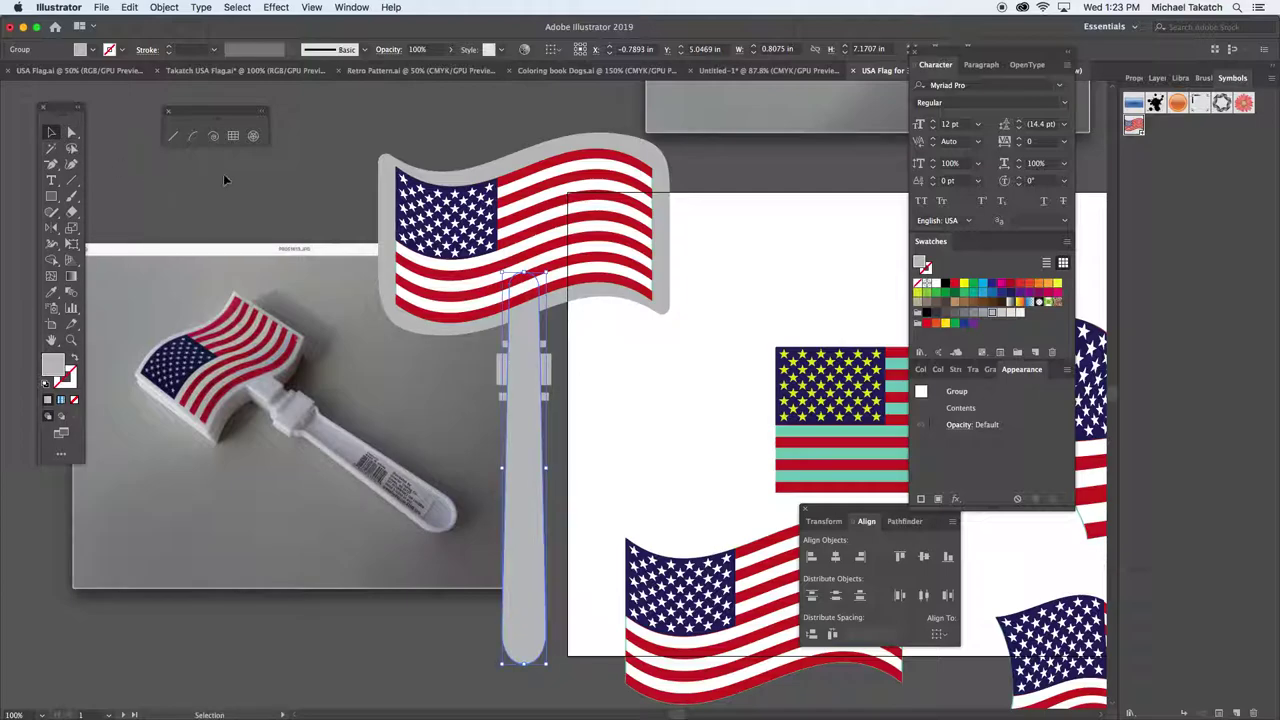
left_click(277, 166)
left_click(450, 200)
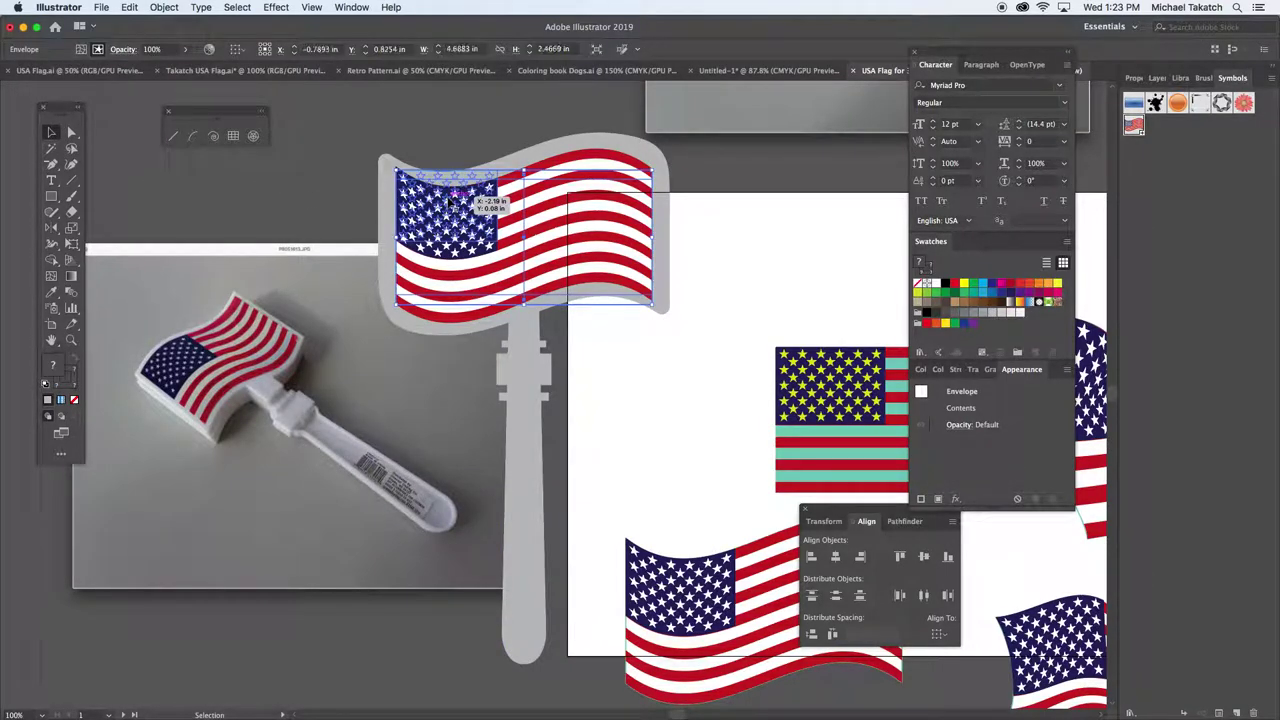
left_click_drag(450, 200, 451, 201)
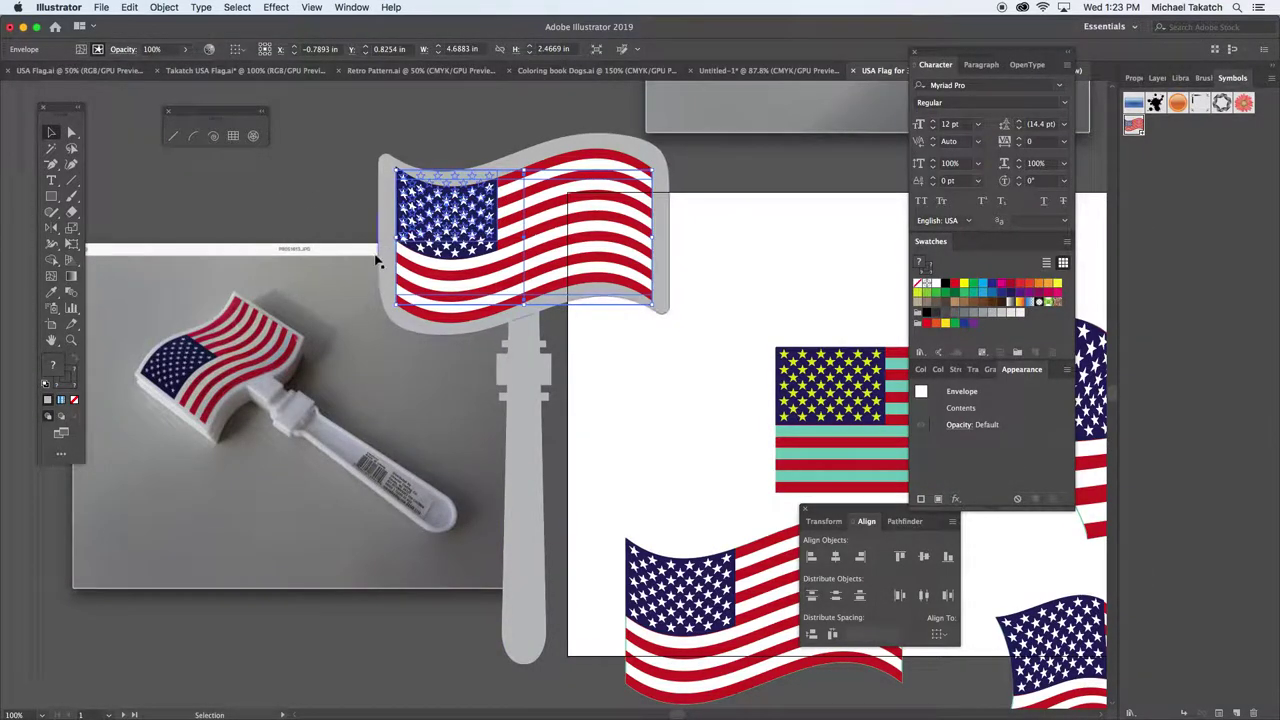
key("m")
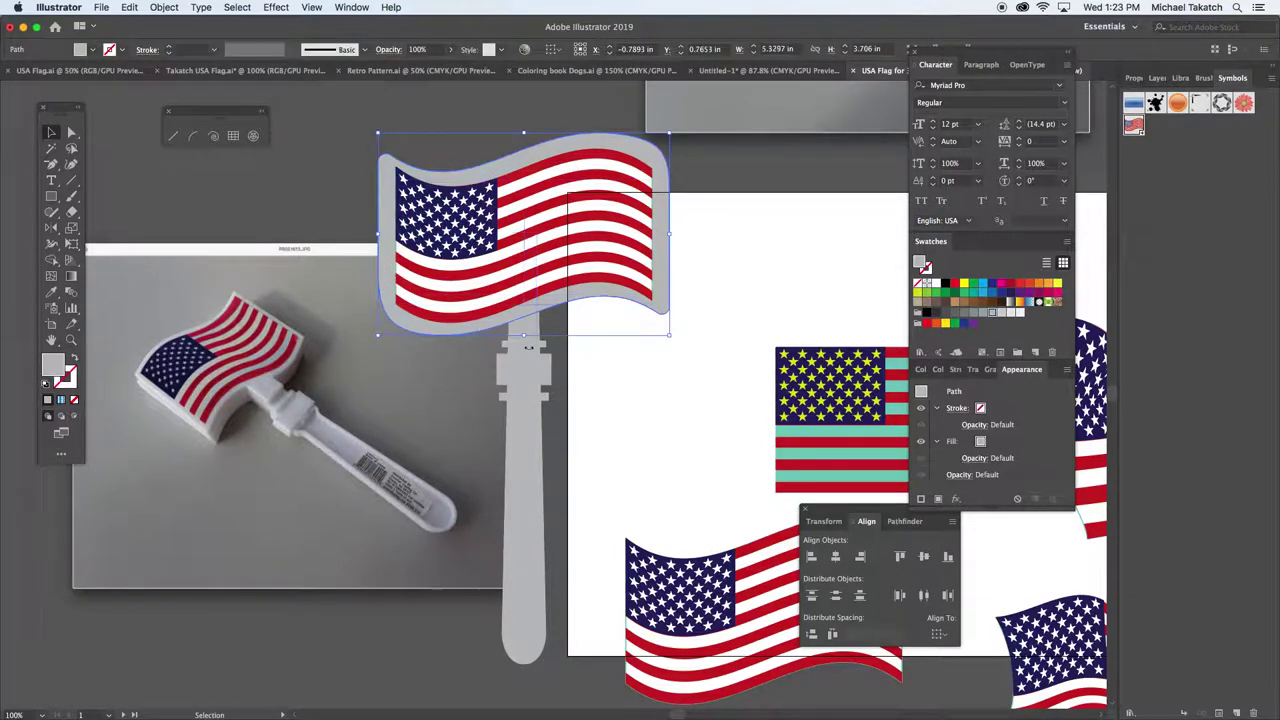
left_click_drag(497, 354, 551, 385)
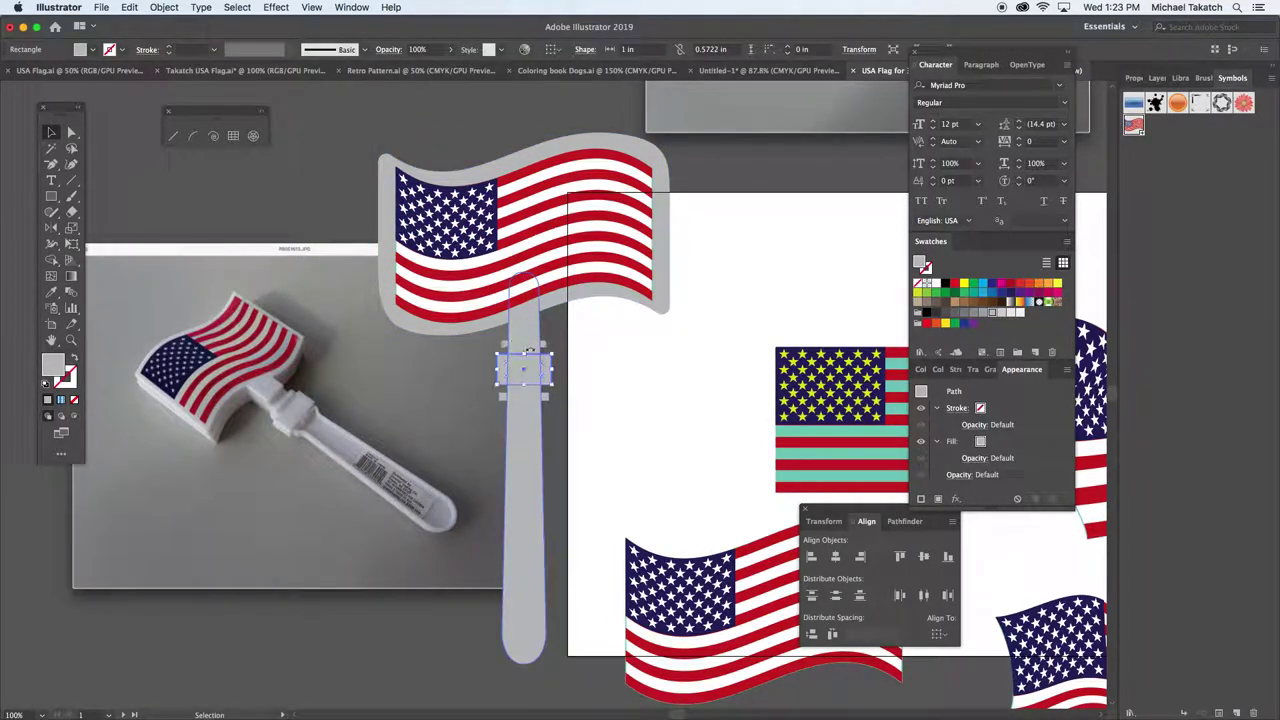
- Select the grey flag outline and handle pieces together, excluding the photo
left_click(531, 342)
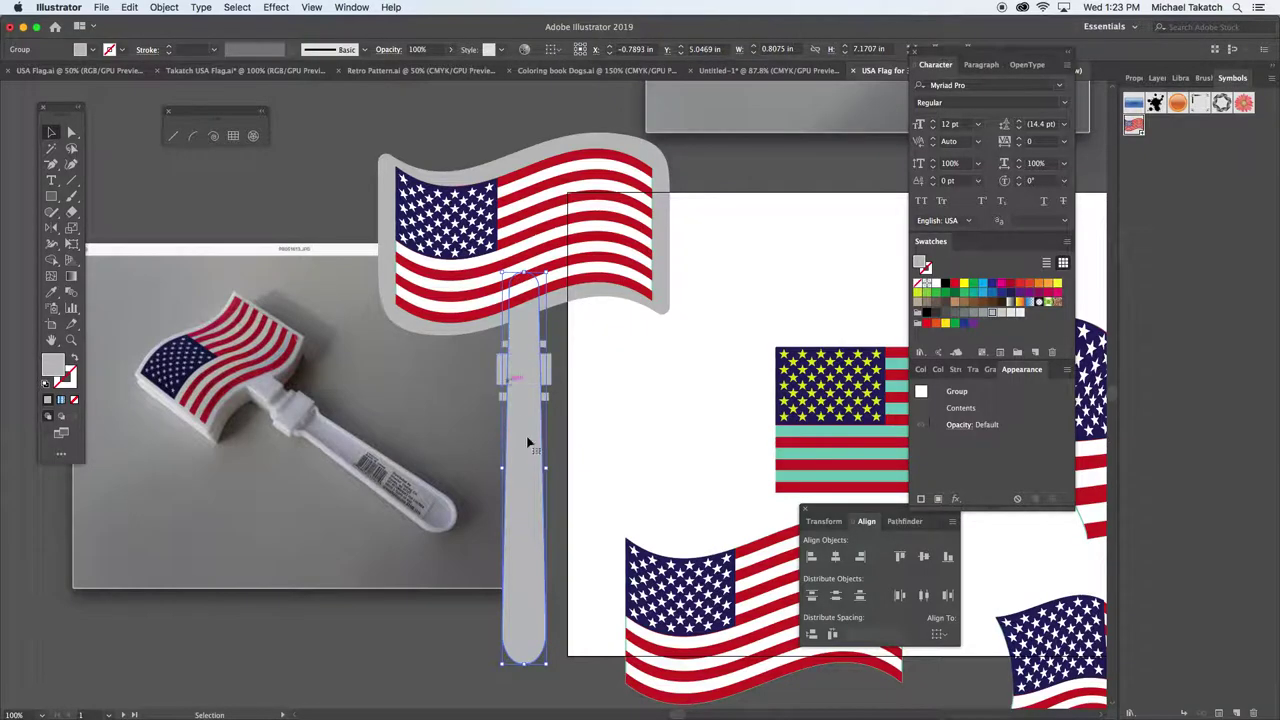
left_click_drag(527, 680, 370, 278)
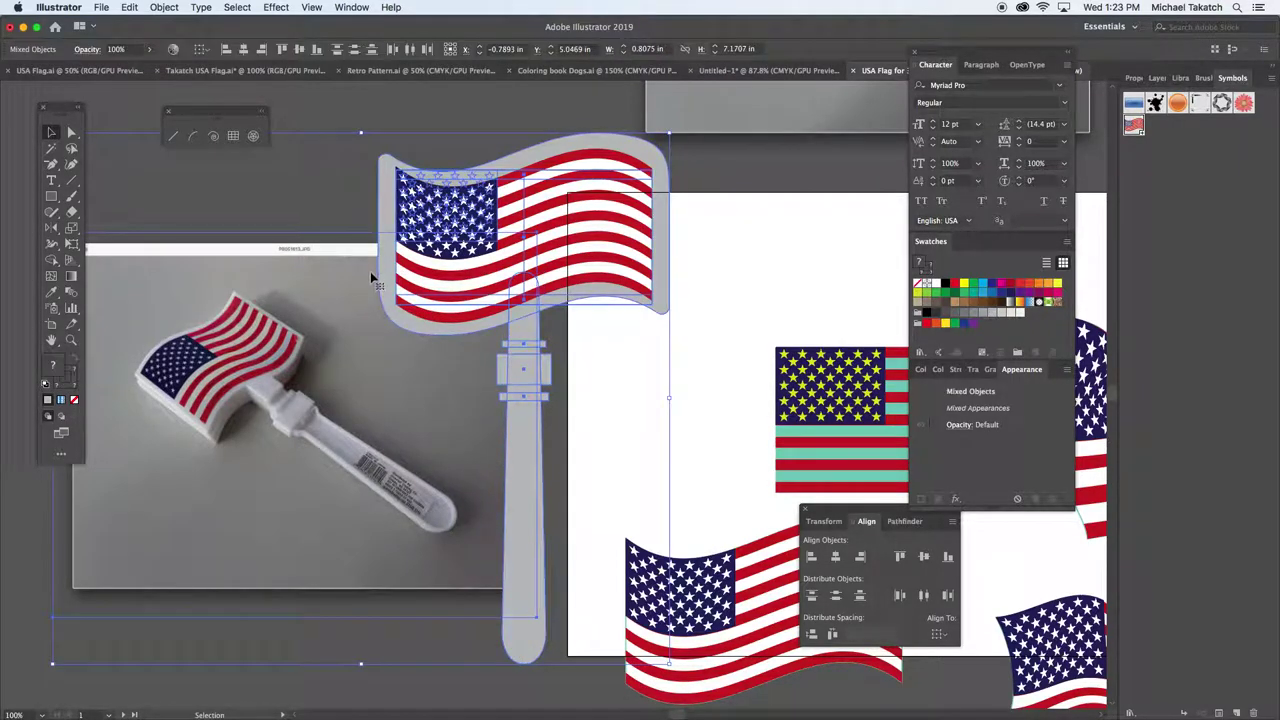
left_click(290, 250, "shift")
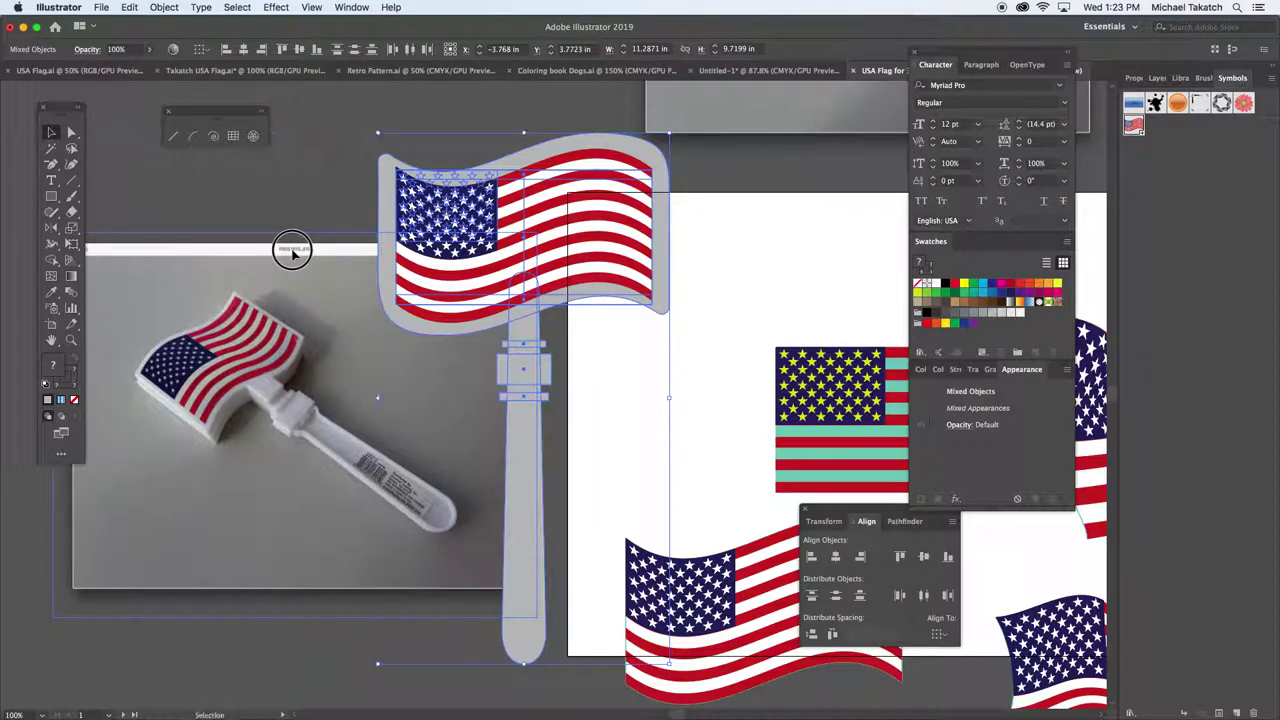
left_click(385, 166, "shift")
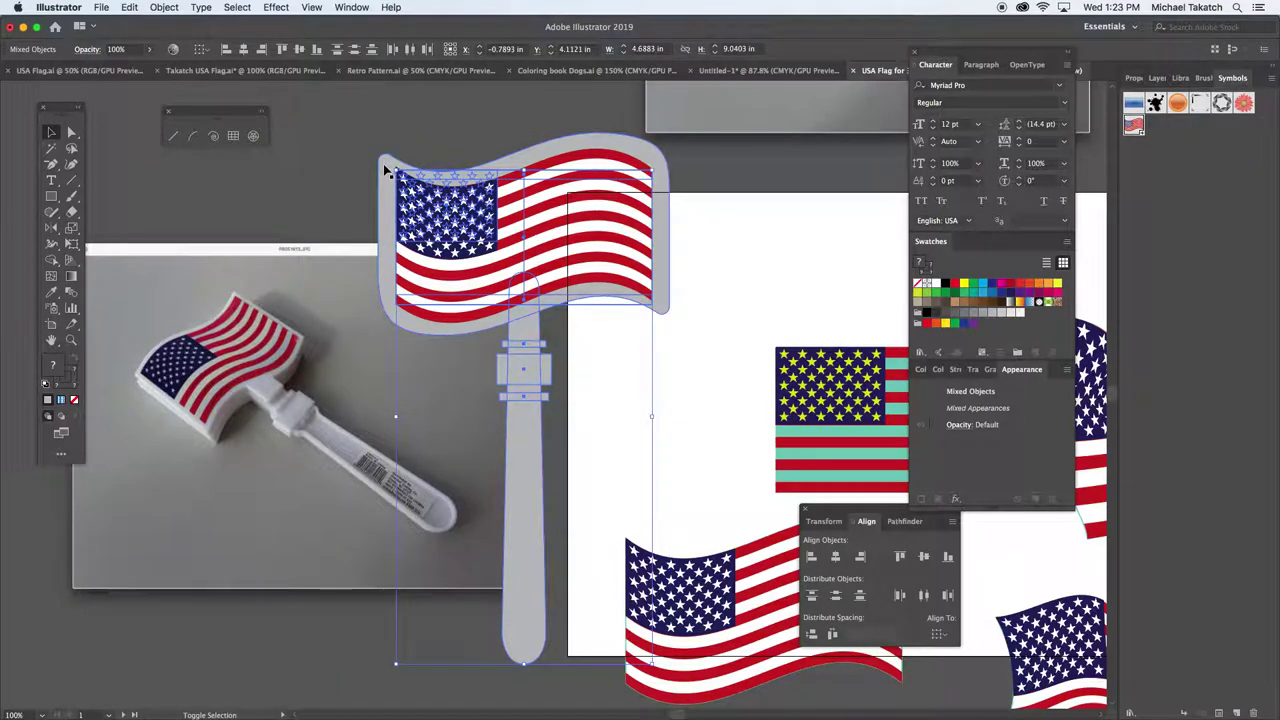
left_click(385, 168, "shift")
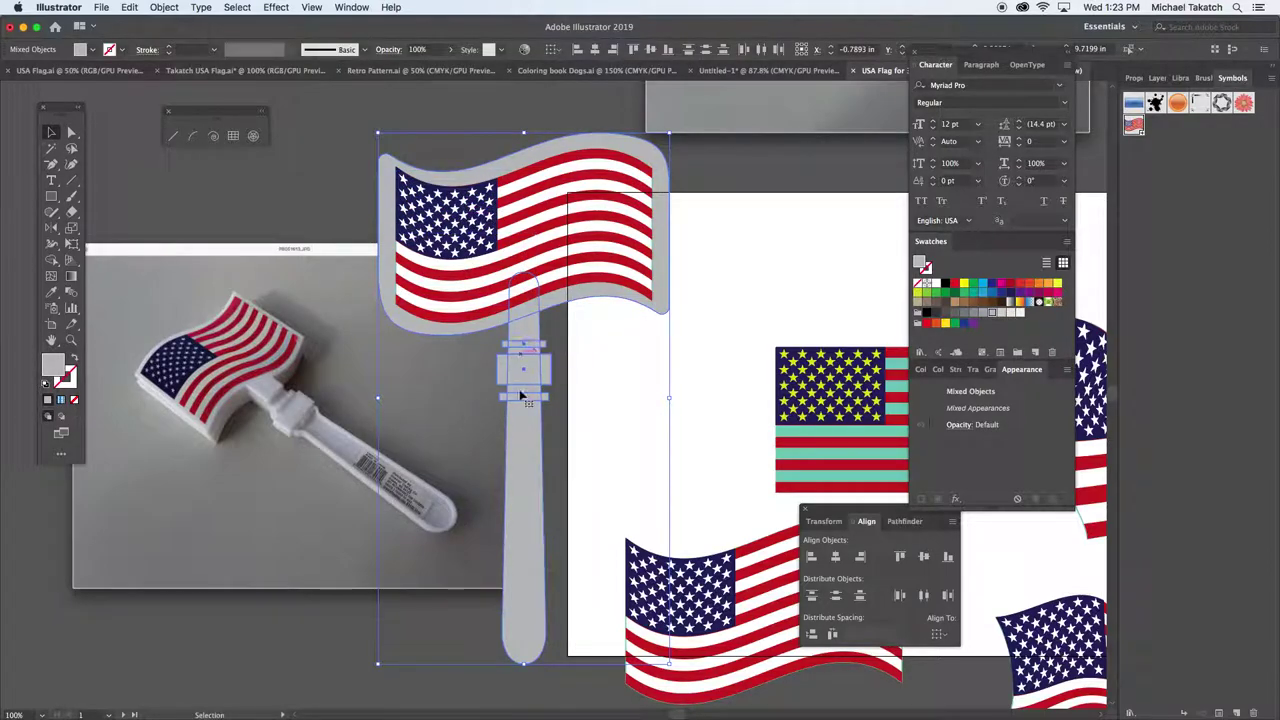
left_click(628, 620, "shift")
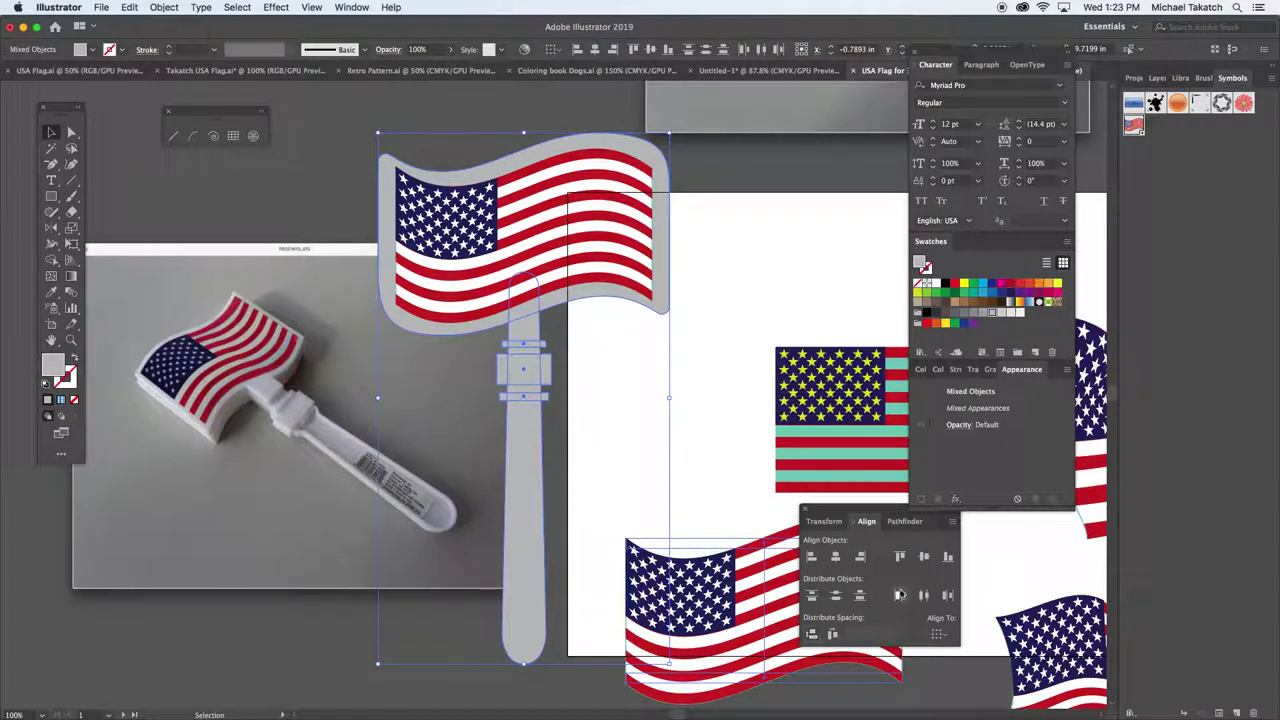
left_click(903, 521)
- Unite the grey flag outline and handle into one path with Pathfinder, then open the Effect menu
left_click(811, 557)
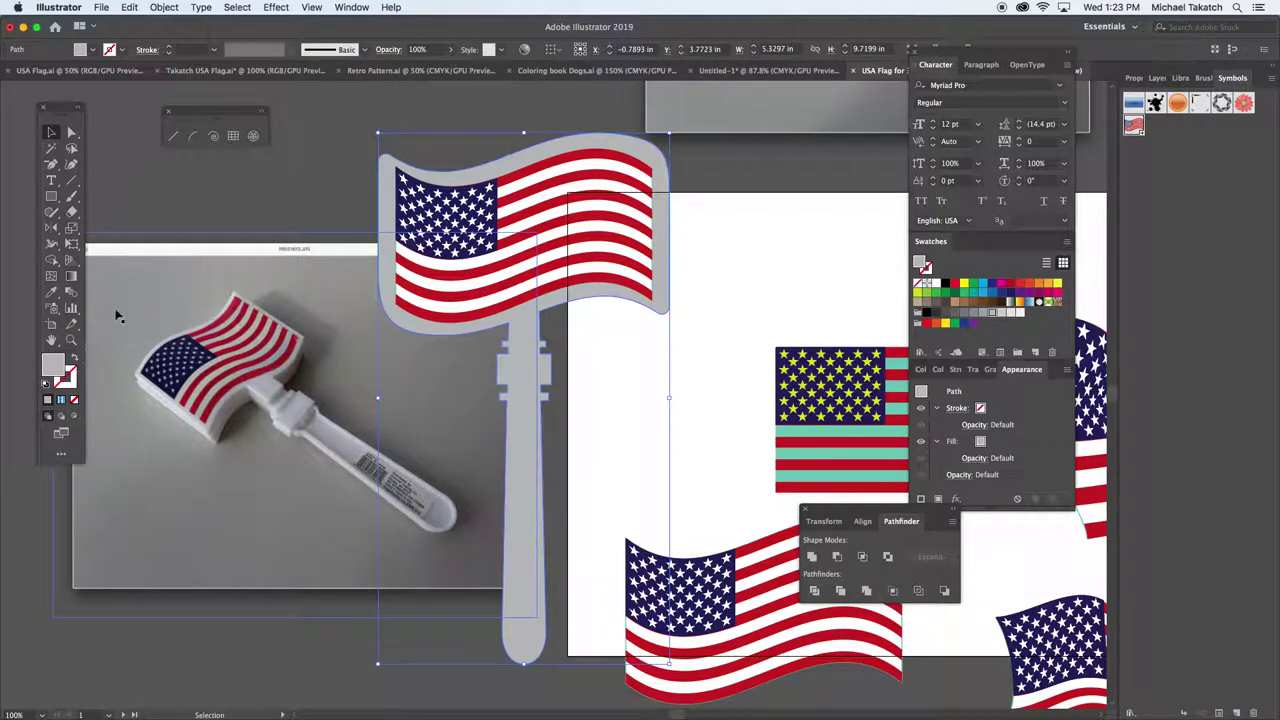
left_click(276, 8)
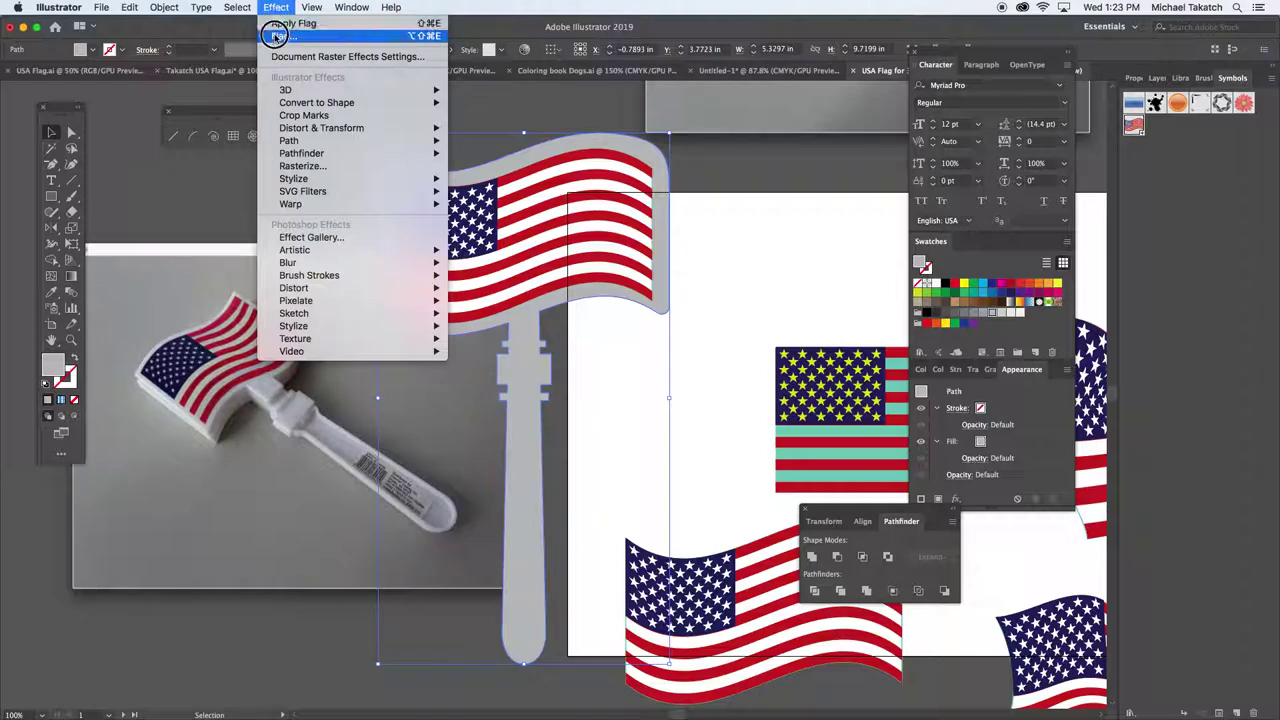
- Apply 3D Extrude & Bevel to the grey shape with live preview turned on
mouse_move(423, 90)
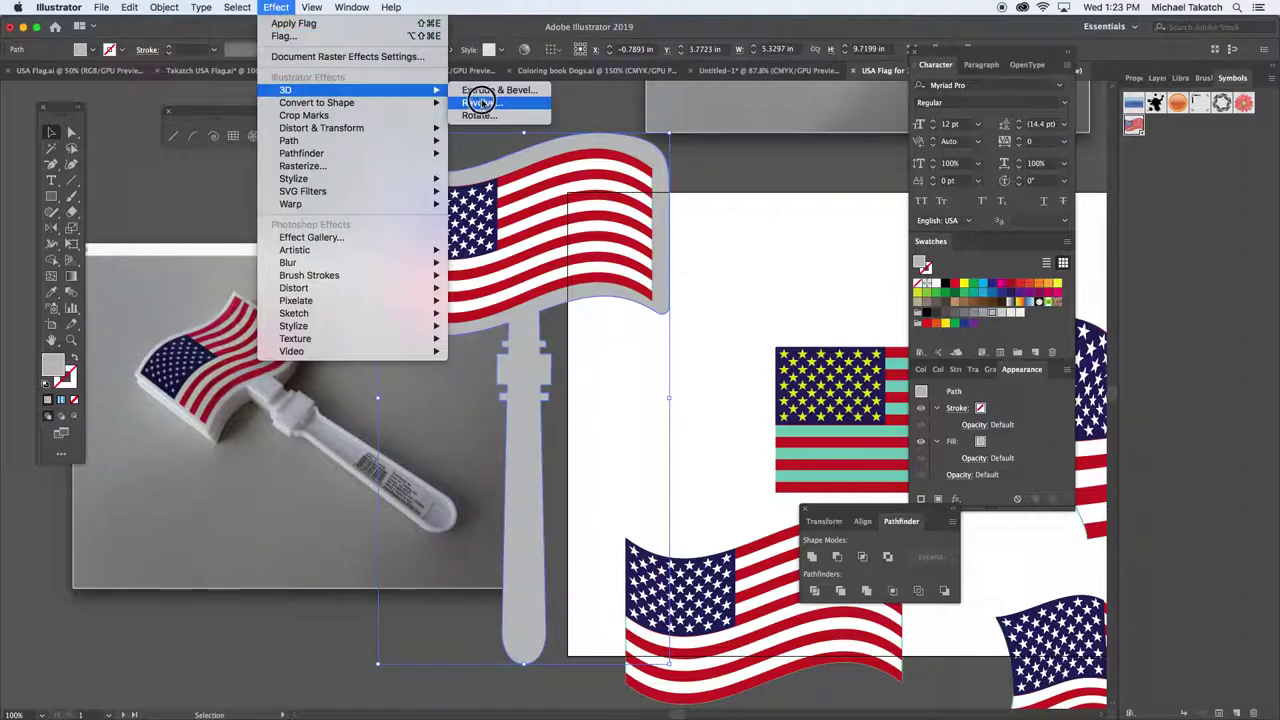
left_click(486, 91)
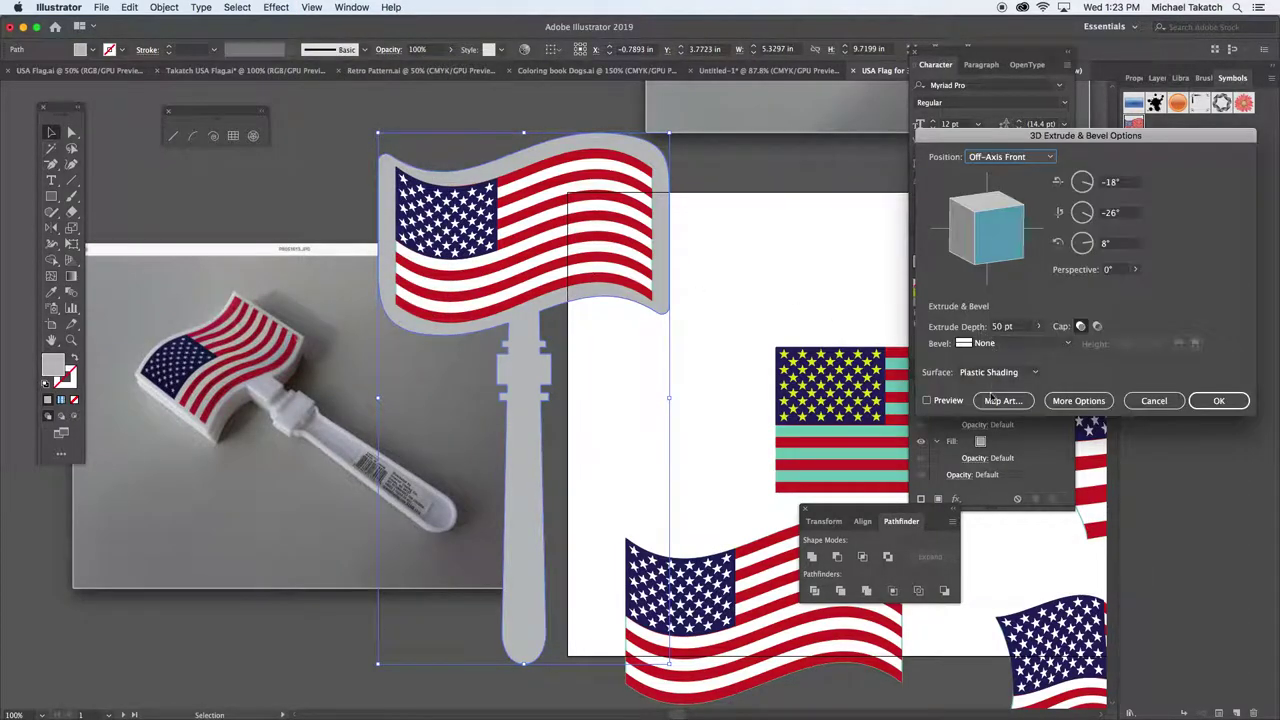
left_click(948, 401)
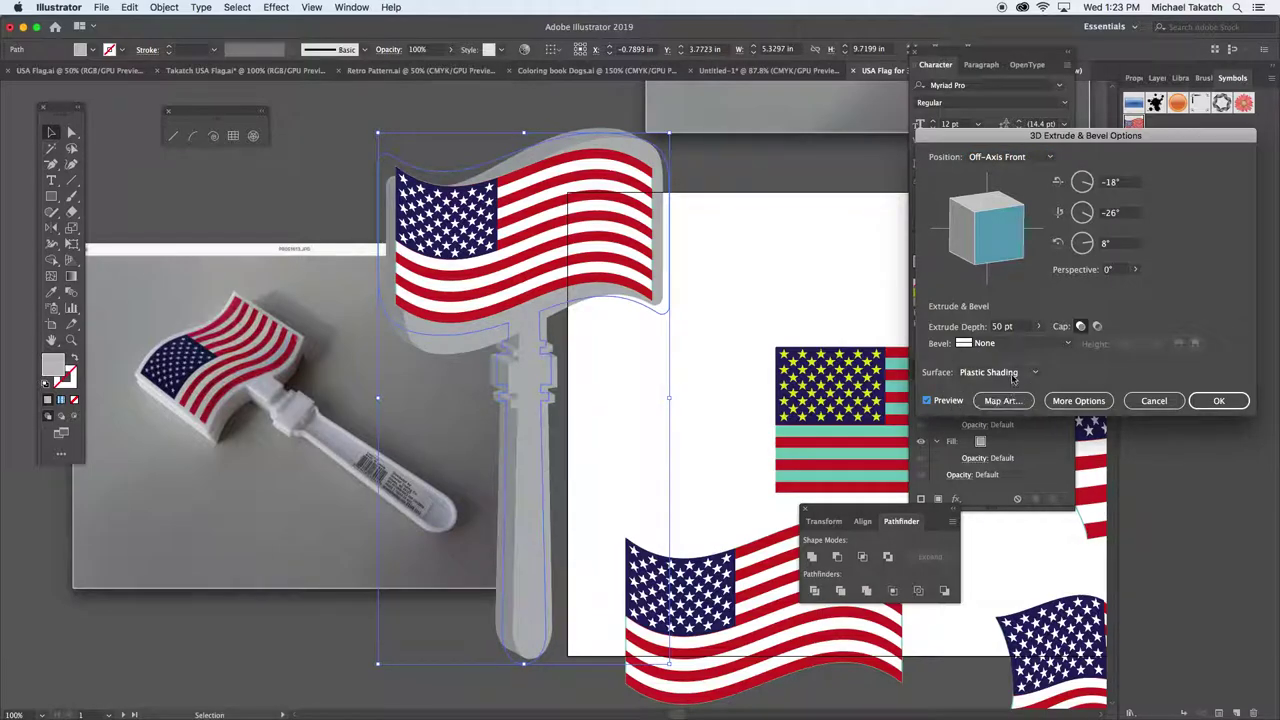
- Raise the light source slightly and try a Rounded bevel before setting the bevel back to none
left_click(1066, 401)
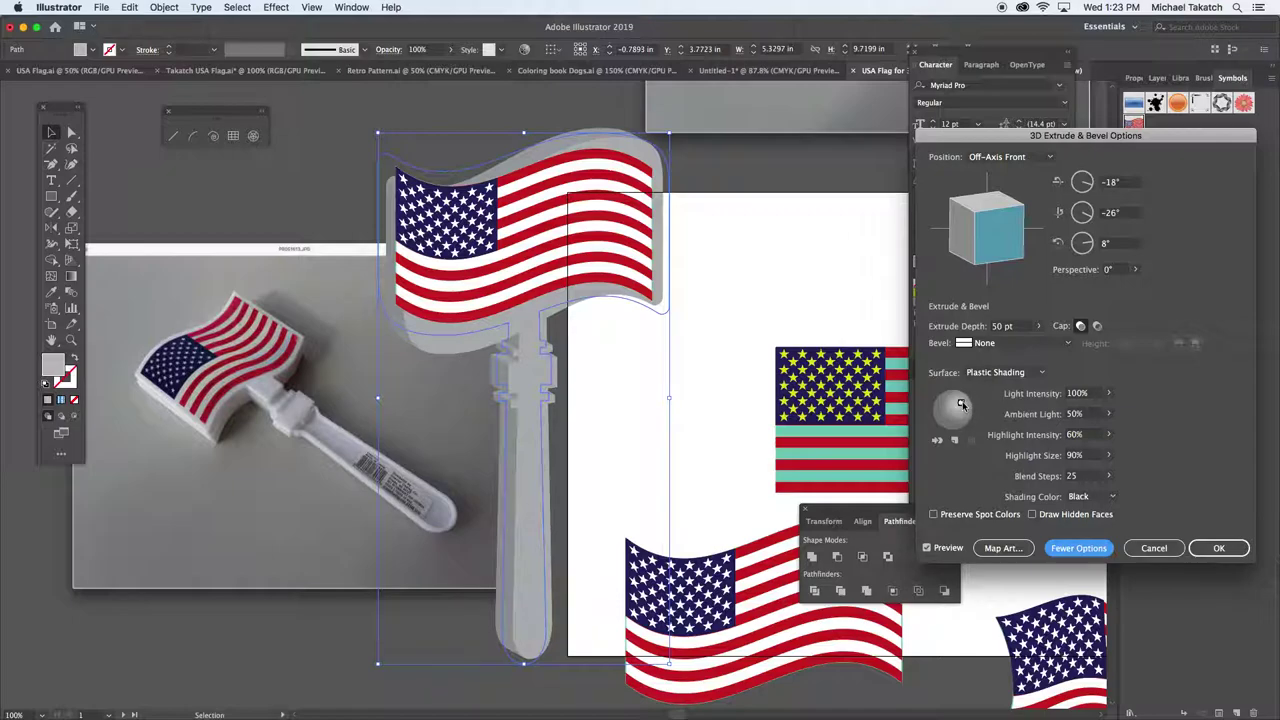
mouse_move(962, 404)
left_mouse_down()
mouse_move(965, 394)
mouse_move(969, 406)
left_mouse_up()
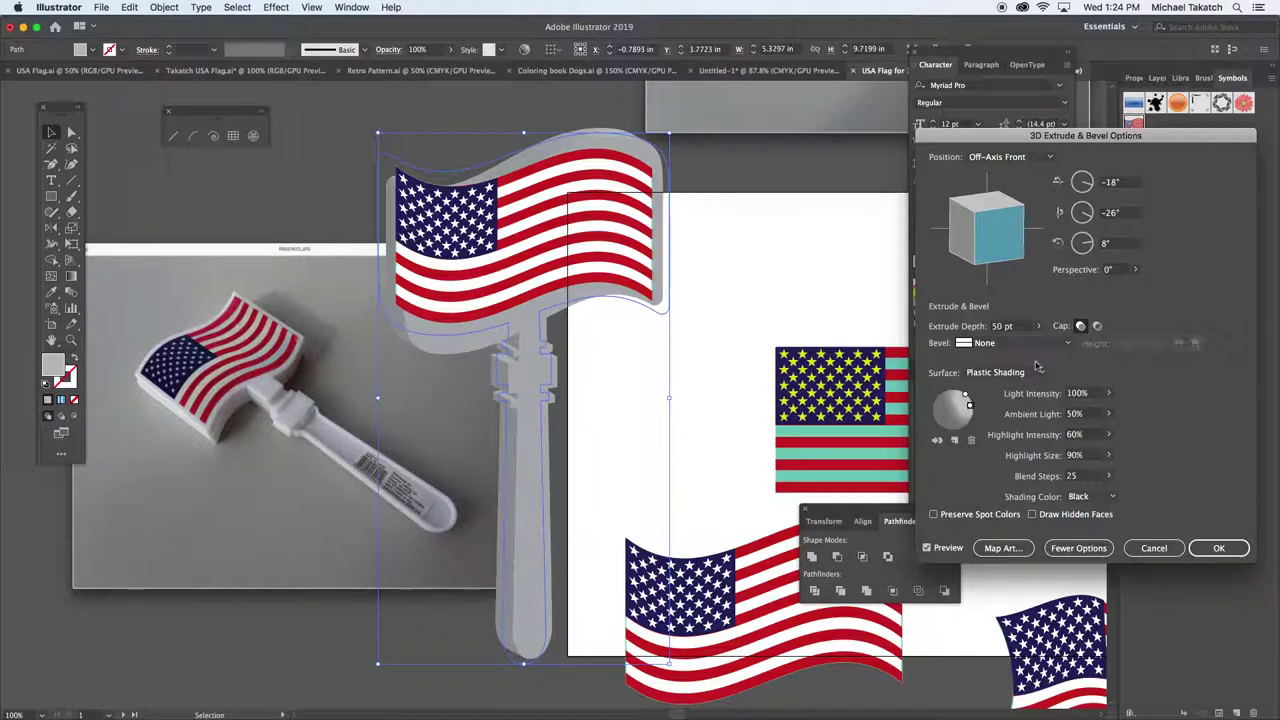
left_click(1065, 343)
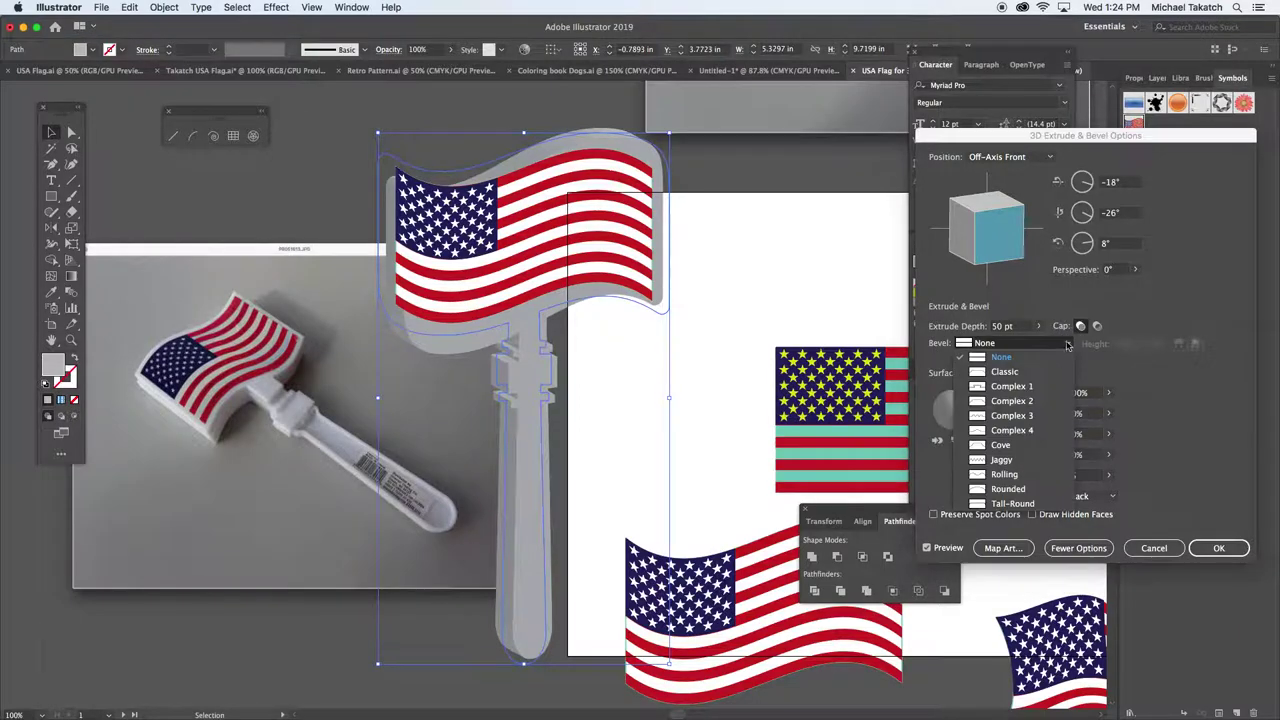
left_click(1018, 482)
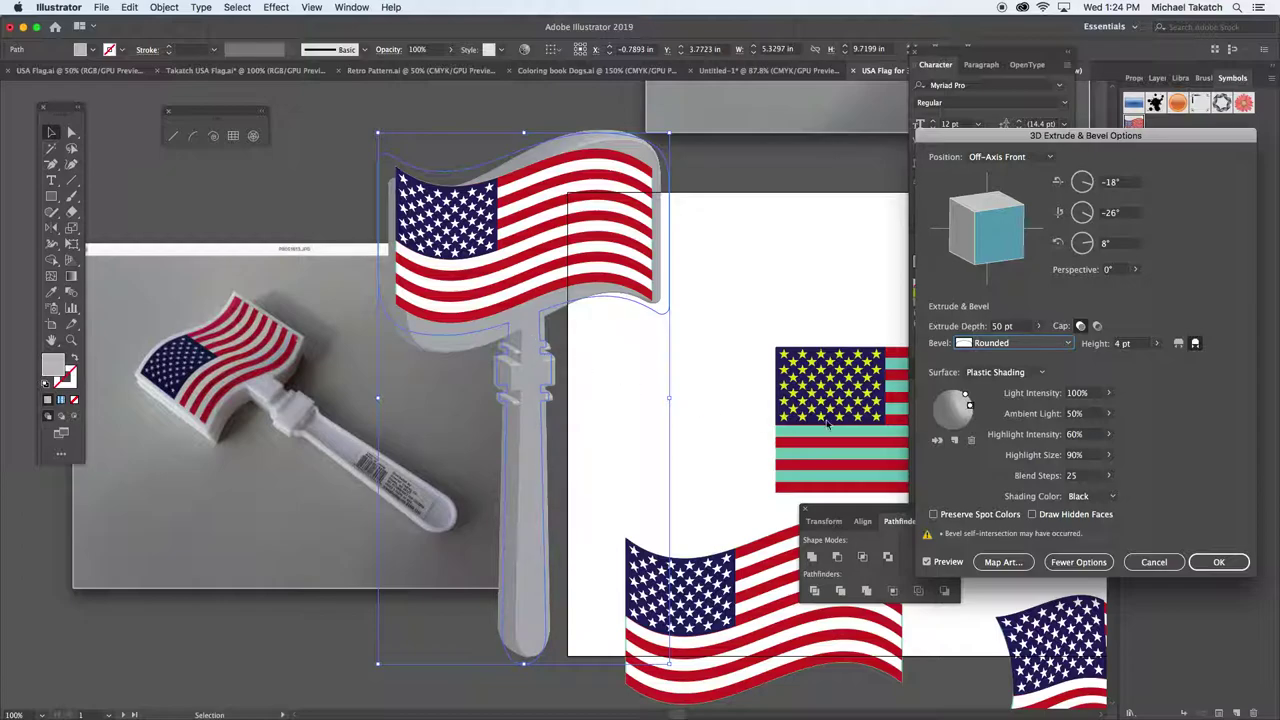
left_click(1069, 345)
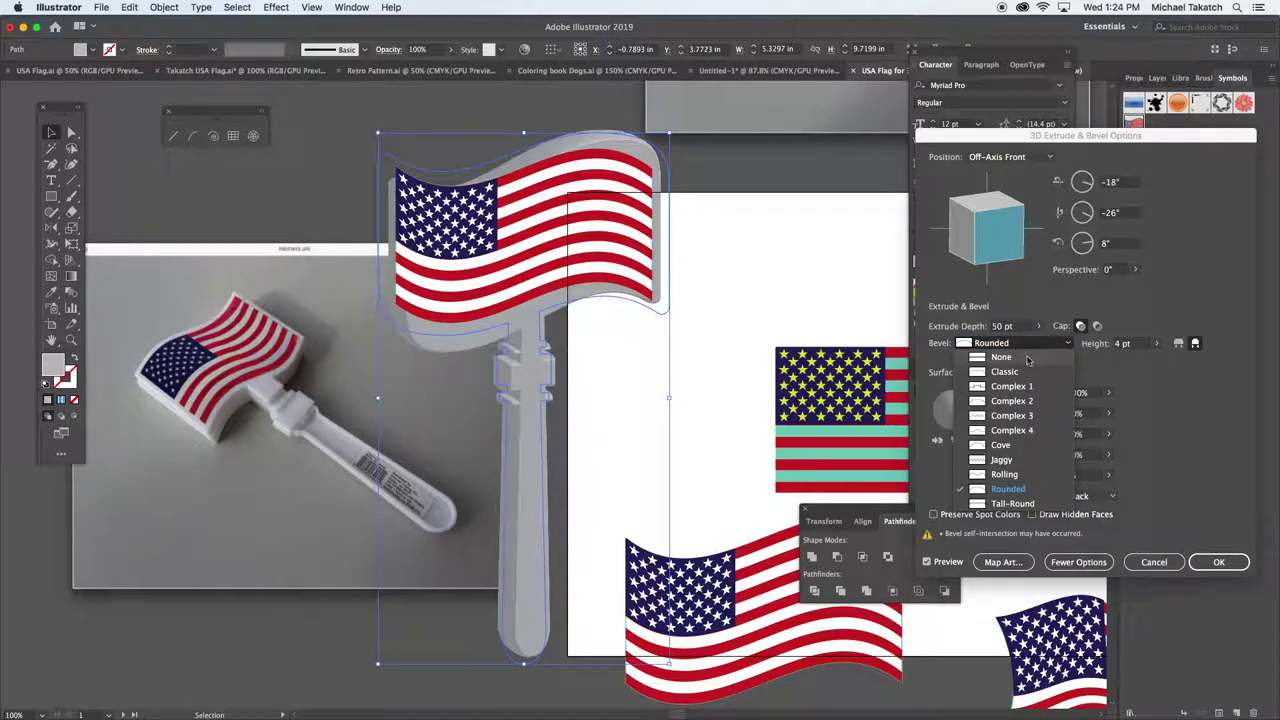
left_click(1027, 360)
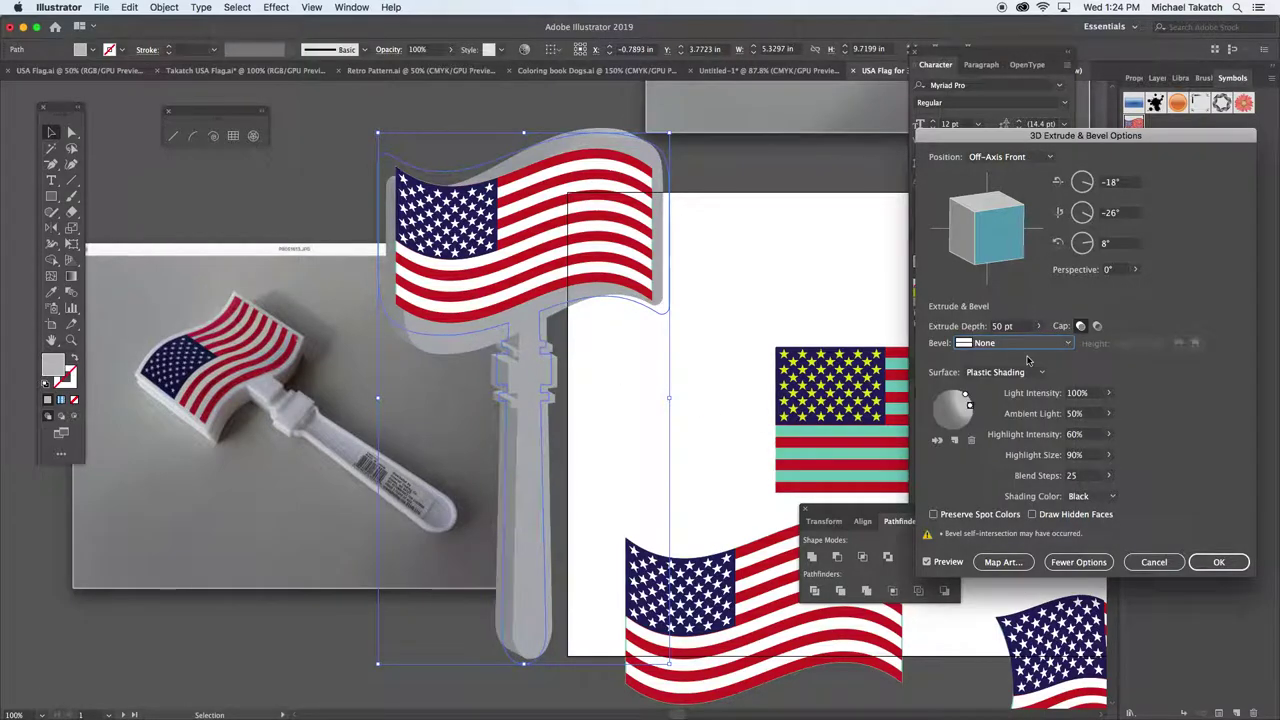
left_click(1003, 562)
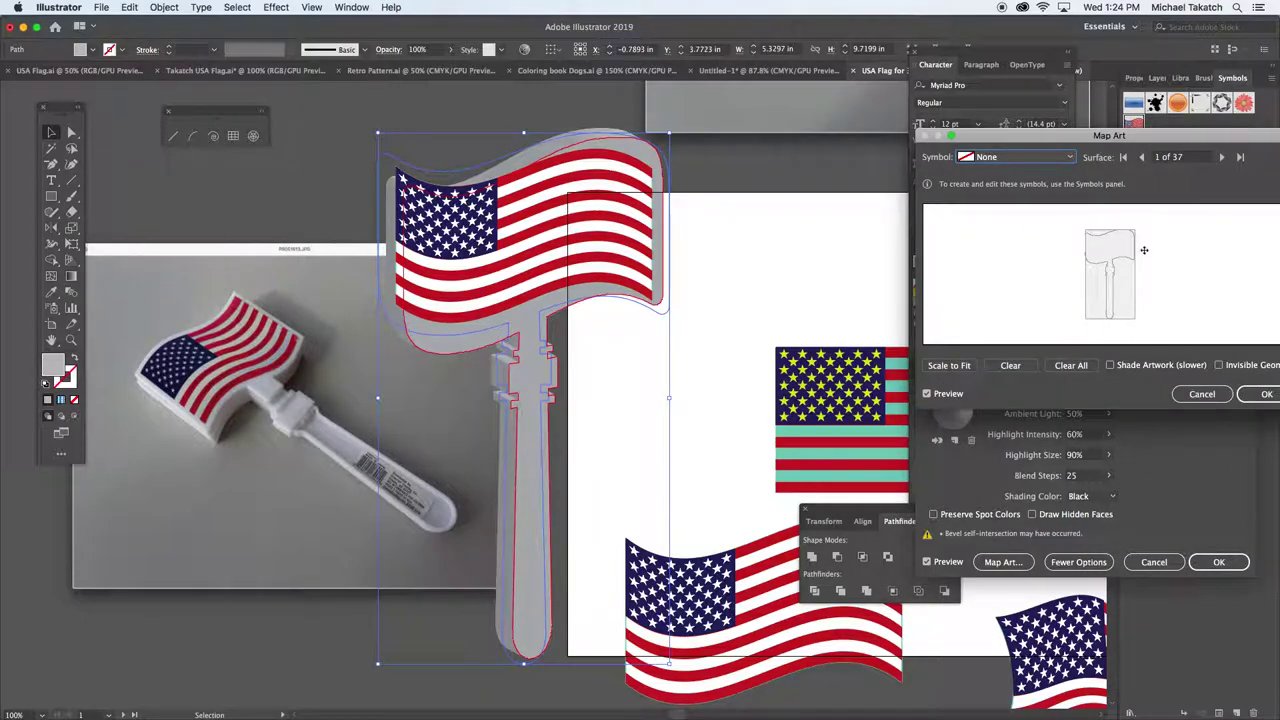
- Step through the 3D surfaces and map the flag symbol onto the handle front
left_click(1221, 158)
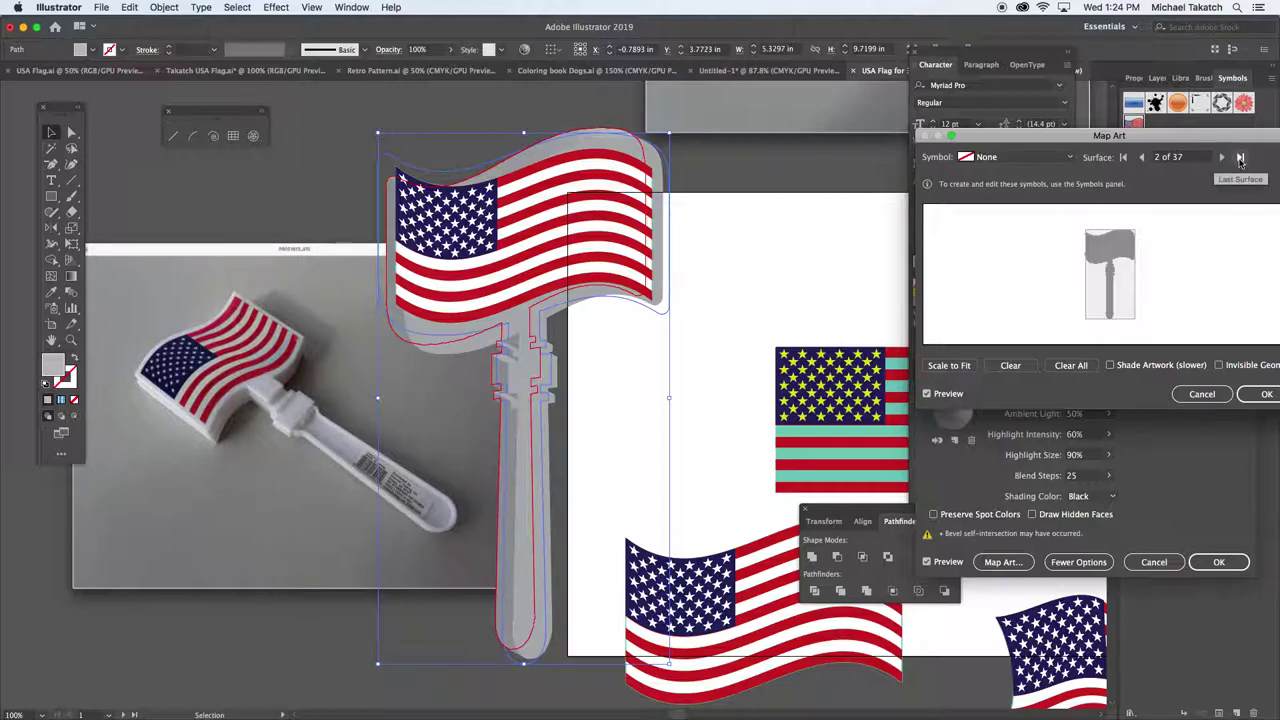
left_click(1240, 158)
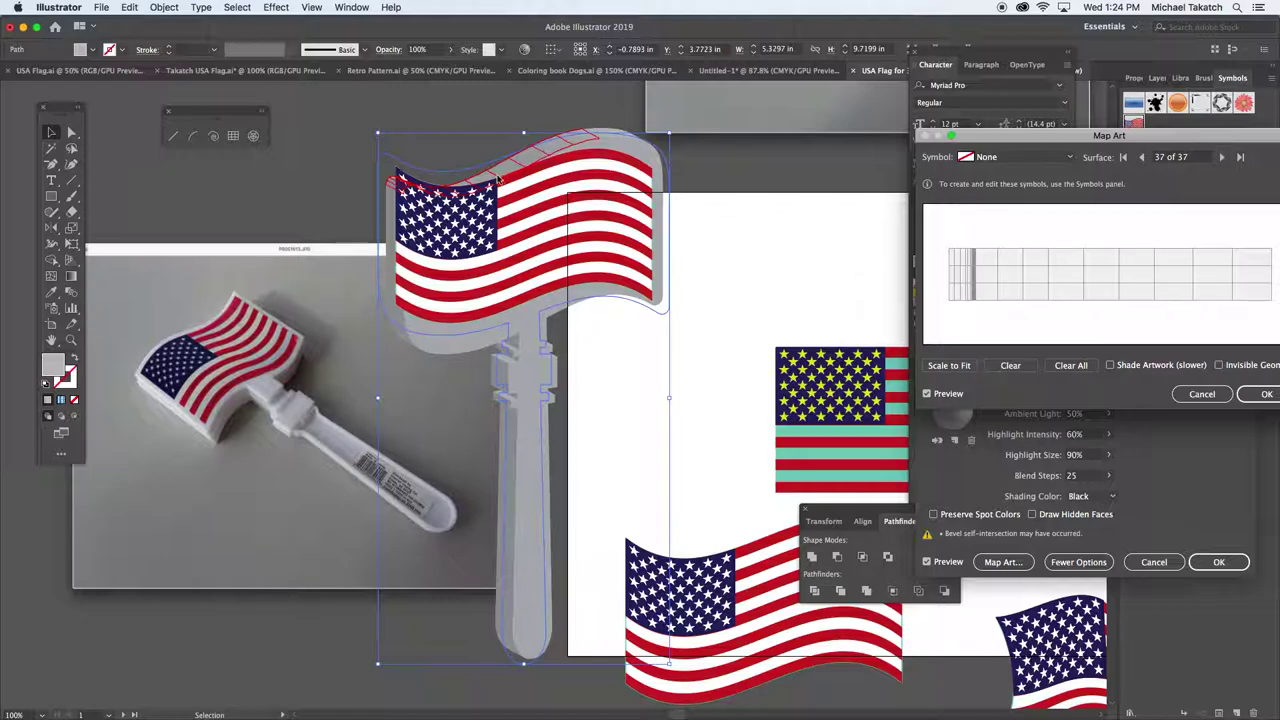
left_click(1123, 157)
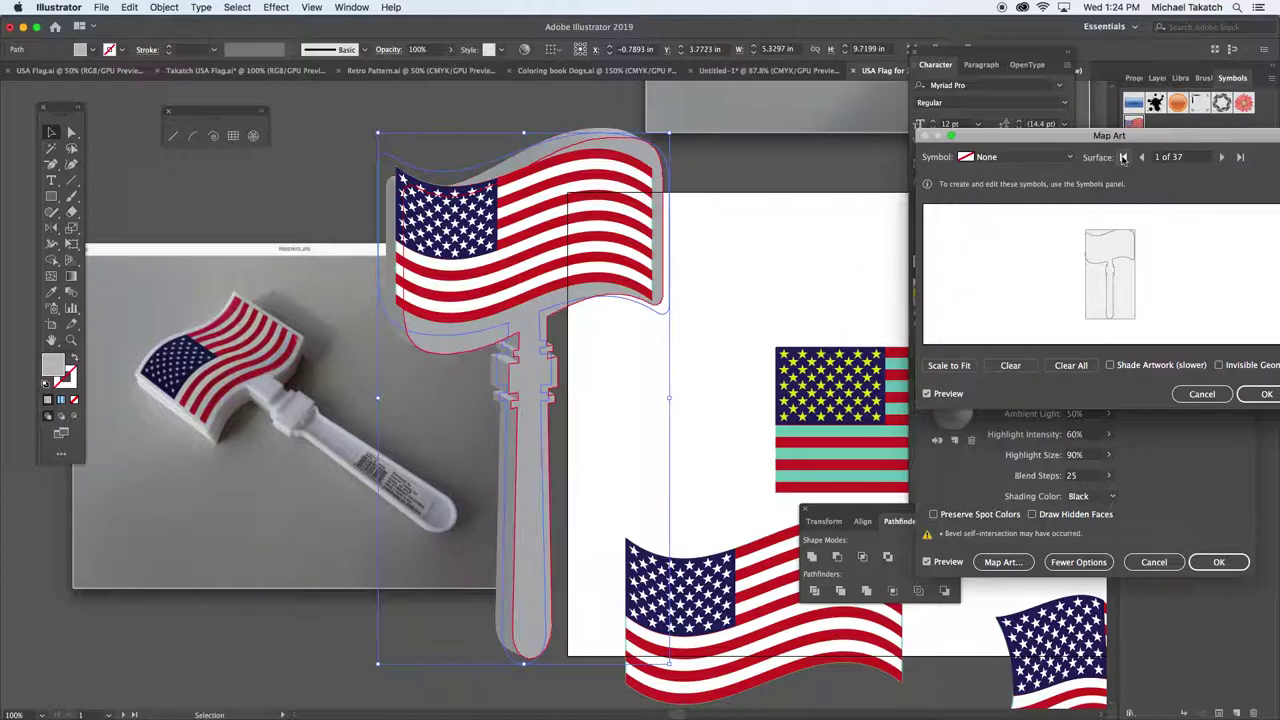
left_click(1031, 158)
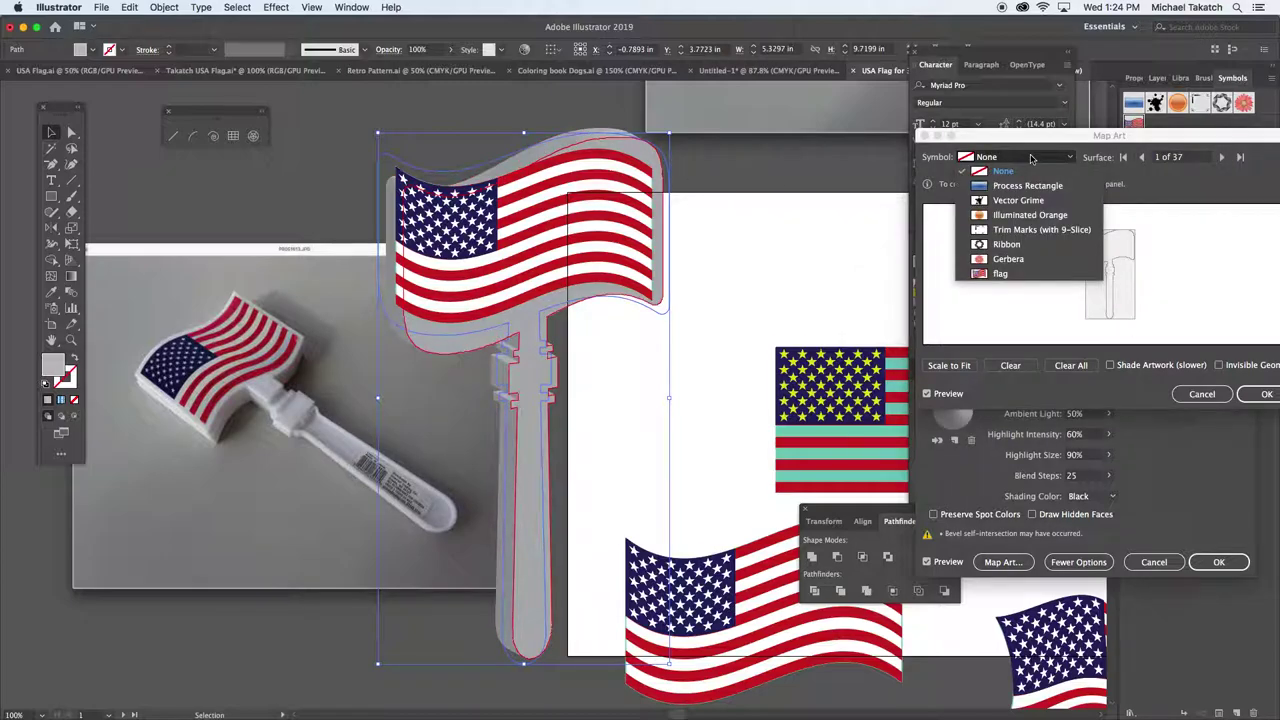
left_click(997, 272)
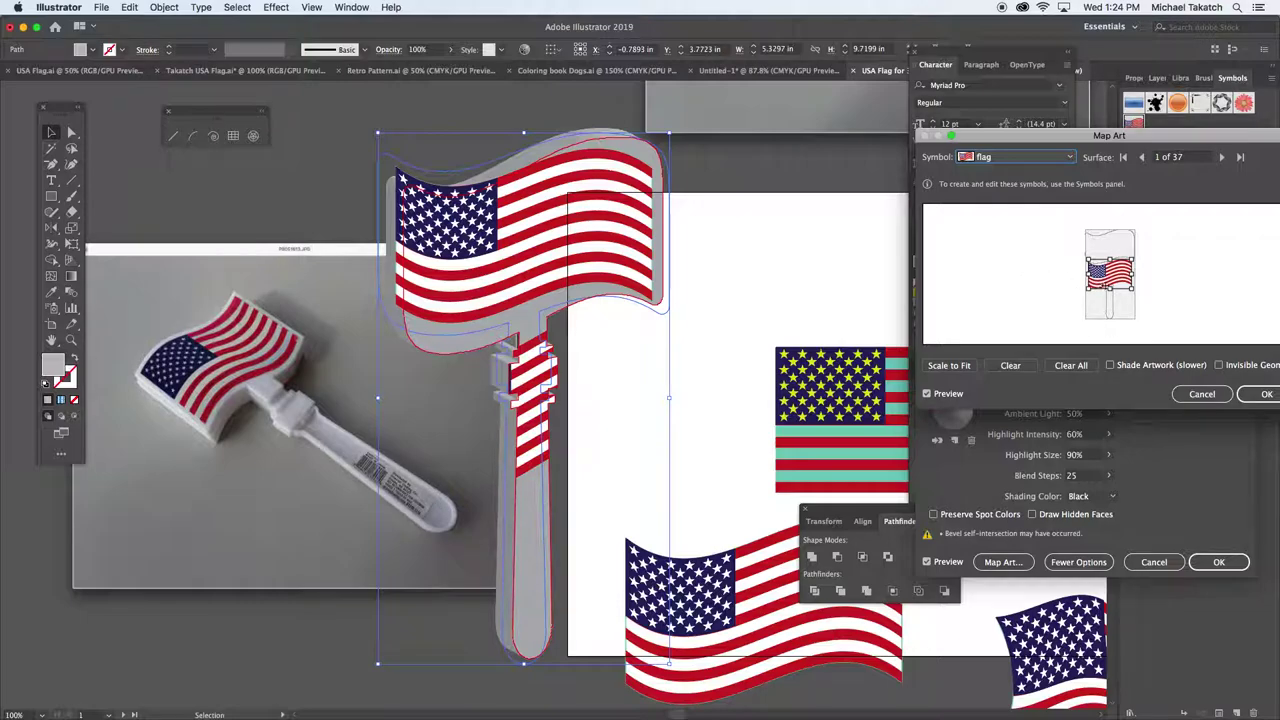
- Map the flag symbol onto the top surface, test Invisible Geometry, and enable Shade Artwork
left_click(1071, 158)
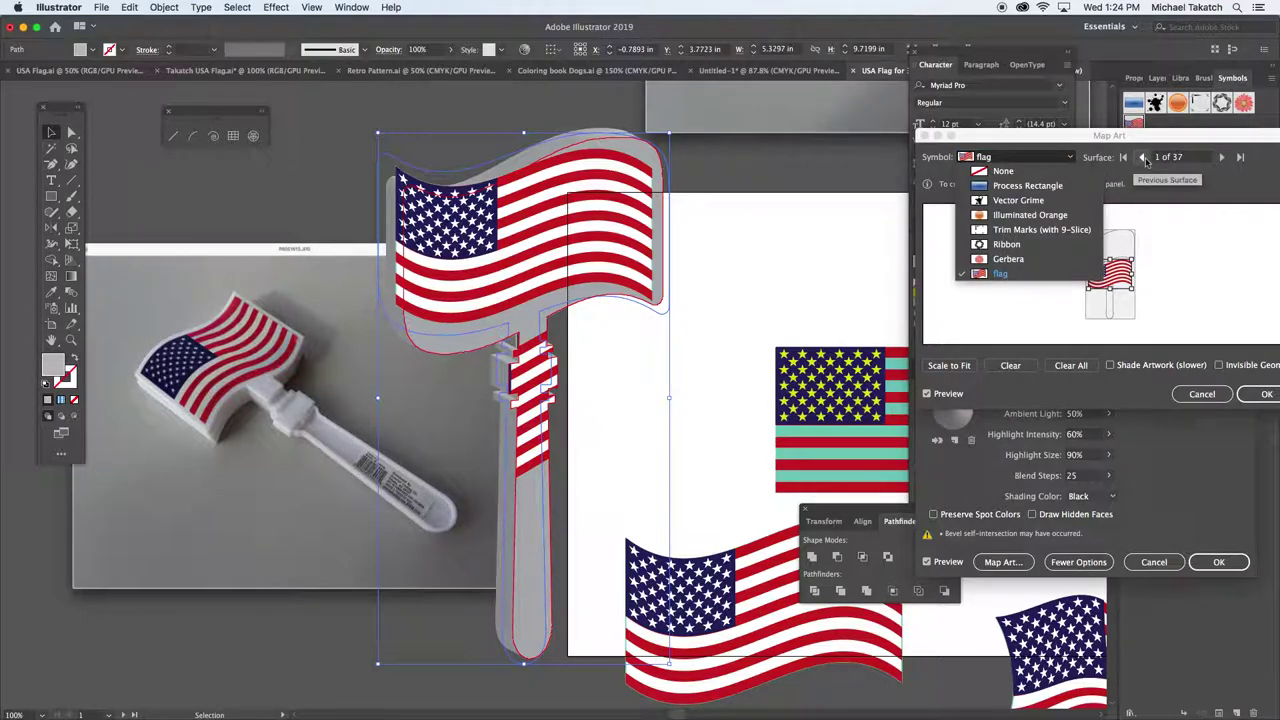
left_click(1222, 157)
left_click(1222, 157)
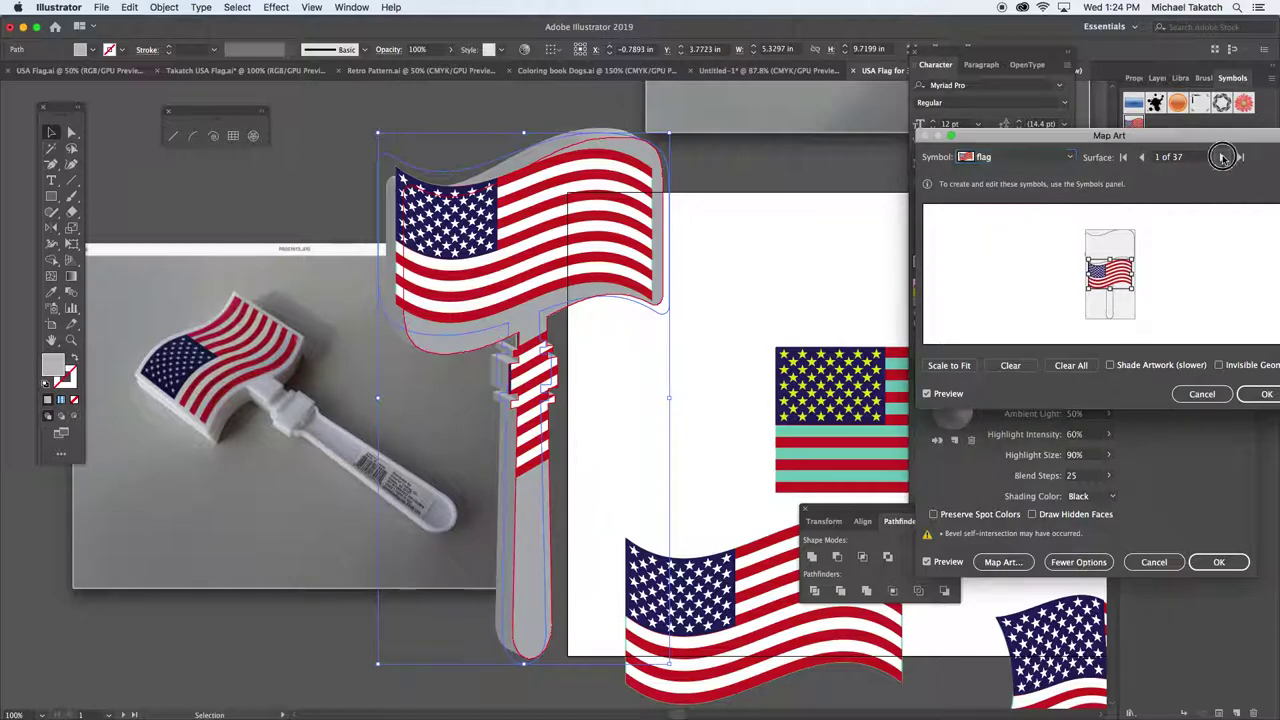
left_click(1070, 158)
left_click(1006, 273)
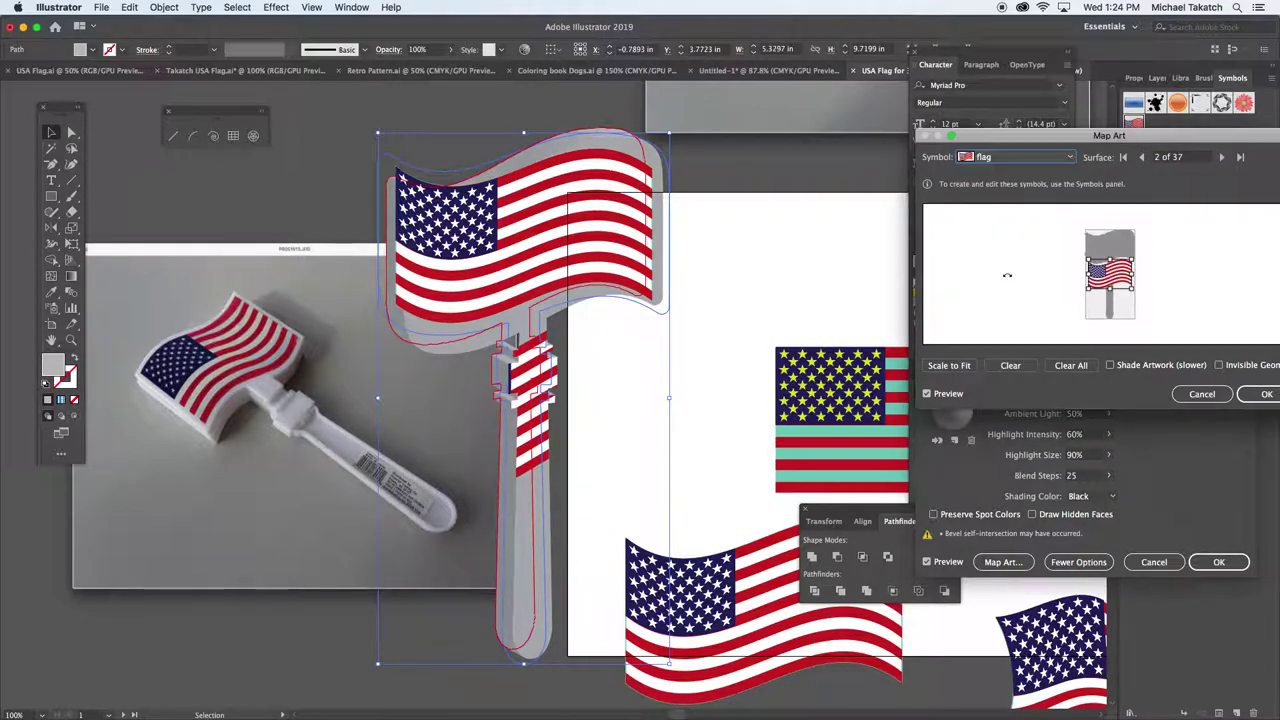
left_click_drag(1110, 272, 1110, 244)
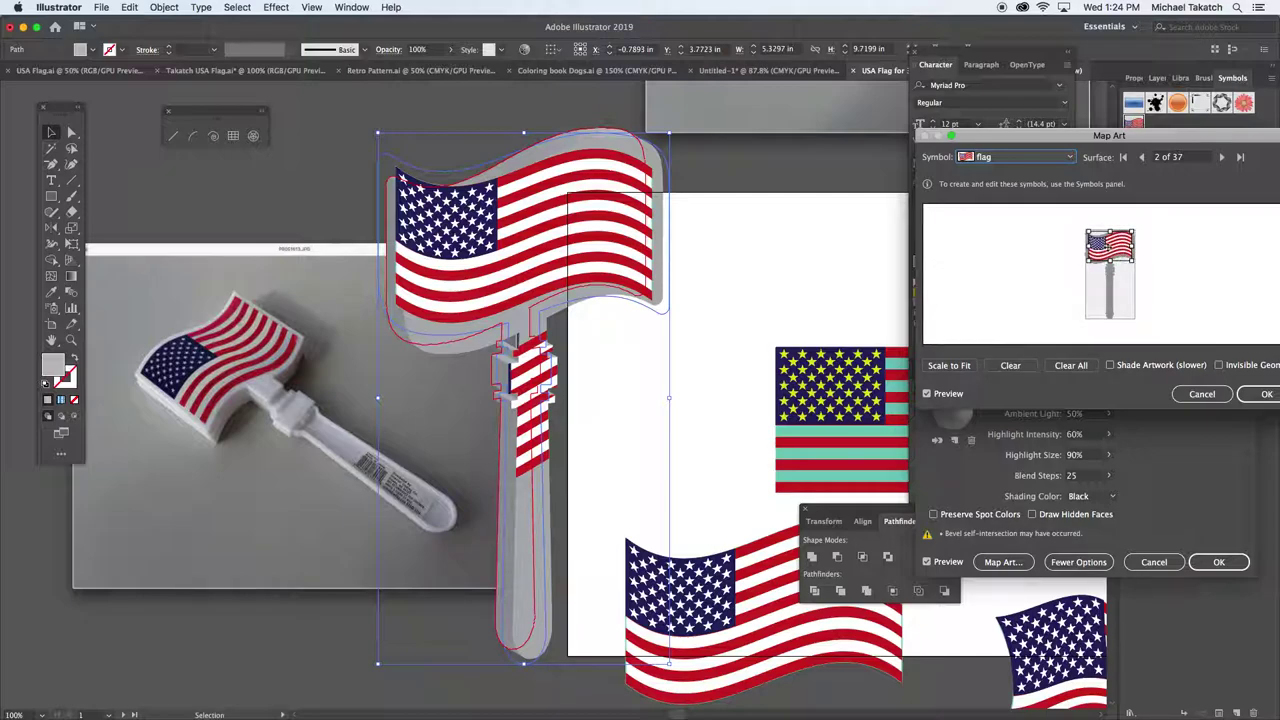
left_click(1220, 365)
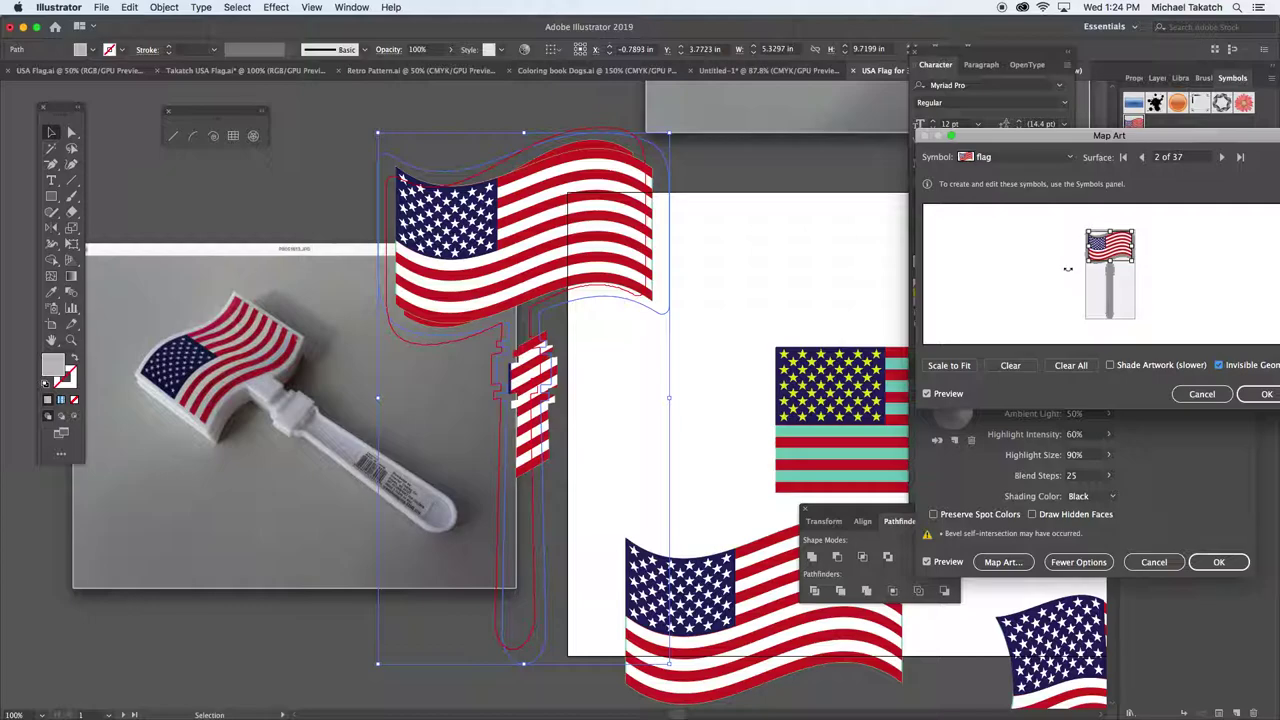
left_click(1220, 365)
left_click(1110, 366)
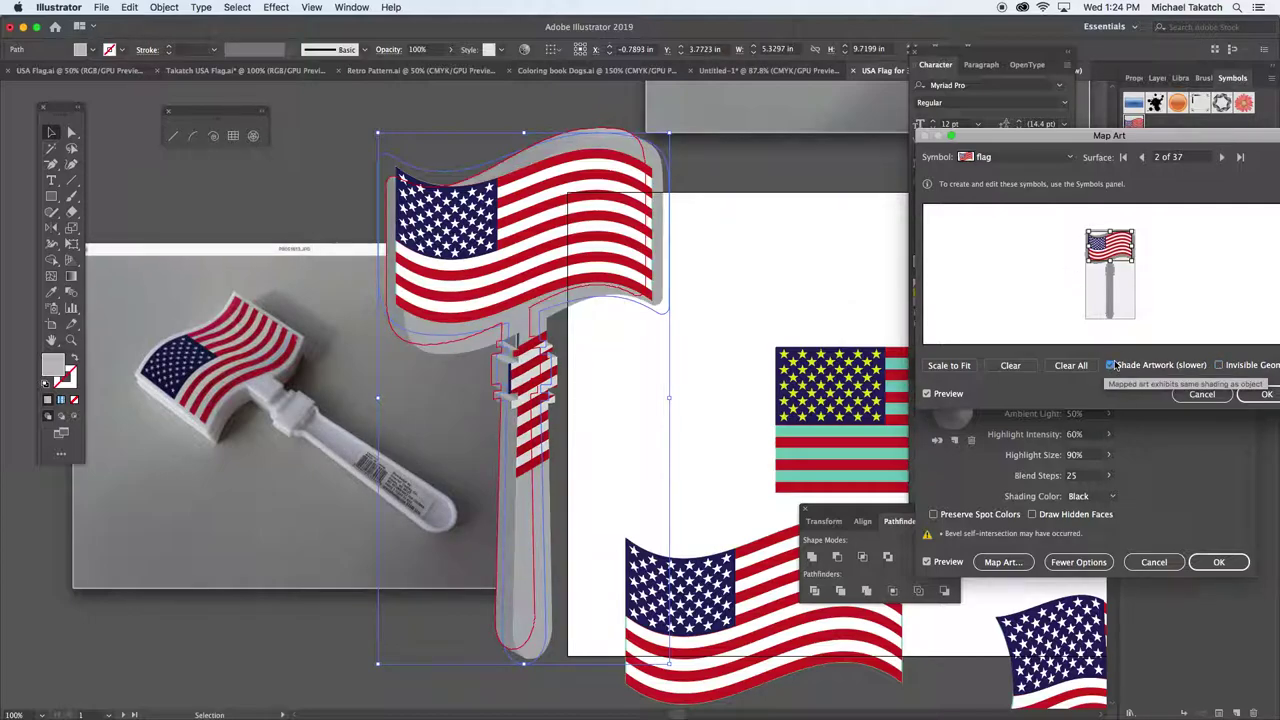
- Set the handle front's symbol back to None and apply the 3D extrusion
left_click(1123, 157)
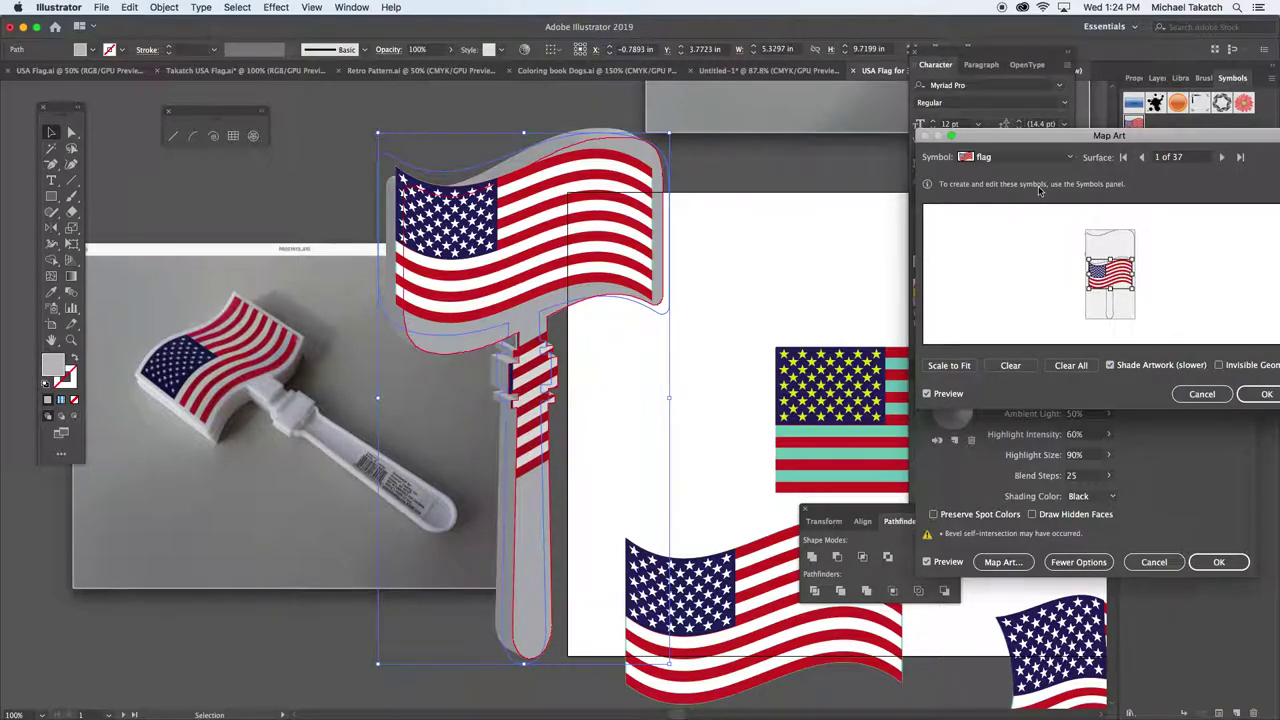
left_click(1020, 157)
left_click(1012, 175)
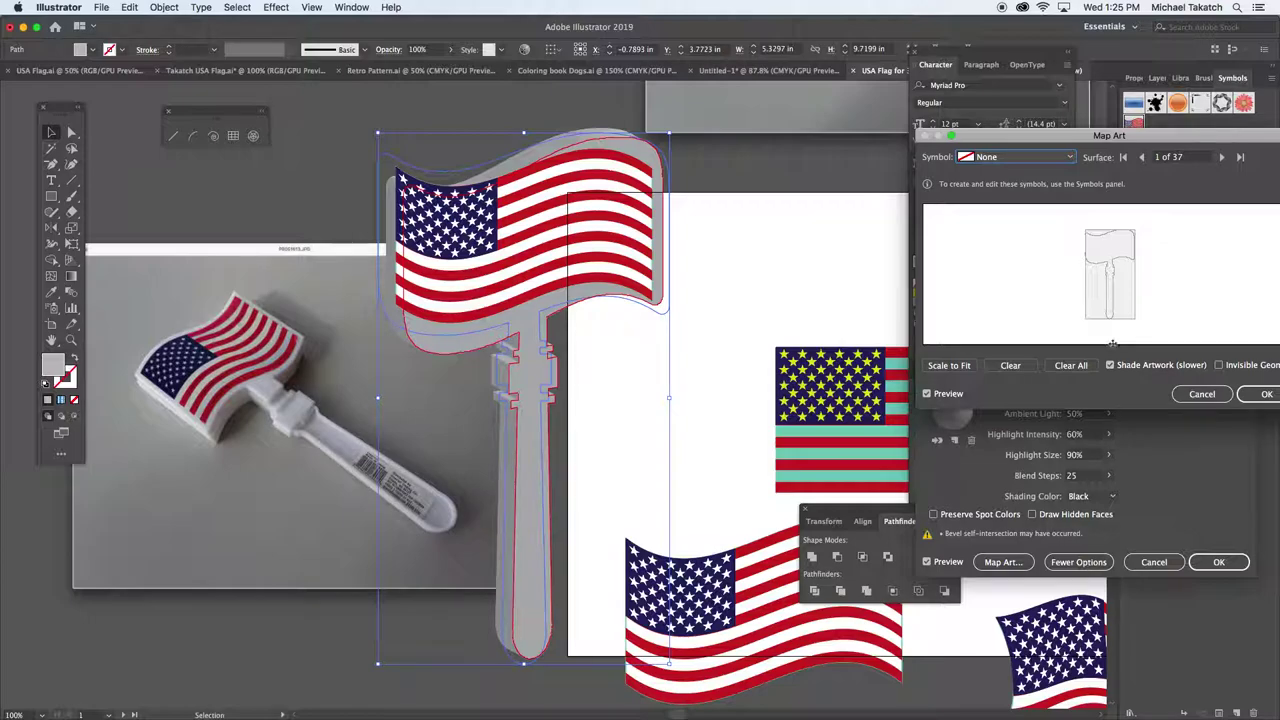
left_click(1256, 396)
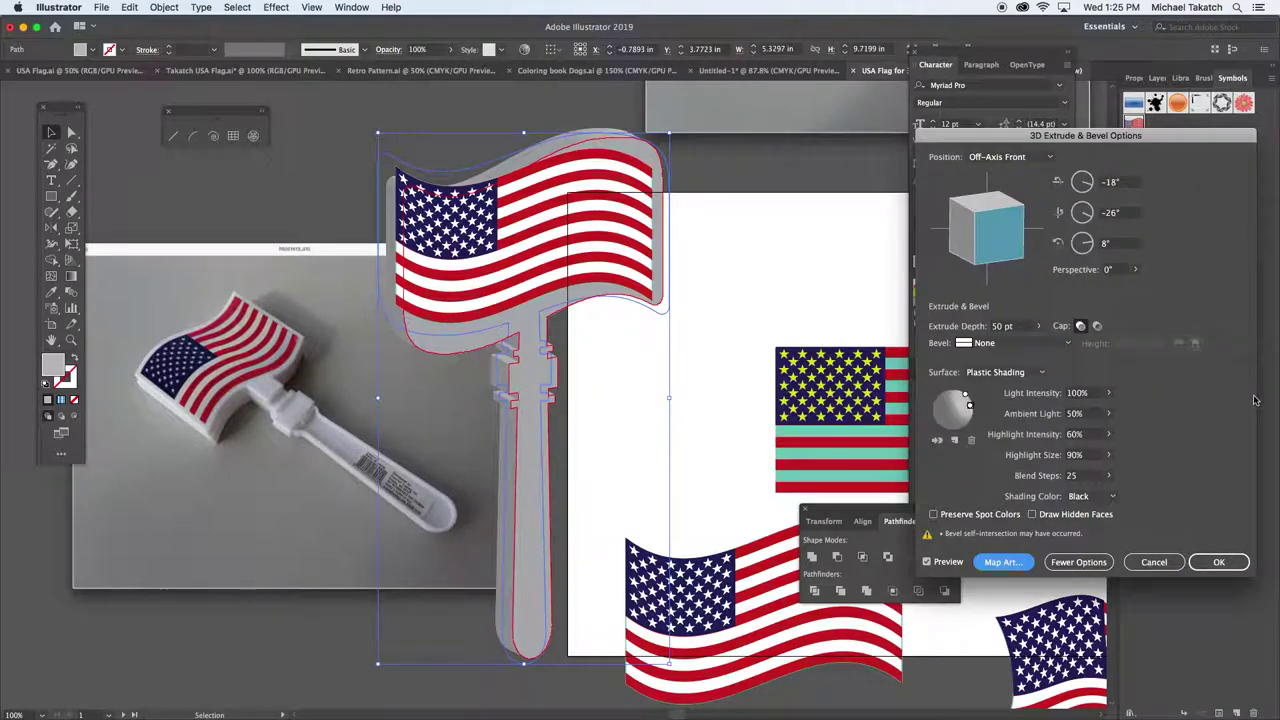
left_click(1220, 561)
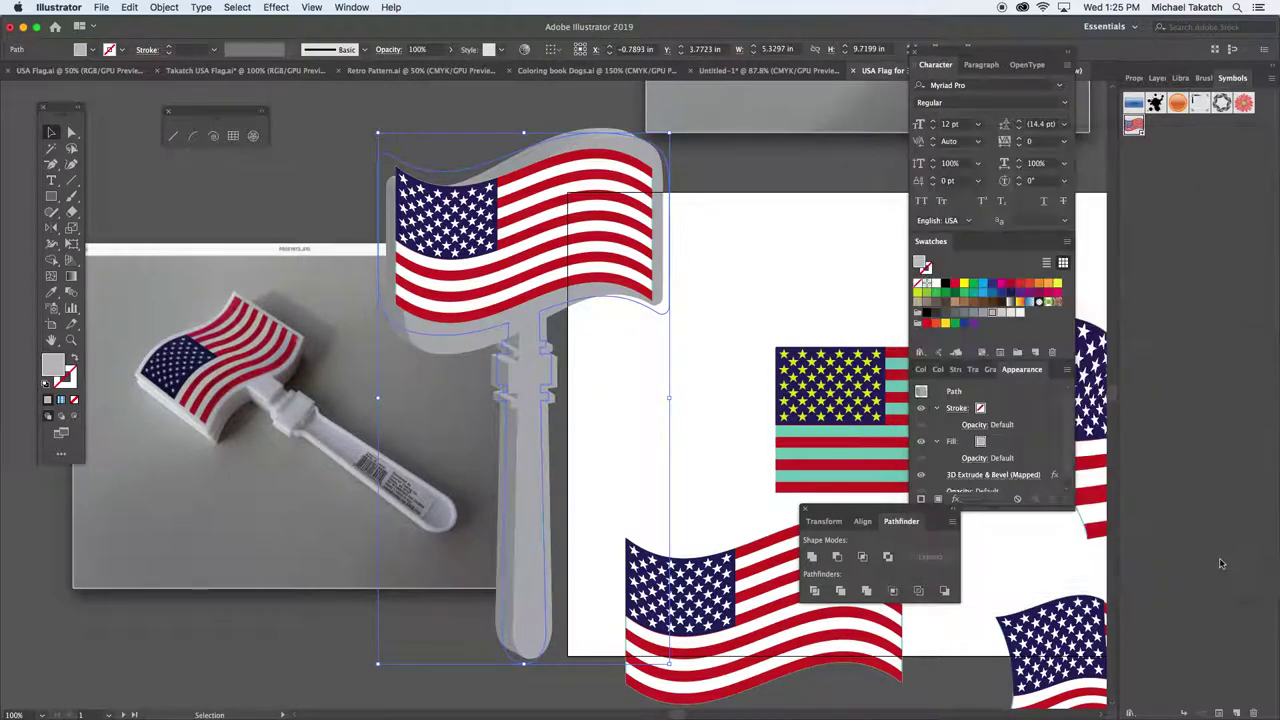
left_click(762, 295)
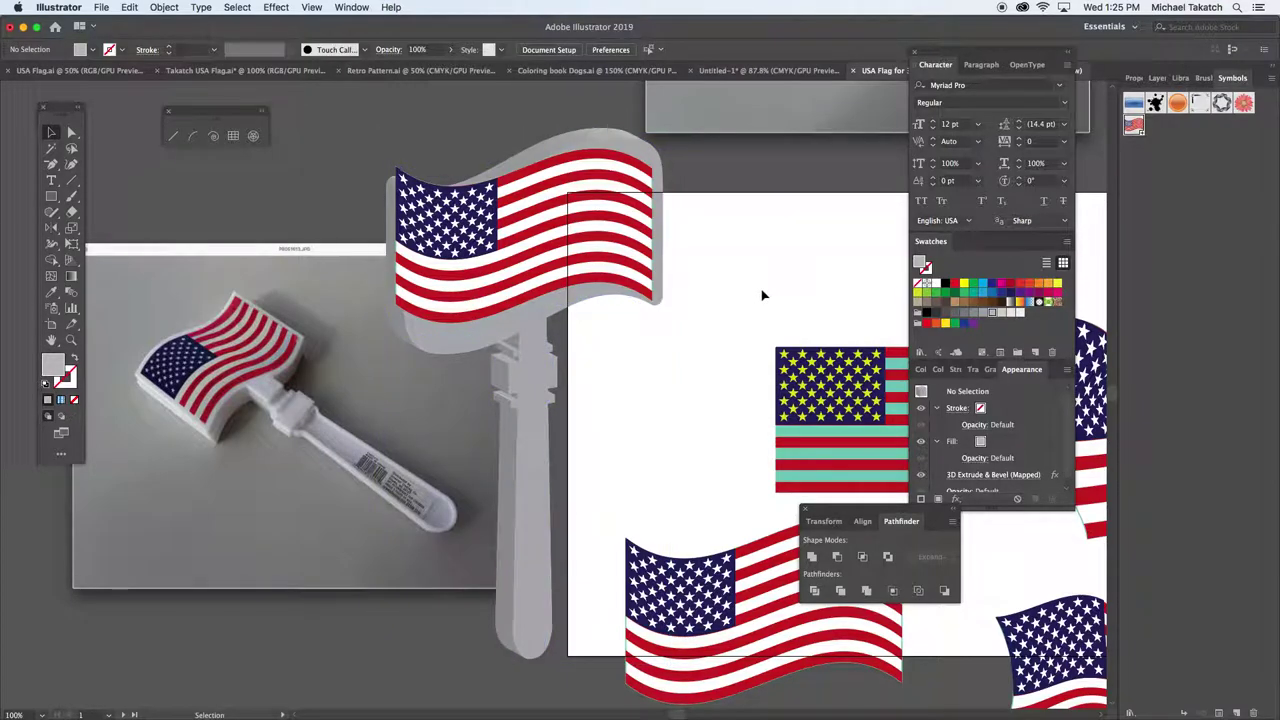
key("super+minus")
key("super+minus")
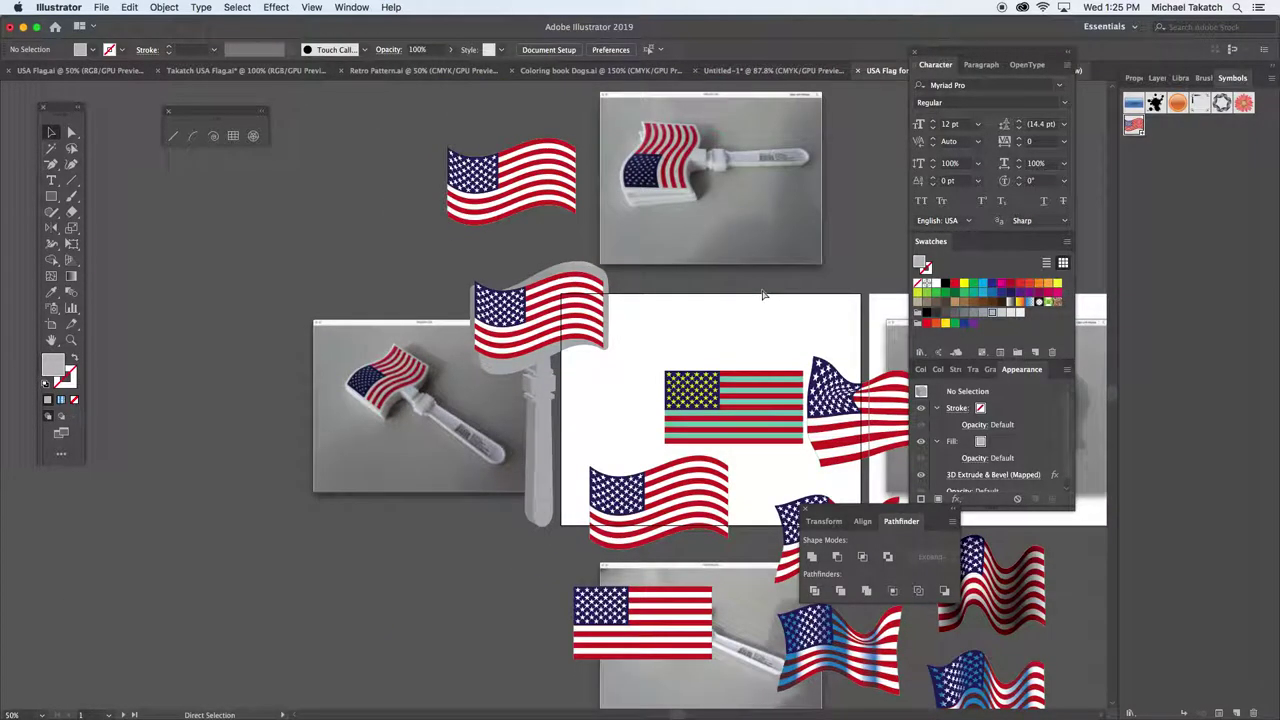
- Zoom in on the lower-right blue-shaded wavy flag and view it full screen without panels
left_click_drag(762, 453, 421, 208)
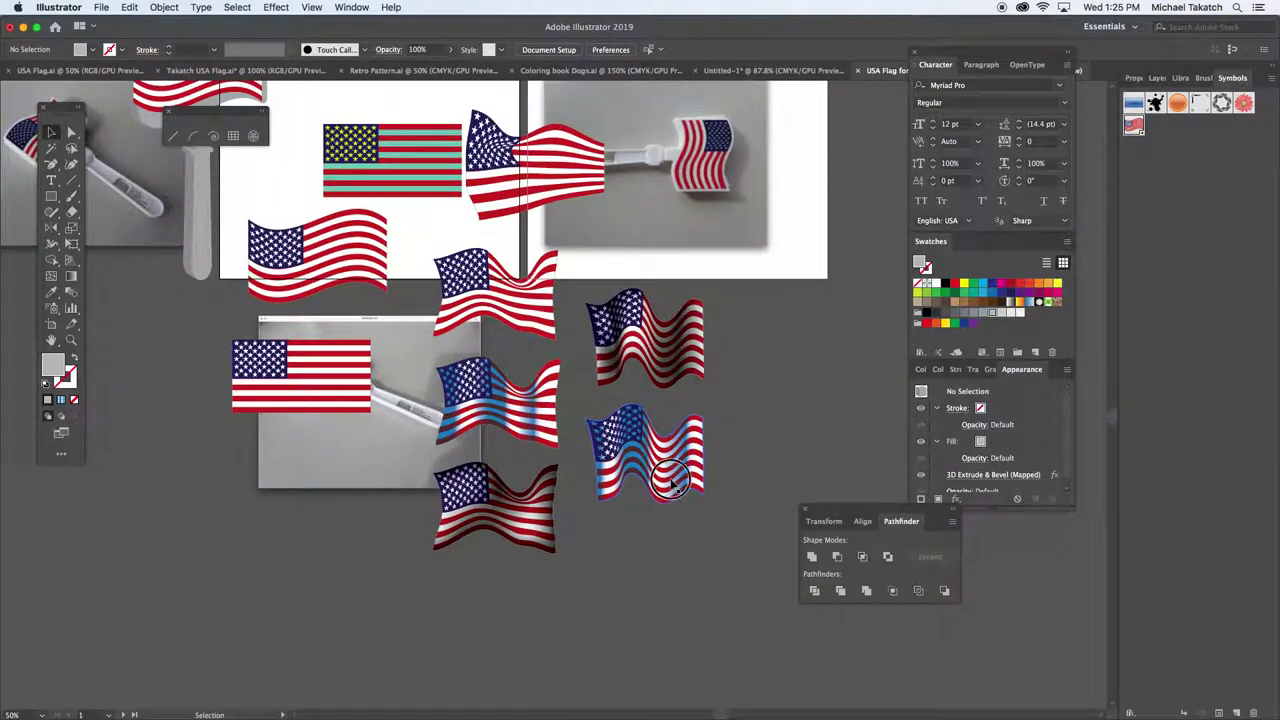
left_click(673, 490)
key("a")
key("super+plus")
key("super+plus")
key("super+plus")
key("super+plus")
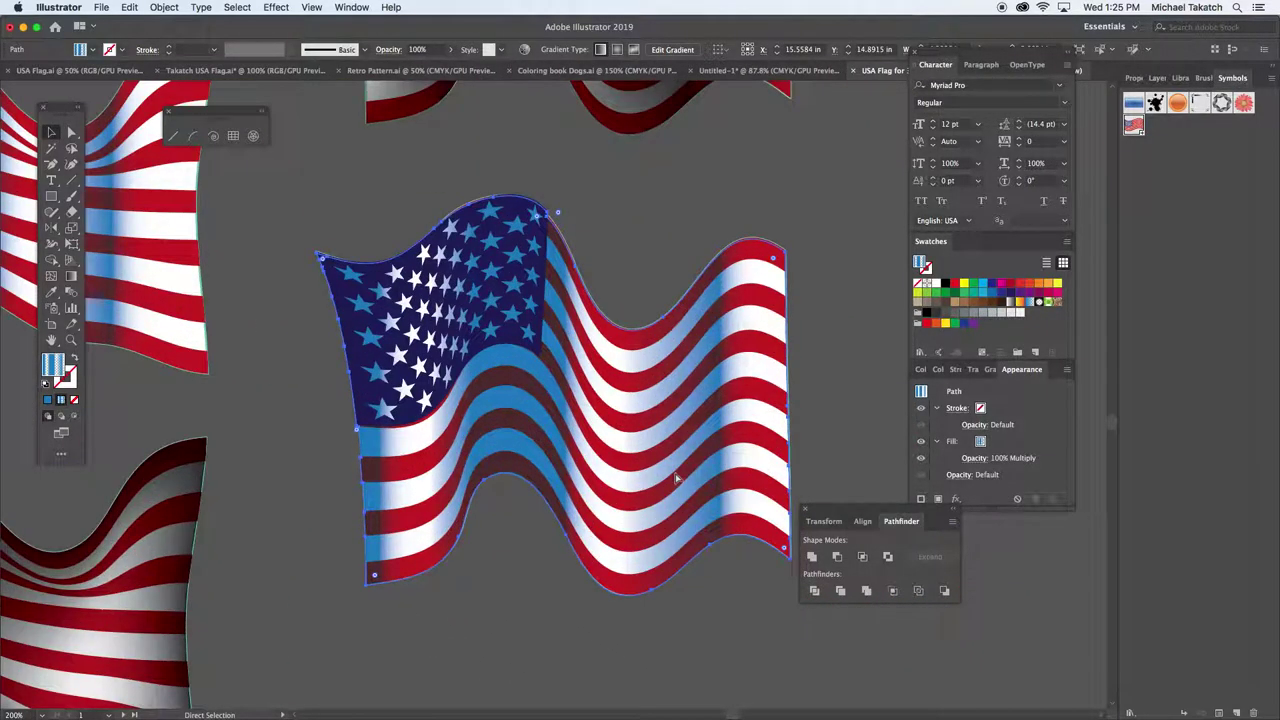
key("v")
key("Tab")
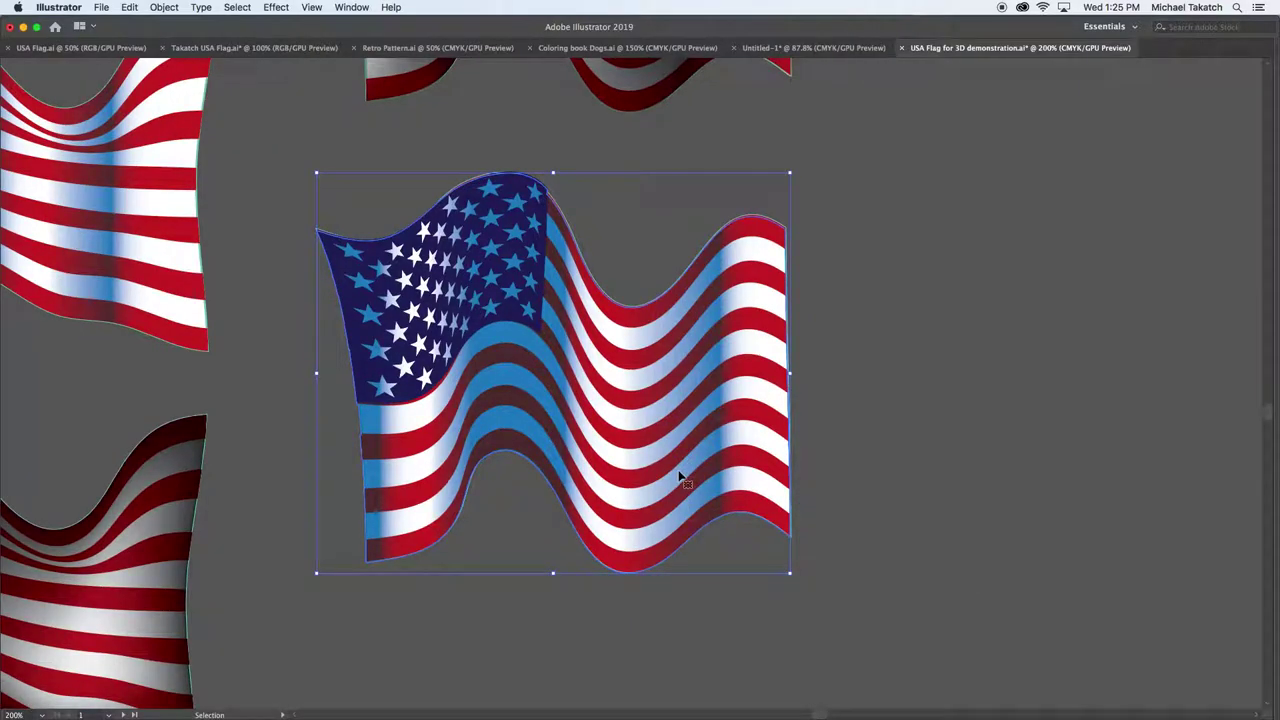
key("f")
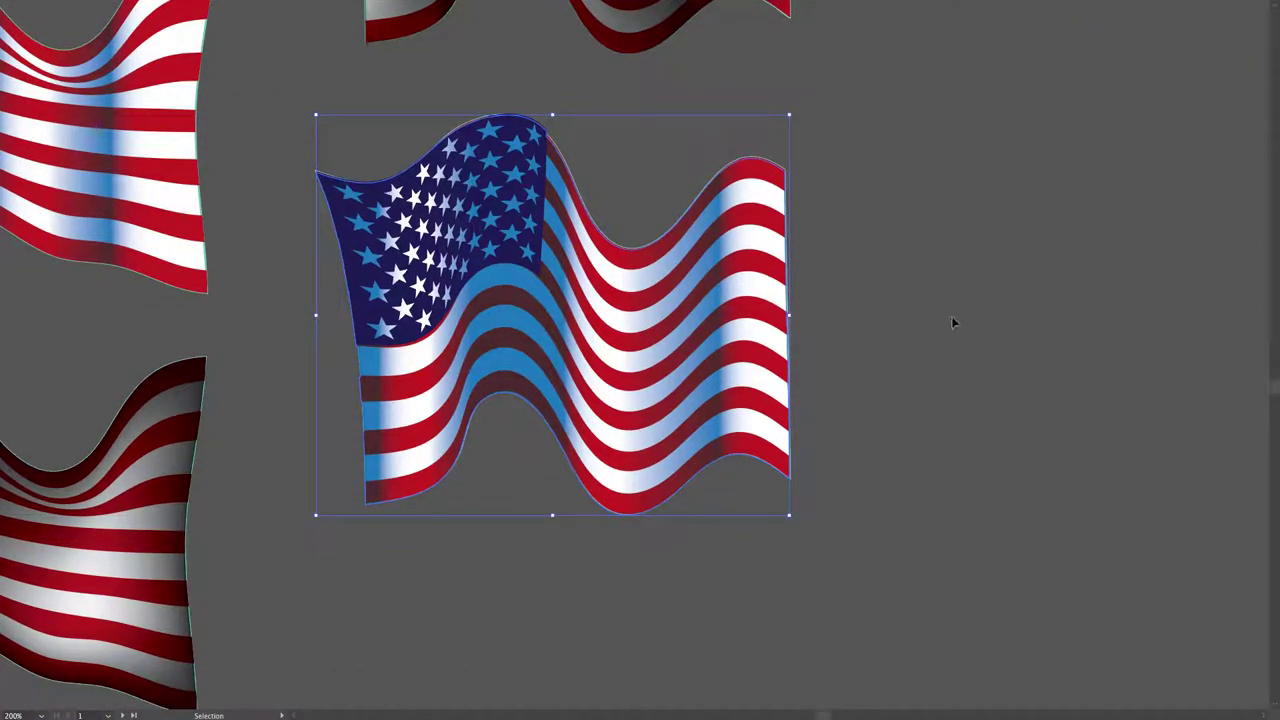